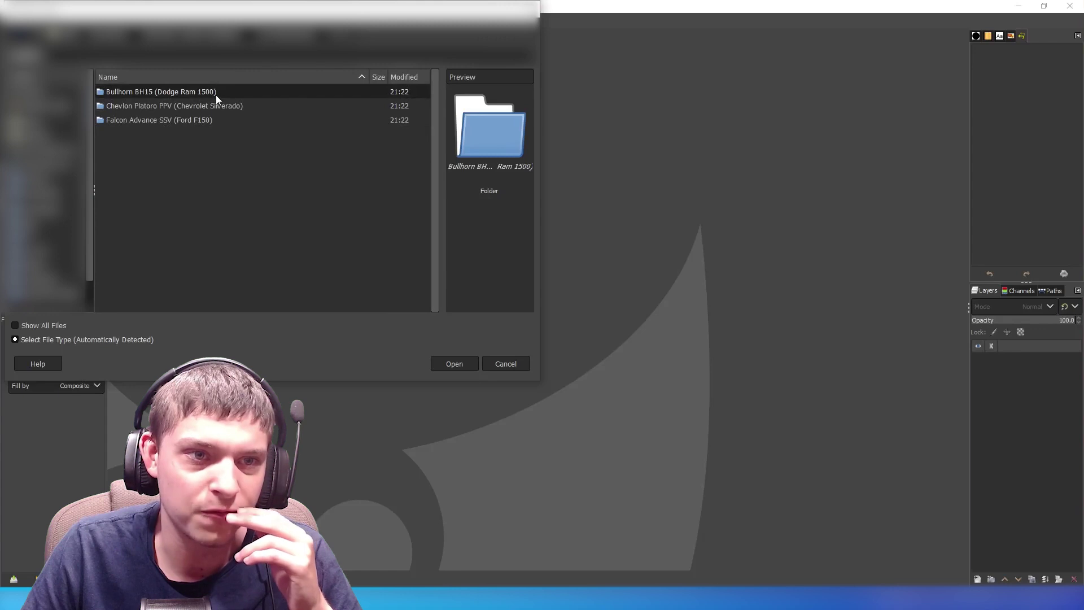
Open the Back, Left1, Left2, Right1 and Right2 template images from the Chevlon Platoro PPV (Chevrolet Silverado) folder
{"action": "left_click", "coordinate": [236, 108]}
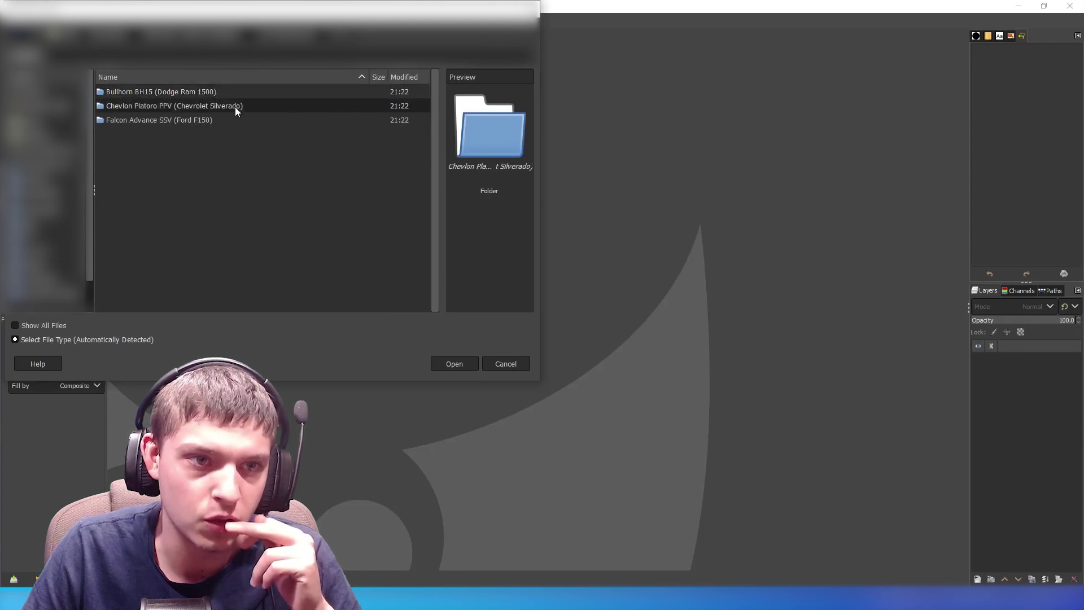
{"action": "double_click", "coordinate": [235, 107]}
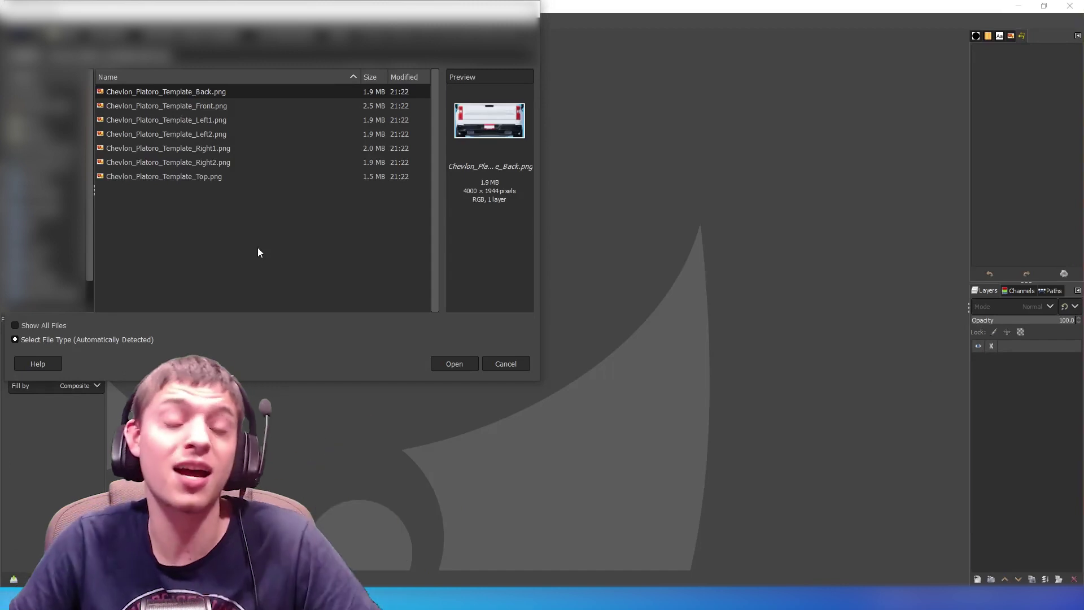
{"action": "left_click", "coordinate": [202, 178]}
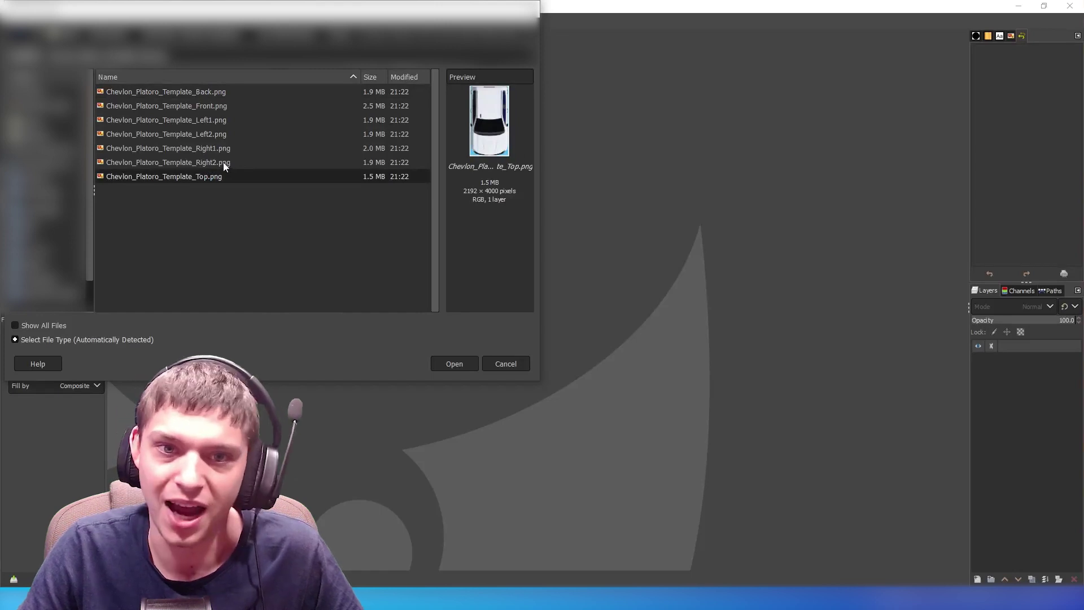
{"action": "left_click", "coordinate": [222, 164]}
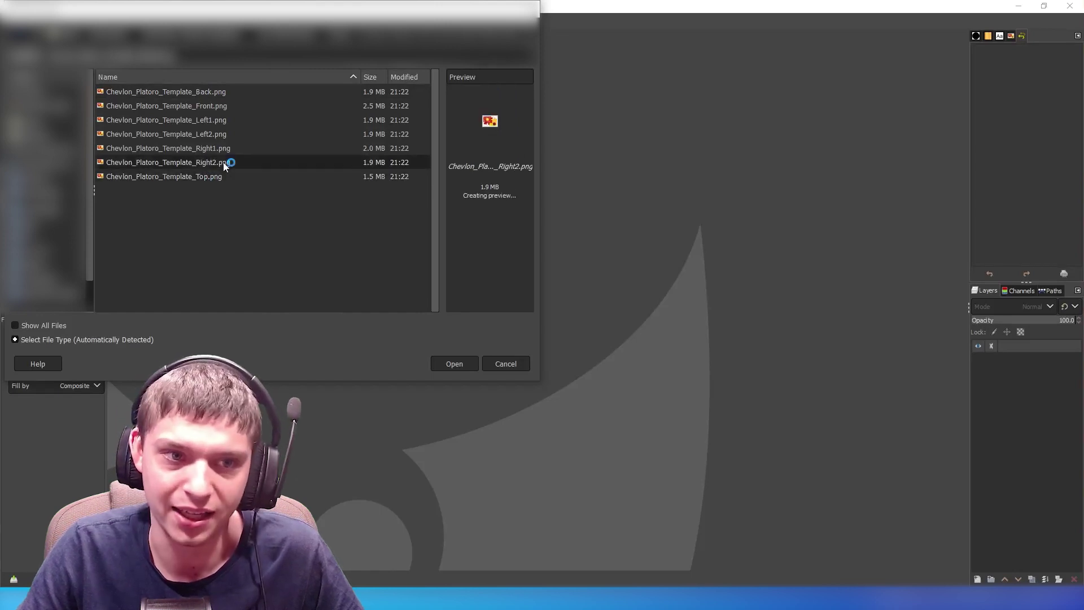
{"action": "left_click", "coordinate": [231, 92]}
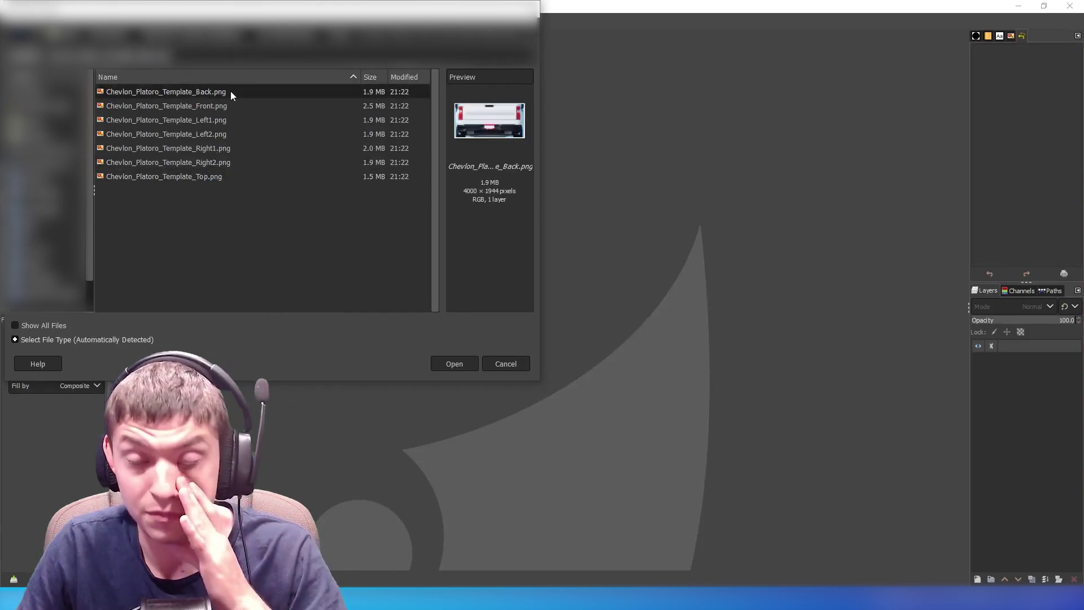
{"action": "left_click", "coordinate": [229, 119]}
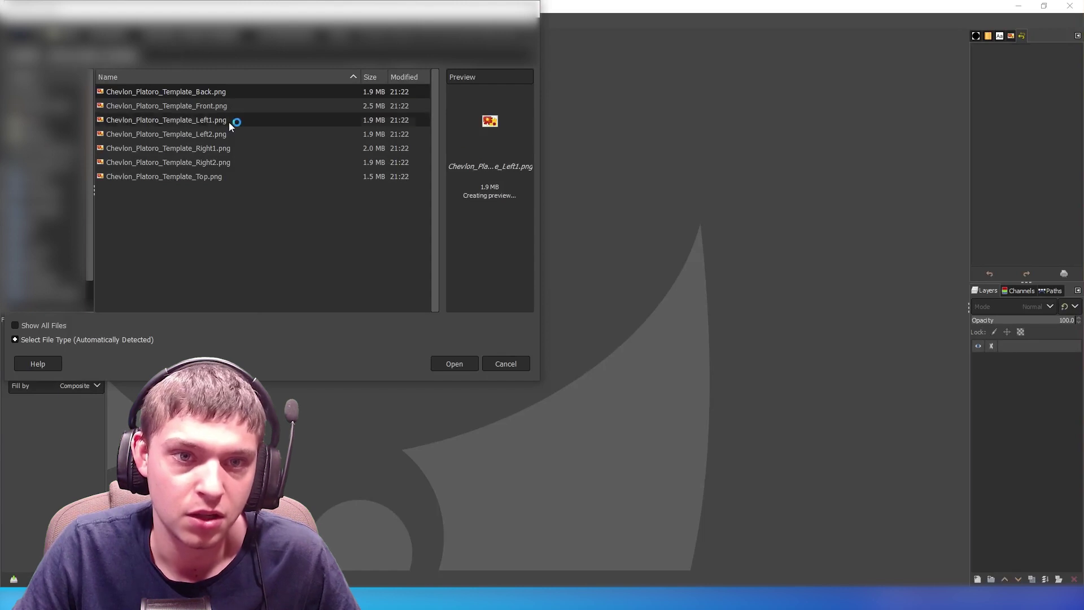
{"action": "left_click", "coordinate": [231, 133]}
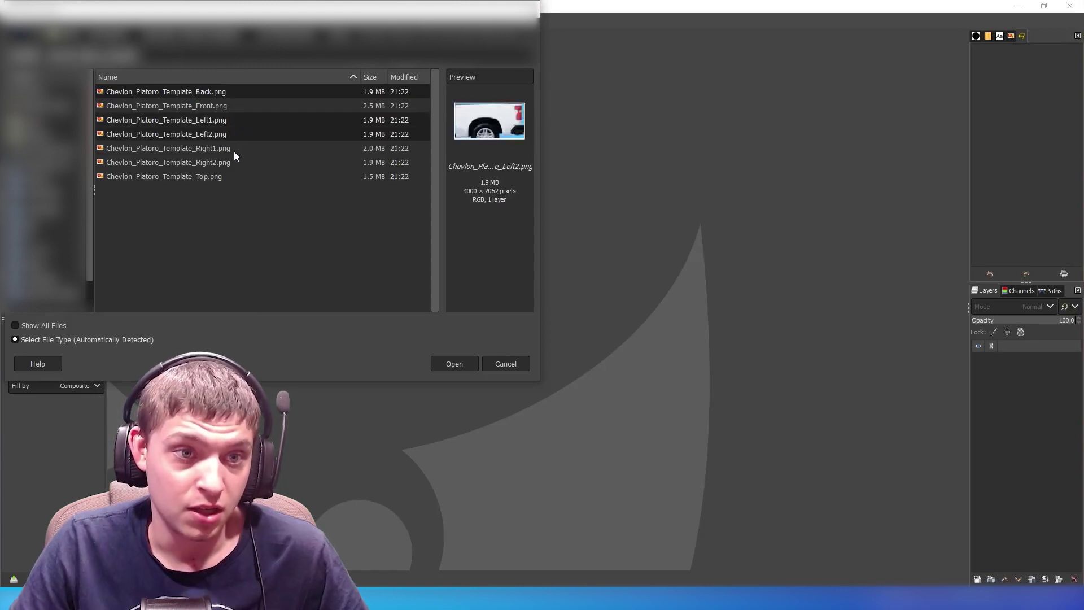
{"action": "left_click", "coordinate": [234, 149], "text": "ctrl"}
{"action": "left_click", "coordinate": [234, 162], "text": "ctrl"}
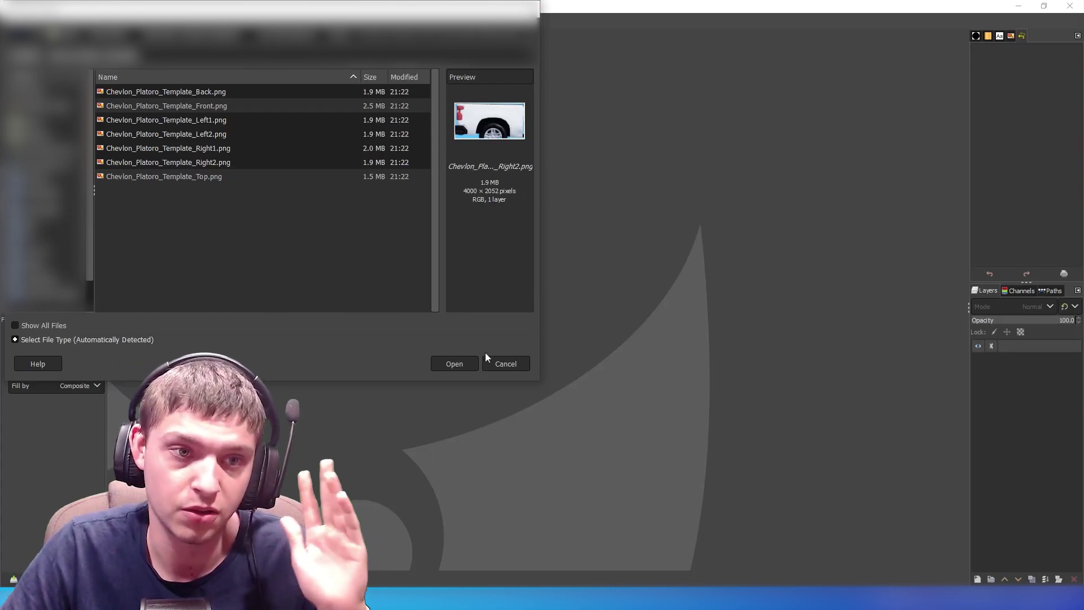
{"action": "left_click", "coordinate": [461, 366]}
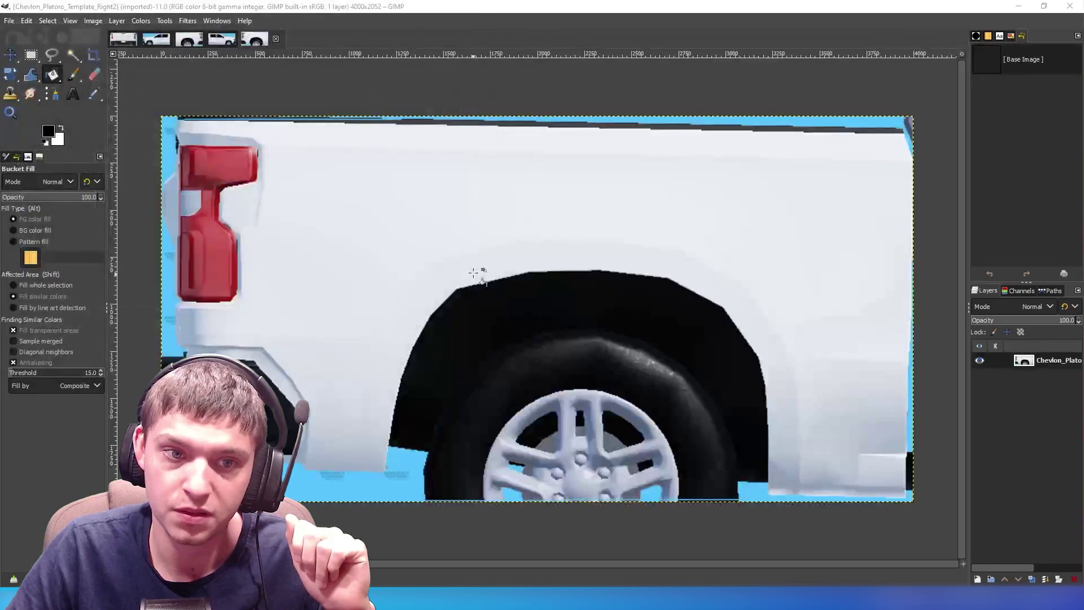
{"action": "right_click", "coordinate": [438, 229]}
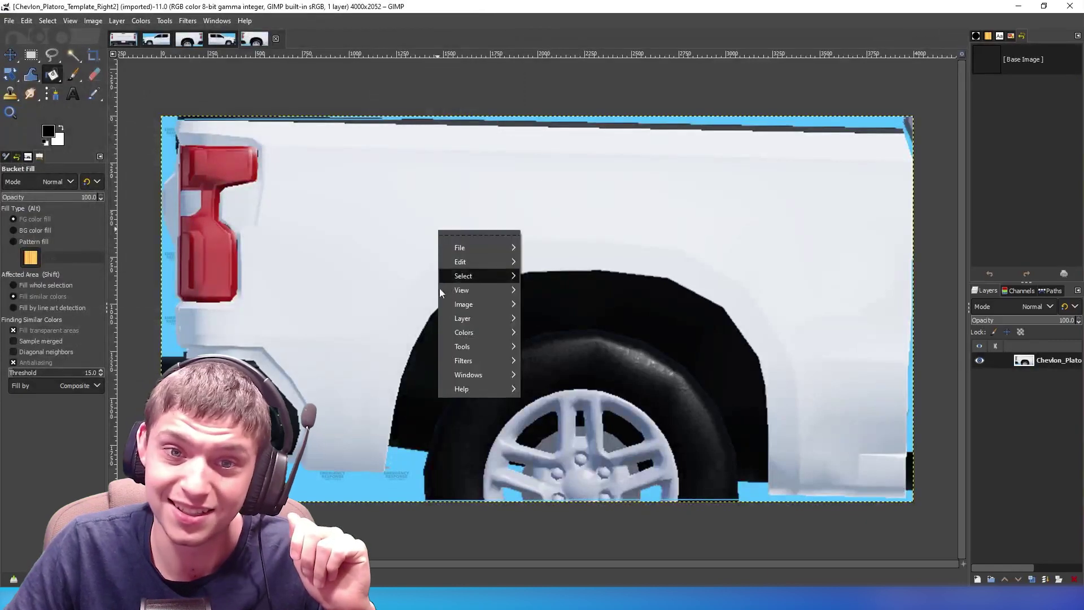
{"action": "mouse_move", "coordinate": [487, 308]}
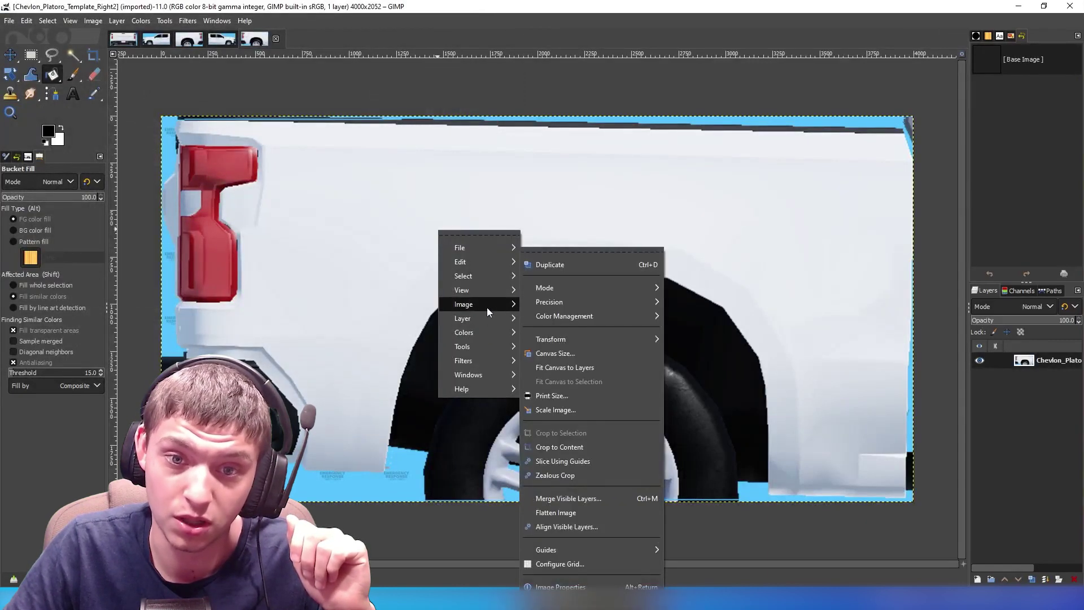
{"action": "left_click", "coordinate": [560, 411]}
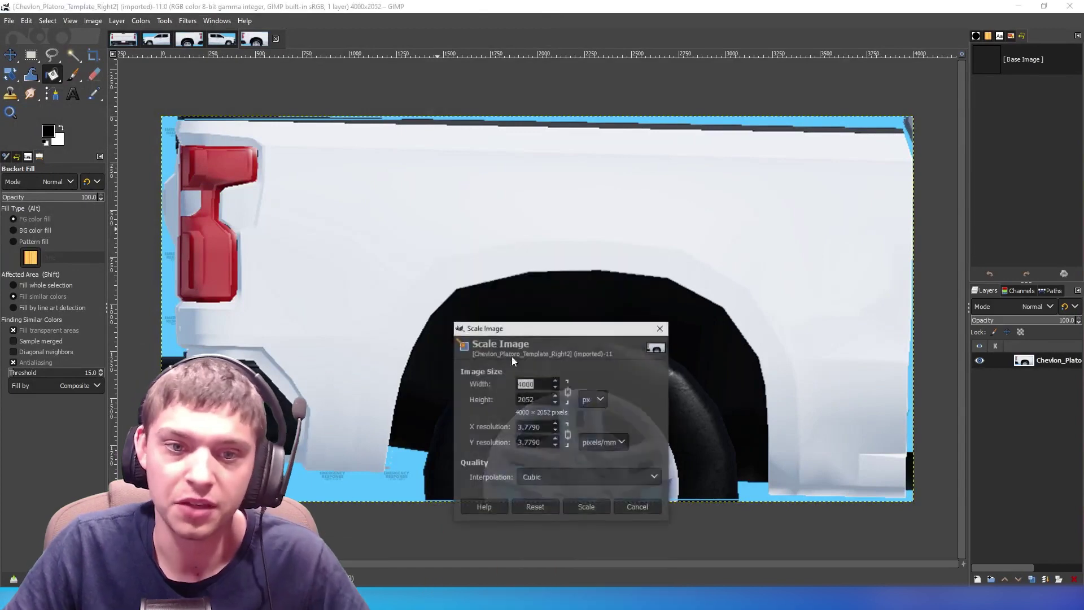
{"action": "left_click", "coordinate": [654, 510]}
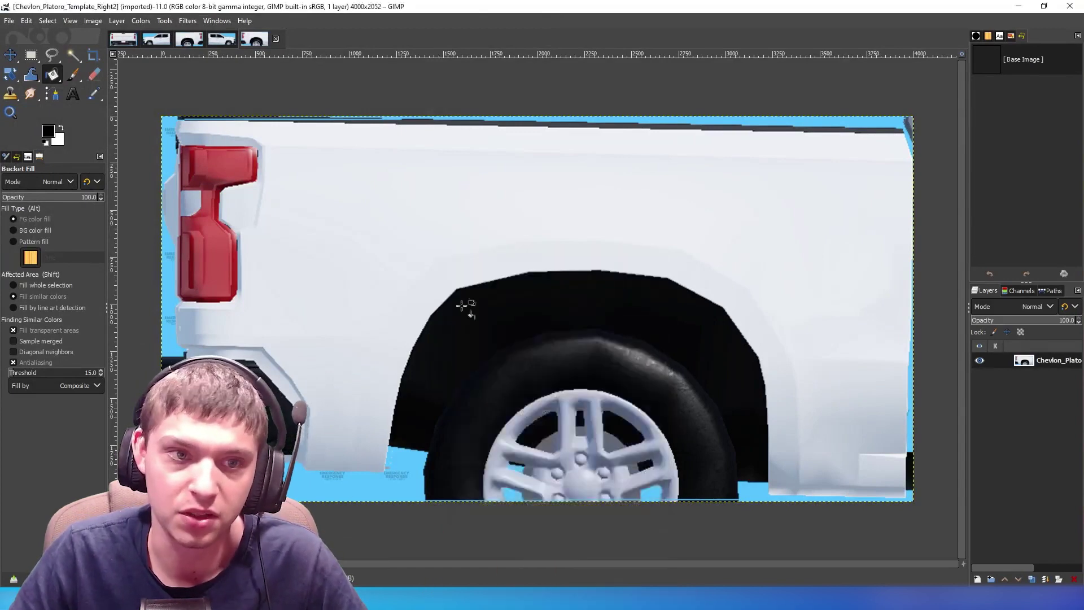
Review the open side templates and move the Right1 template to the end of the open images, after Right2
{"action": "left_click", "coordinate": [218, 42]}
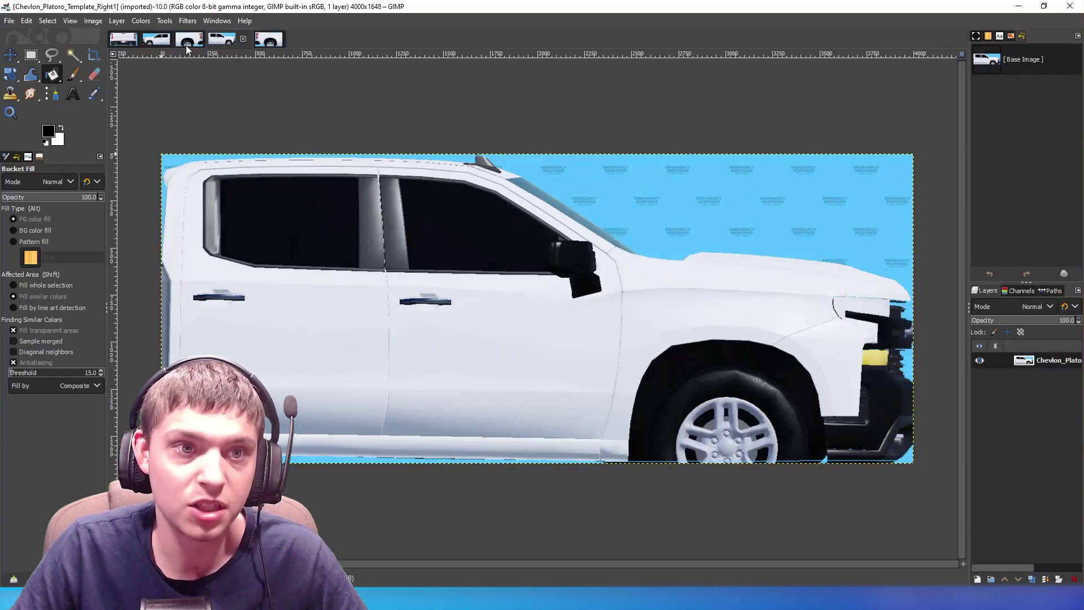
{"action": "left_click", "coordinate": [188, 41]}
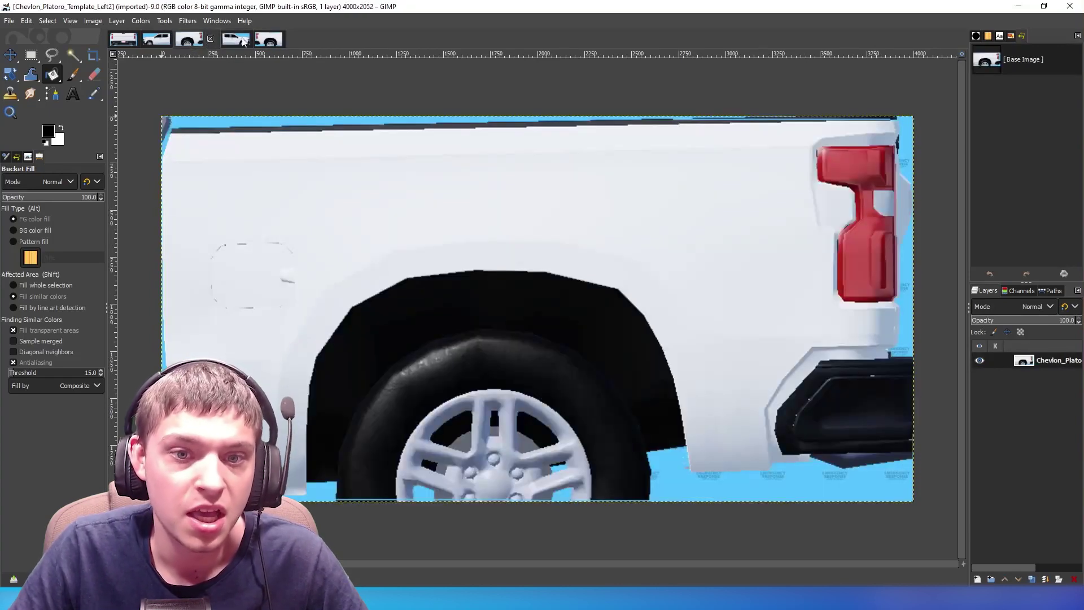
{"action": "left_click", "coordinate": [157, 39]}
{"action": "left_click", "coordinate": [240, 41]}
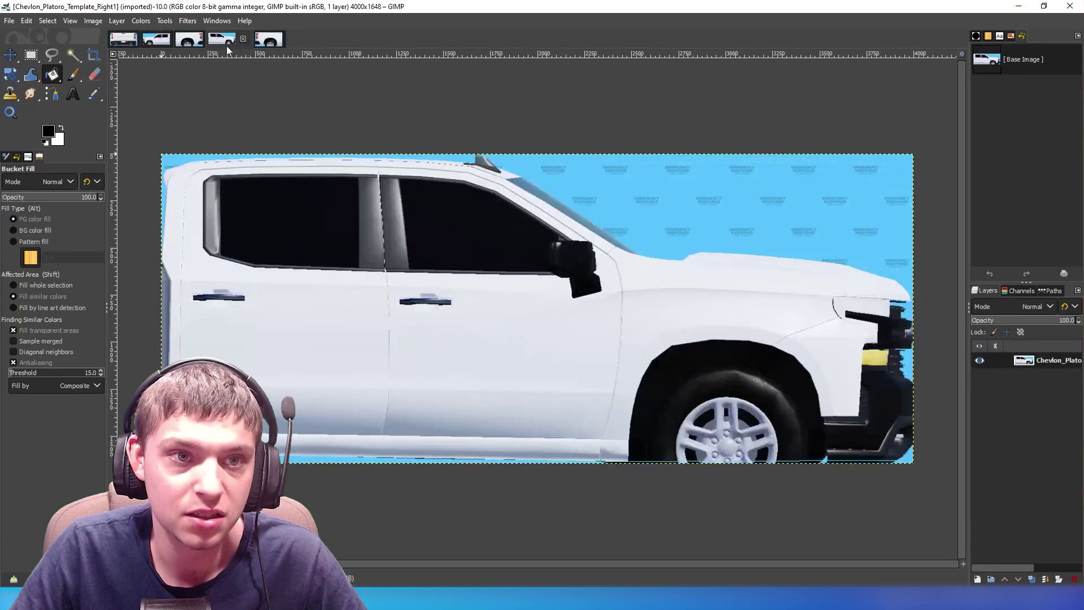
{"action": "left_click_drag", "start_coordinate": [225, 46], "coordinate": [283, 49]}
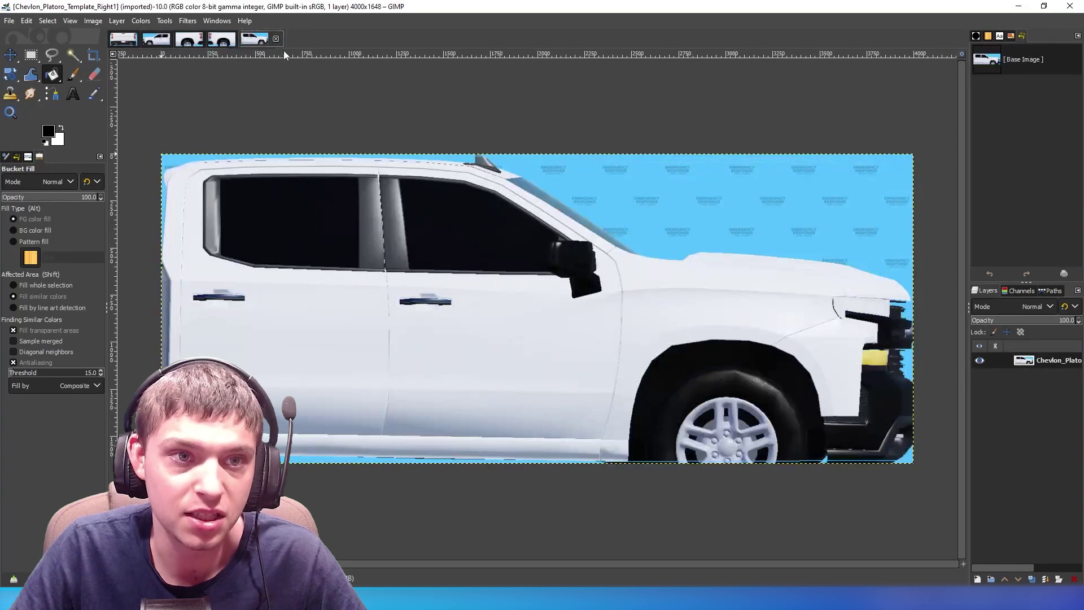
Open Chevlon_Platoro_Template_Top.png as an additional image alongside the side and back templates
{"action": "left_click", "coordinate": [10, 22]}
{"action": "left_click", "coordinate": [38, 66]}
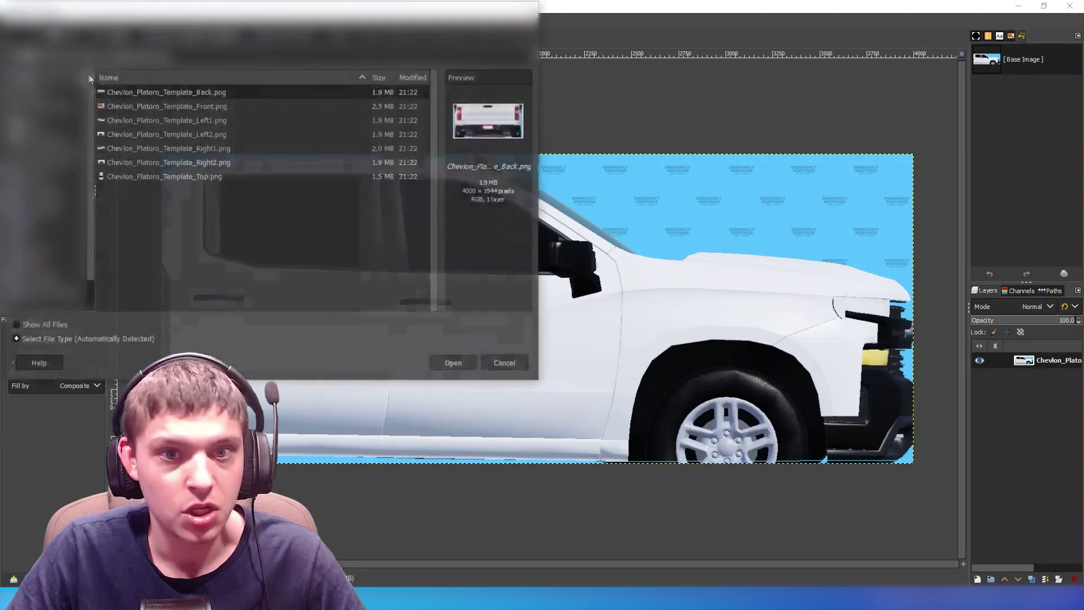
{"action": "left_click", "coordinate": [162, 108]}
{"action": "double_click", "coordinate": [186, 177]}
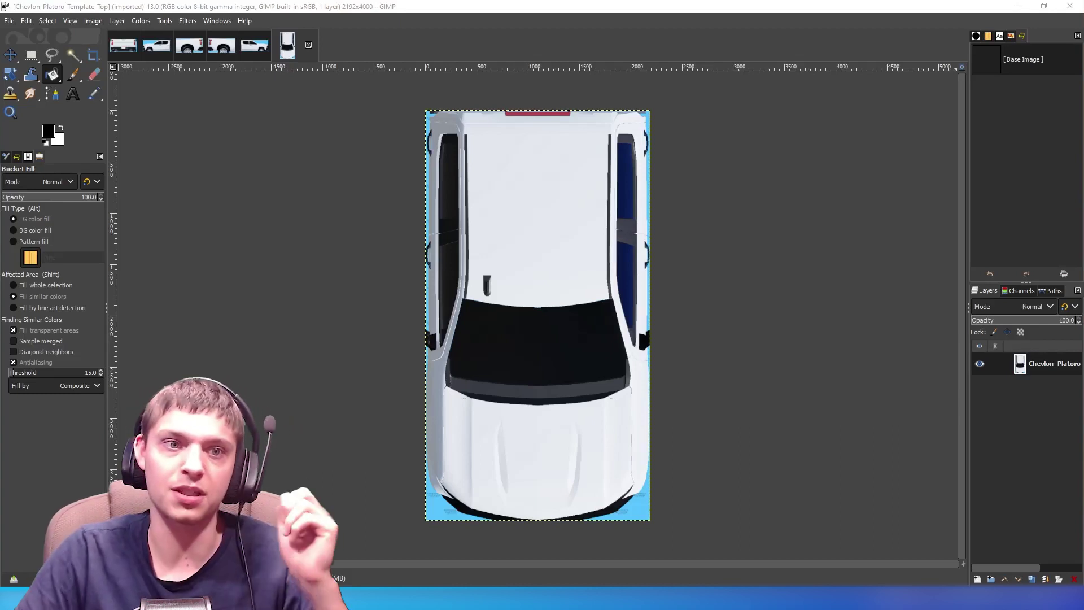
{"action": "left_click", "coordinate": [258, 50]}
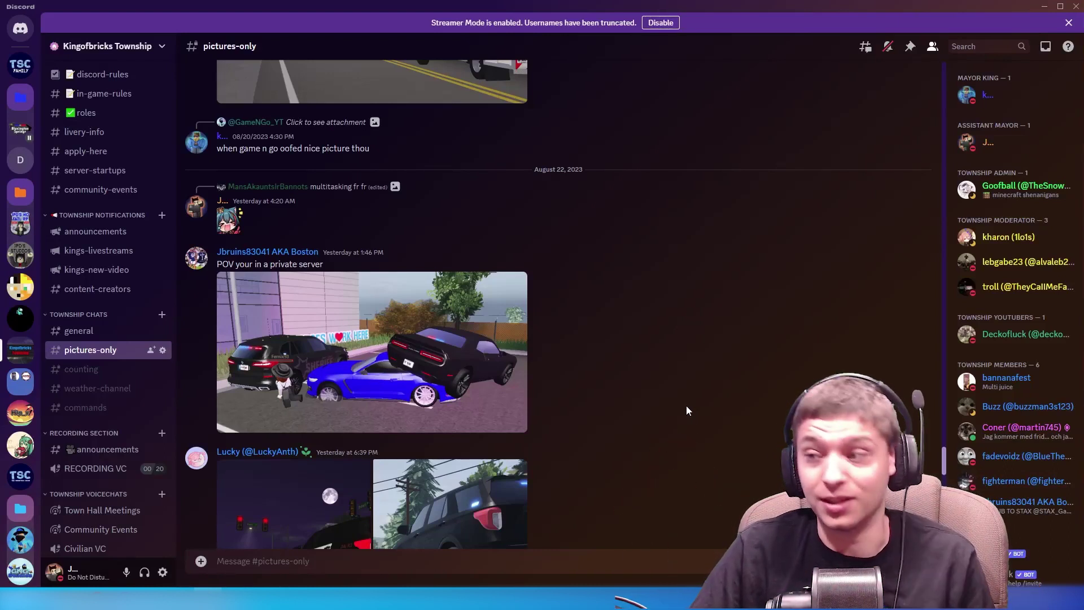
View the night and daytime rear pictures of the police SUV liveries enlarged in the pictures-only channel
{"action": "scroll", "coordinate": [686, 405], "scroll_direction": "down", "scroll_amount": 3}
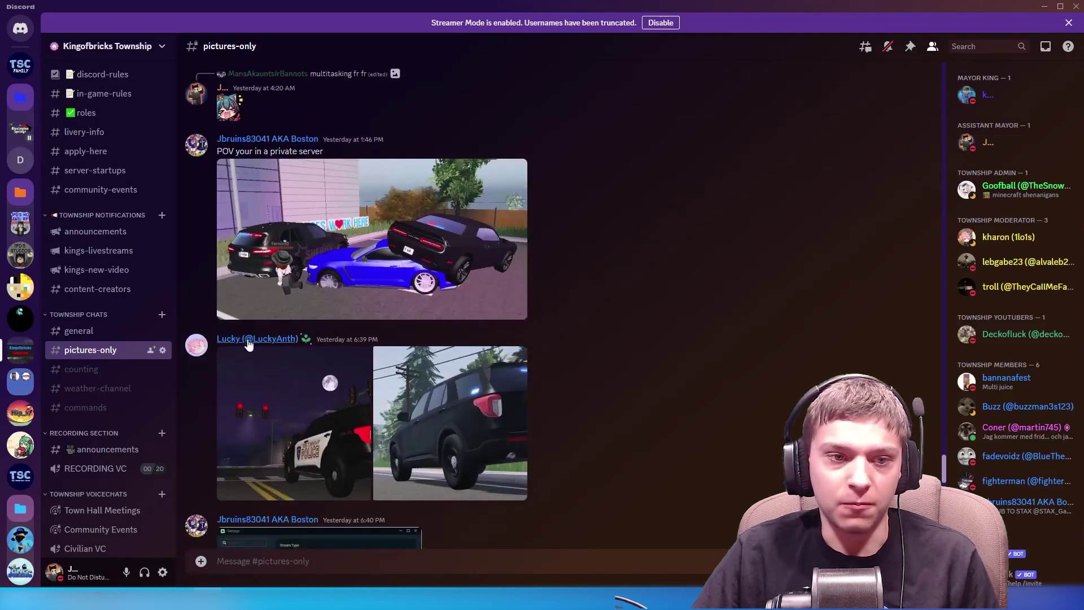
{"action": "scroll", "coordinate": [340, 365], "scroll_direction": "down", "scroll_amount": 1}
{"action": "scroll", "coordinate": [339, 366], "scroll_direction": "down", "scroll_amount": 1}
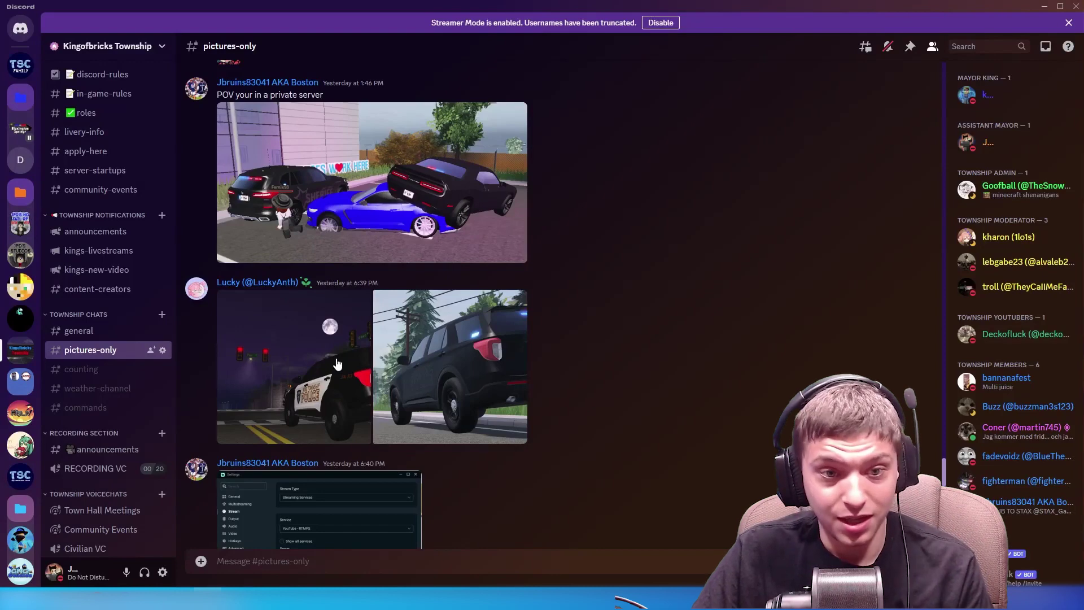
{"action": "left_click", "coordinate": [337, 364]}
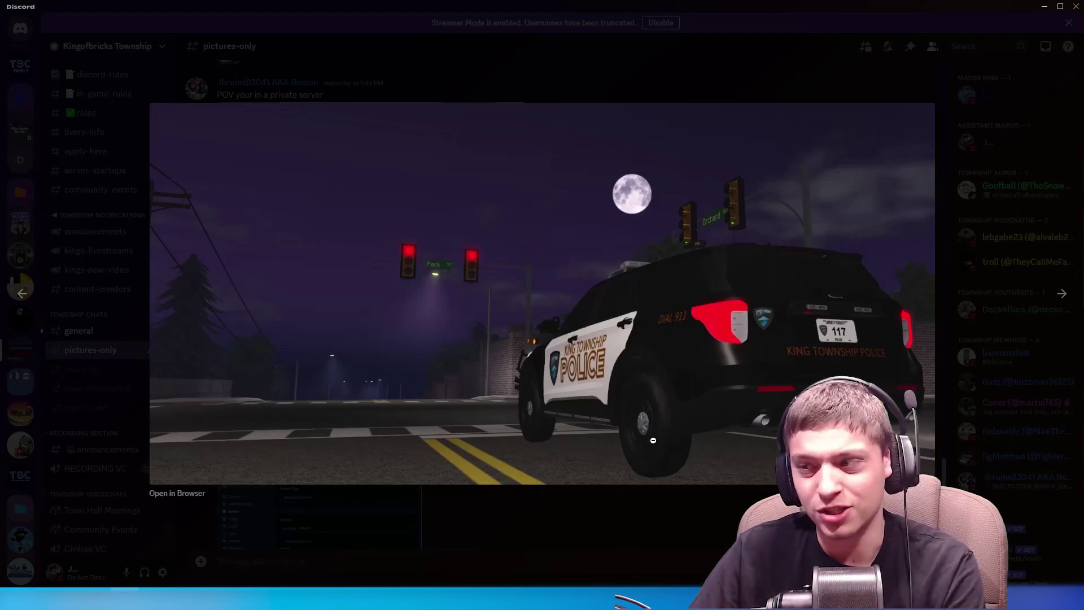
{"action": "left_click", "coordinate": [672, 510]}
{"action": "left_click", "coordinate": [481, 380]}
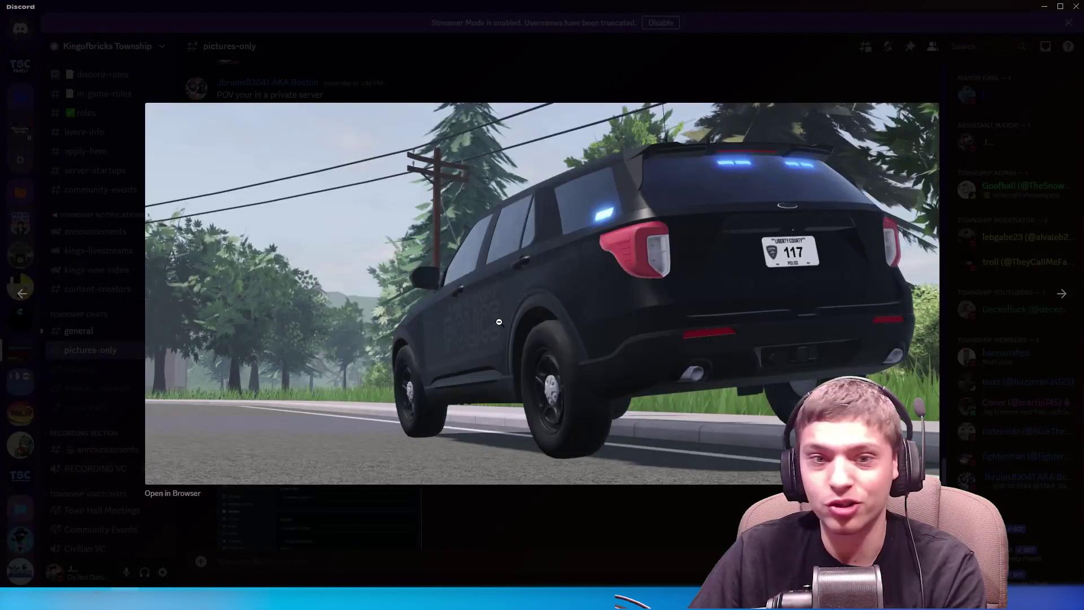
{"action": "left_click", "coordinate": [523, 561]}
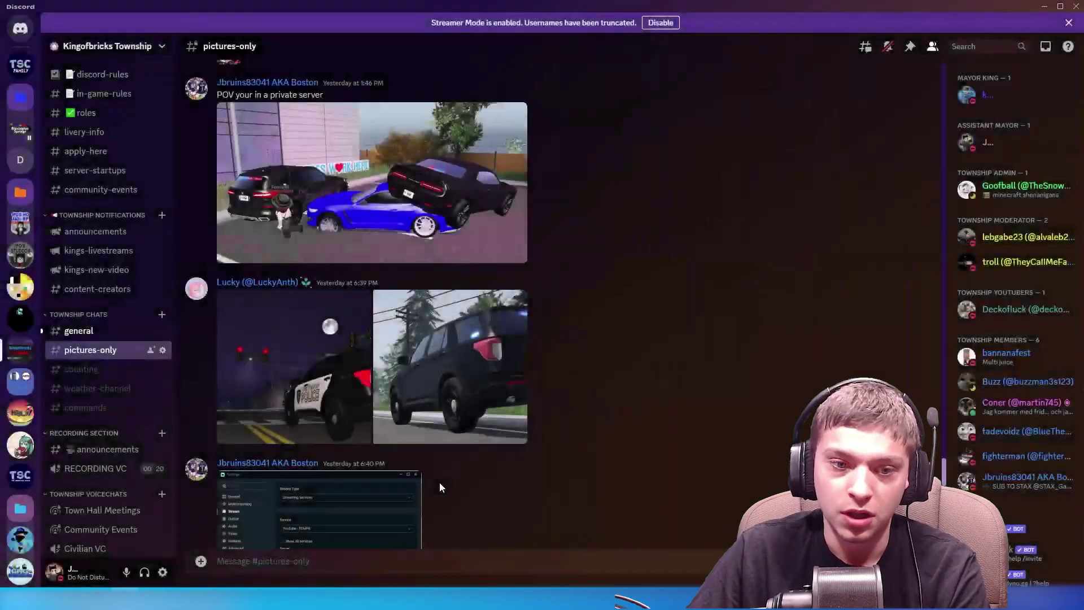
View the two sunlit front pictures of the black and the King Township Police SUVs enlarged, one after the other
{"action": "scroll", "coordinate": [451, 481], "scroll_direction": "down", "scroll_amount": 2}
{"action": "scroll", "coordinate": [477, 477], "scroll_direction": "down", "scroll_amount": 5}
{"action": "left_click", "coordinate": [451, 293]}
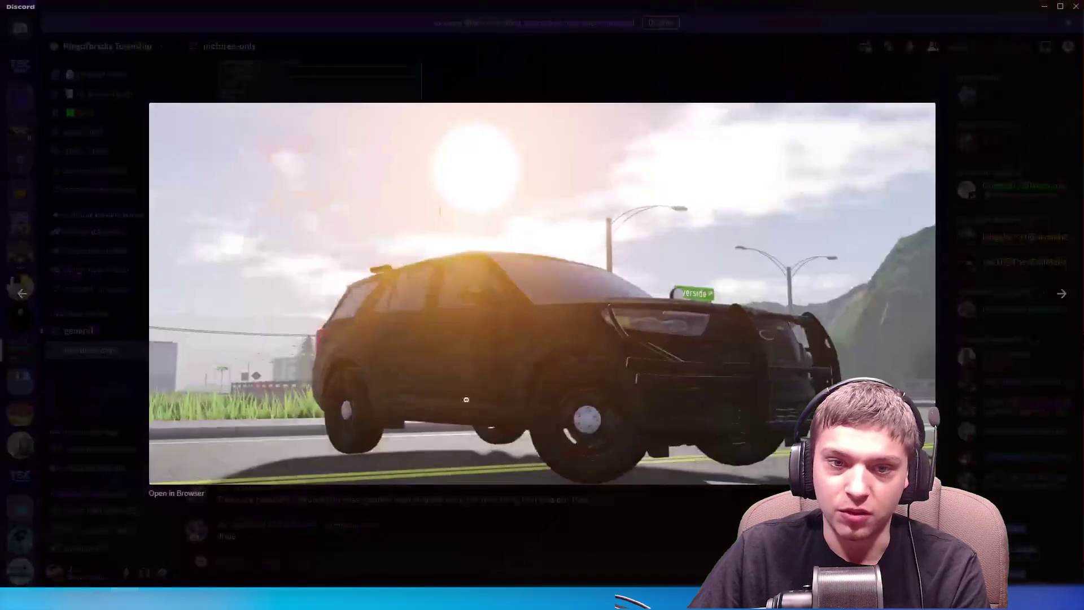
{"action": "left_click", "coordinate": [495, 569]}
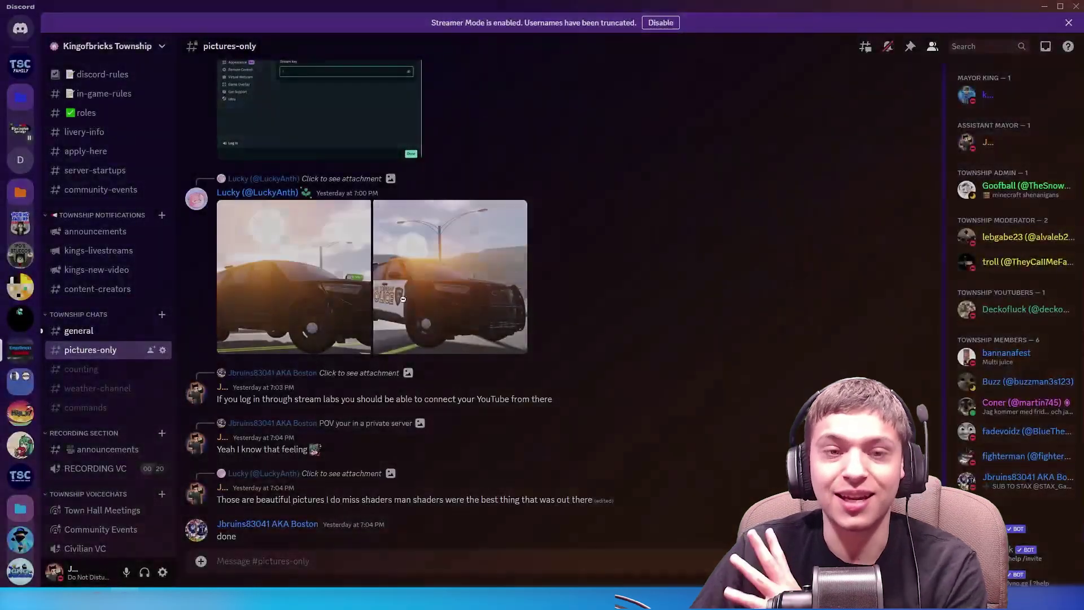
{"action": "left_click", "coordinate": [293, 262]}
{"action": "left_click", "coordinate": [398, 548]}
{"action": "left_click", "coordinate": [429, 294]}
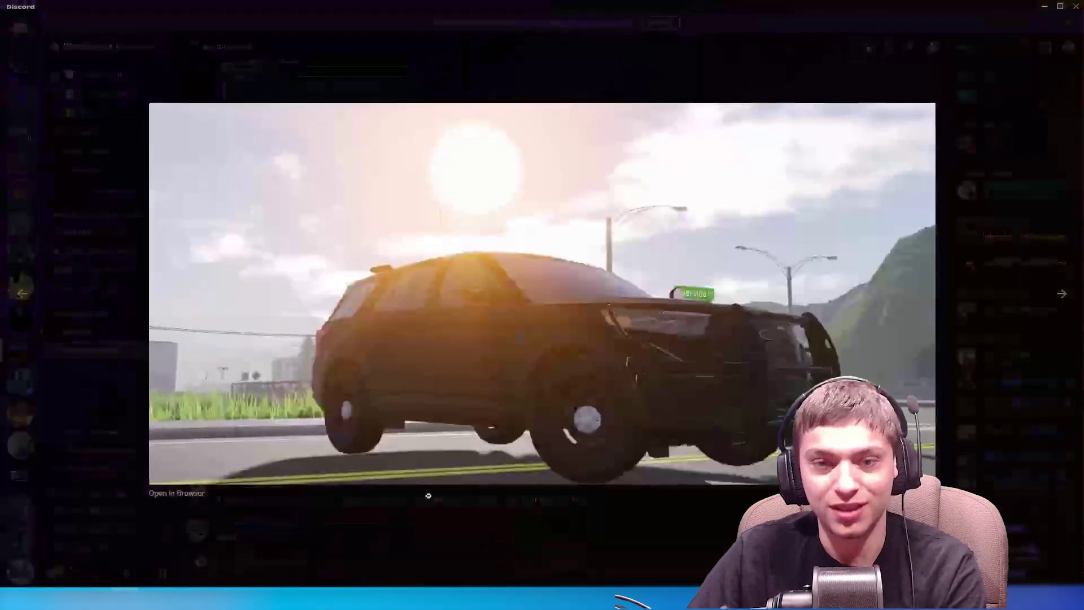
{"action": "left_click", "coordinate": [463, 581]}
{"action": "left_click", "coordinate": [293, 271]}
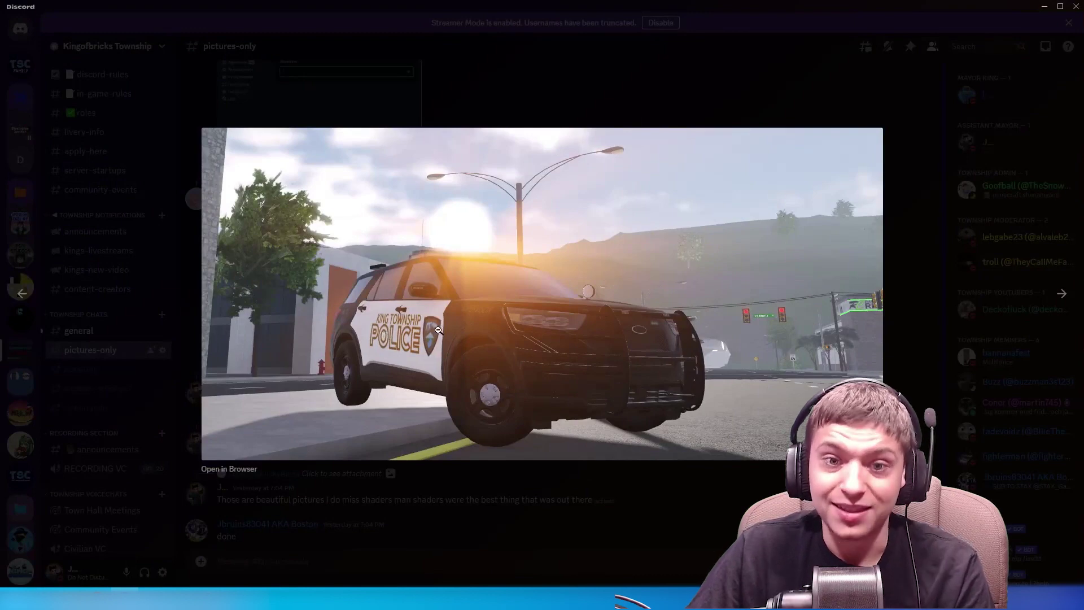
{"action": "left_click", "coordinate": [475, 531]}
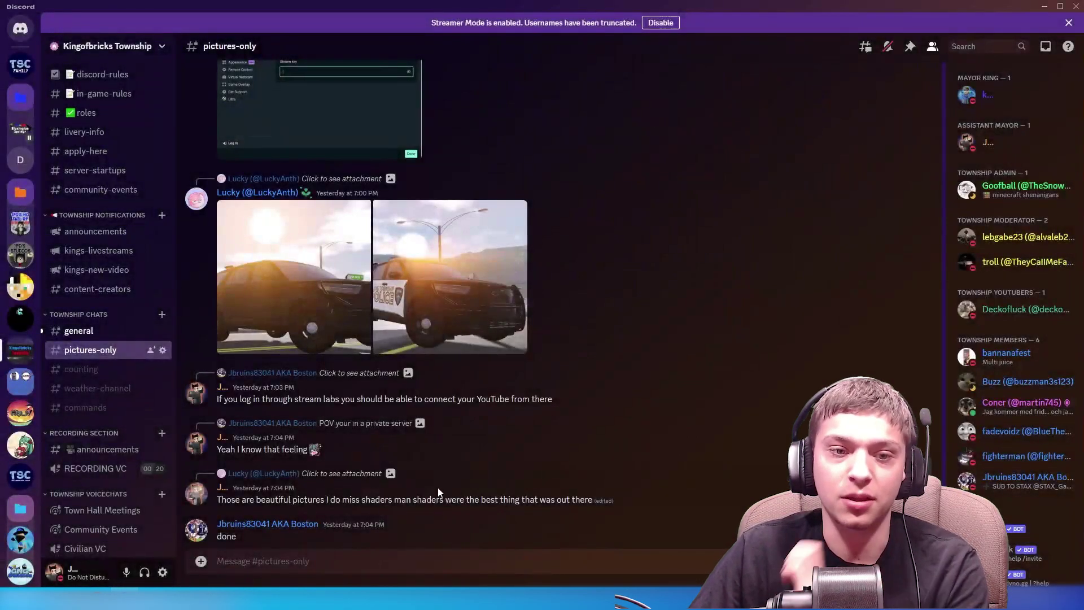
Read the conversation about making liveries below the pictures in the pictures-only channel
{"action": "scroll", "coordinate": [425, 470], "scroll_direction": "down", "scroll_amount": 4}
{"action": "scroll", "coordinate": [410, 464], "scroll_direction": "down", "scroll_amount": 3}
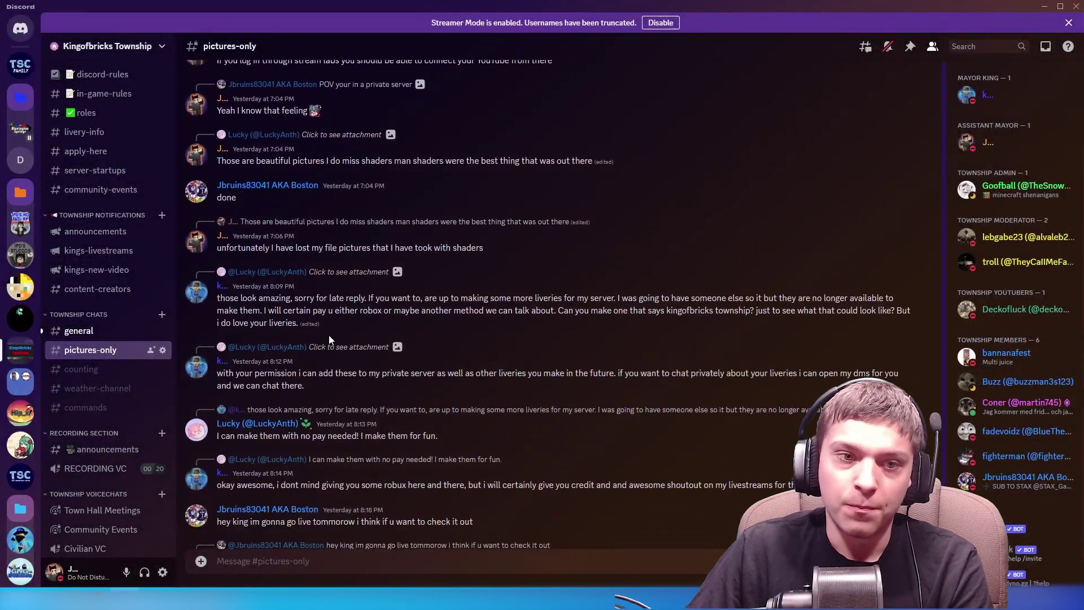
{"action": "scroll", "coordinate": [319, 327], "scroll_direction": "down", "scroll_amount": 1}
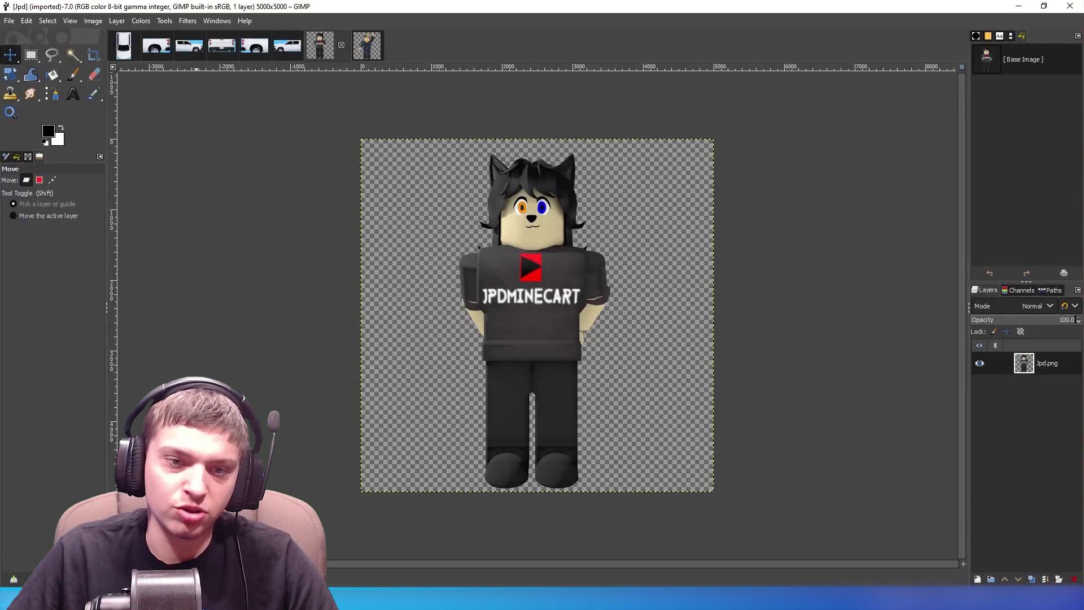
Clone dark sleeve fabric over the beige gap in the character's sleeve beside the T of JPDMINECART
{"action": "key", "text": "2"}
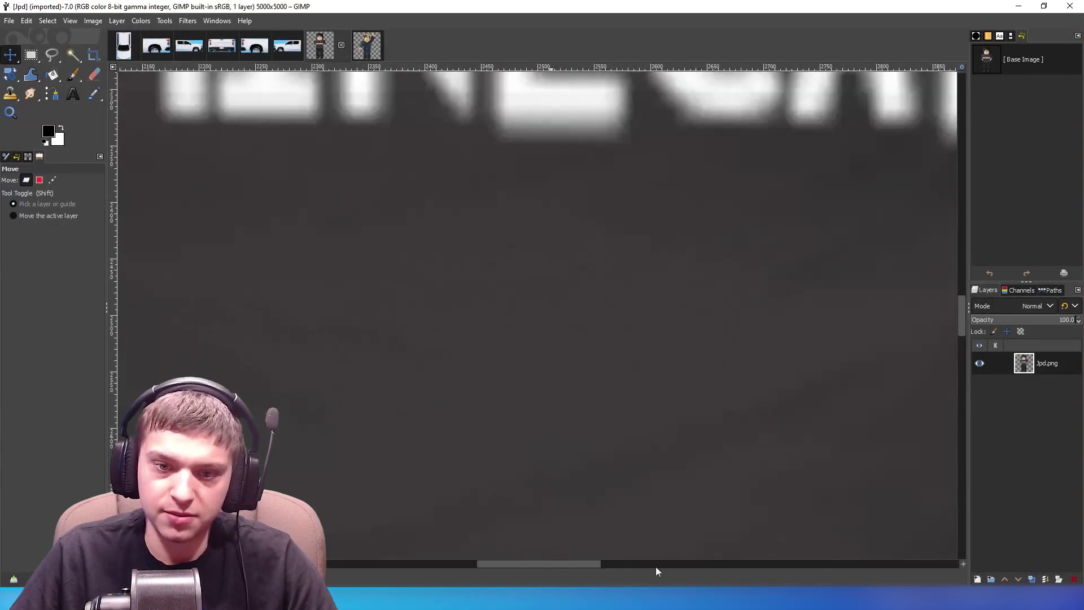
{"action": "left_click_drag", "start_coordinate": [628, 565], "coordinate": [734, 558]}
{"action": "scroll", "coordinate": [701, 543], "scroll_direction": "up", "scroll_amount": 3}
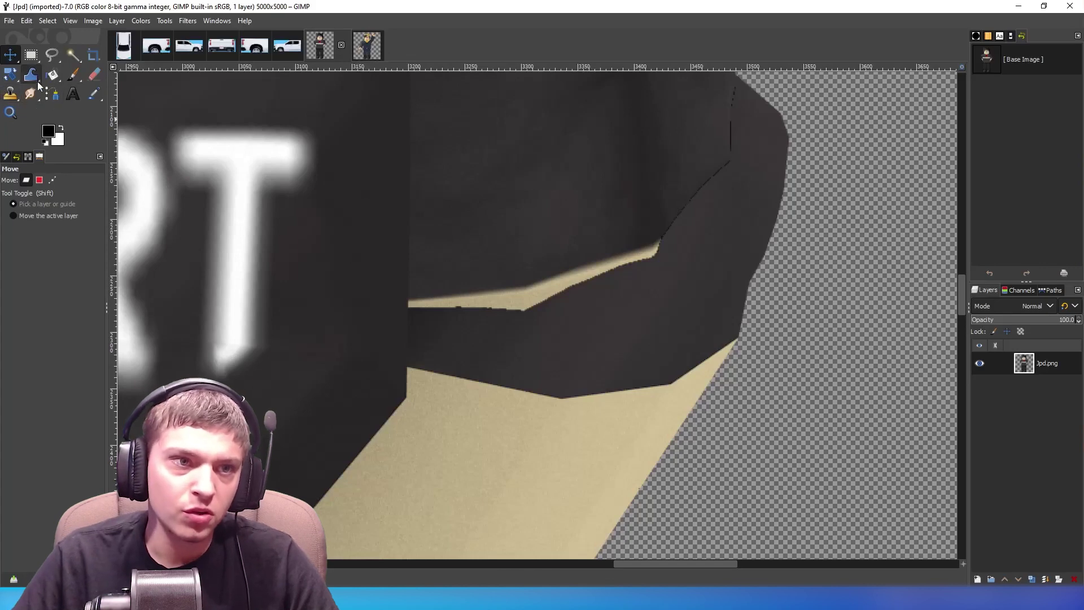
{"action": "key", "text": "c"}
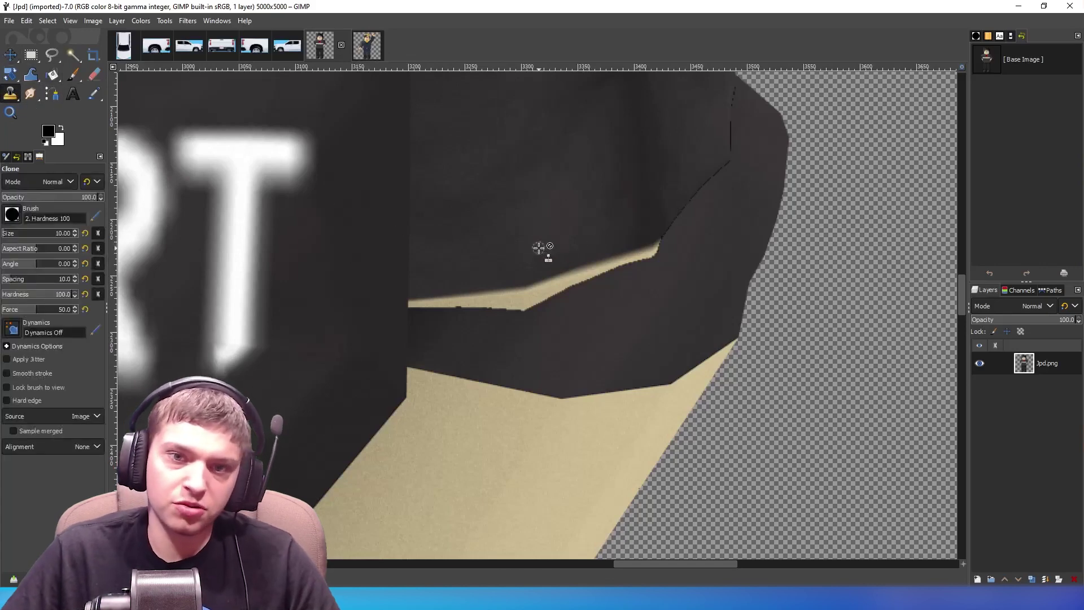
{"action": "left_click", "coordinate": [537, 266], "text": "ctrl"}
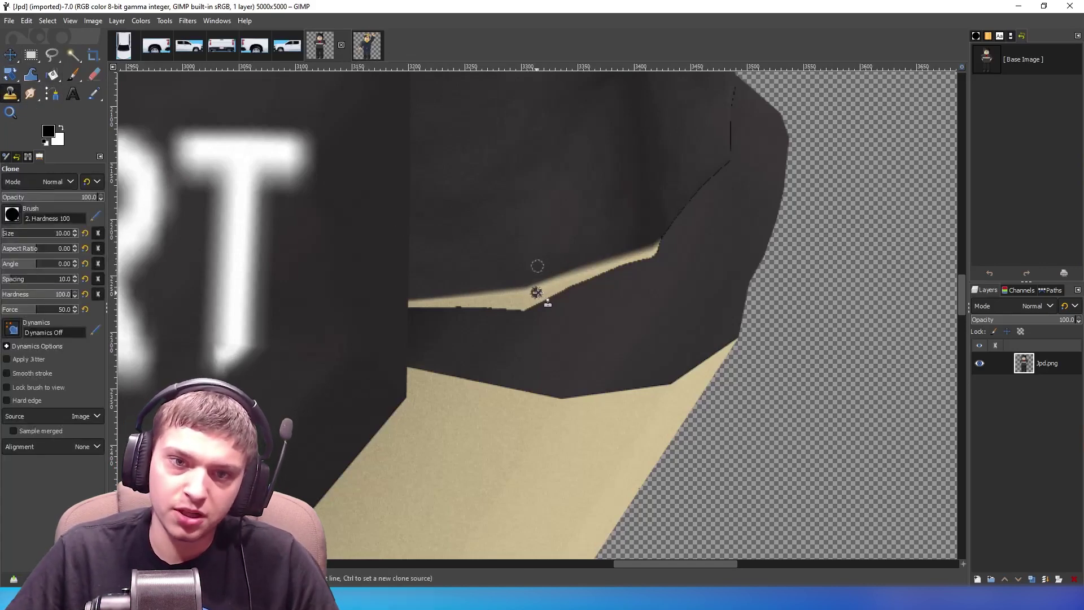
{"action": "mouse_move", "coordinate": [537, 292]}
{"action": "left_mouse_down"}
{"action": "mouse_move", "coordinate": [413, 306]}
{"action": "mouse_move", "coordinate": [521, 308]}
{"action": "mouse_move", "coordinate": [545, 294]}
{"action": "mouse_move", "coordinate": [516, 300]}
{"action": "mouse_move", "coordinate": [532, 290]}
{"action": "mouse_move", "coordinate": [659, 243]}
{"action": "mouse_move", "coordinate": [612, 265]}
{"action": "left_mouse_up"}
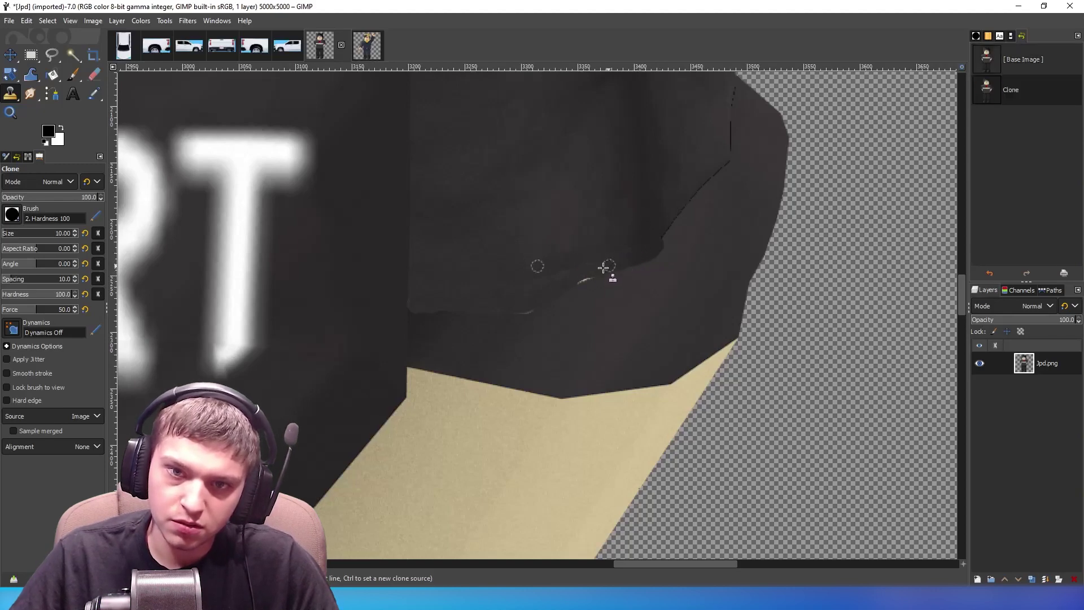
{"action": "left_click", "coordinate": [576, 281]}
{"action": "left_click", "coordinate": [587, 282]}
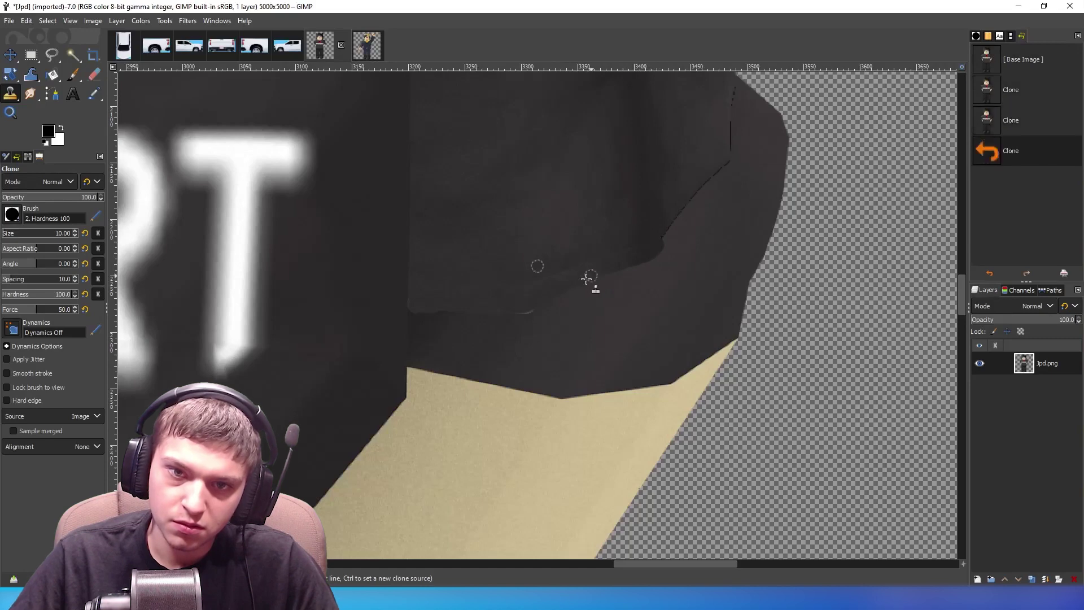
{"action": "left_click", "coordinate": [522, 313]}
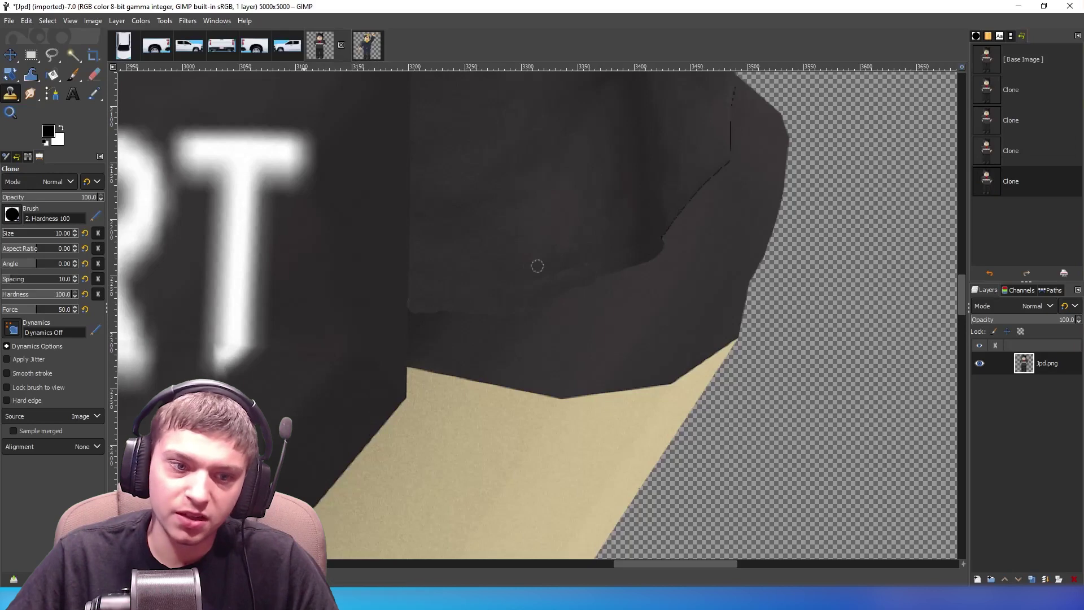
Clone dark sleeve fabric over the beige gap in the character's other sleeve, beside the J of JPDMINECART
{"action": "scroll", "coordinate": [537, 265], "scroll_direction": "down", "scroll_amount": 8}
{"action": "scroll", "coordinate": [537, 265], "scroll_direction": "up", "scroll_amount": 2}
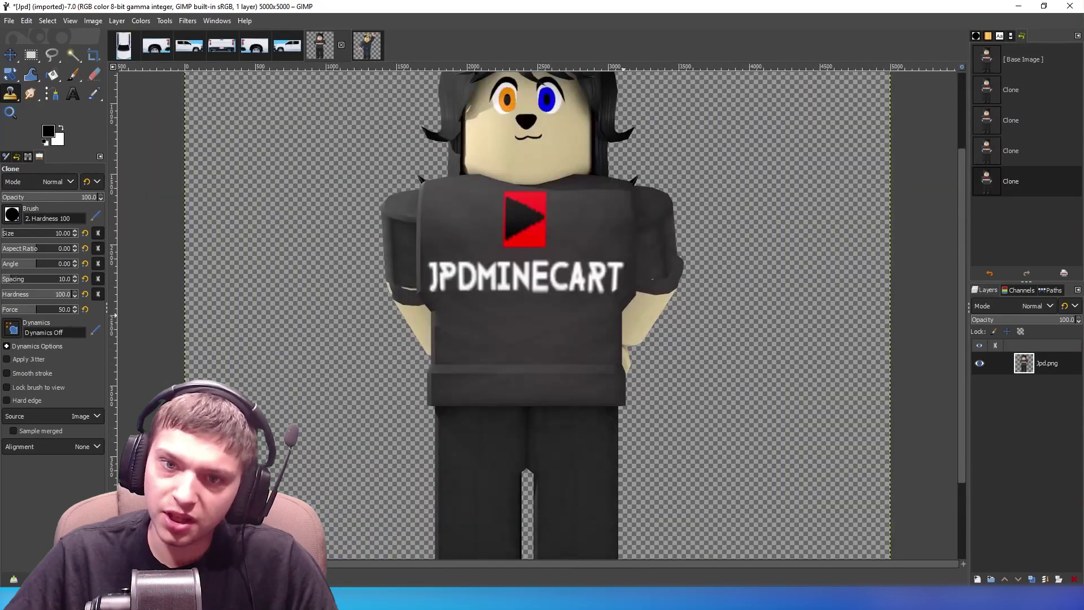
{"action": "scroll", "coordinate": [537, 265], "scroll_direction": "up", "scroll_amount": 4}
{"action": "left_click_drag", "start_coordinate": [542, 565], "coordinate": [429, 526]}
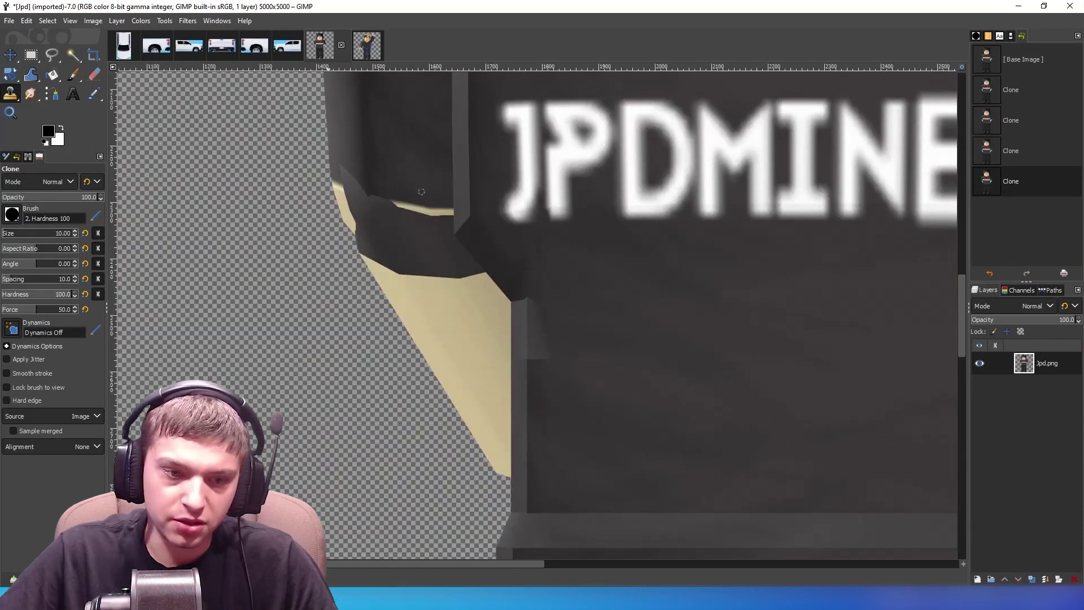
{"action": "key", "text": "2"}
{"action": "key", "text": "3"}
{"action": "left_click_drag", "start_coordinate": [442, 564], "coordinate": [408, 564]}
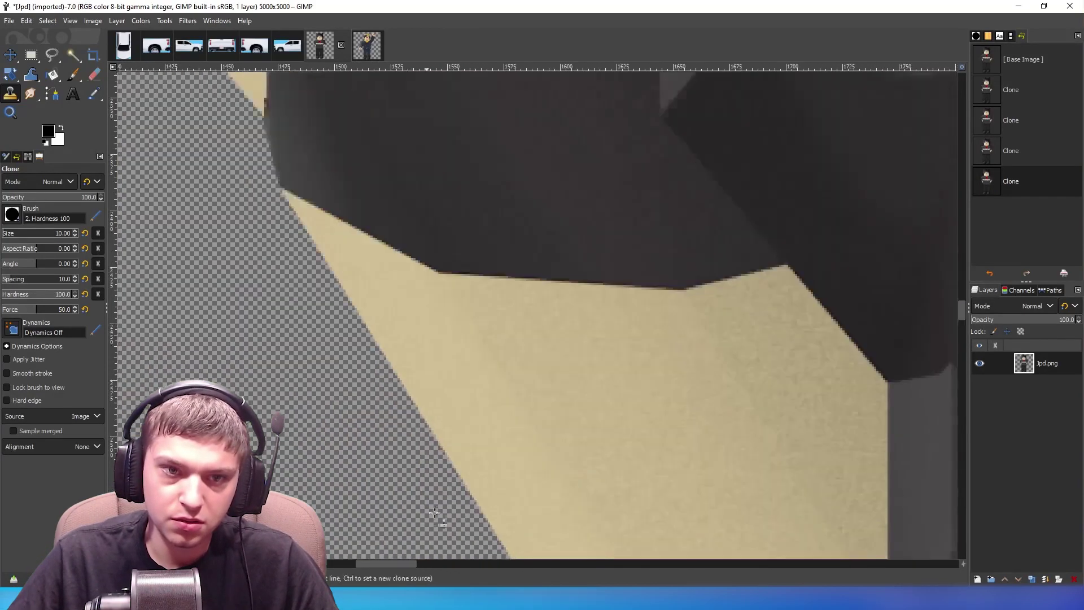
{"action": "scroll", "coordinate": [489, 477], "scroll_direction": "up", "scroll_amount": 5}
{"action": "mouse_move", "coordinate": [421, 217]}
{"action": "left_mouse_down"}
{"action": "mouse_move", "coordinate": [525, 260]}
{"action": "mouse_move", "coordinate": [454, 234]}
{"action": "left_mouse_up"}
{"action": "mouse_move", "coordinate": [446, 240]}
{"action": "left_mouse_down"}
{"action": "mouse_move", "coordinate": [429, 246]}
{"action": "mouse_move", "coordinate": [446, 244]}
{"action": "left_mouse_up"}
{"action": "mouse_move", "coordinate": [539, 242]}
{"action": "left_mouse_down"}
{"action": "mouse_move", "coordinate": [546, 271]}
{"action": "mouse_move", "coordinate": [562, 272]}
{"action": "mouse_move", "coordinate": [530, 262]}
{"action": "mouse_move", "coordinate": [514, 236]}
{"action": "mouse_move", "coordinate": [581, 260]}
{"action": "mouse_move", "coordinate": [592, 261]}
{"action": "mouse_move", "coordinate": [565, 257]}
{"action": "mouse_move", "coordinate": [650, 258]}
{"action": "mouse_move", "coordinate": [637, 275]}
{"action": "mouse_move", "coordinate": [651, 275]}
{"action": "mouse_move", "coordinate": [580, 275]}
{"action": "left_mouse_up"}
{"action": "left_click", "coordinate": [647, 274]}
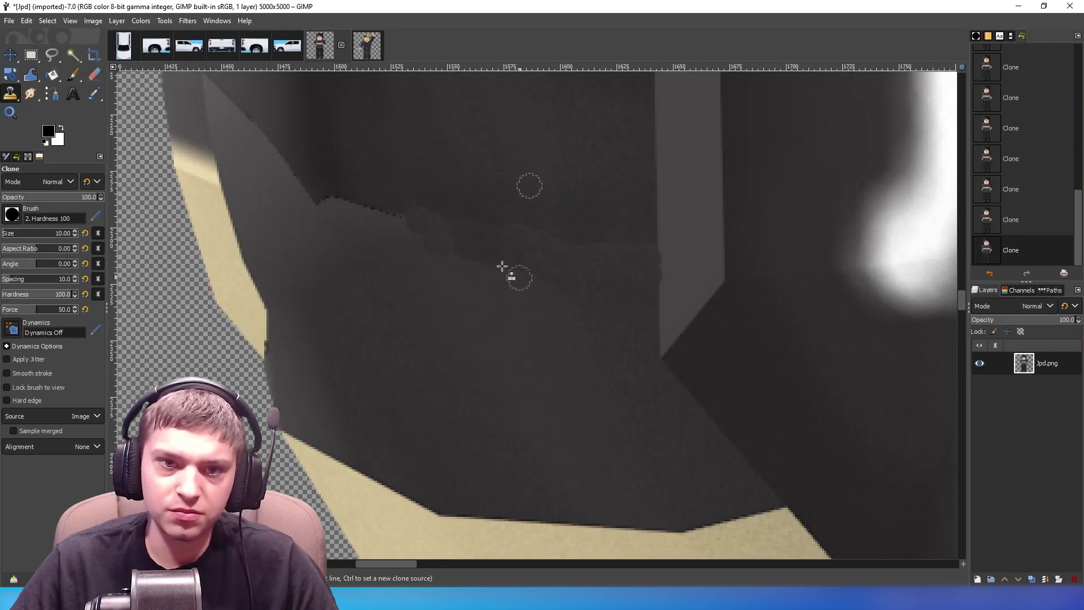
Clone grey sleeve shading over the beige strip along the outer edge of the sleeve beside the J
{"action": "left_click", "coordinate": [247, 214], "text": "ctrl"}
{"action": "mouse_move", "coordinate": [197, 161]}
{"action": "left_mouse_down"}
{"action": "mouse_move", "coordinate": [176, 147]}
{"action": "mouse_move", "coordinate": [239, 174]}
{"action": "mouse_move", "coordinate": [201, 171]}
{"action": "mouse_move", "coordinate": [181, 154]}
{"action": "mouse_move", "coordinate": [206, 165]}
{"action": "left_mouse_up"}
{"action": "left_click", "coordinate": [214, 198], "text": "ctrl"}
{"action": "left_click", "coordinate": [255, 191], "text": "ctrl"}
{"action": "key", "text": "ctrl+z"}
{"action": "key", "text": "ctrl+z"}
{"action": "key", "text": "ctrl+z"}
{"action": "mouse_move", "coordinate": [180, 152]}
{"action": "left_mouse_down"}
{"action": "mouse_move", "coordinate": [214, 165]}
{"action": "mouse_move", "coordinate": [208, 159]}
{"action": "mouse_move", "coordinate": [226, 228]}
{"action": "left_mouse_up"}
{"action": "mouse_move", "coordinate": [229, 206]}
{"action": "left_mouse_down"}
{"action": "mouse_move", "coordinate": [261, 348]}
{"action": "mouse_move", "coordinate": [190, 166]}
{"action": "left_mouse_up"}
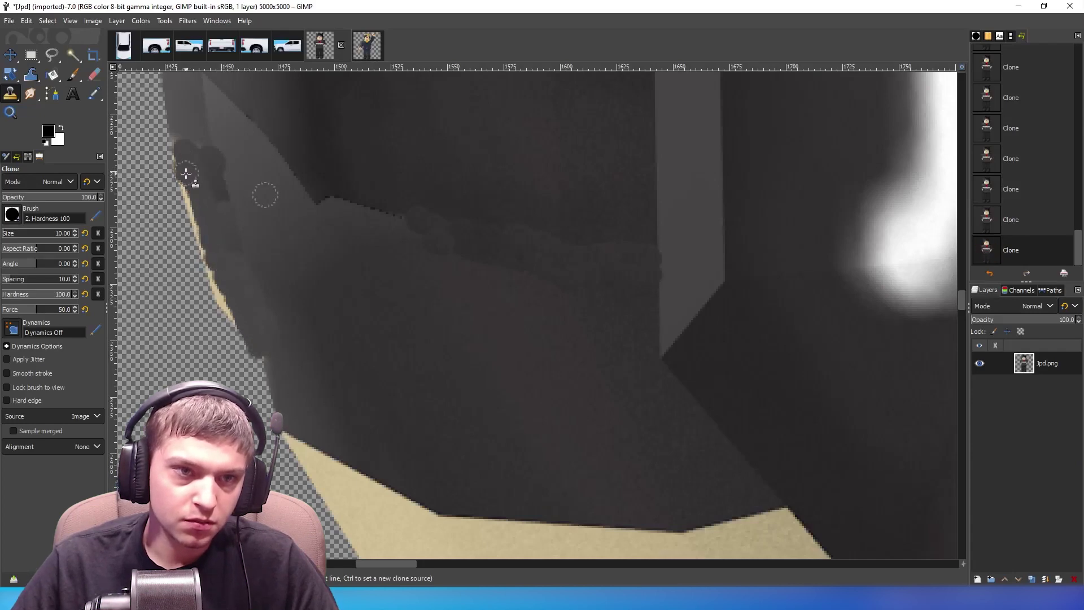
{"action": "left_click_drag", "start_coordinate": [197, 209], "coordinate": [203, 232]}
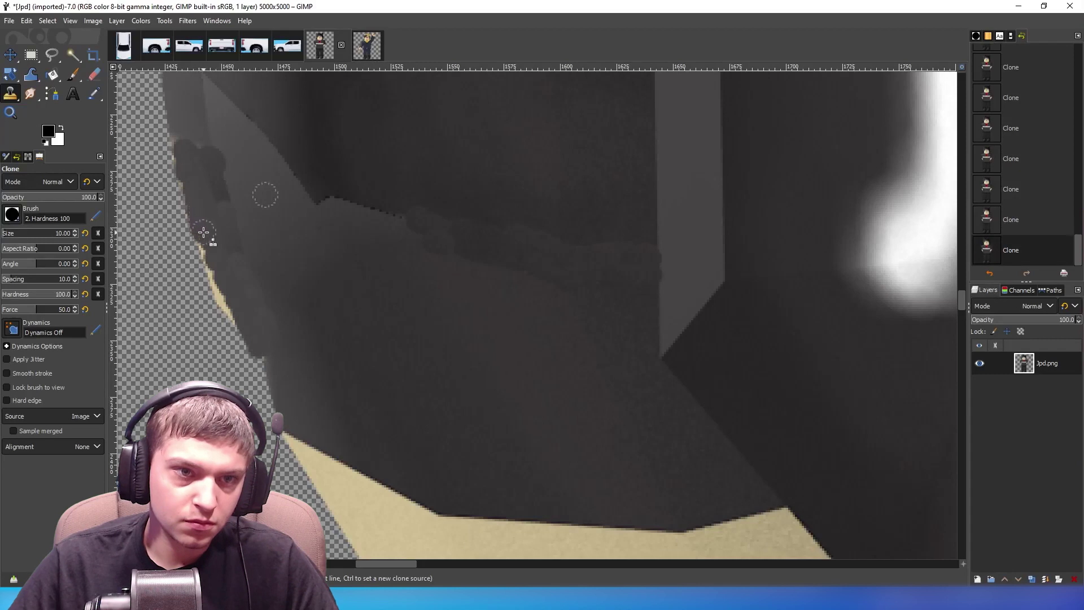
{"action": "left_click_drag", "start_coordinate": [217, 281], "coordinate": [228, 310]}
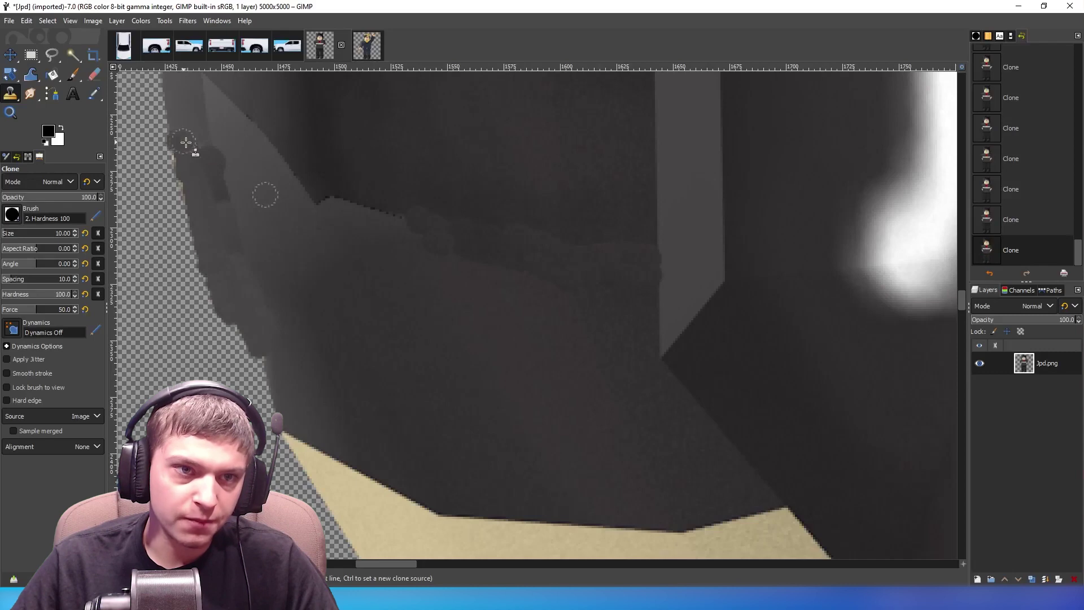
Cut away the uneven pixels outside the sleeve's outer edge with a free selection, and select the entire image
{"action": "left_click", "coordinate": [52, 55]}
{"action": "key", "text": "4"}
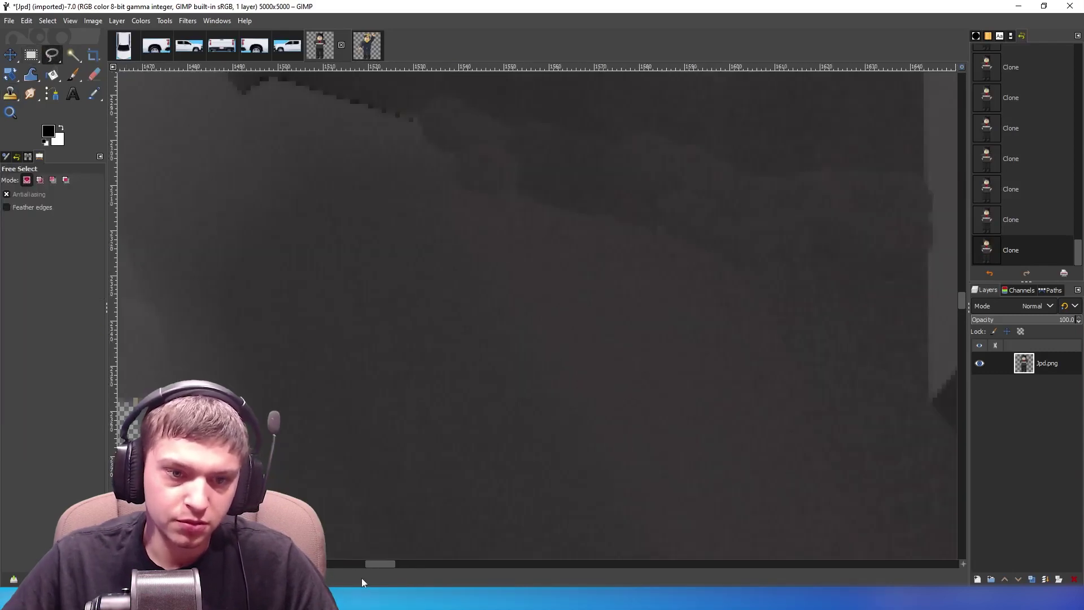
{"action": "mouse_move", "coordinate": [368, 565]}
{"action": "left_mouse_down"}
{"action": "mouse_move", "coordinate": [331, 564]}
{"action": "mouse_move", "coordinate": [372, 562]}
{"action": "left_mouse_up"}
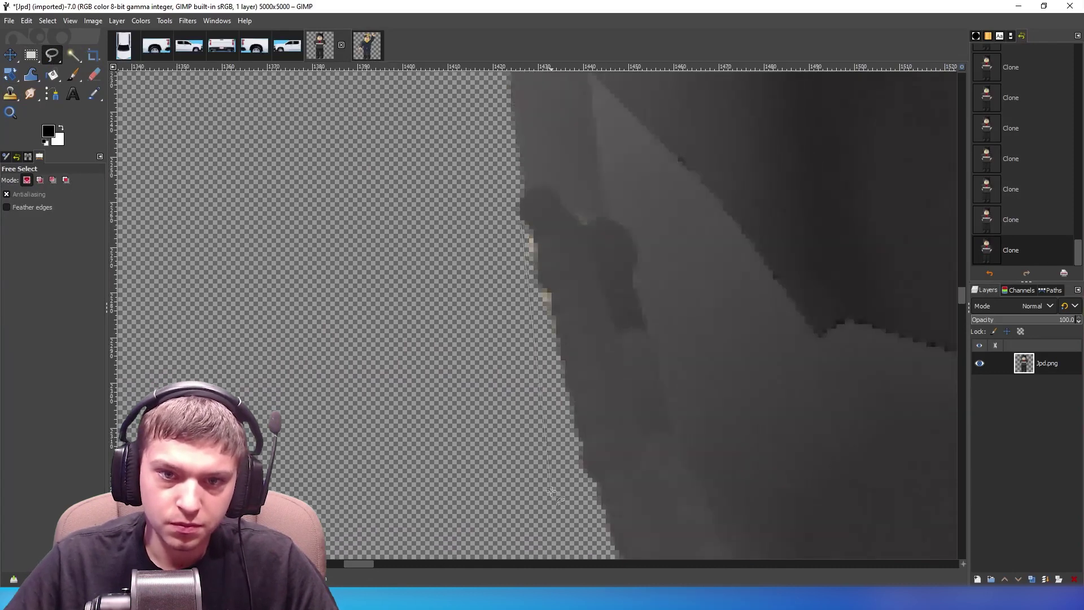
{"action": "scroll", "coordinate": [550, 491], "scroll_direction": "down", "scroll_amount": 3}
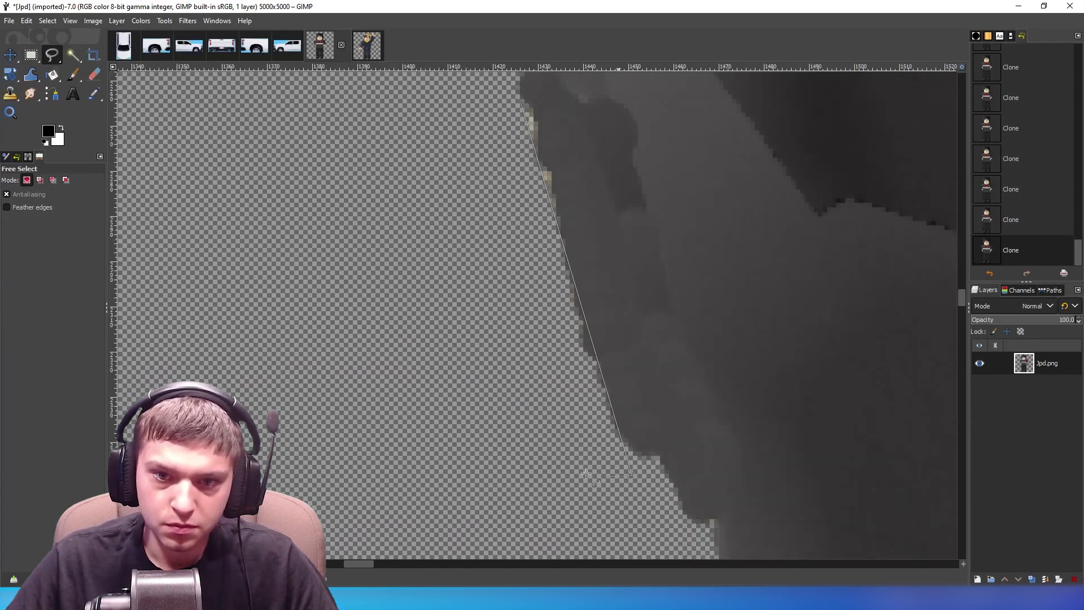
{"action": "left_click", "coordinate": [520, 103]}
{"action": "key", "text": "Return"}
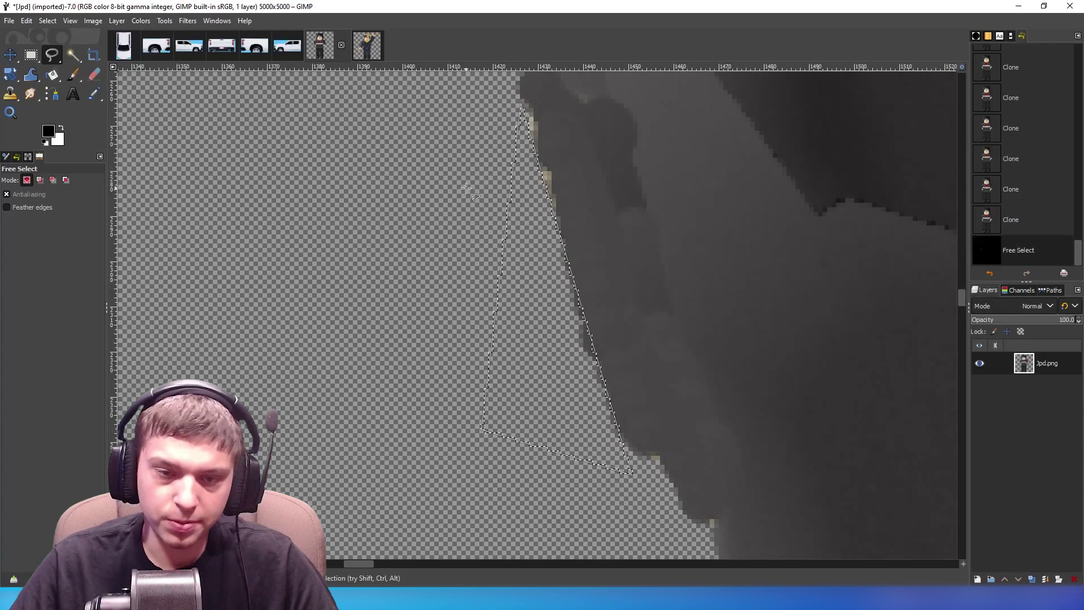
{"action": "key", "text": "ctrl+x"}
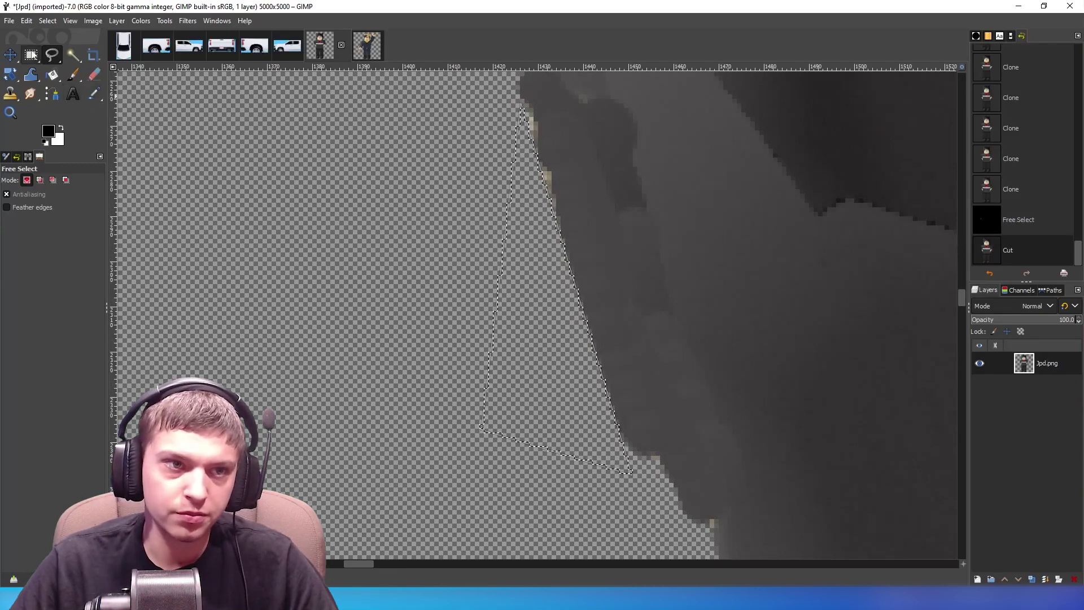
{"action": "key", "text": "ctrl+a"}
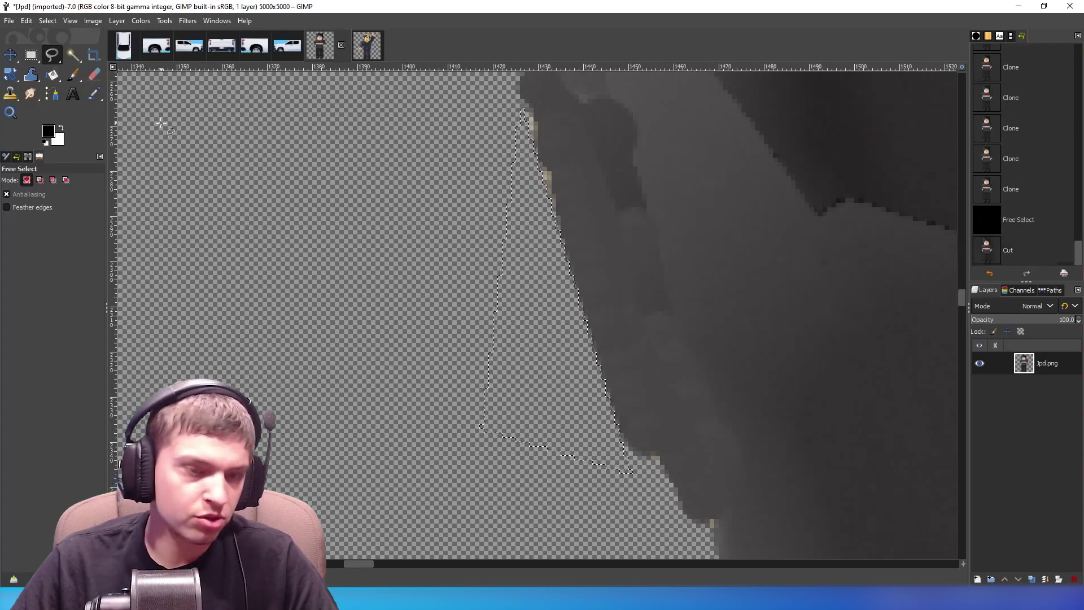
Clone grey sleeve shading over the leftover beige pixels on the sleeve's edge and blend the dark patches beside them
{"action": "left_click", "coordinate": [10, 94]}
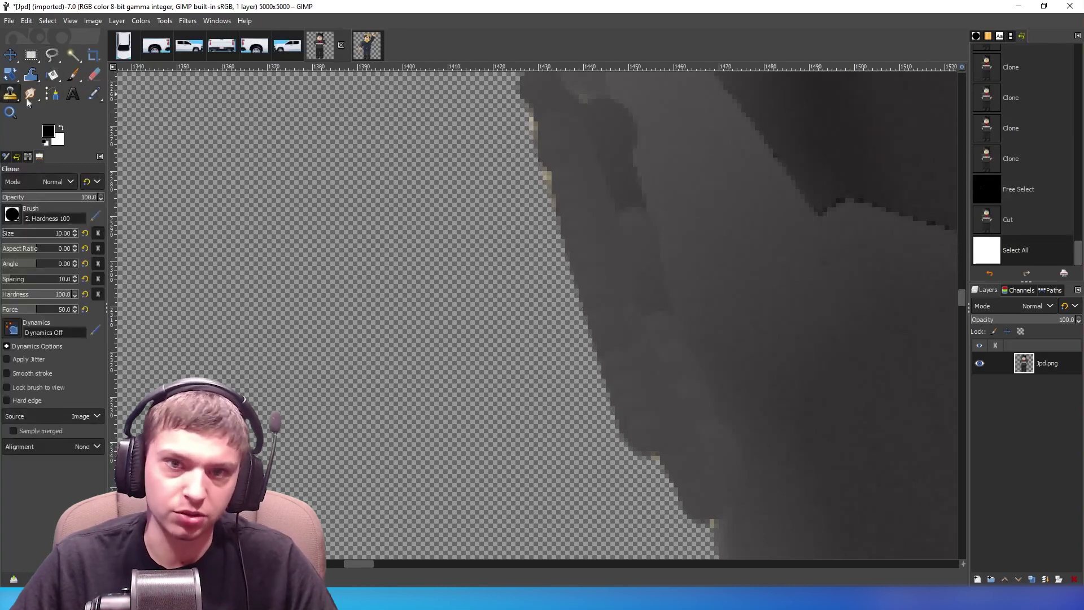
{"action": "left_click", "coordinate": [761, 239], "text": "ctrl"}
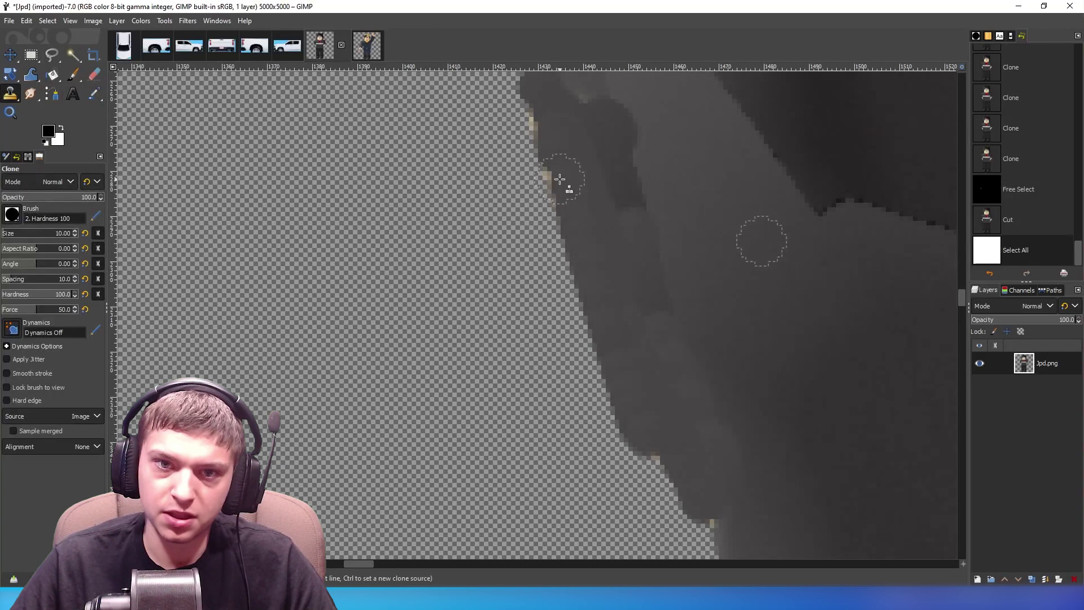
{"action": "left_click", "coordinate": [560, 179]}
{"action": "left_click", "coordinate": [557, 129]}
{"action": "left_click", "coordinate": [613, 143]}
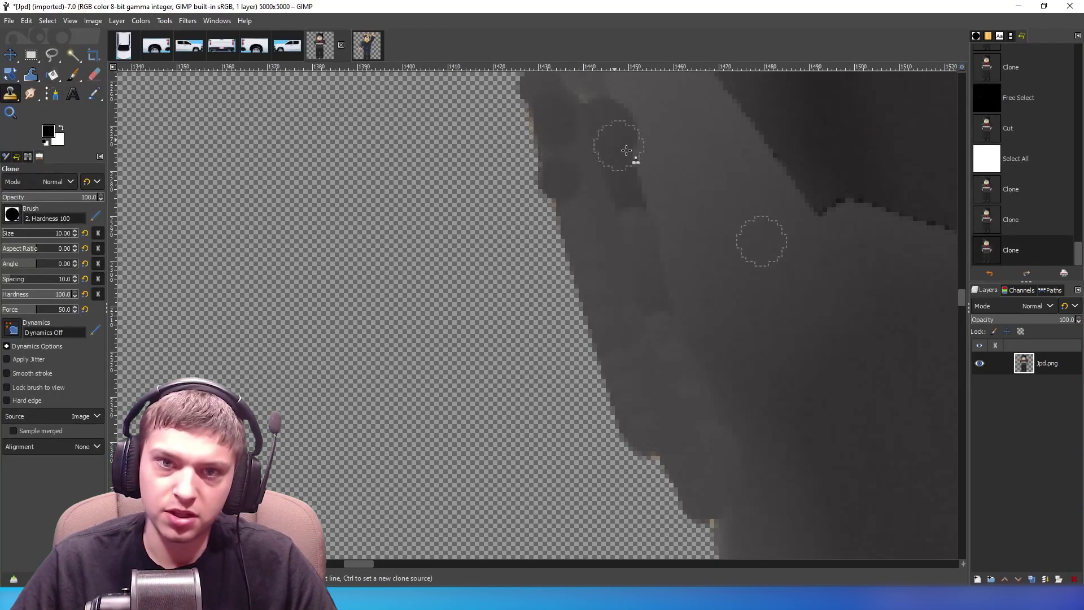
{"action": "left_click", "coordinate": [588, 103]}
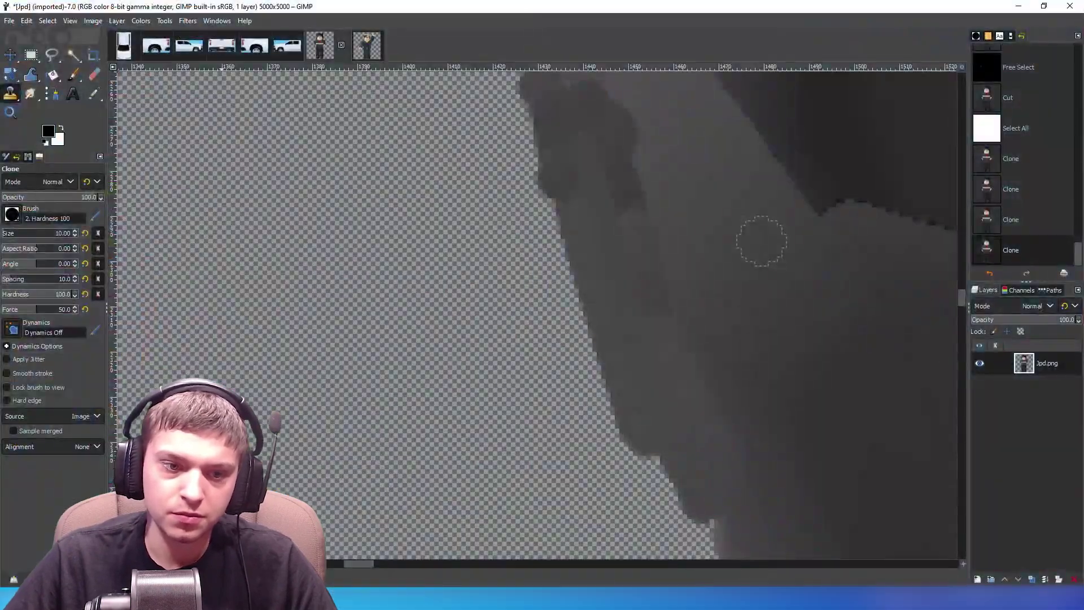
{"action": "scroll", "coordinate": [593, 295], "scroll_direction": "down", "scroll_amount": 4}
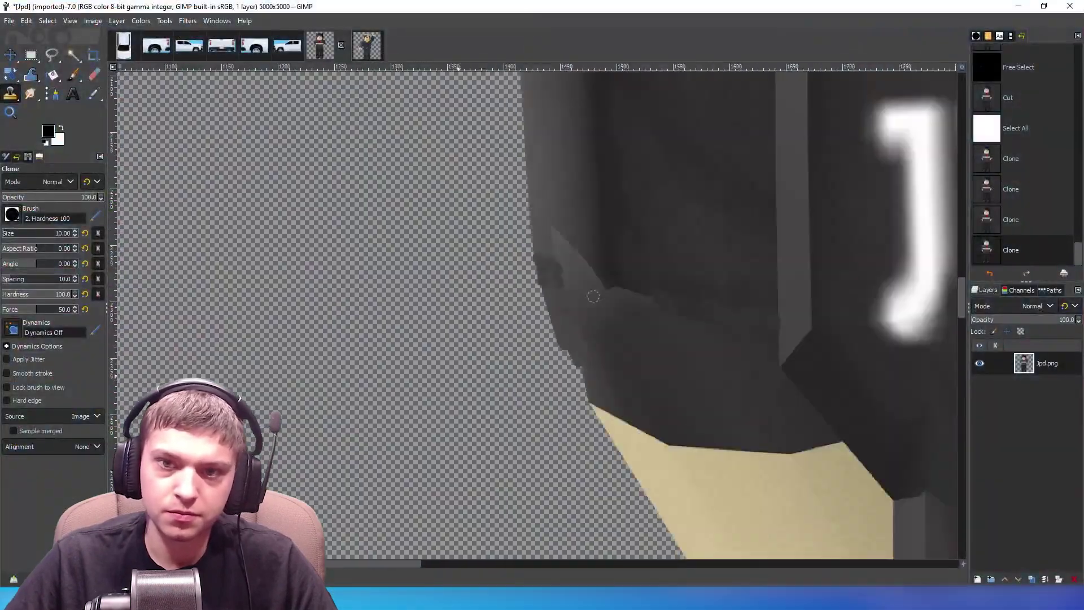
{"action": "scroll", "coordinate": [593, 296], "scroll_direction": "down", "scroll_amount": 6}
{"action": "scroll", "coordinate": [537, 316], "scroll_direction": "down", "scroll_amount": 2}
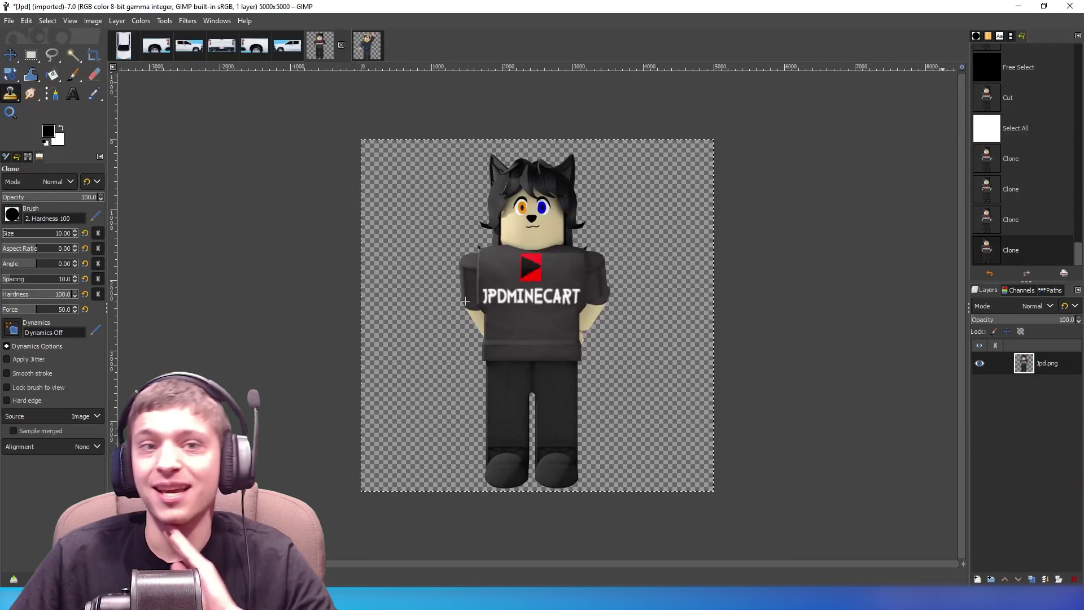
Close the Chevlon_Platoro_Template_Right2 image and the other template that shows only the truck bed side and rear wheel
{"action": "left_click", "coordinate": [257, 47]}
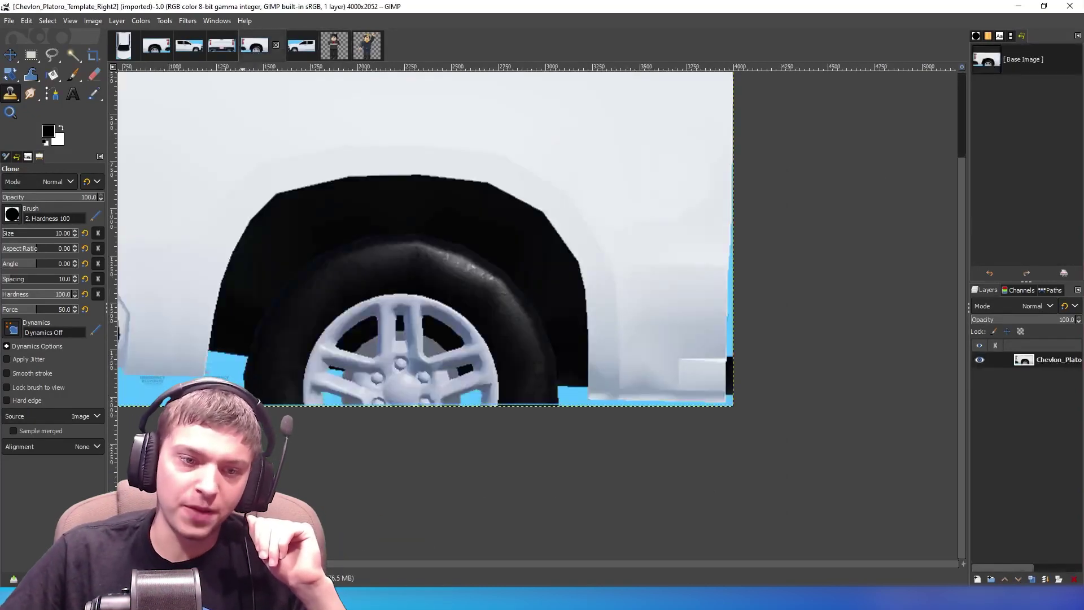
{"action": "scroll", "coordinate": [537, 237], "scroll_direction": "left", "scroll_amount": 5}
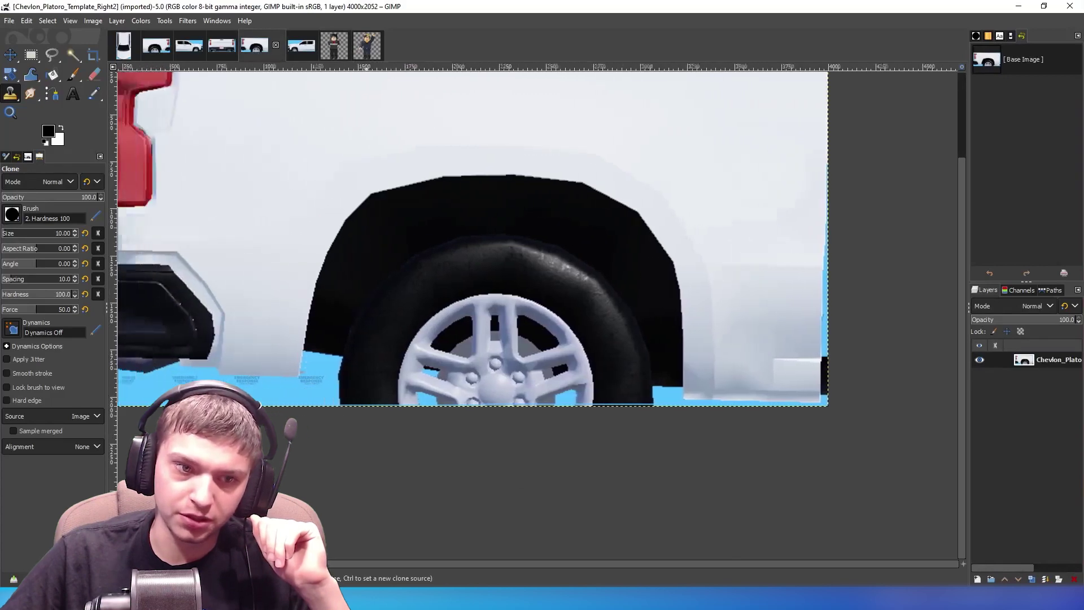
{"action": "scroll", "coordinate": [536, 237], "scroll_direction": "up", "scroll_amount": 4}
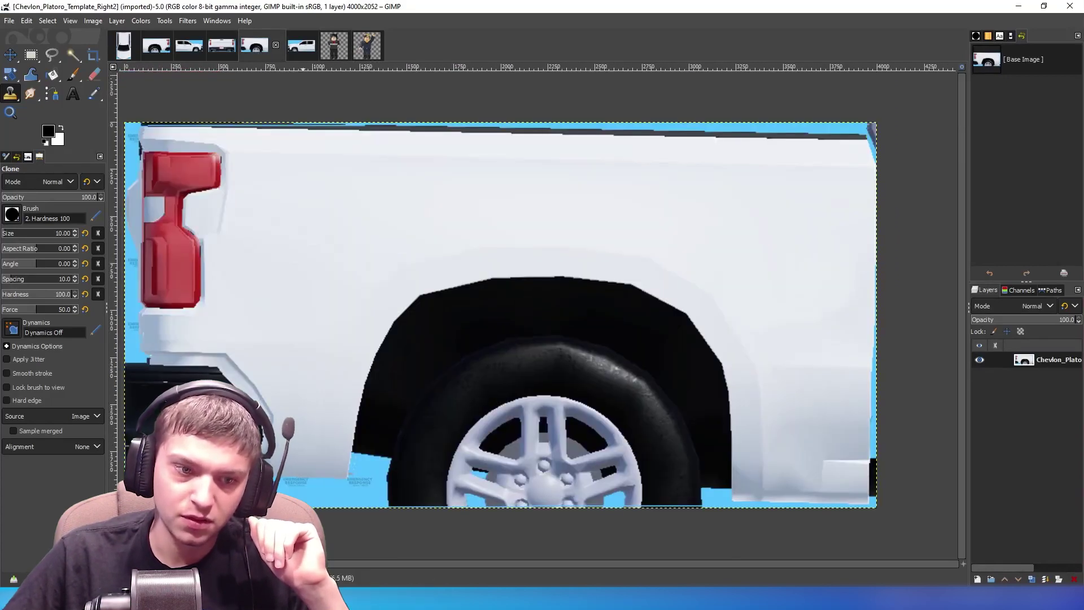
{"action": "scroll", "coordinate": [537, 282], "scroll_direction": "left", "scroll_amount": 1}
{"action": "left_click", "coordinate": [276, 45]}
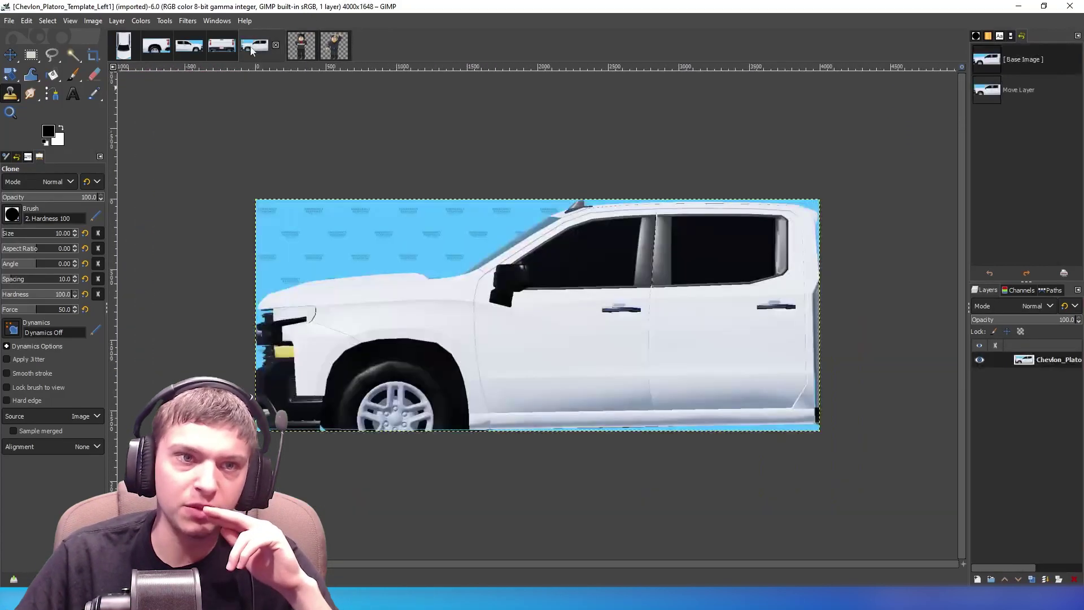
{"action": "left_click", "coordinate": [179, 49]}
{"action": "left_click", "coordinate": [161, 50]}
{"action": "left_click", "coordinate": [178, 46]}
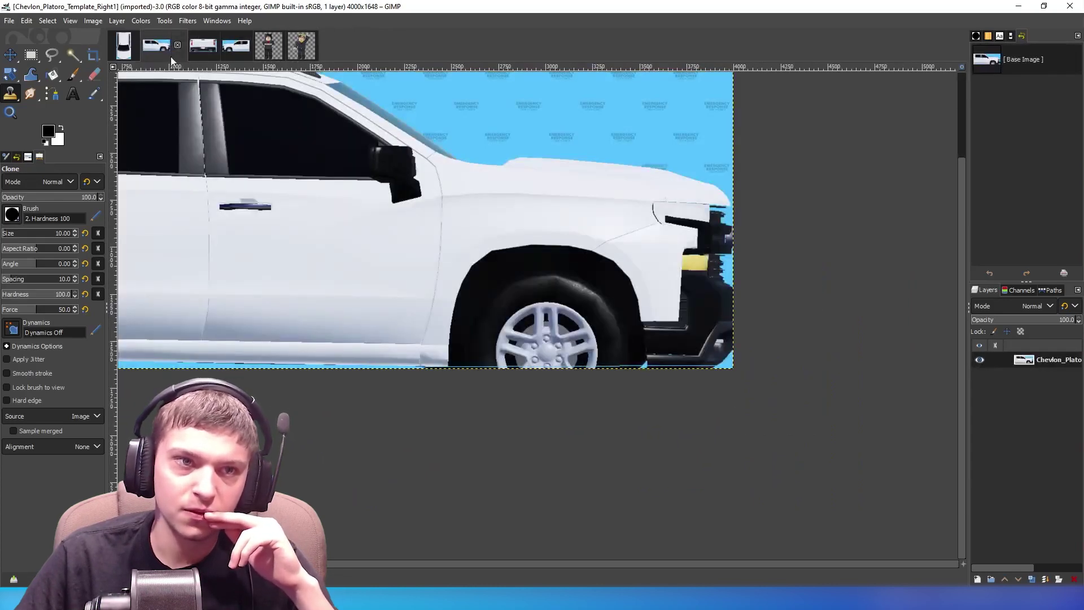
Reorder the open templates as back, left side, right side and top, and view the back template in full
{"action": "left_click", "coordinate": [236, 55]}
{"action": "left_click_drag", "start_coordinate": [224, 57], "coordinate": [124, 46]}
{"action": "scroll", "coordinate": [262, 199], "scroll_direction": "up", "scroll_amount": 3}
{"action": "left_click_drag", "start_coordinate": [415, 563], "coordinate": [294, 562]}
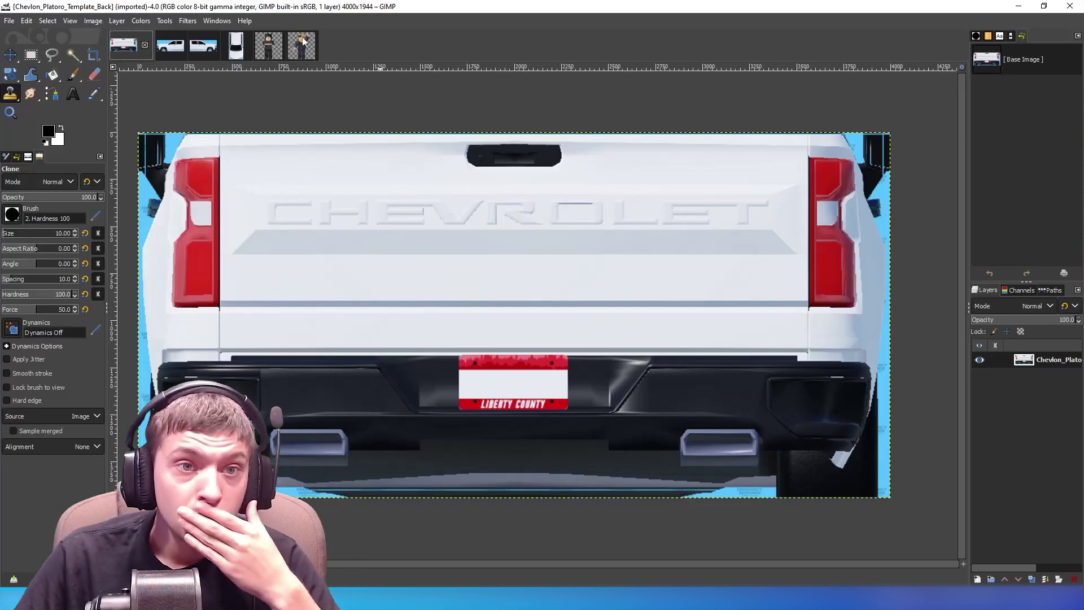
Add a new transparent layer above the truck image in the right-side template
{"action": "left_click", "coordinate": [238, 54]}
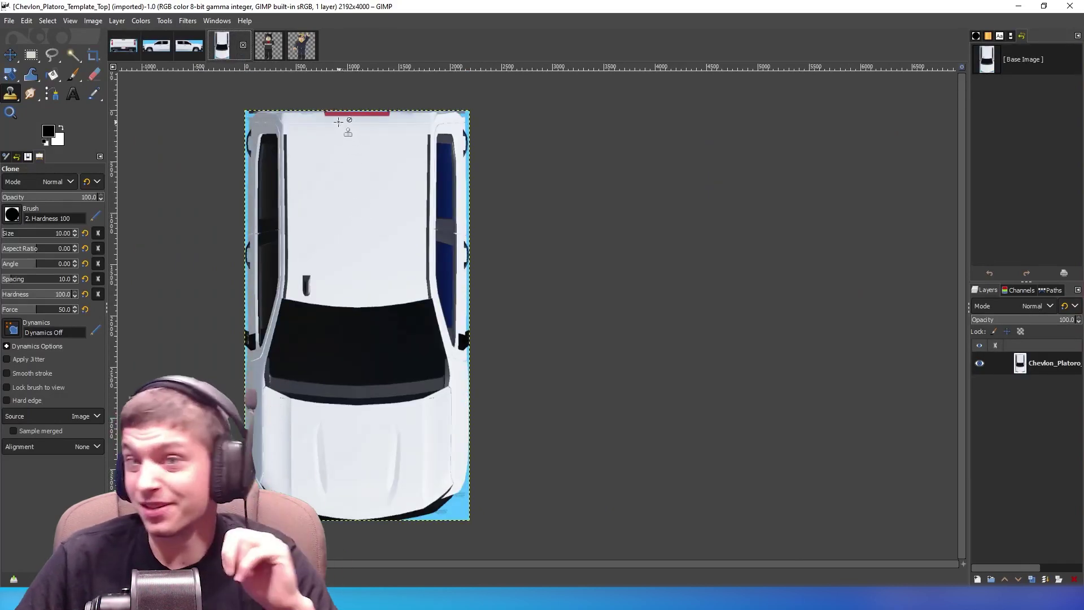
{"action": "left_click", "coordinate": [189, 45]}
{"action": "left_click_drag", "start_coordinate": [379, 567], "coordinate": [201, 564]}
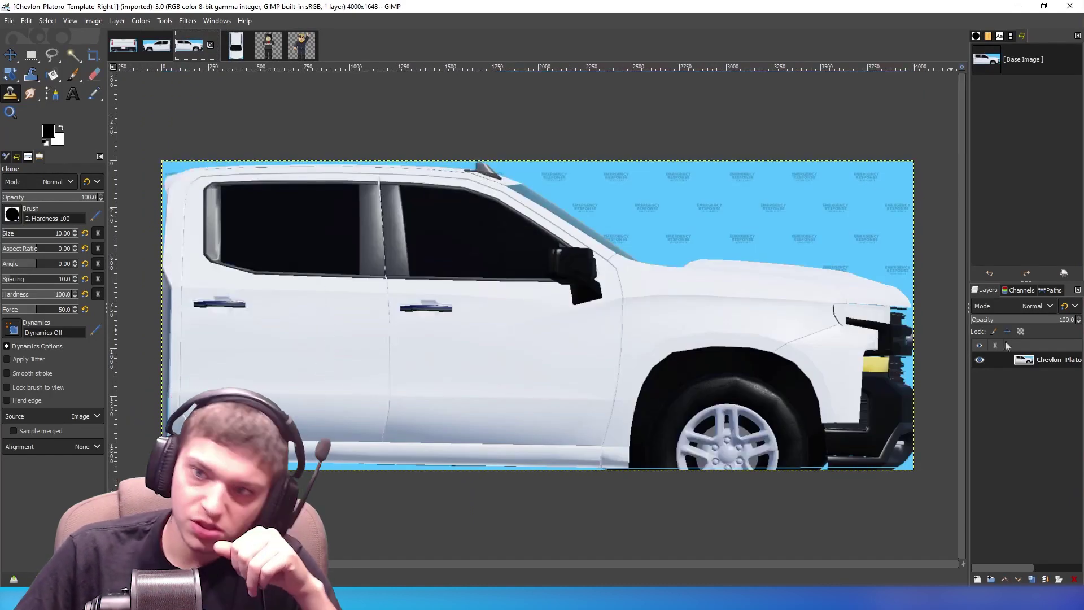
{"action": "right_click", "coordinate": [1020, 422]}
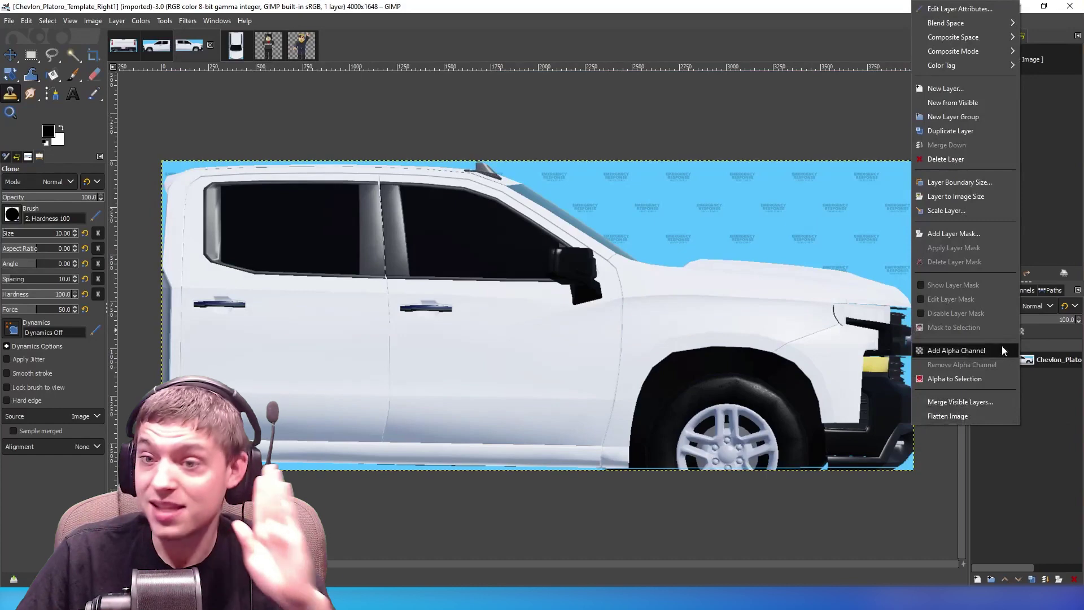
{"action": "left_click", "coordinate": [946, 89]}
{"action": "left_click", "coordinate": [1000, 283]}
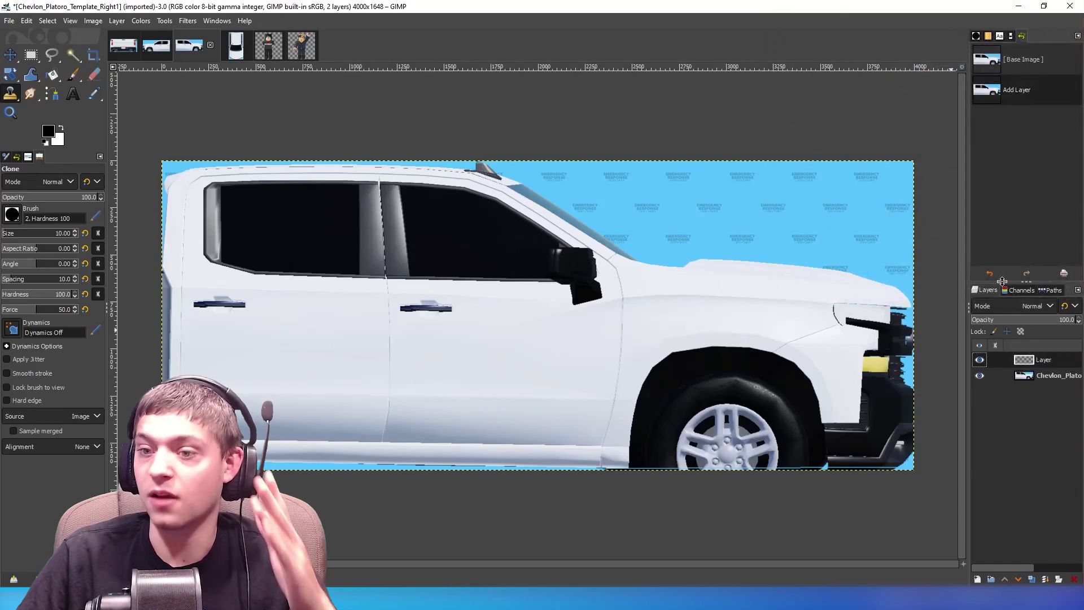
Hide and show the truck layer under the new layer, and switch to the left-side template
{"action": "left_click", "coordinate": [980, 375]}
{"action": "left_click", "coordinate": [980, 376]}
{"action": "left_click", "coordinate": [980, 376]}
{"action": "left_click", "coordinate": [980, 375]}
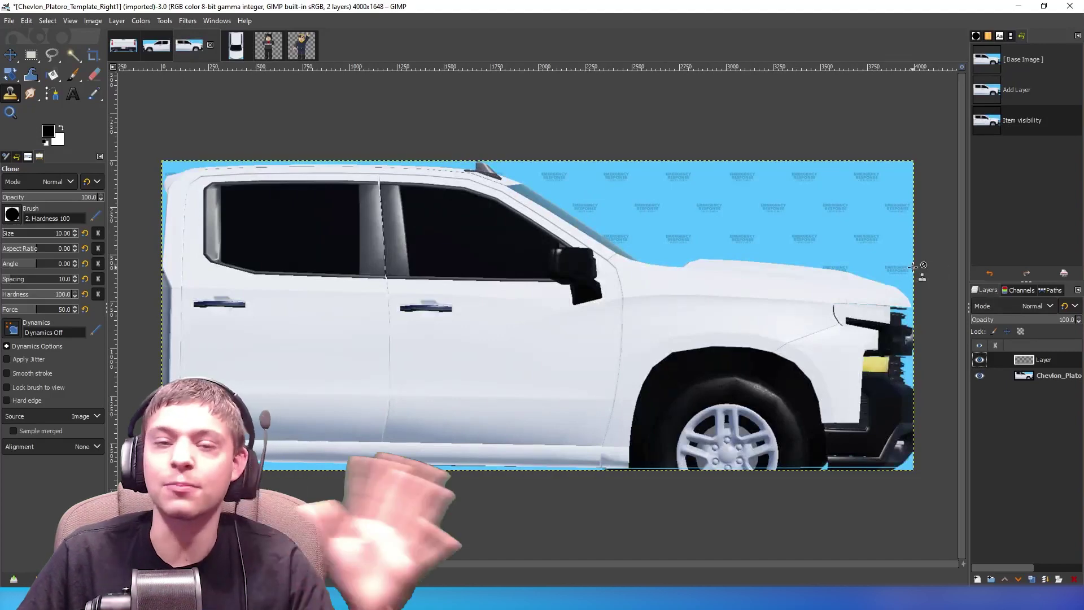
{"action": "left_click", "coordinate": [167, 51]}
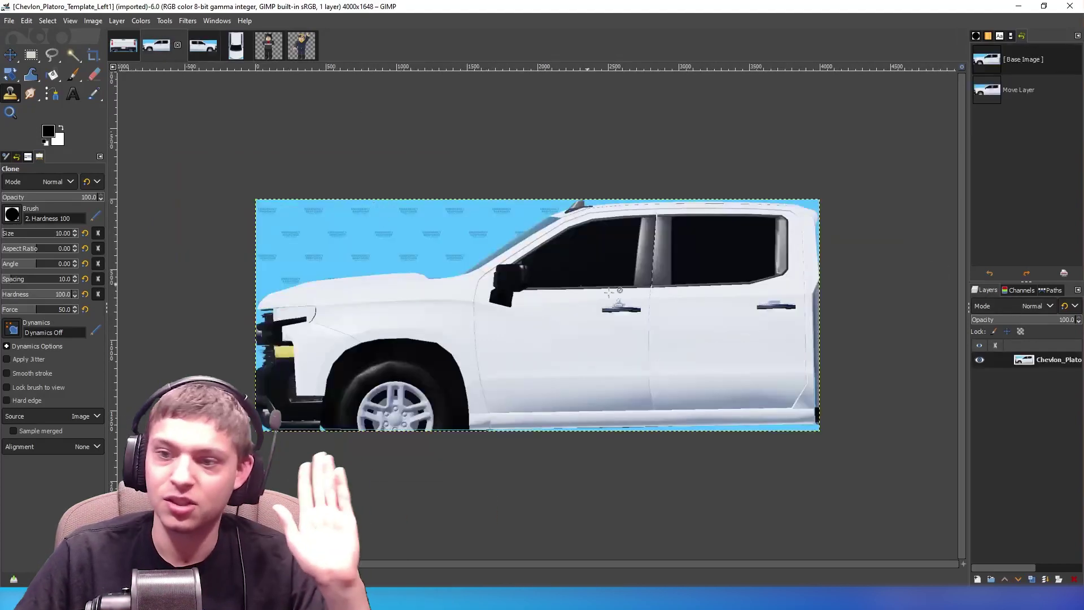
{"action": "right_click", "coordinate": [1022, 442]}
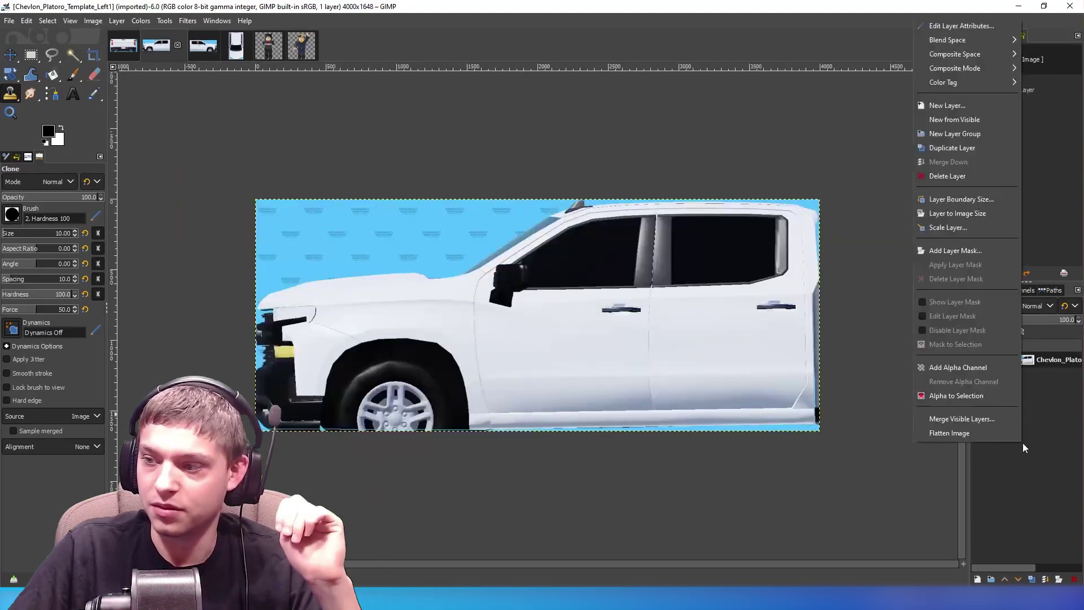
{"action": "left_click", "coordinate": [950, 249]}
{"action": "key", "text": "Escape"}
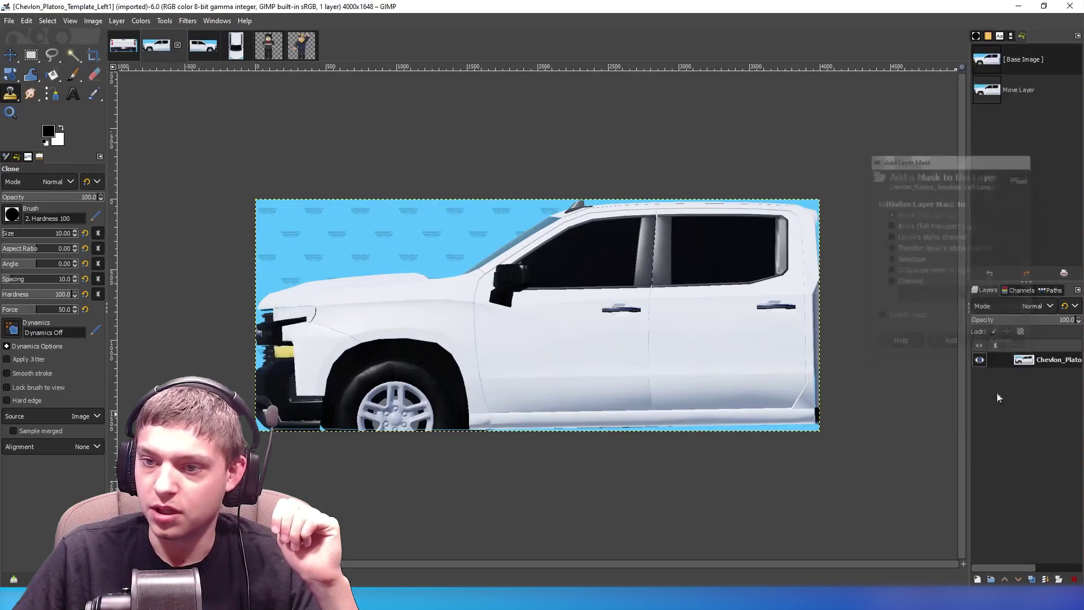
Add a new 4000 x 1648 px layer filled with transparency above the truck image in the left-side template
{"action": "right_click", "coordinate": [998, 392]}
{"action": "left_click", "coordinate": [921, 111]}
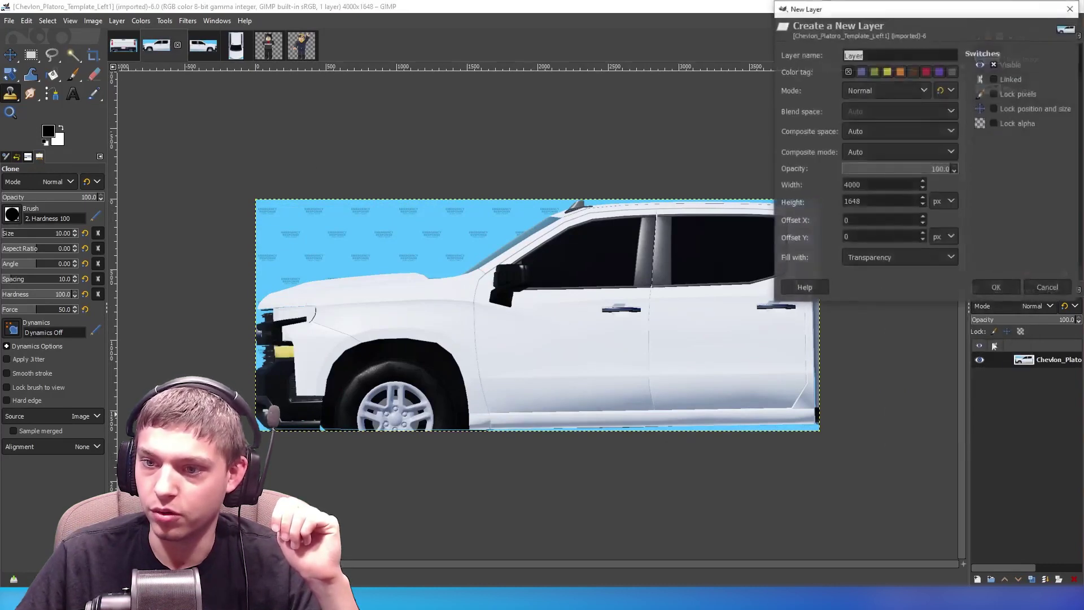
{"action": "left_click", "coordinate": [997, 288]}
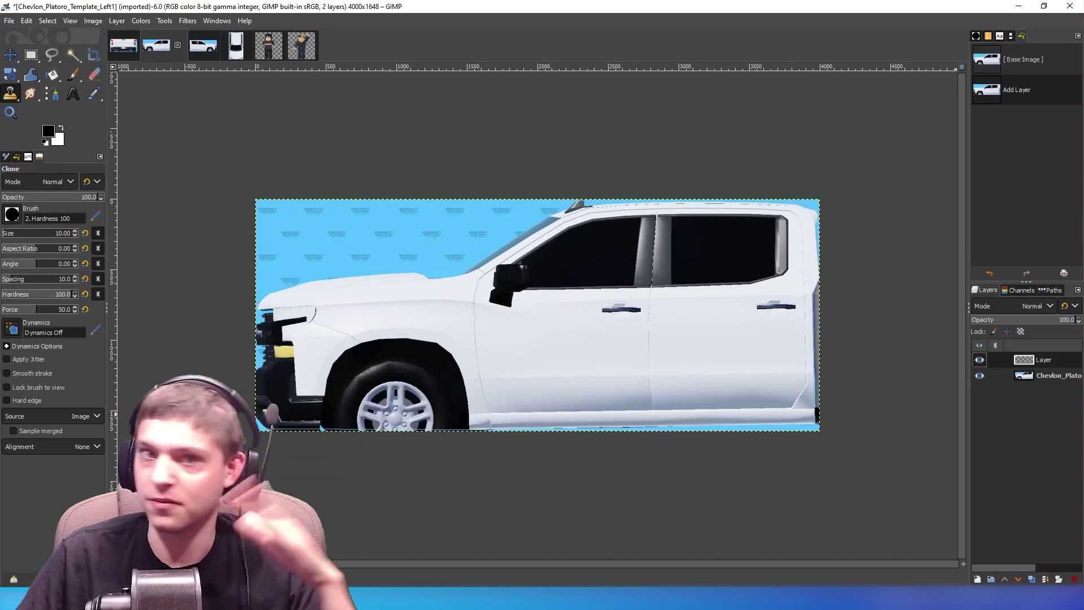
Add a new transparent layer above the truck image in the back template
{"action": "left_click", "coordinate": [130, 51]}
{"action": "right_click", "coordinate": [1013, 418]}
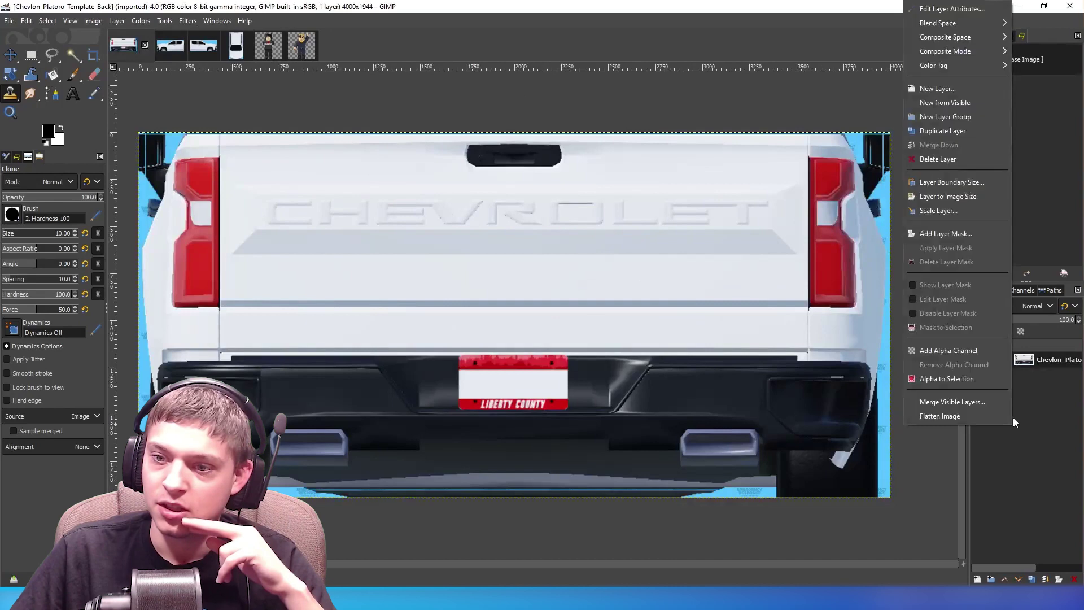
{"action": "left_click", "coordinate": [930, 89]}
{"action": "left_click", "coordinate": [1033, 288]}
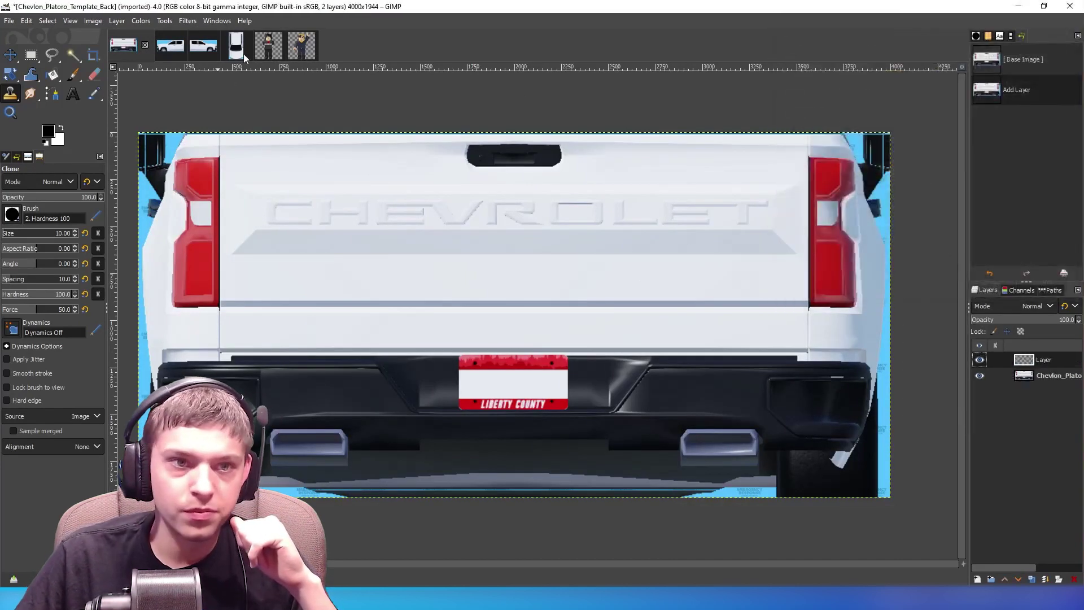
Add a new 2192 x 4000 px layer filled with transparency above the truck image in the top template
{"action": "left_click", "coordinate": [236, 45]}
{"action": "right_click", "coordinate": [995, 425]}
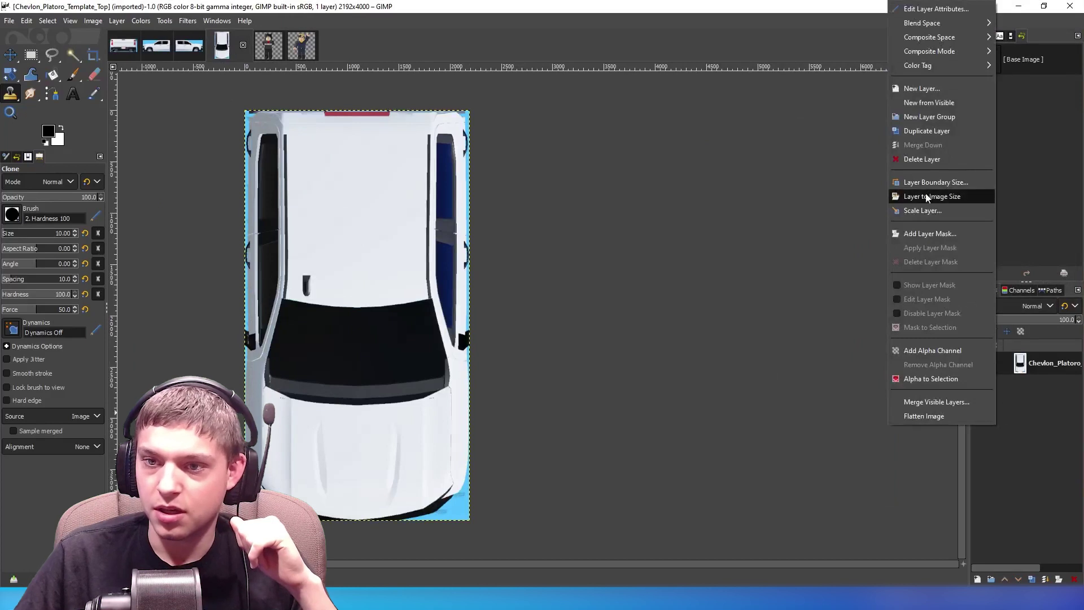
{"action": "left_click", "coordinate": [924, 88]}
{"action": "left_click", "coordinate": [995, 285]}
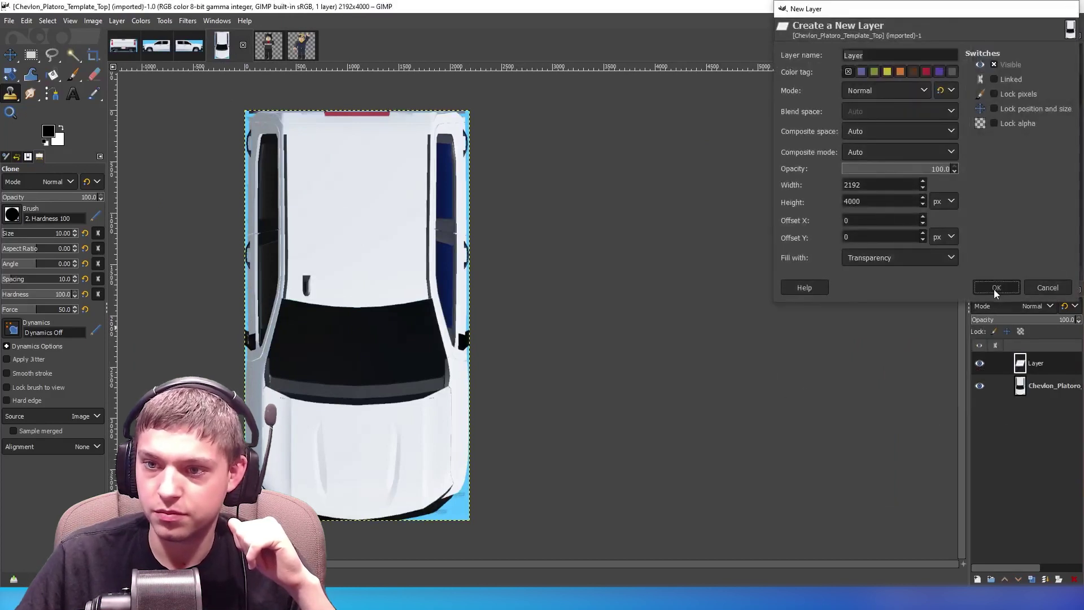
{"action": "left_click_drag", "start_coordinate": [402, 565], "coordinate": [288, 564]}
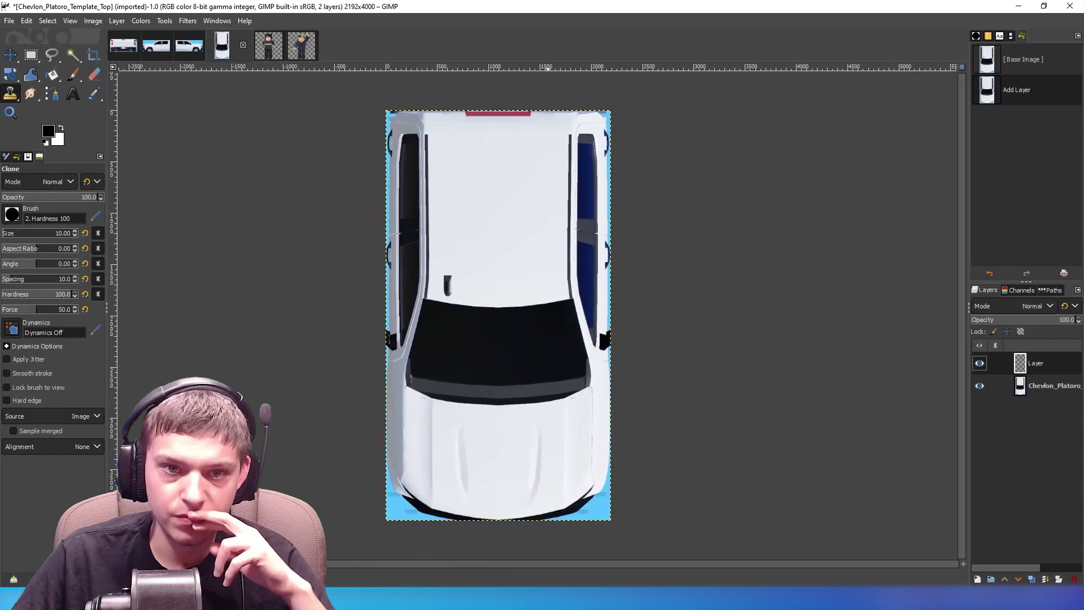
Draw a text box below the front door handle in the right-side template and set its font to FARRAY
{"action": "left_click", "coordinate": [190, 49]}
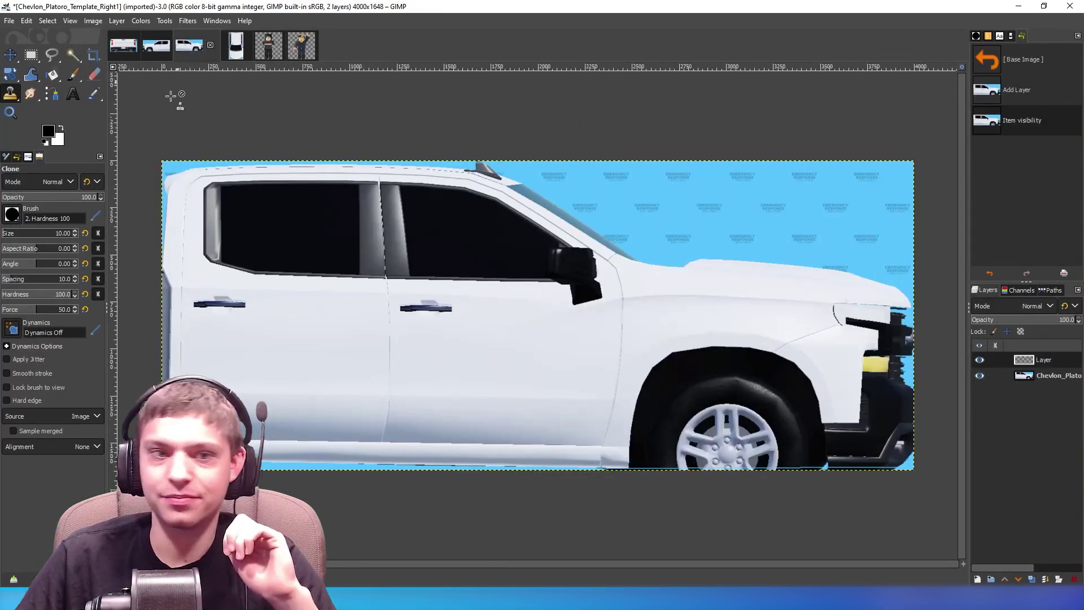
{"action": "left_click", "coordinate": [73, 96]}
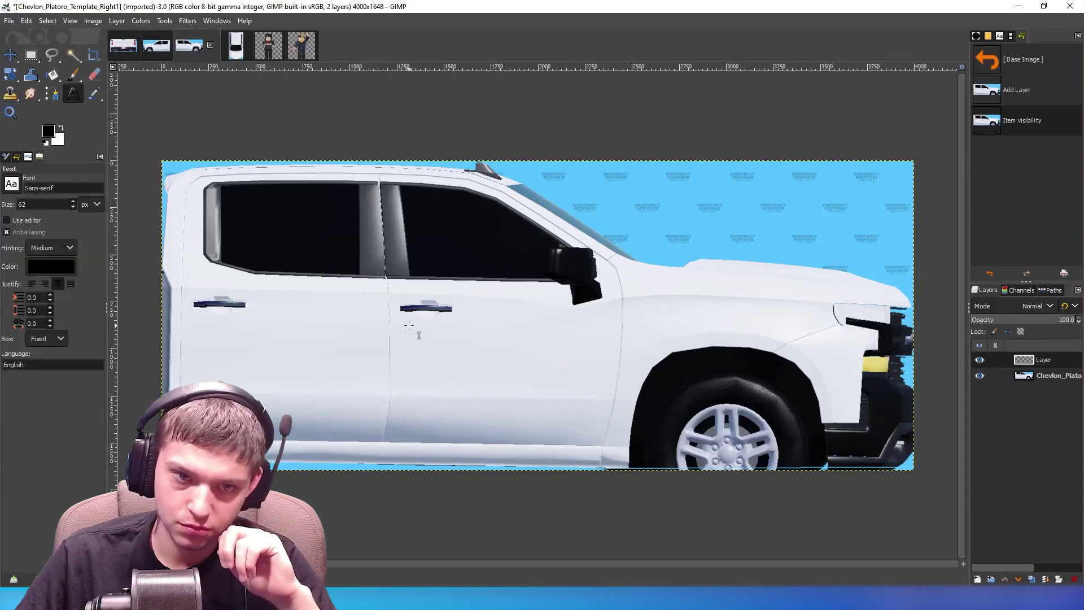
{"action": "left_click_drag", "start_coordinate": [403, 321], "coordinate": [602, 390]}
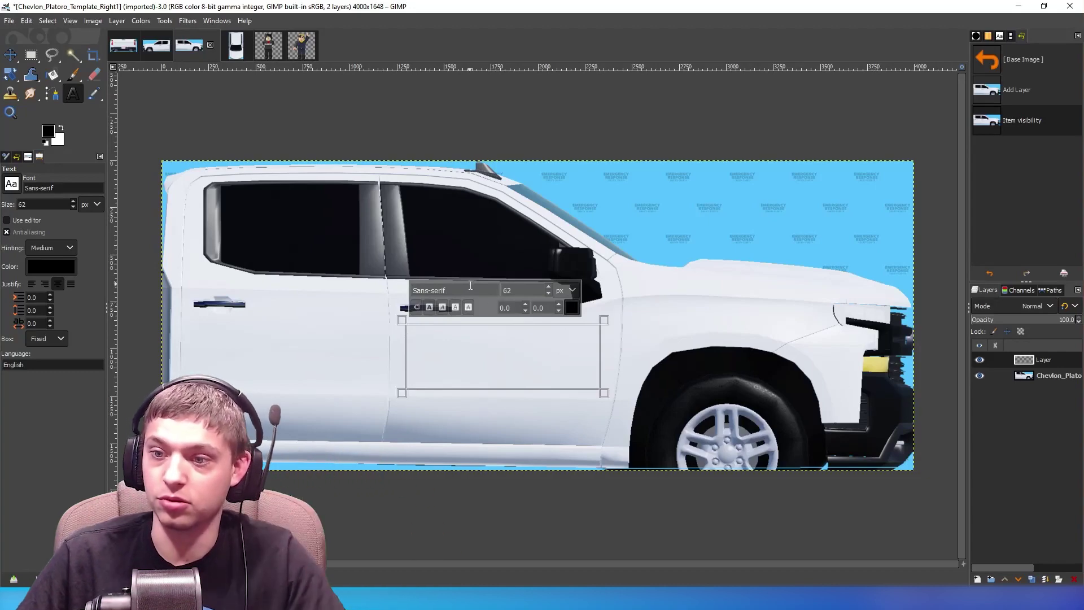
{"action": "type", "text": "far"}
{"action": "left_click", "coordinate": [472, 331]}
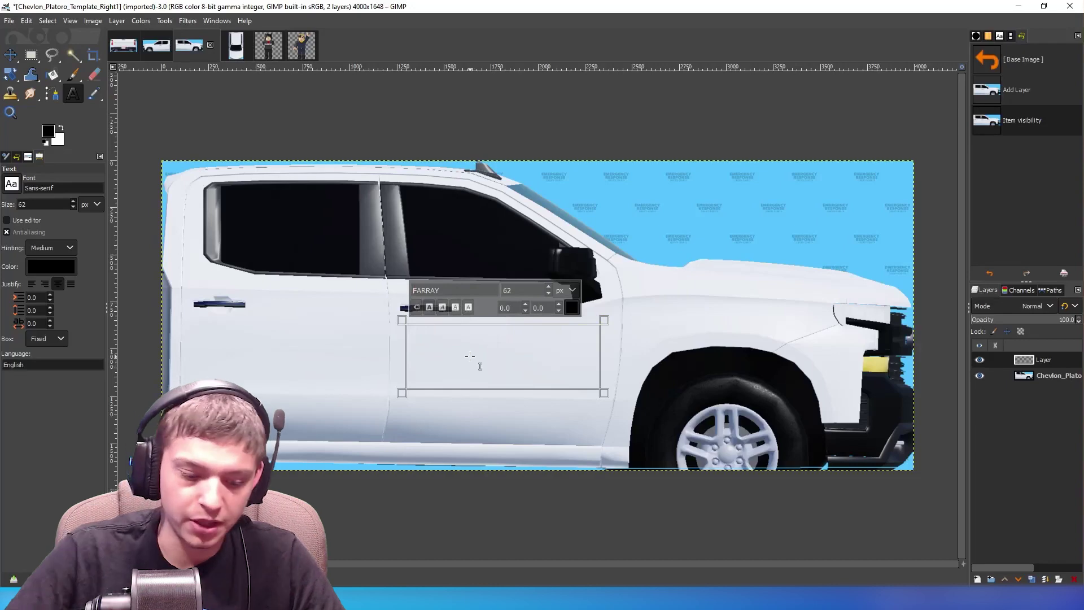
Enter KINGOFBRICKS, TOWNSHIP and STAFF on three separate lines in the front door text box
{"action": "type", "text": "King"}
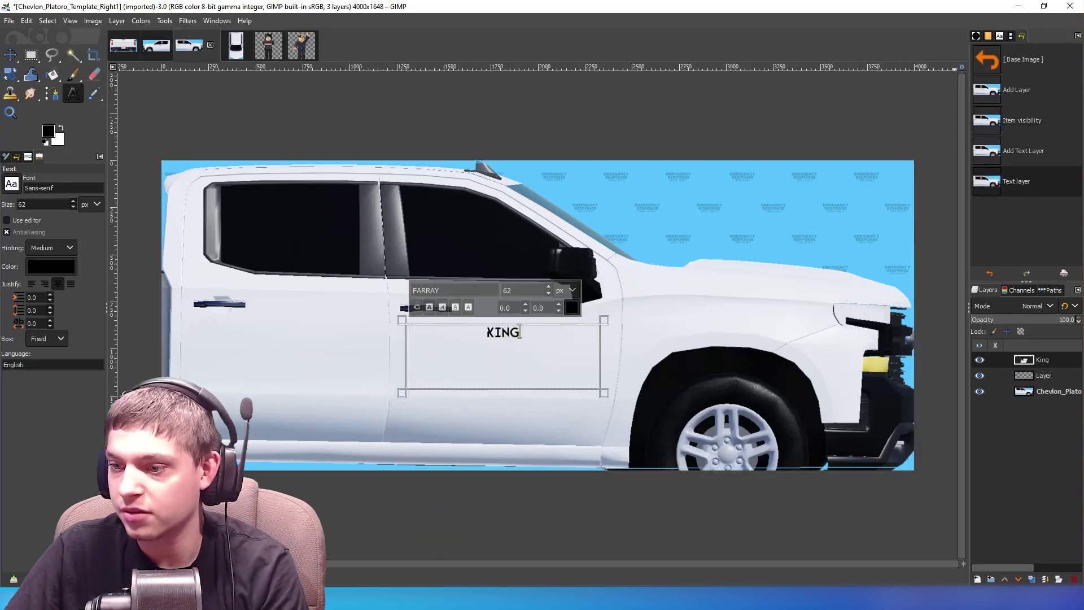
{"action": "key", "text": "alt+Tab"}
{"action": "key", "text": "alt+Tab"}
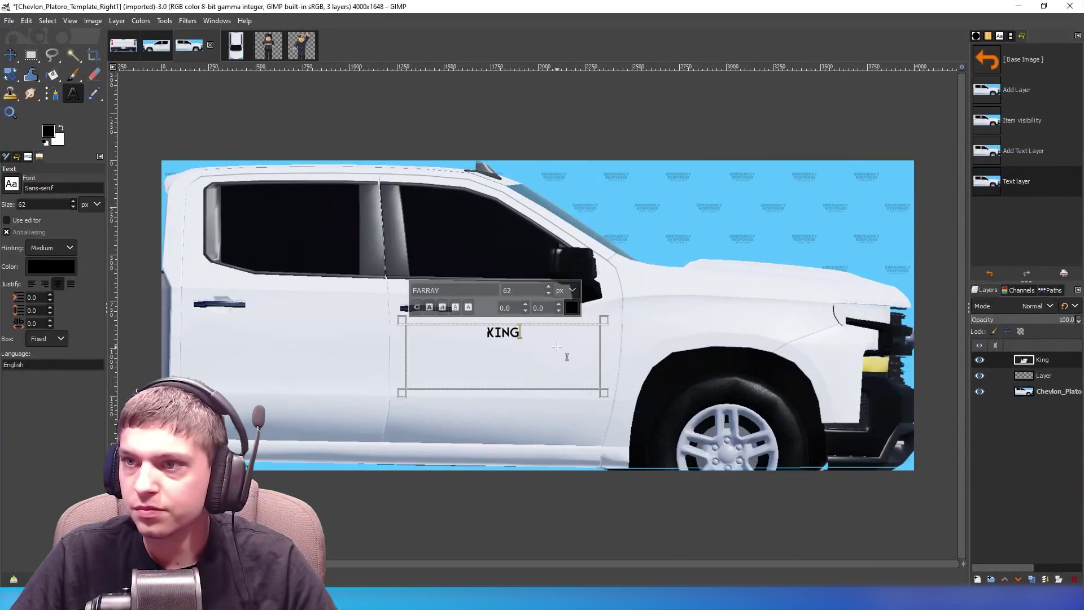
{"action": "type", "text": "O"}
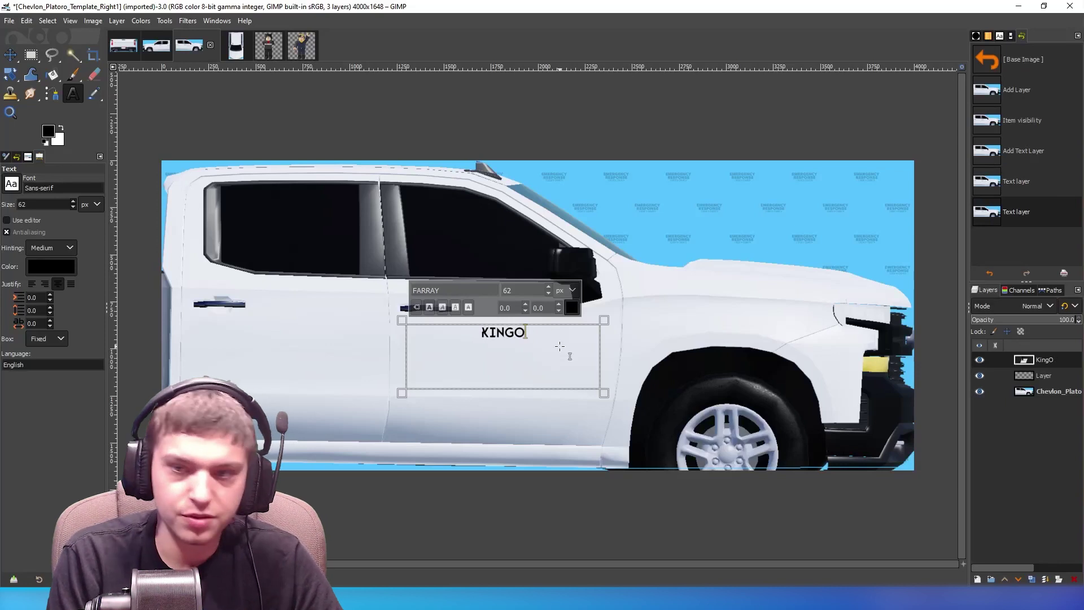
{"action": "type", "text": "FB"}
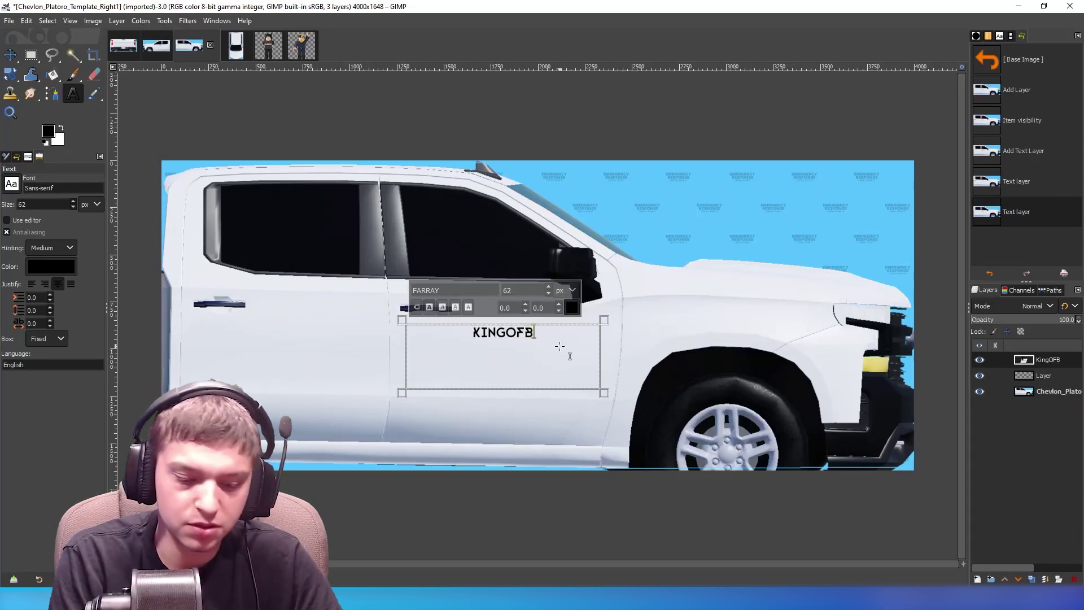
{"action": "type", "text": "ricks"}
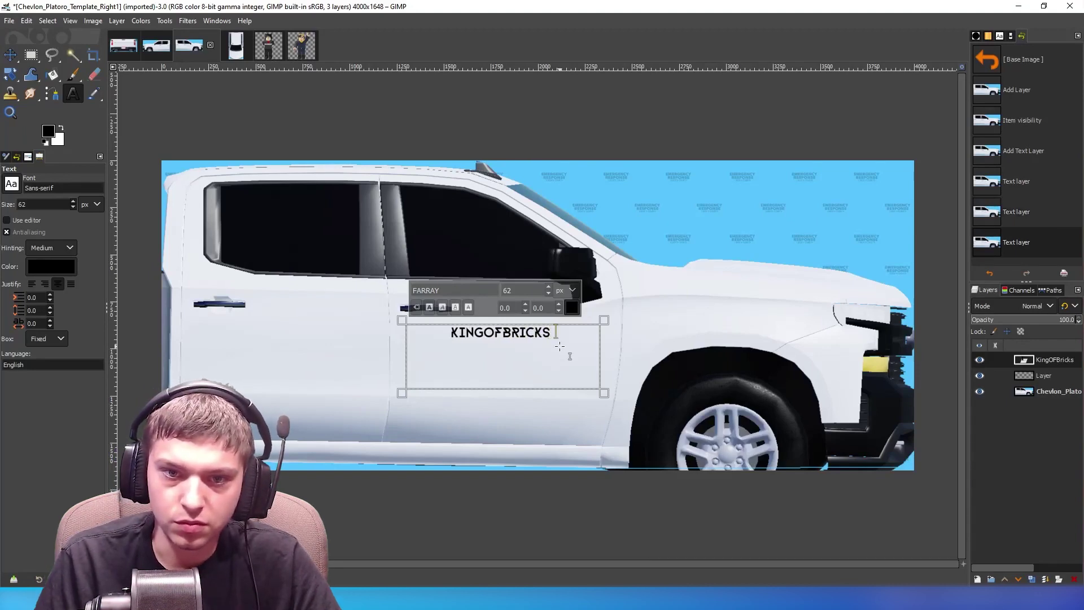
{"action": "type", "text": "T"}
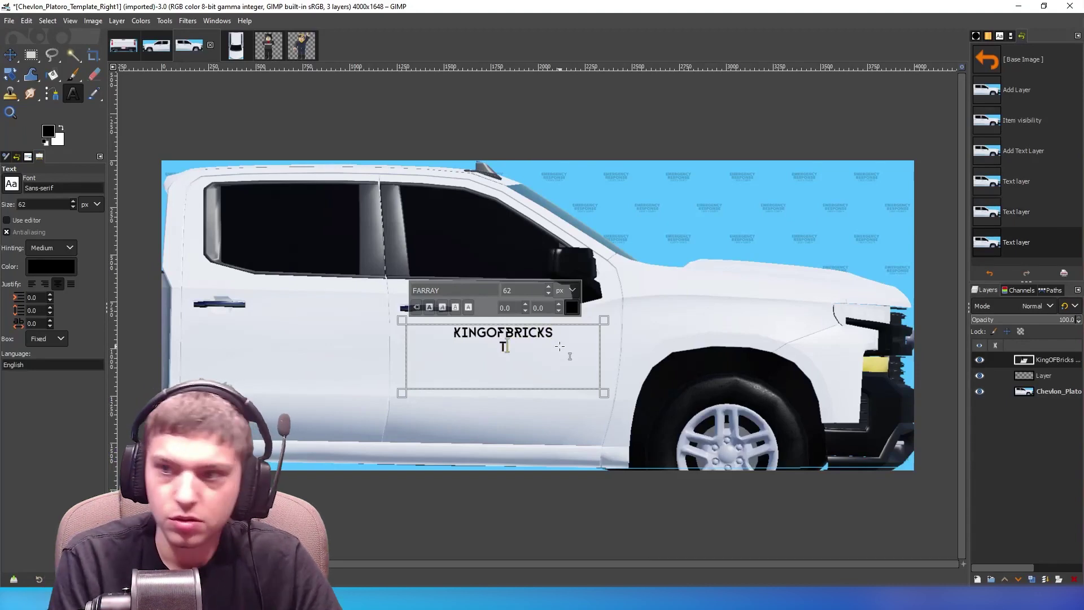
{"action": "type", "text": "OWnsh"}
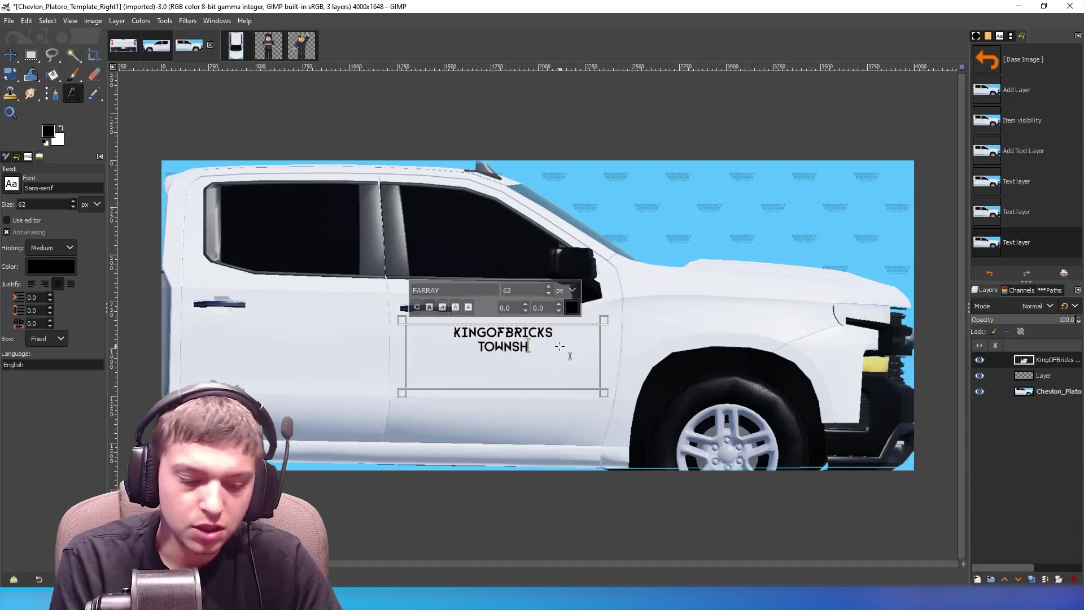
{"action": "type", "text": "I"}
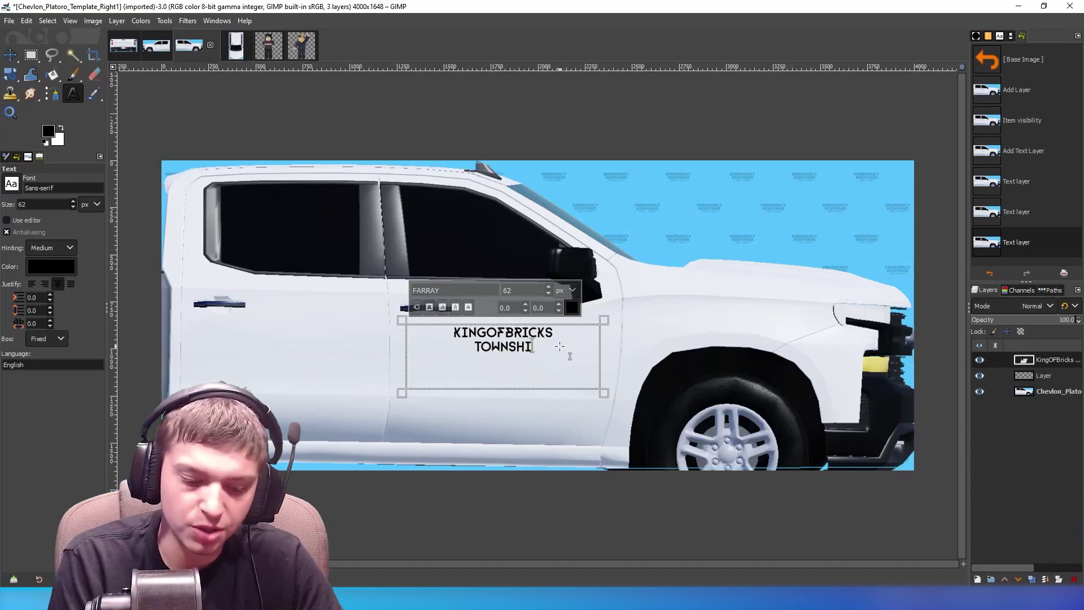
{"action": "type", "text": "PSTAFF"}
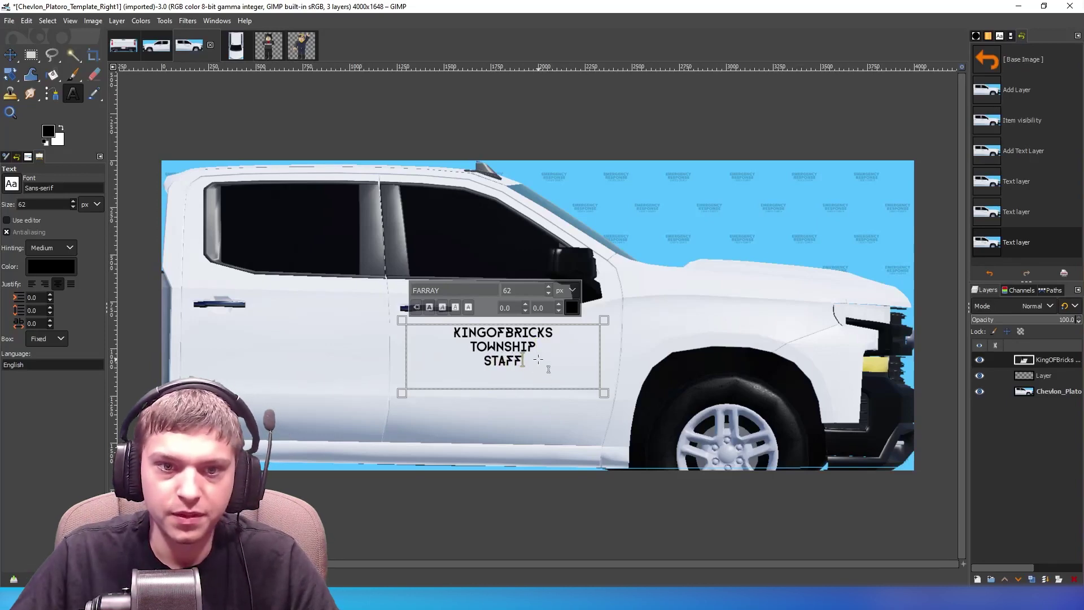
Set the size of all the door lettering to 92 px and extend its text box slightly upward and downward
{"action": "left_click_drag", "start_coordinate": [538, 359], "coordinate": [438, 331]}
{"action": "left_click_drag", "start_coordinate": [550, 284], "coordinate": [550, 284]}
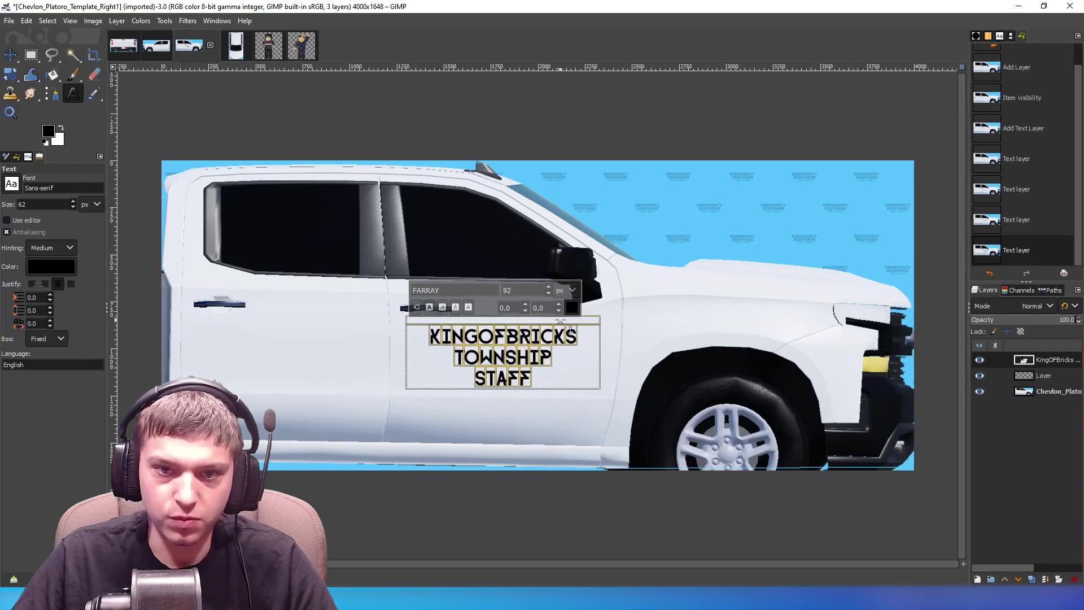
{"action": "left_click_drag", "start_coordinate": [612, 317], "coordinate": [558, 315]}
{"action": "left_click_drag", "start_coordinate": [557, 397], "coordinate": [557, 407]}
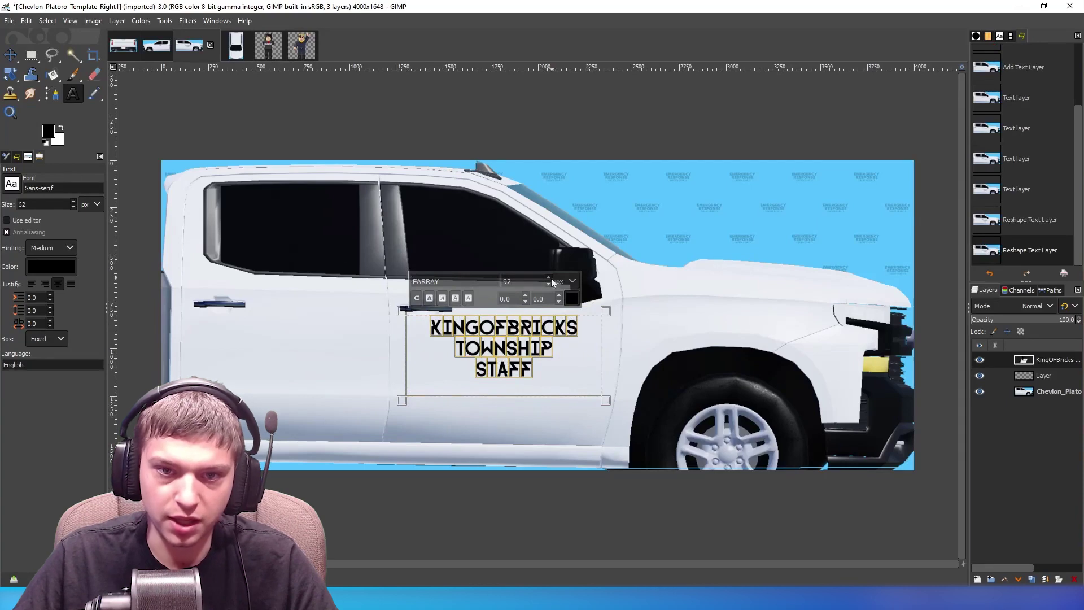
Increase the door lettering to 118 px and widen its text box slightly toward the rear door
{"action": "scroll", "coordinate": [548, 276], "scroll_direction": "up", "scroll_amount": 6}
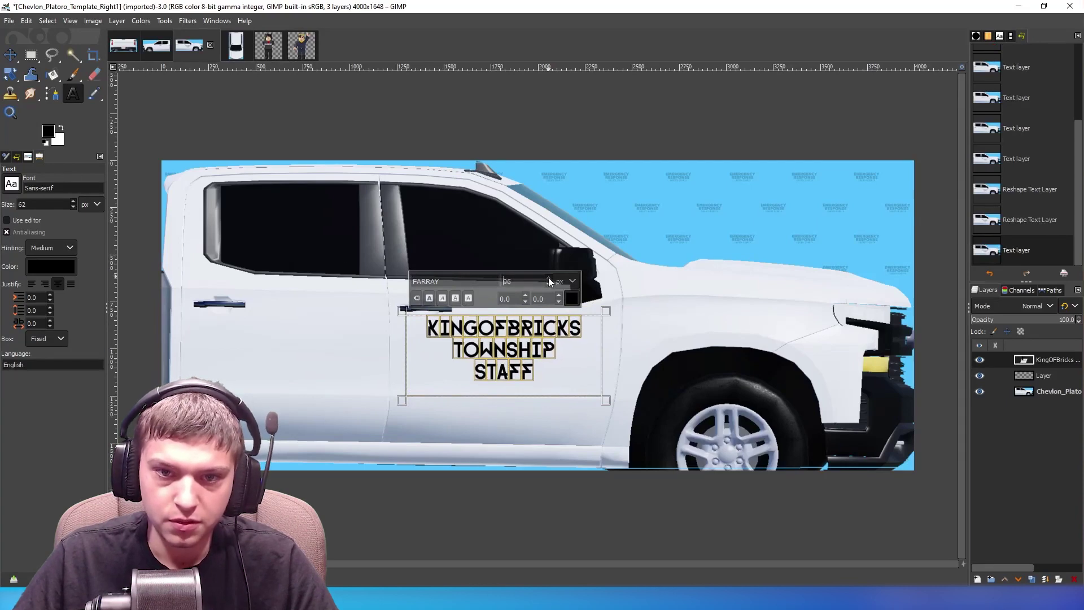
{"action": "scroll", "coordinate": [547, 276], "scroll_direction": "up", "scroll_amount": 9}
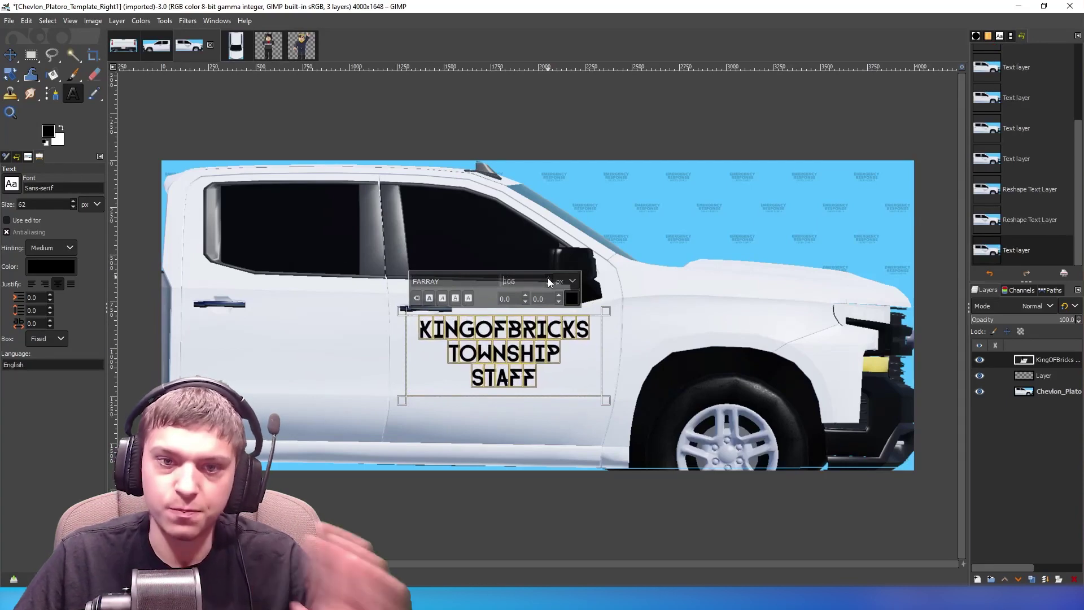
{"action": "scroll", "coordinate": [547, 279], "scroll_direction": "up", "scroll_amount": 7}
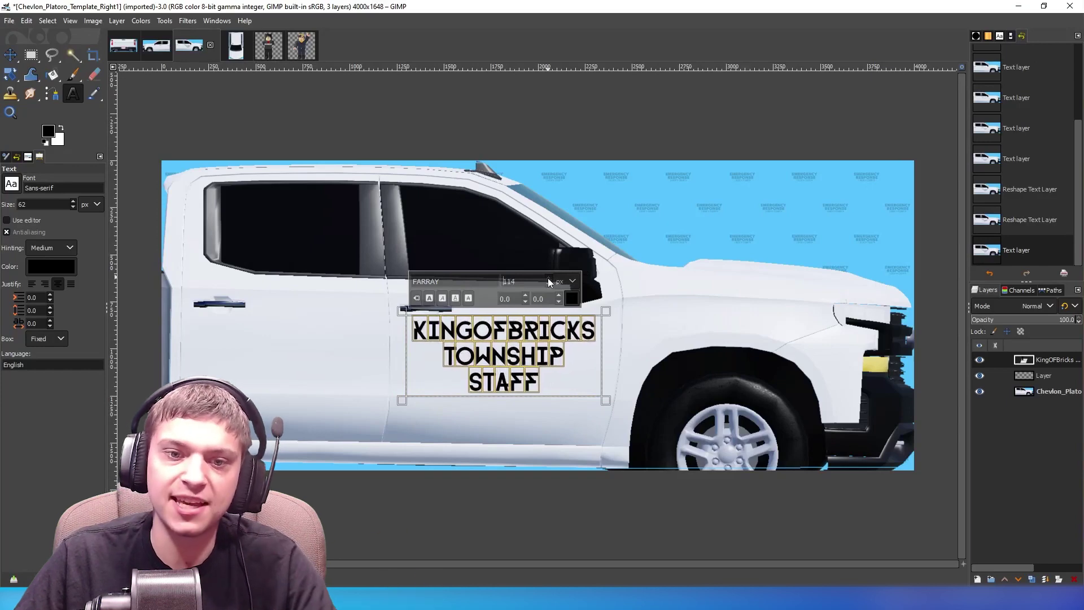
{"action": "scroll", "coordinate": [548, 279], "scroll_direction": "up", "scroll_amount": 3}
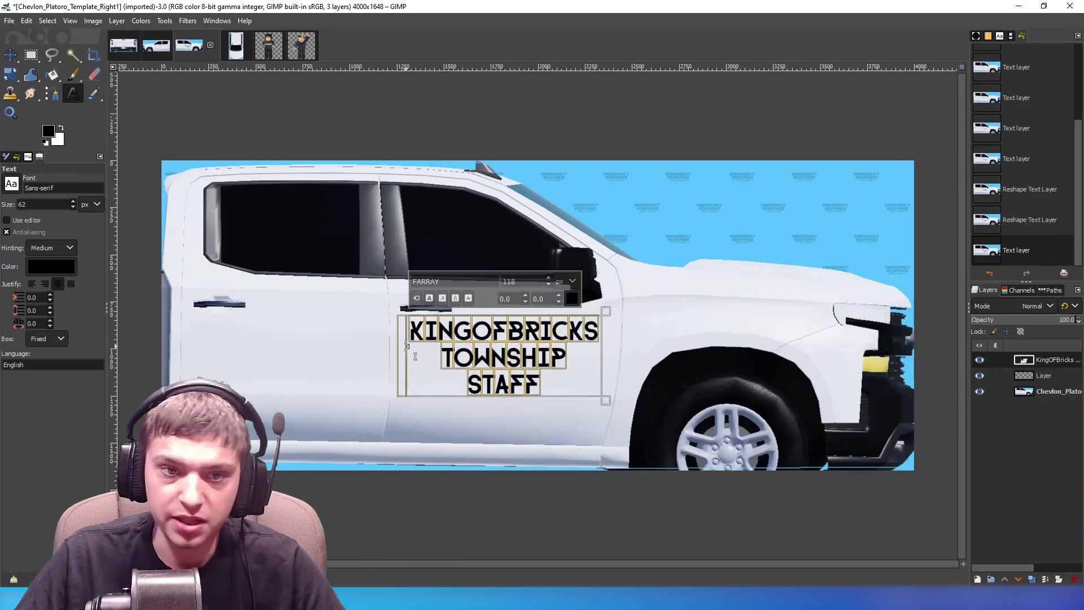
{"action": "left_click_drag", "start_coordinate": [402, 344], "coordinate": [400, 311]}
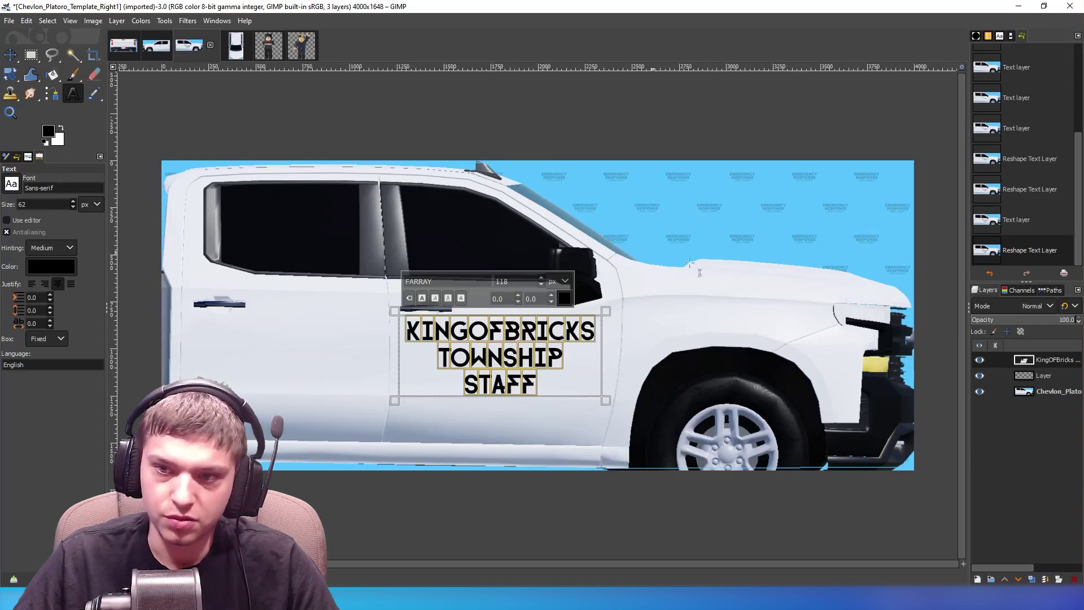
Copy the KINGOFBRICKS TOWNSHIP STAFF text layer from the right-side template and paste it into the left-side template as its own layer
{"action": "right_click", "coordinate": [1047, 359]}
{"action": "left_click", "coordinate": [1064, 359]}
{"action": "right_click", "coordinate": [1065, 361]}
{"action": "left_click", "coordinate": [1067, 362]}
{"action": "left_click_drag", "start_coordinate": [1069, 363], "coordinate": [1019, 362]}
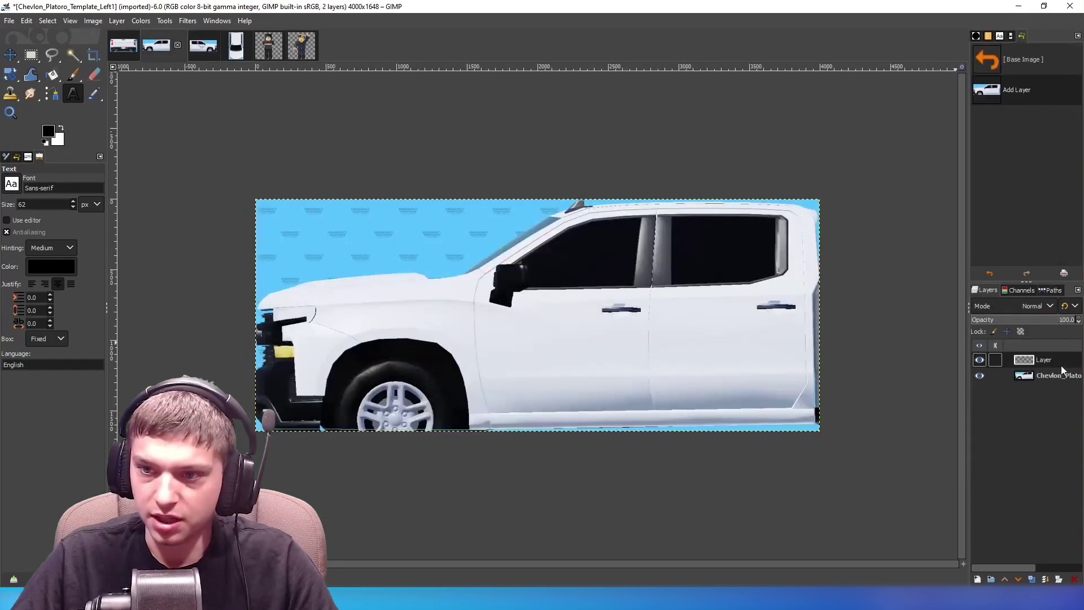
{"action": "key", "text": "ctrl+v"}
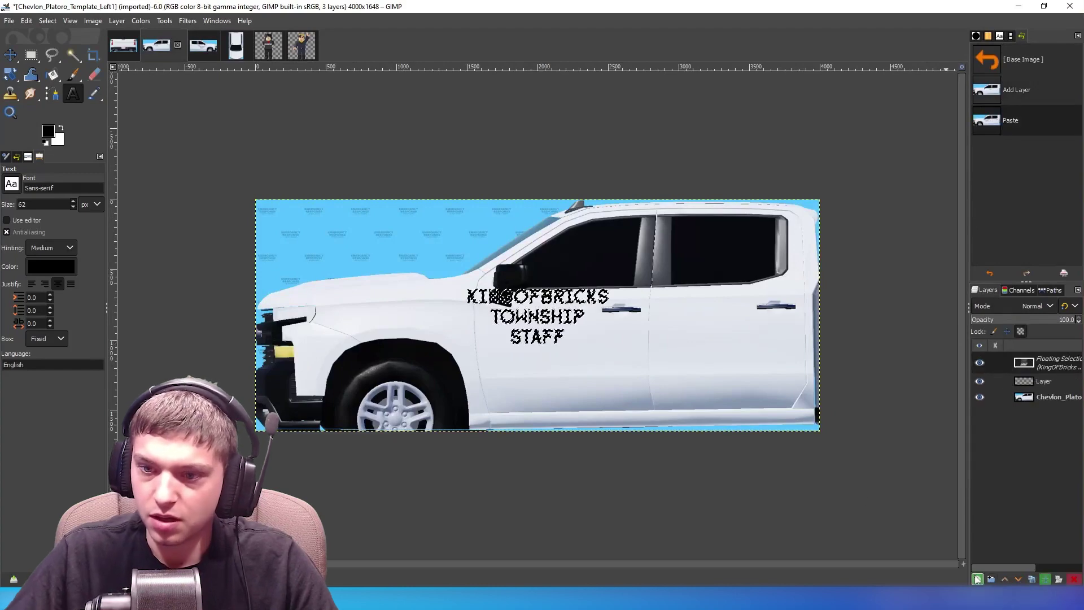
{"action": "left_click", "coordinate": [978, 579]}
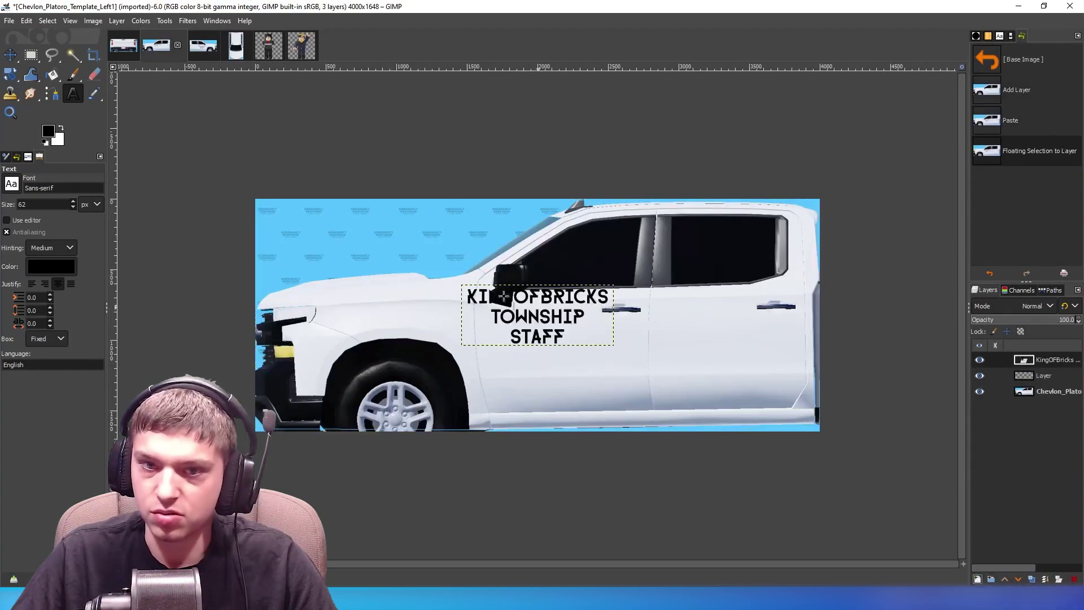
Move the pasted lettering onto the left-side template's front door, just below the door handle
{"action": "key", "text": "m"}
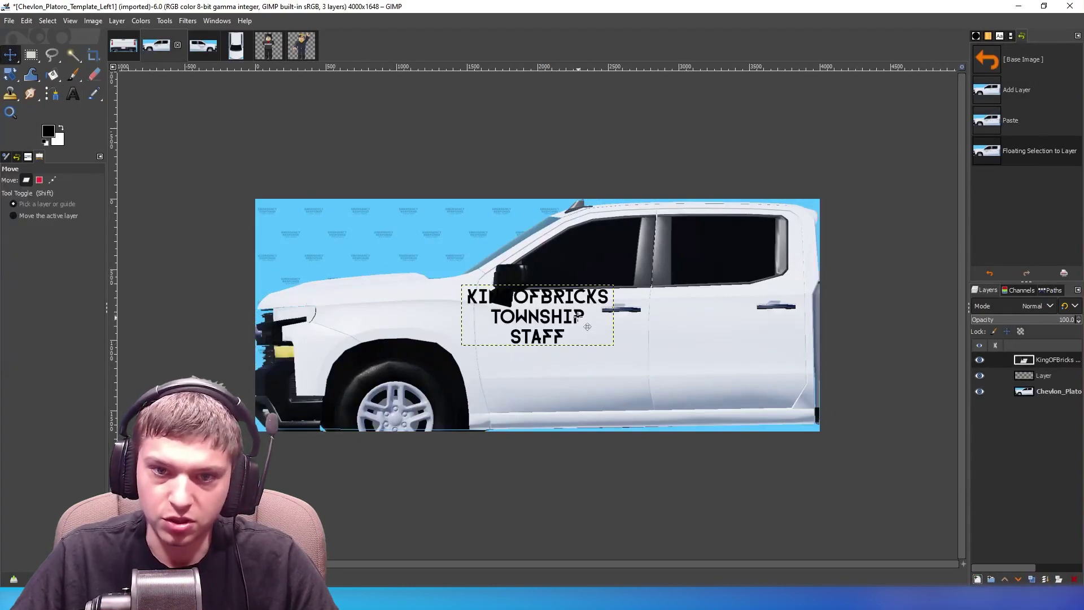
{"action": "left_click_drag", "start_coordinate": [587, 327], "coordinate": [618, 356]}
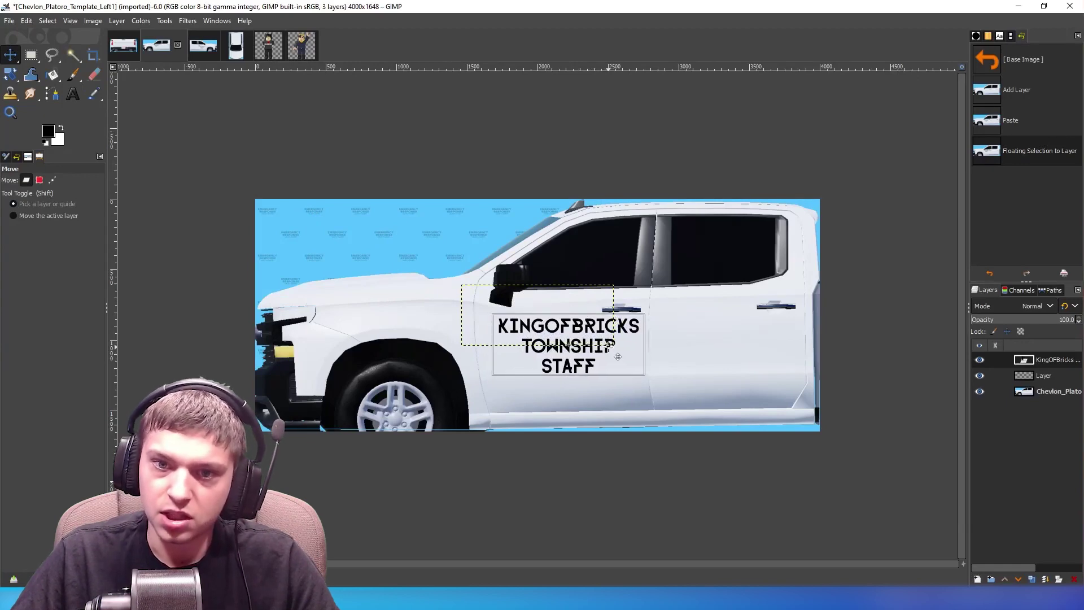
{"action": "left_click_drag", "start_coordinate": [609, 344], "coordinate": [608, 345]}
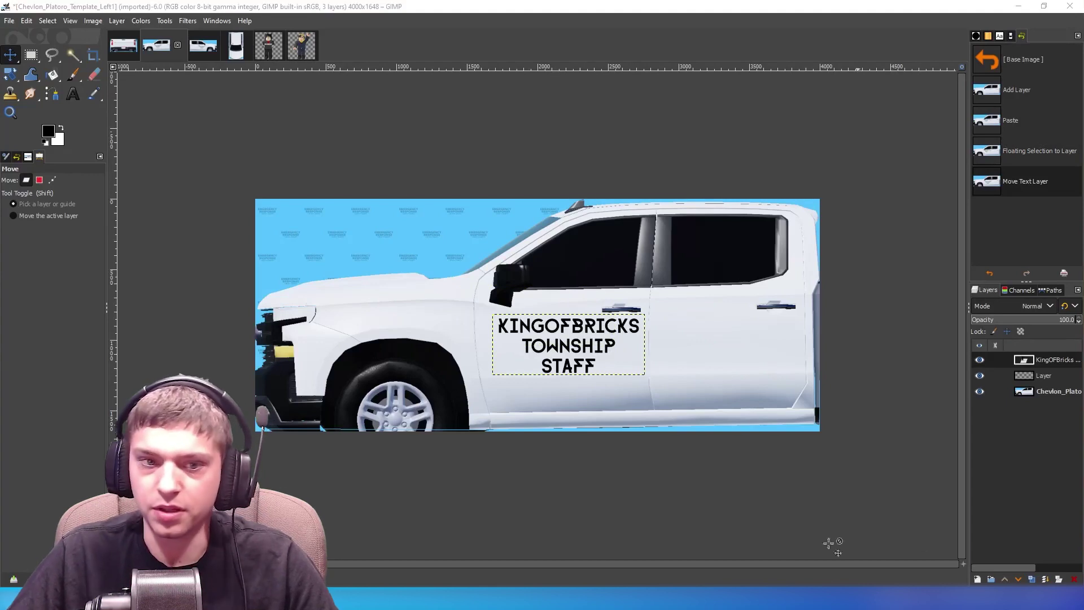
{"action": "left_click", "coordinate": [243, 54]}
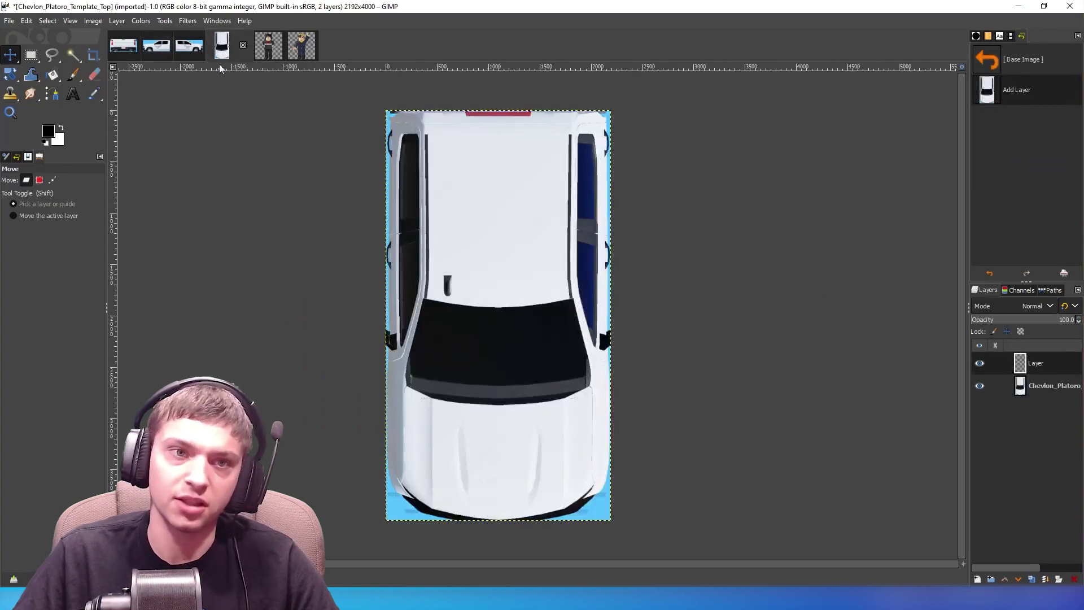
{"action": "left_click", "coordinate": [303, 45]}
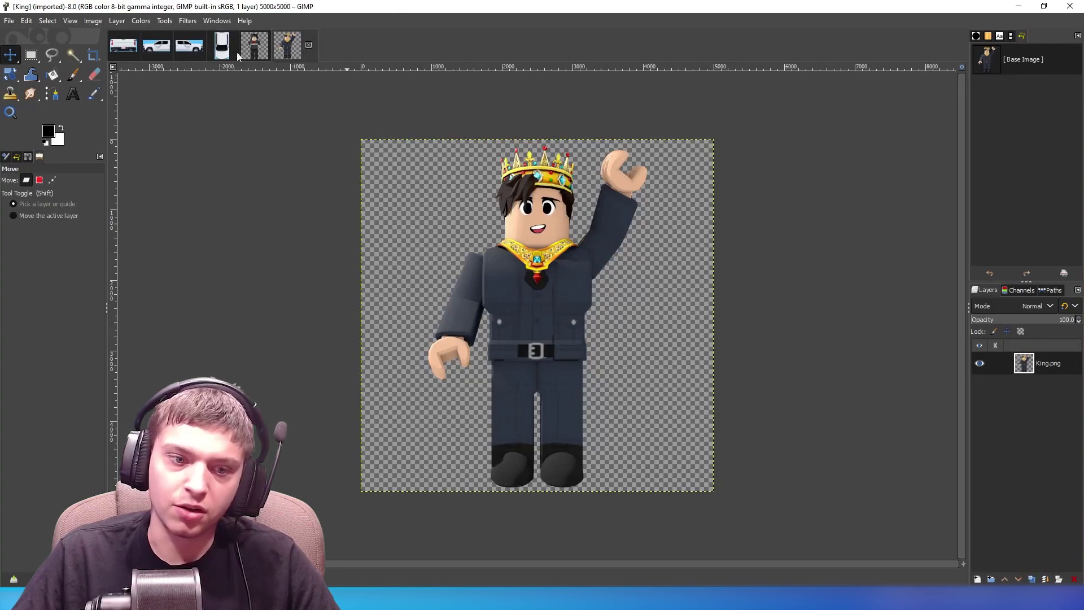
{"action": "key", "text": "alt+Tab"}
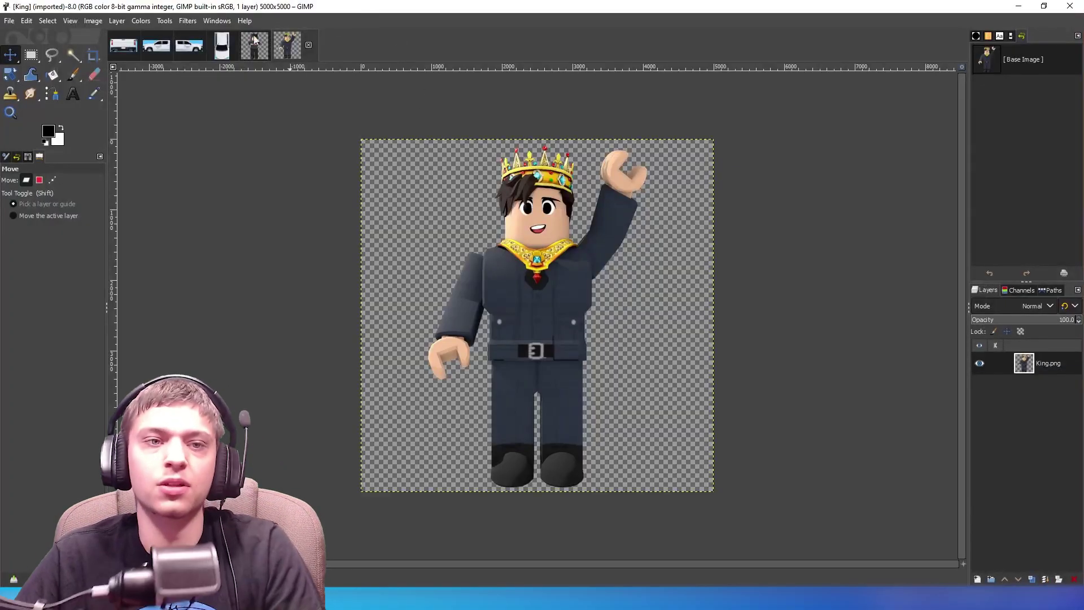
{"action": "left_click", "coordinate": [189, 48]}
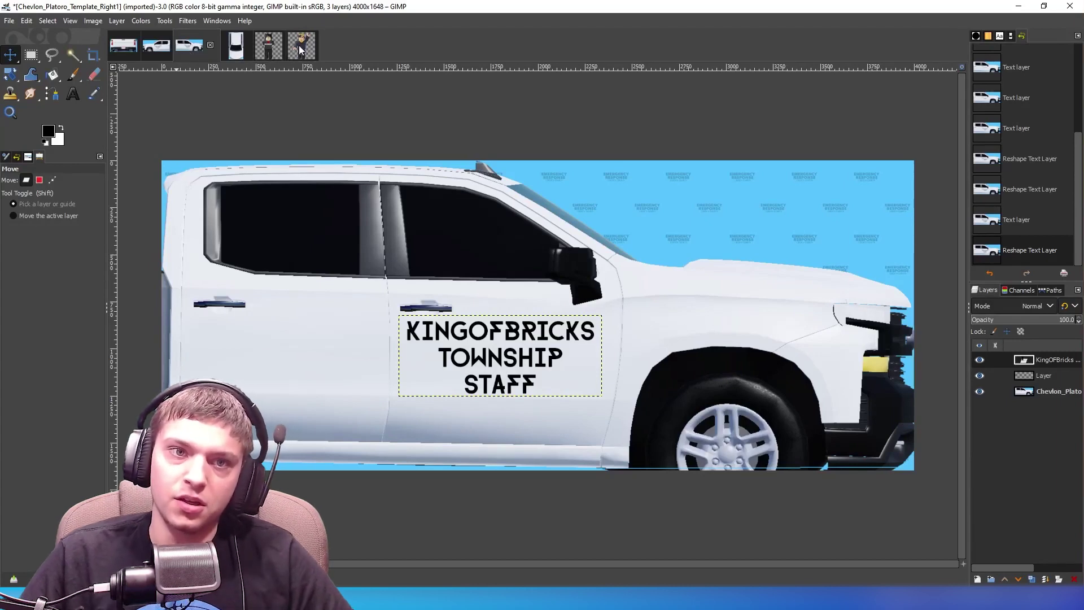
Create a new image from a copy of the whole Jpd character image
{"action": "left_click", "coordinate": [266, 55]}
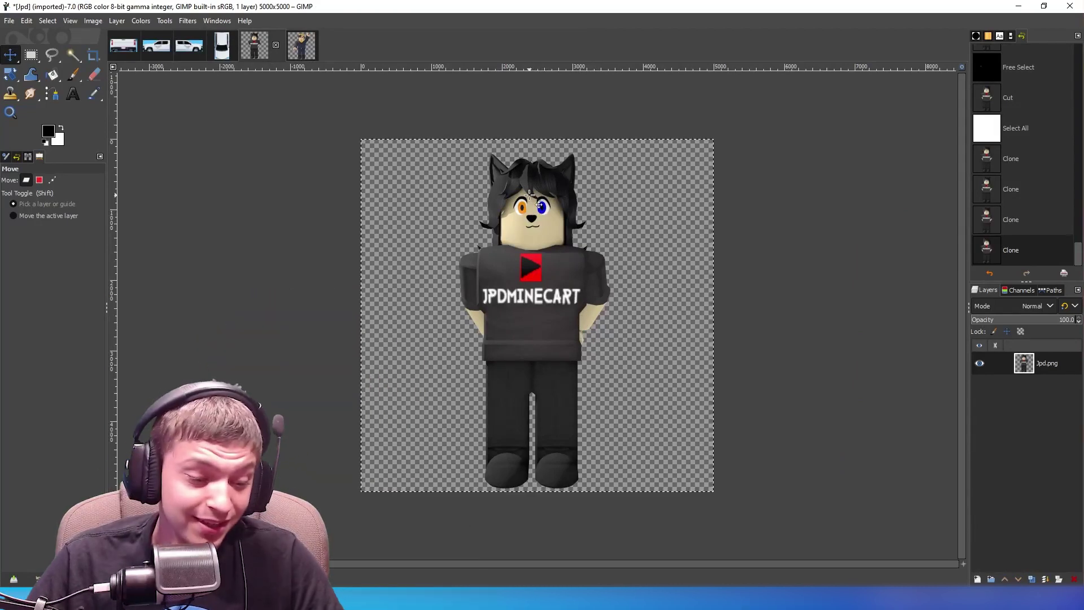
{"action": "key", "text": "ctrl+a"}
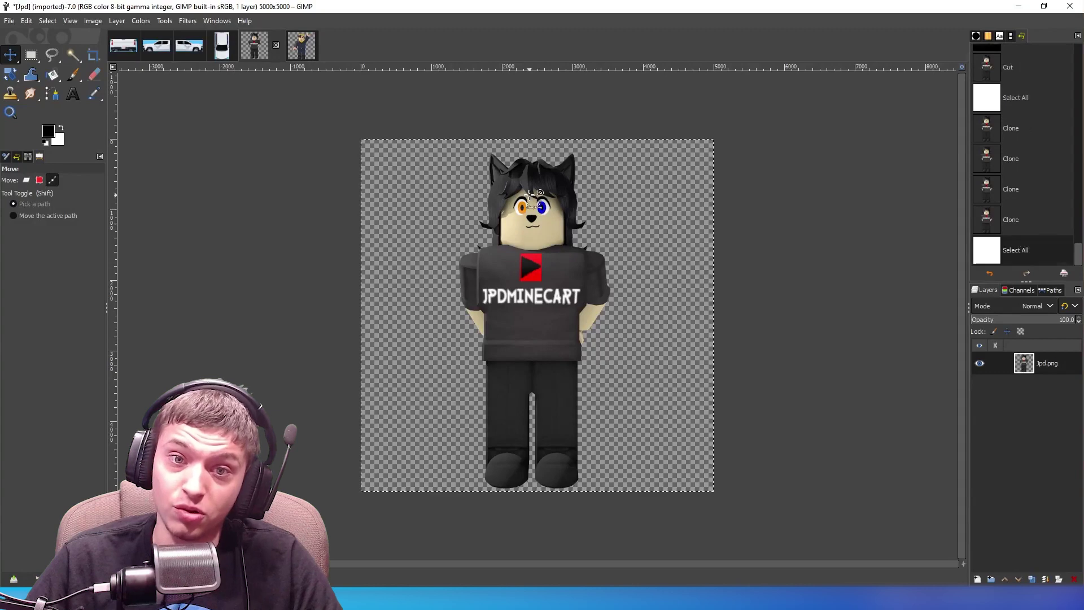
{"action": "key", "text": "ctrl+shift+v"}
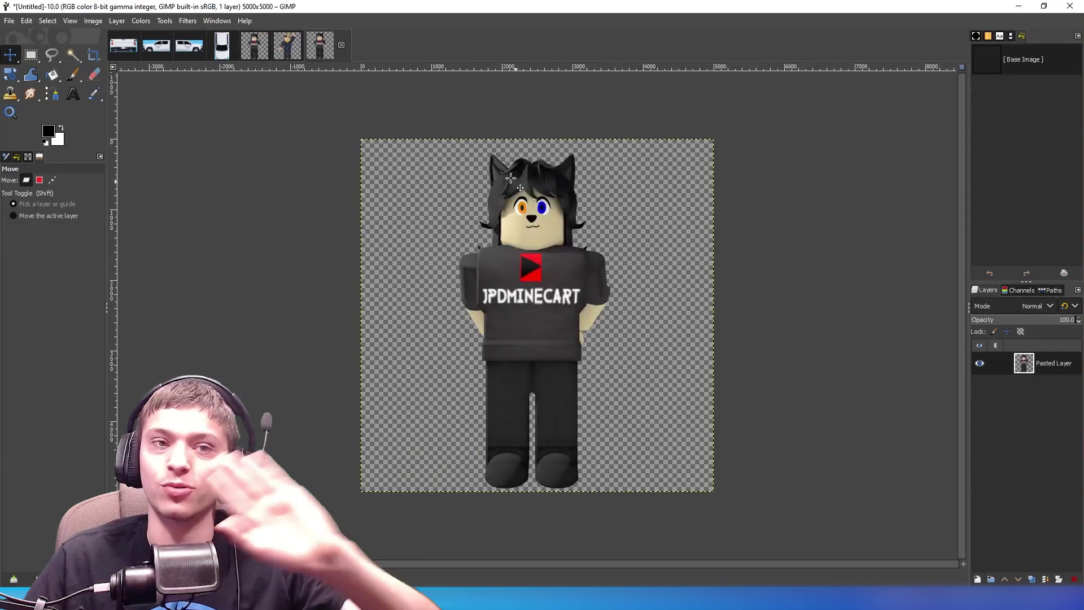
Select everything below the character's shirt hem in the new image with Rectangle Select and cut the legs away
{"action": "left_click", "coordinate": [31, 54]}
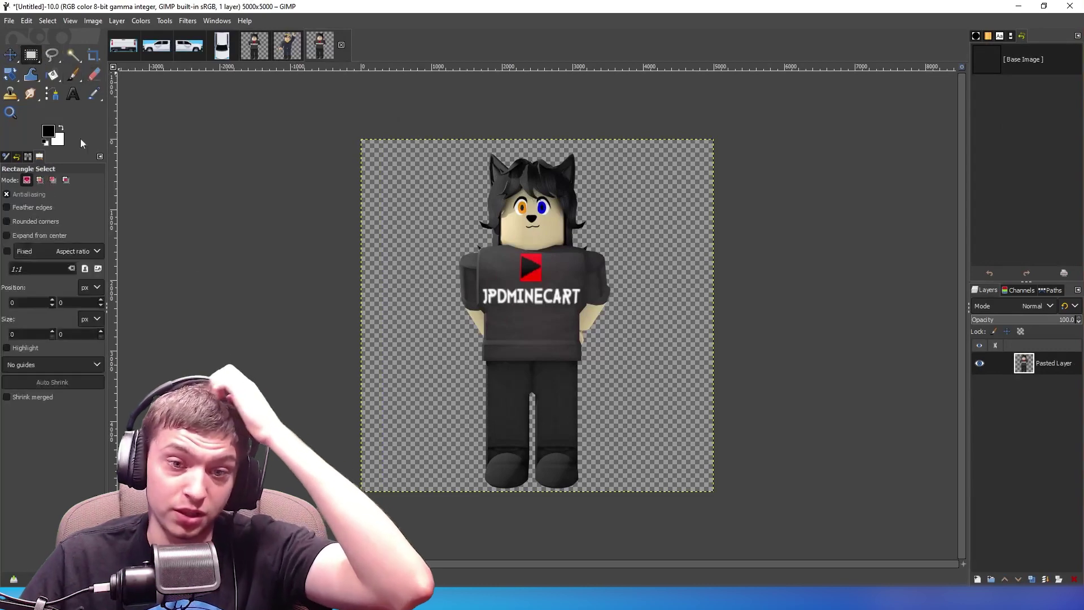
{"action": "left_click_drag", "start_coordinate": [353, 514], "coordinate": [753, 373]}
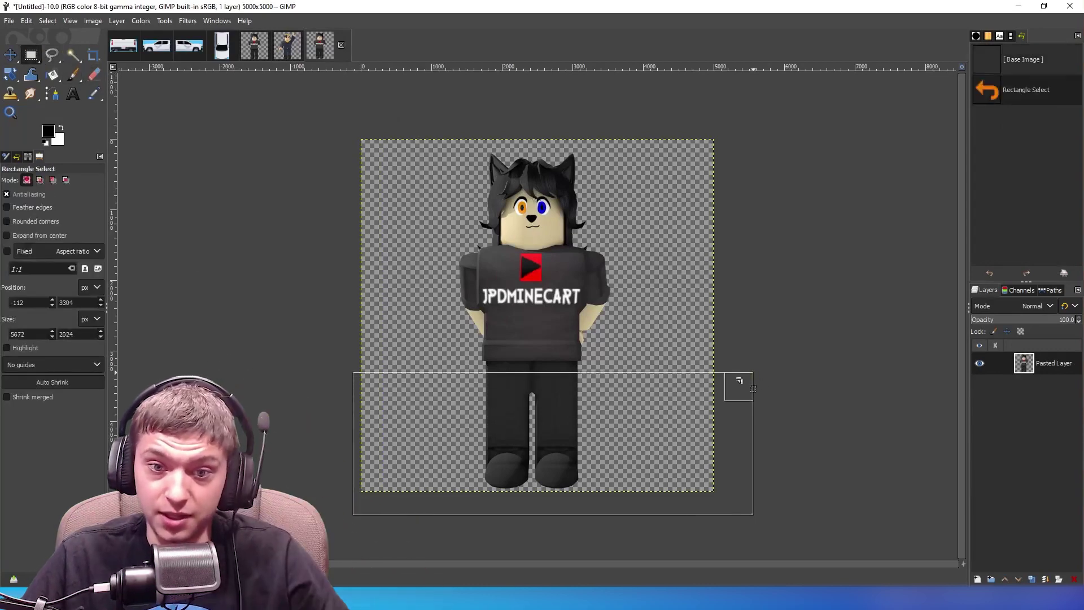
{"action": "scroll", "coordinate": [536, 277], "scroll_direction": "up", "scroll_amount": 4}
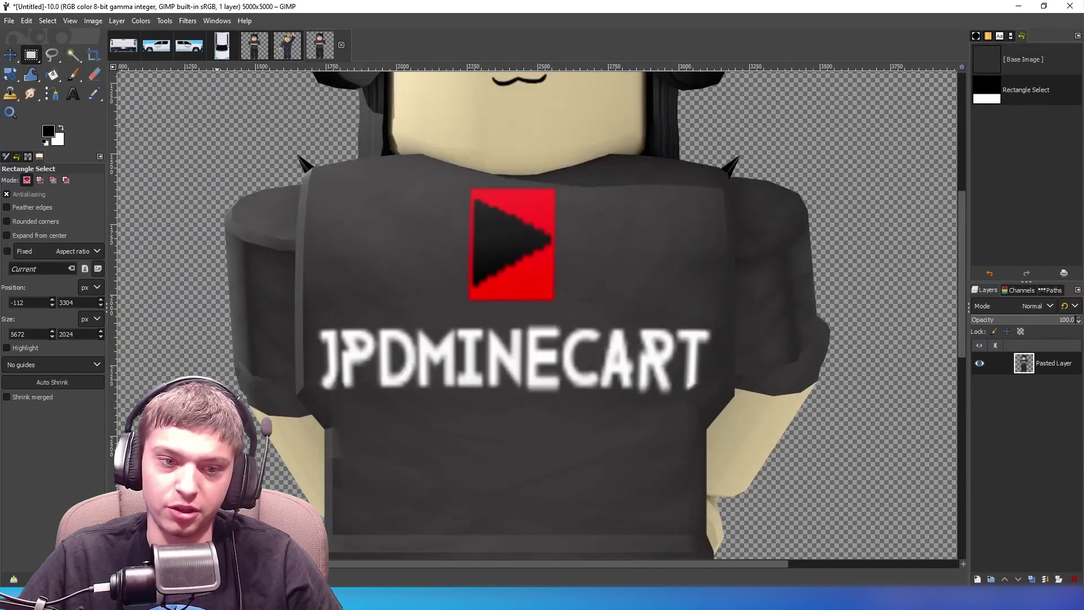
{"action": "scroll", "coordinate": [510, 416], "scroll_direction": "up", "scroll_amount": 2}
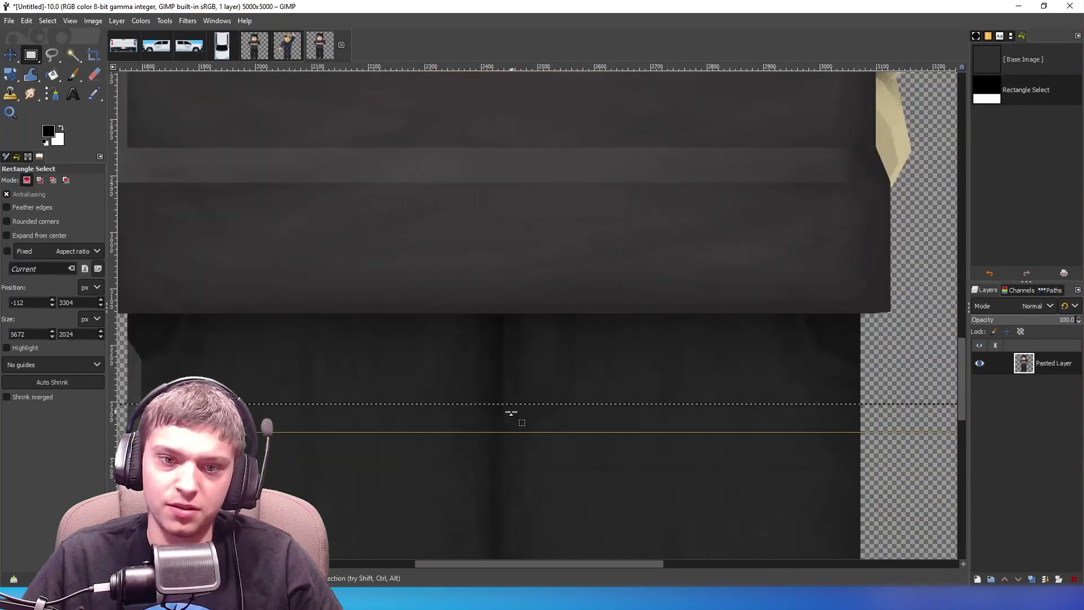
{"action": "left_click_drag", "start_coordinate": [510, 414], "coordinate": [516, 324]}
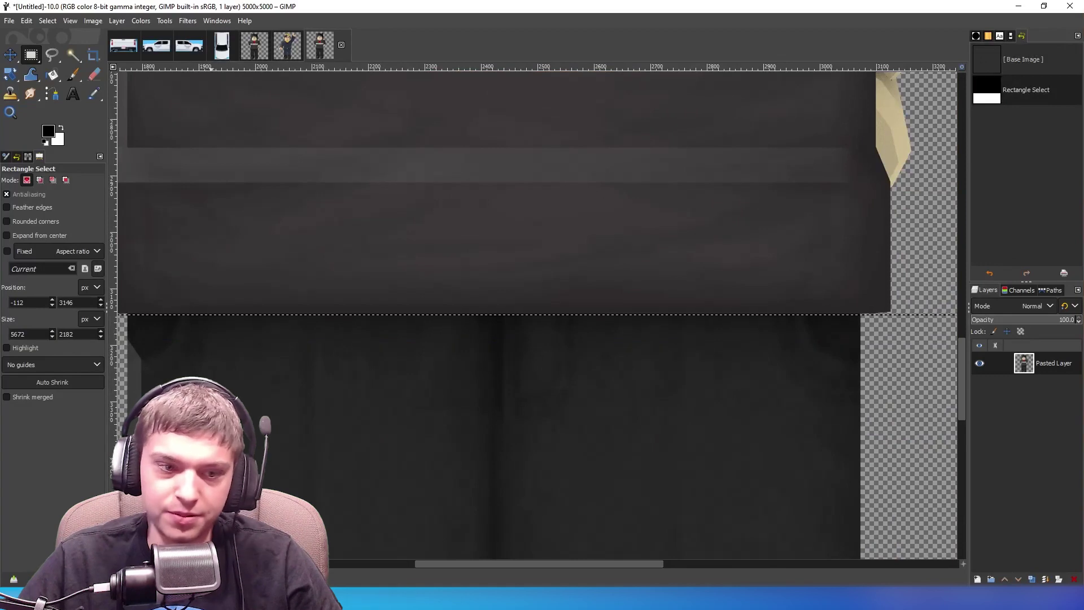
{"action": "scroll", "coordinate": [478, 356], "scroll_direction": "up", "scroll_amount": 6}
{"action": "left_click_drag", "start_coordinate": [428, 349], "coordinate": [411, 324]}
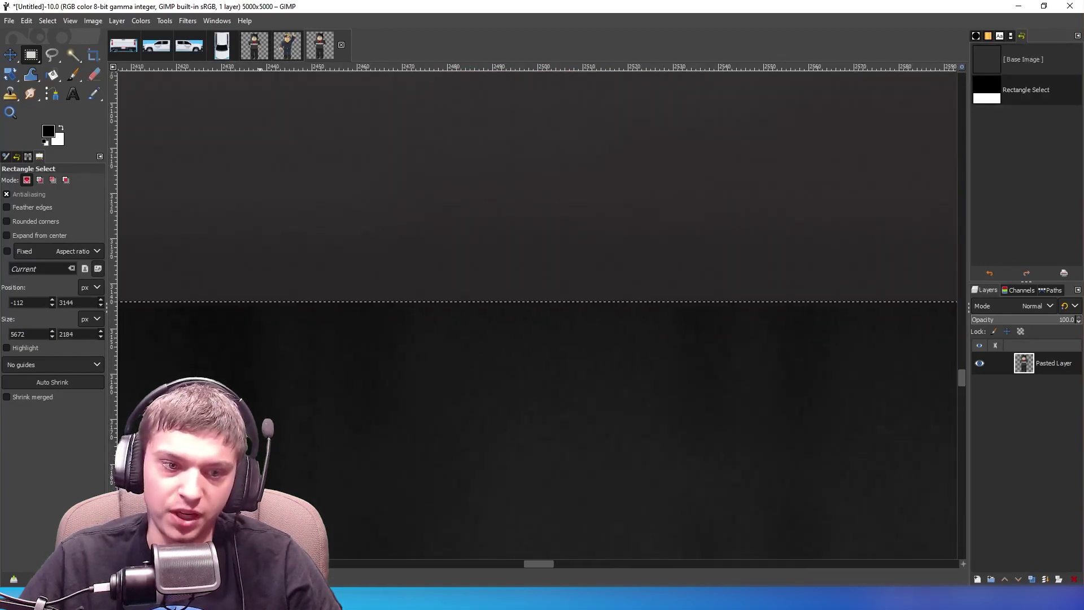
{"action": "scroll", "coordinate": [538, 362], "scroll_direction": "down", "scroll_amount": 12}
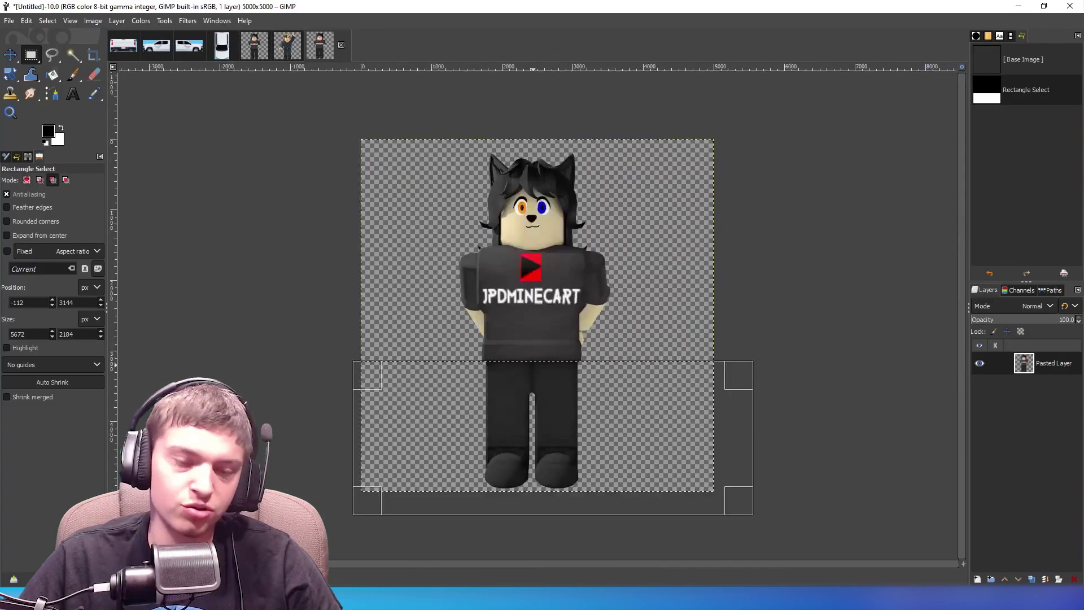
{"action": "key", "text": "ctrl+x"}
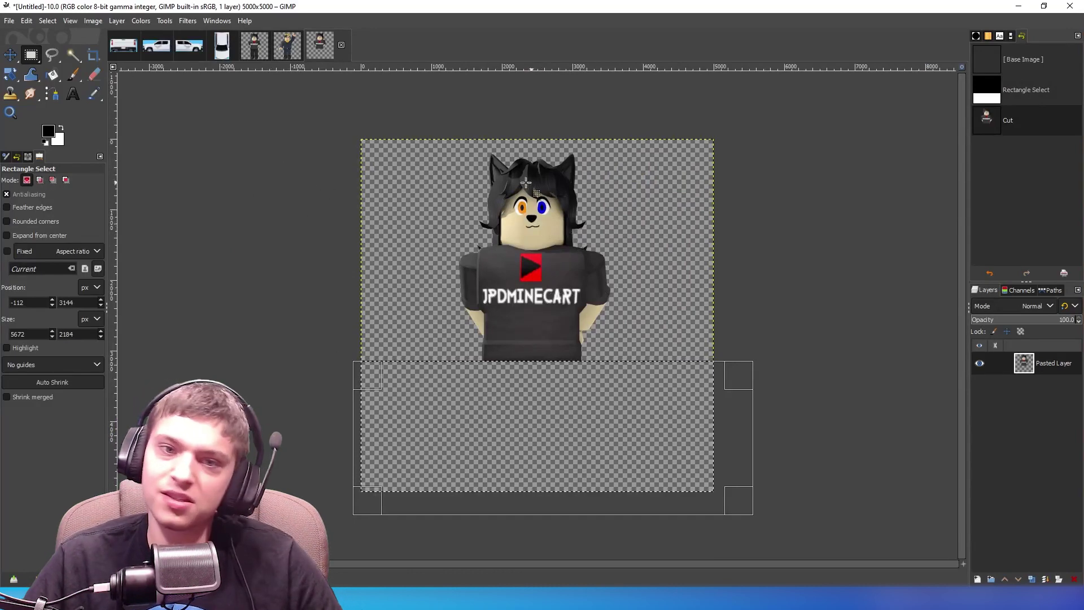
Check the pixel dimensions of the right-side template with Scale Image, leaving its size as it is
{"action": "left_click", "coordinate": [157, 46]}
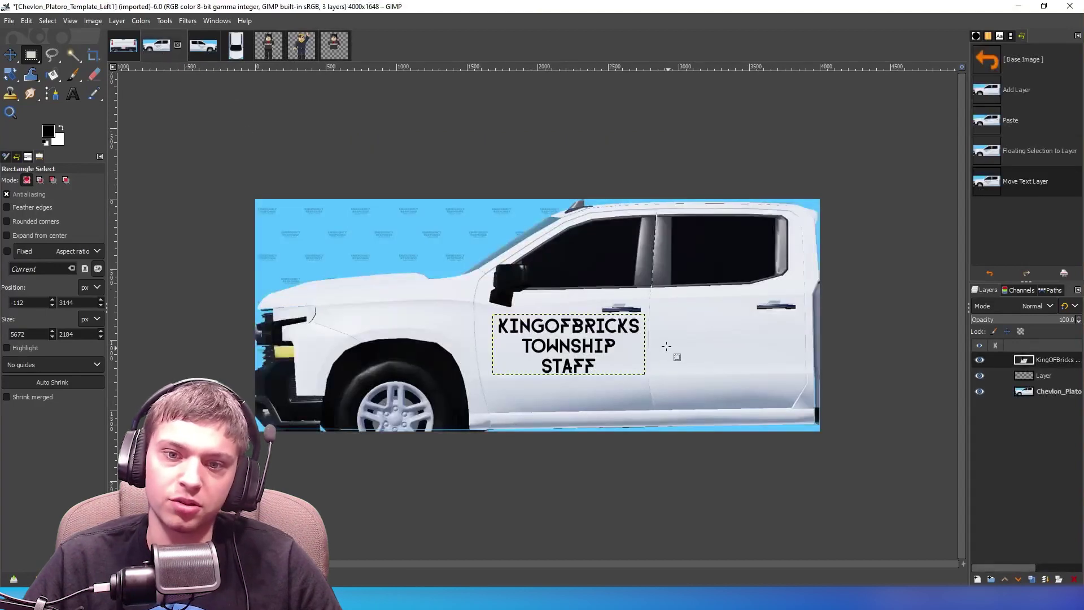
{"action": "left_click", "coordinate": [302, 46]}
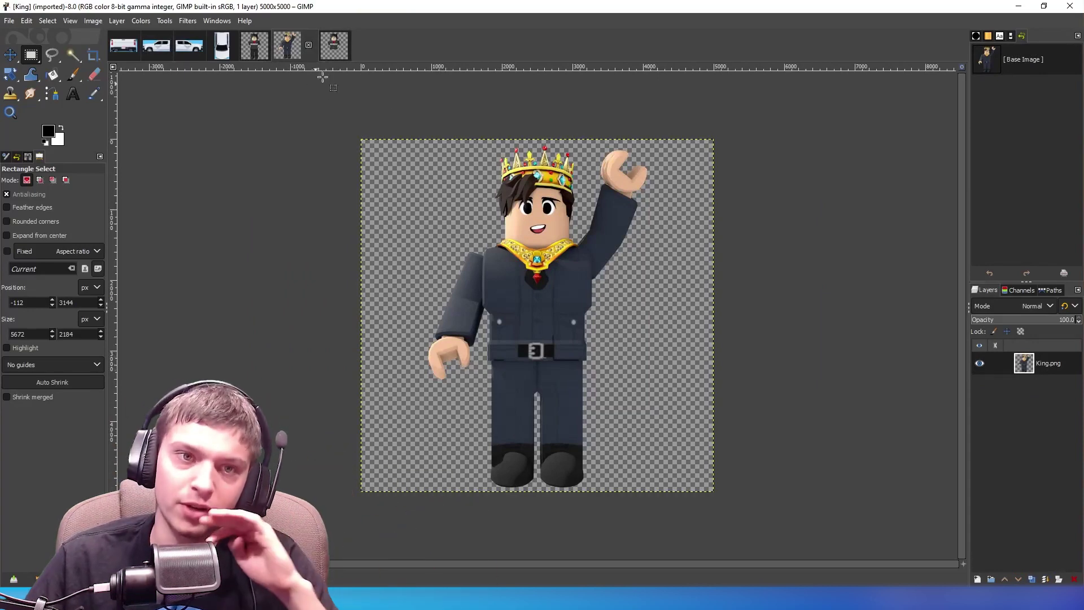
{"action": "left_click", "coordinate": [337, 51]}
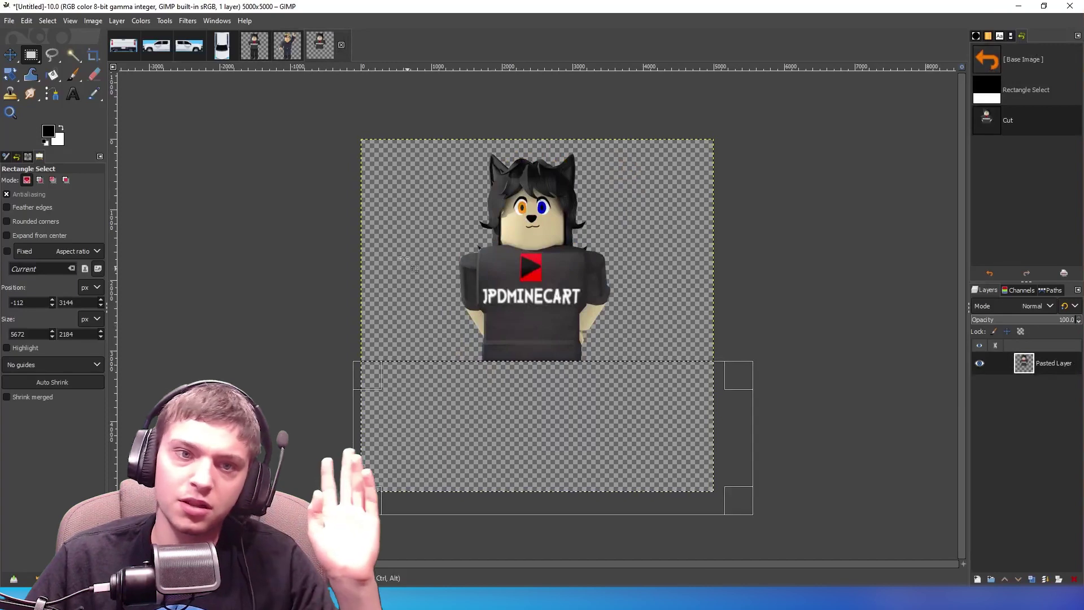
{"action": "left_click", "coordinate": [188, 50]}
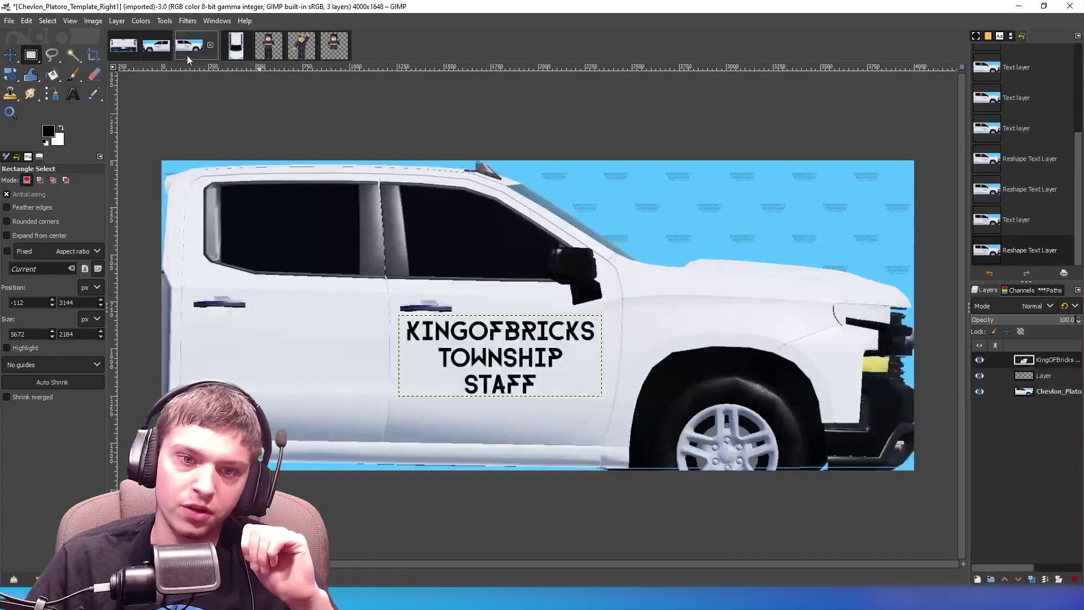
{"action": "right_click", "coordinate": [390, 269]}
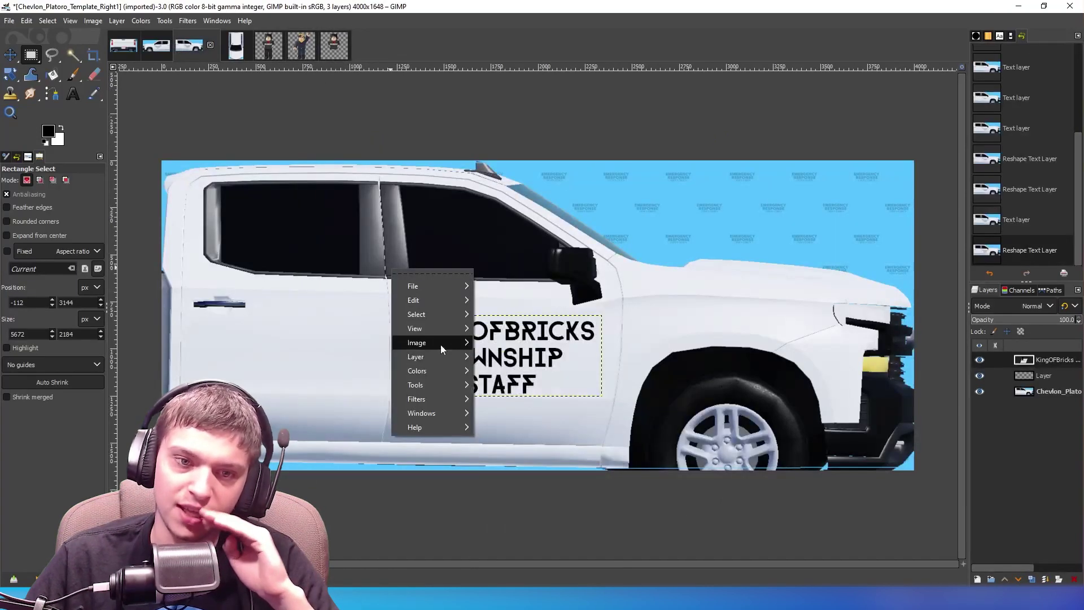
{"action": "mouse_move", "coordinate": [441, 343]}
{"action": "left_click", "coordinate": [540, 411]}
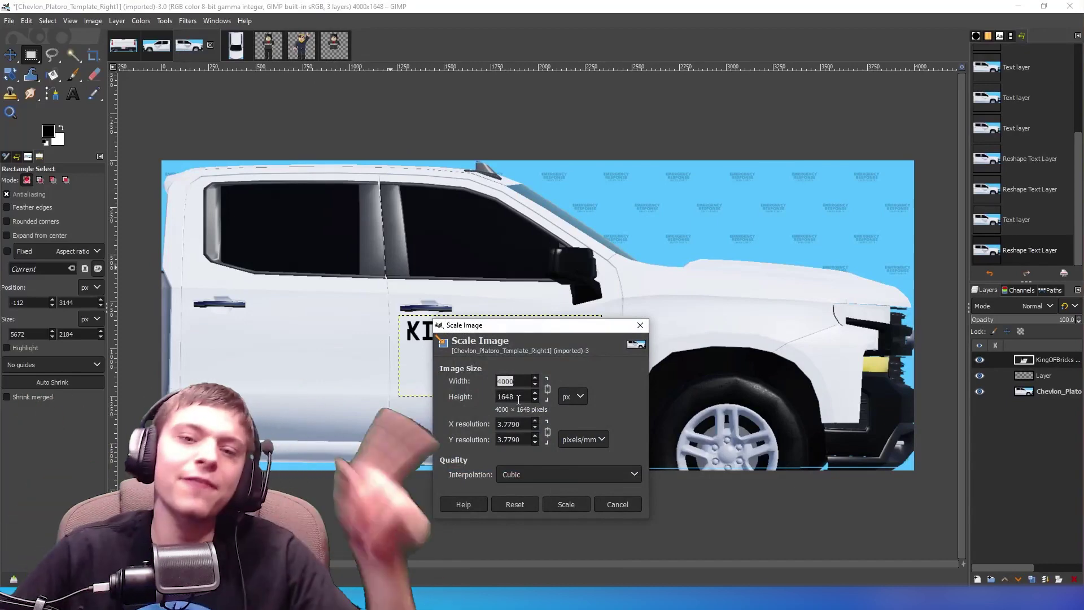
{"action": "left_click", "coordinate": [610, 504]}
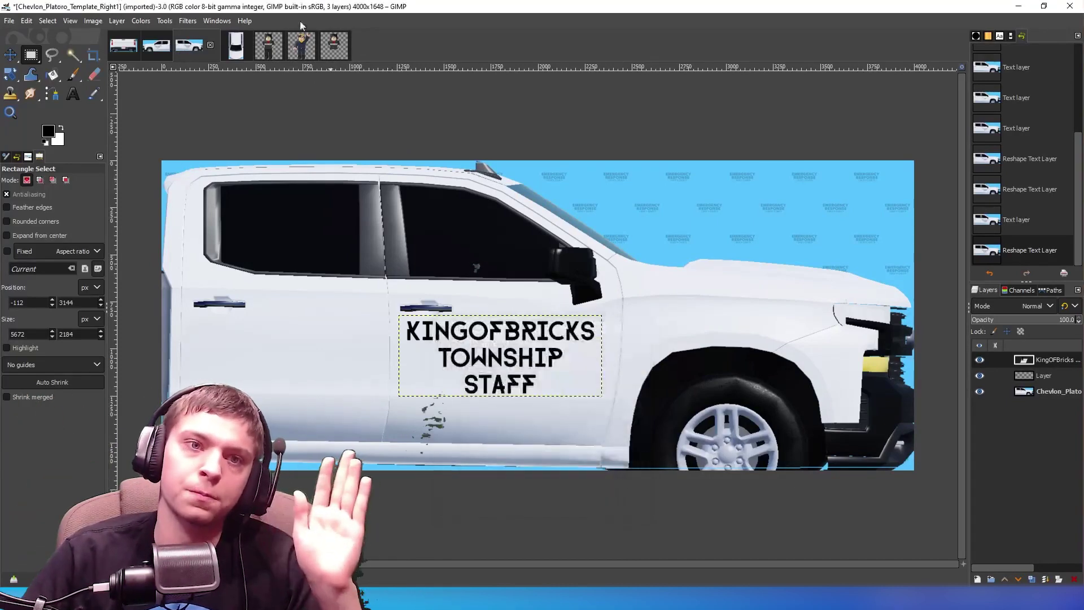
Scale the legless Jpd character image to 1000 × 1000 px
{"action": "left_click", "coordinate": [334, 45]}
{"action": "right_click", "coordinate": [503, 319]}
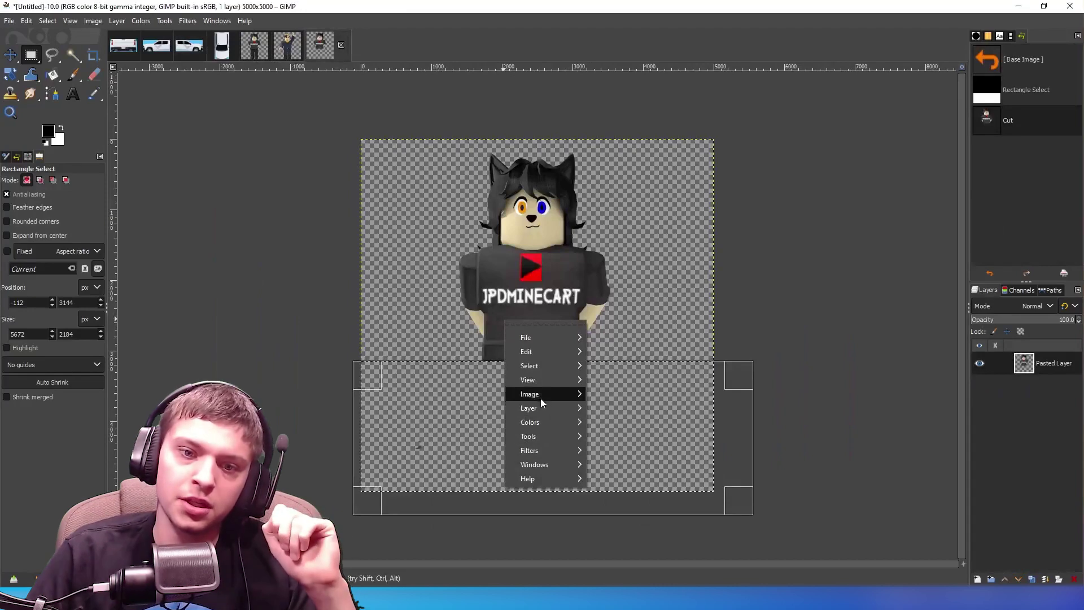
{"action": "mouse_move", "coordinate": [554, 396]}
{"action": "left_click", "coordinate": [621, 409]}
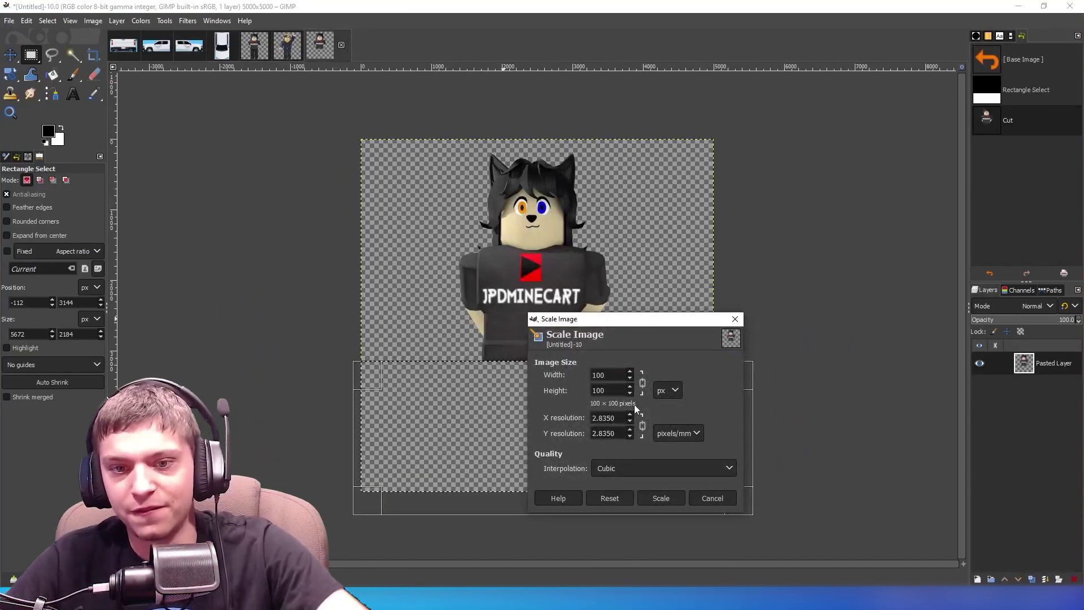
{"action": "left_click", "coordinate": [681, 499]}
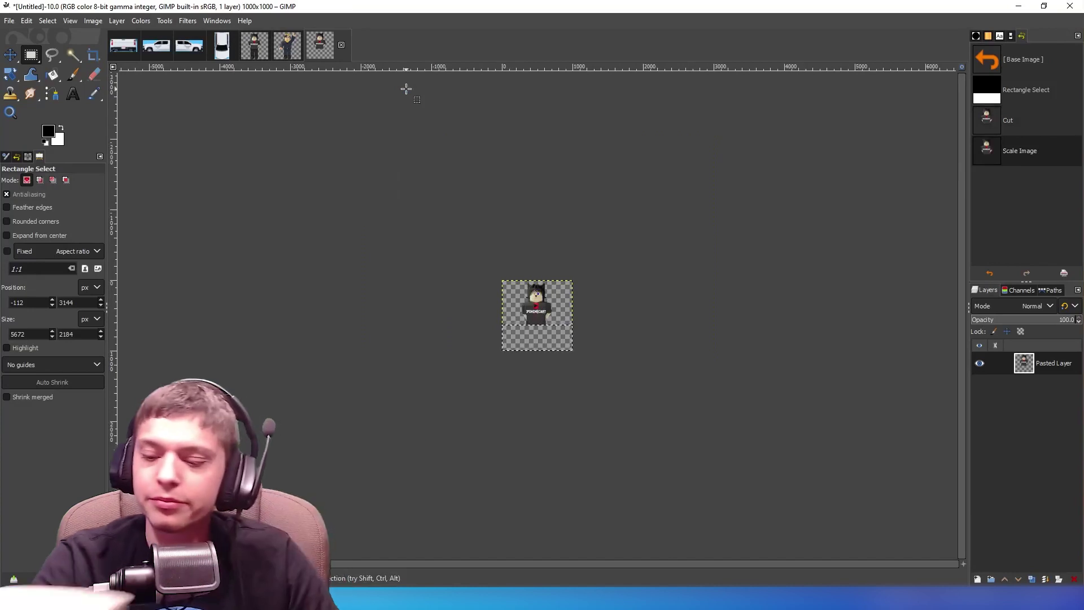
Try adding the scaled character as a layer on the right-side template's rear door, and revert the template to its lettering only
{"action": "left_click_drag", "start_coordinate": [320, 45], "coordinate": [967, 346]}
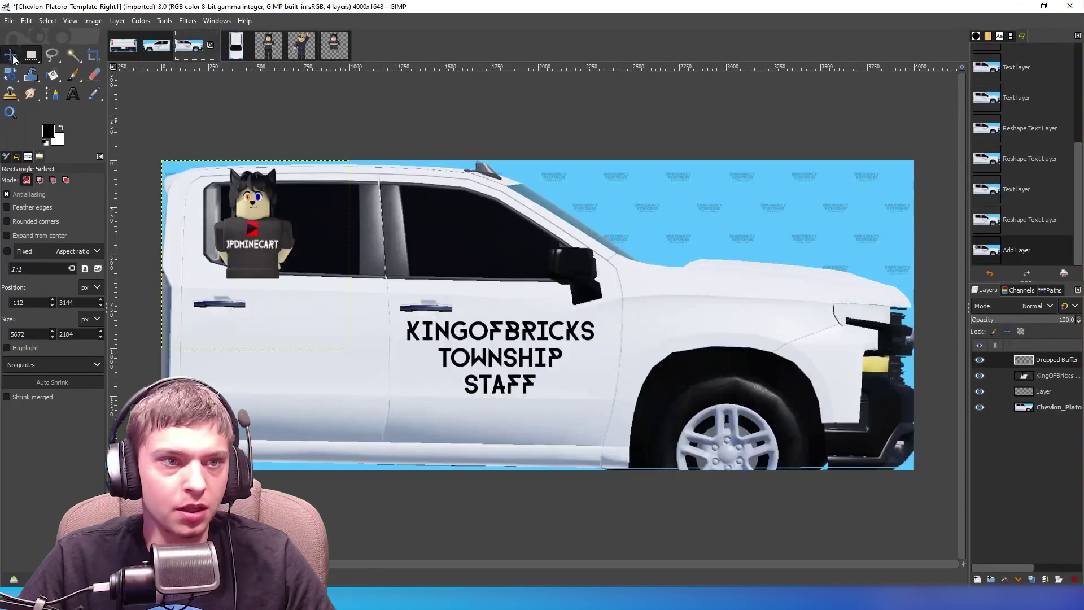
{"action": "left_click", "coordinate": [10, 55]}
{"action": "left_click_drag", "start_coordinate": [255, 249], "coordinate": [288, 350]}
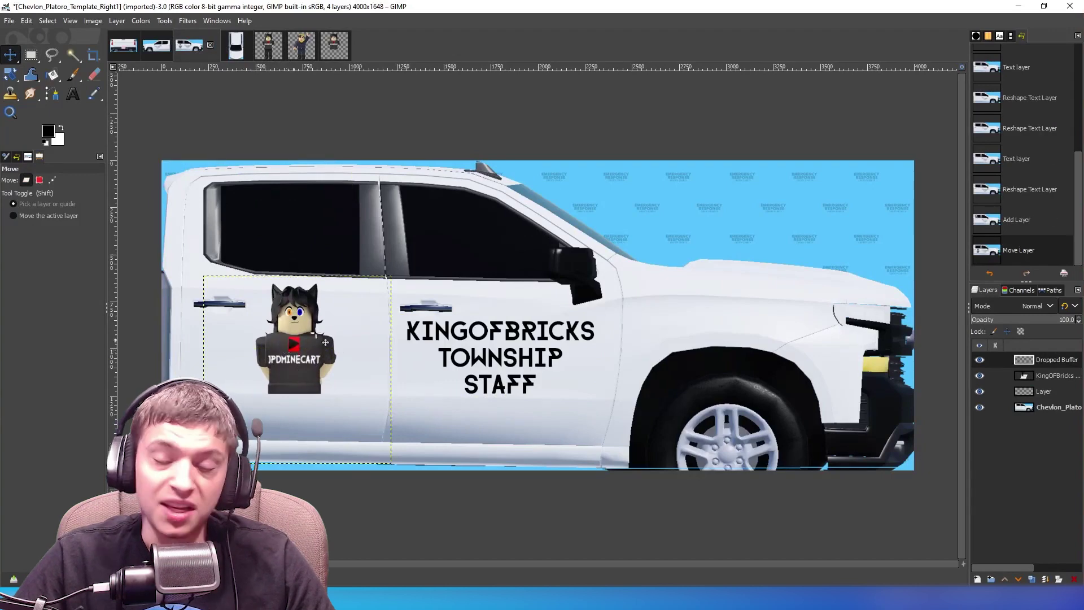
{"action": "left_click", "coordinate": [1038, 209]}
{"action": "left_click", "coordinate": [1028, 193]}
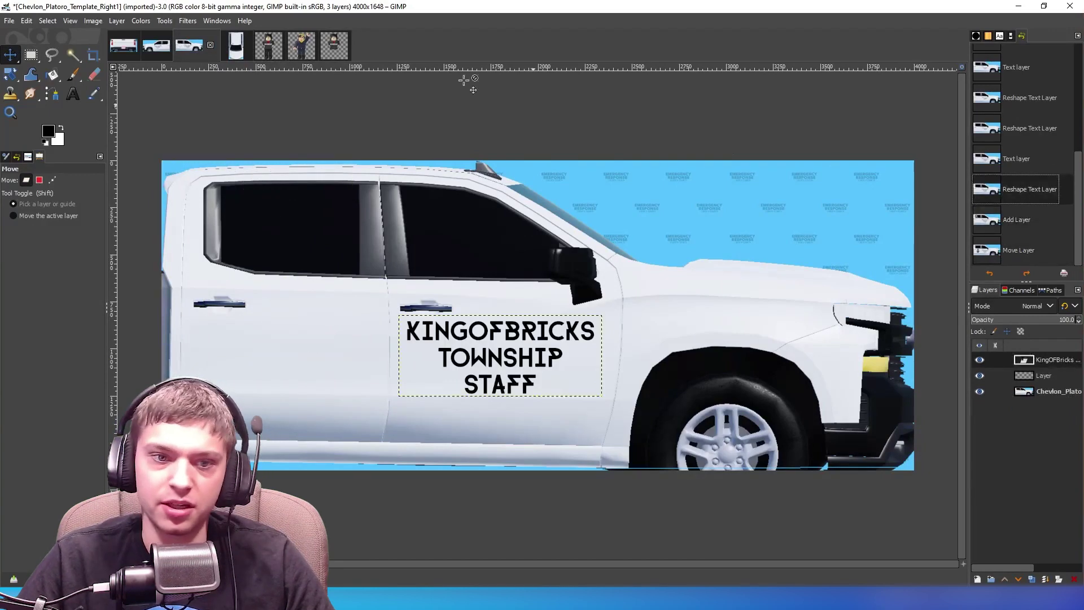
Revert the Jpd character image to its state before scaling, and scale it to 900 × 900 px
{"action": "left_click", "coordinate": [334, 45]}
{"action": "left_click", "coordinate": [1008, 126]}
{"action": "right_click", "coordinate": [469, 282]}
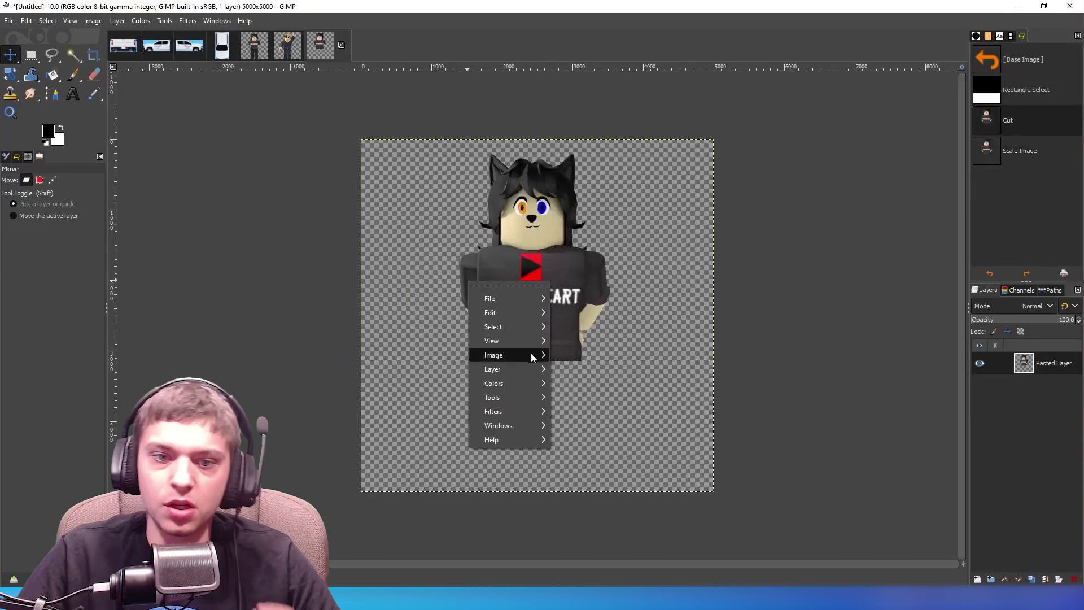
{"action": "mouse_move", "coordinate": [527, 356]}
{"action": "left_click", "coordinate": [626, 408]}
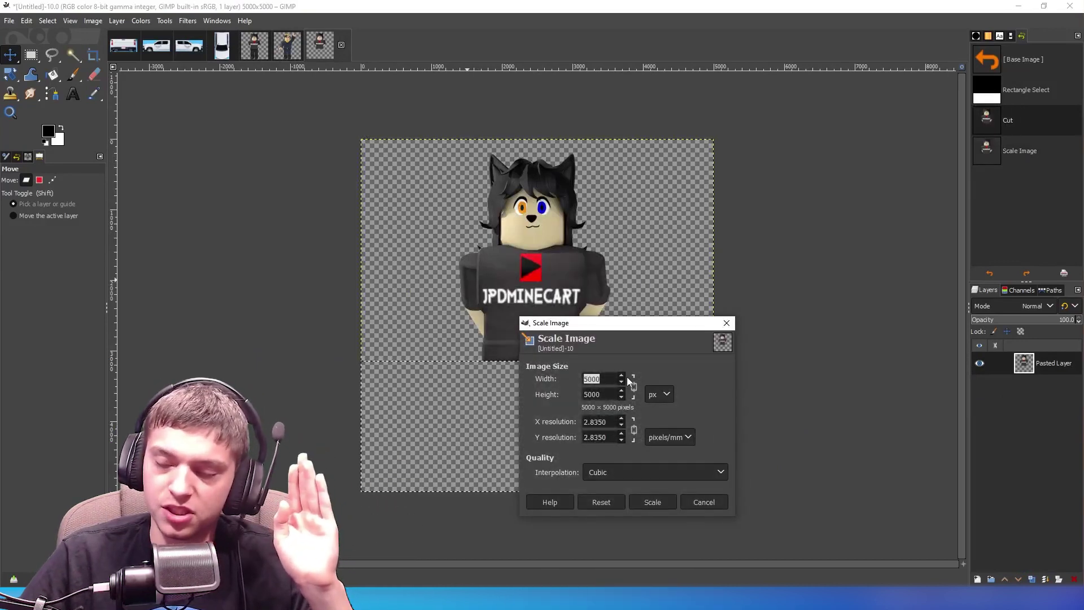
{"action": "type", "text": "900"}
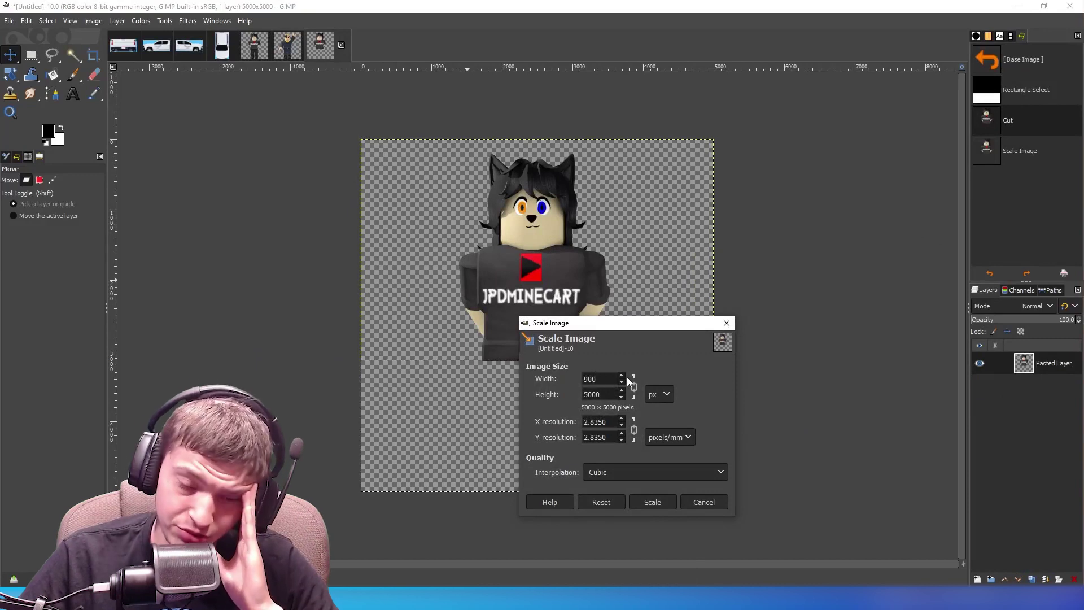
{"action": "left_click", "coordinate": [654, 503]}
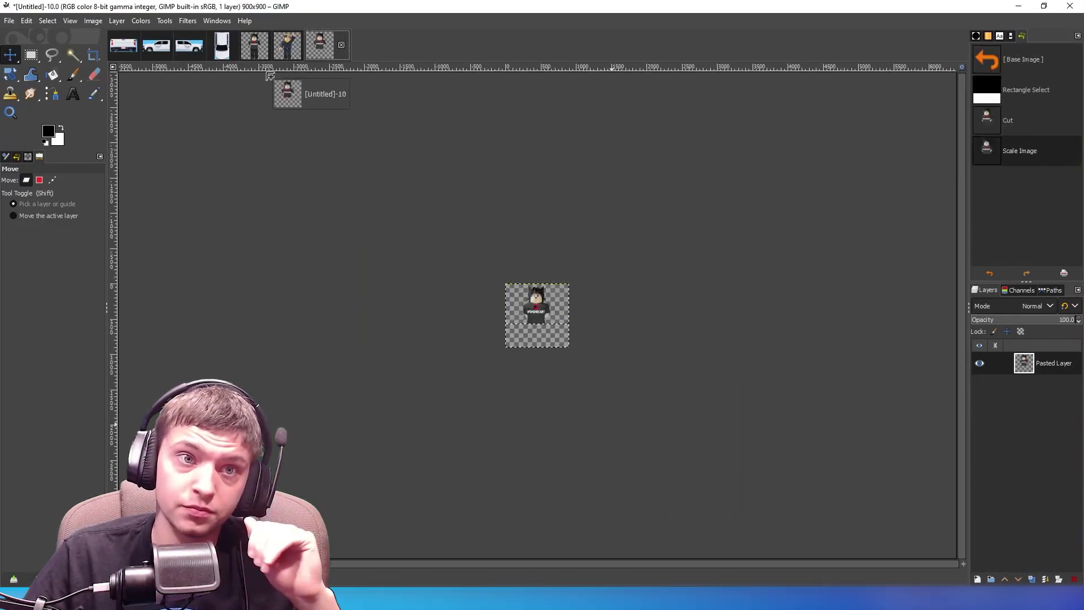
Add the rescaled Jpd character as a layer on the right-side template and place it on the rear door below the window
{"action": "left_click_drag", "start_coordinate": [198, 55], "coordinate": [338, 297]}
{"action": "left_click_drag", "start_coordinate": [245, 259], "coordinate": [288, 373]}
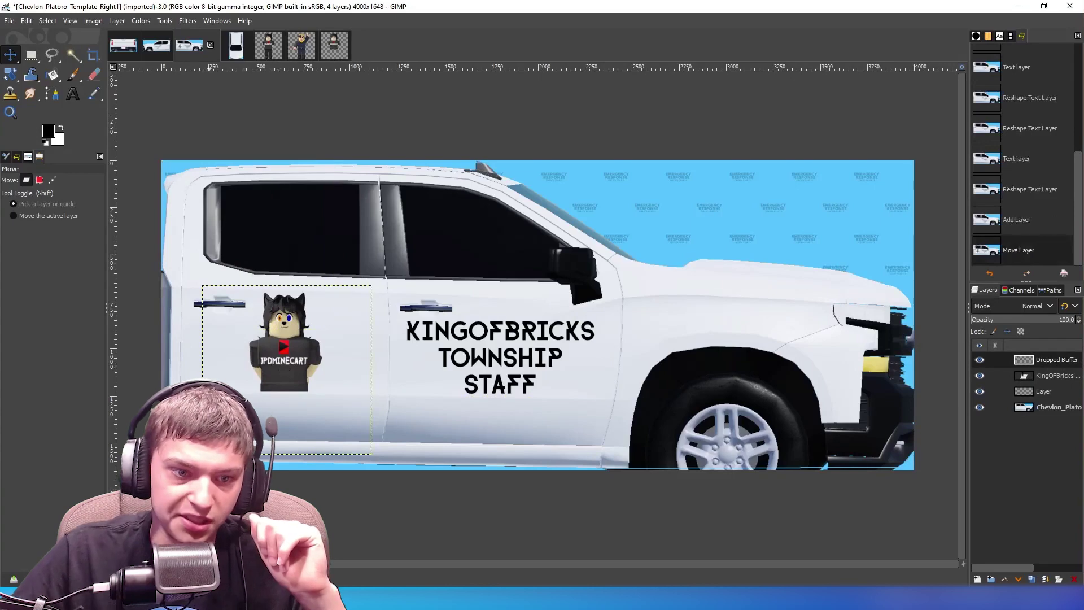
{"action": "key", "text": "plus"}
{"action": "key", "text": "2"}
{"action": "left_click_drag", "start_coordinate": [558, 564], "coordinate": [320, 559]}
{"action": "scroll", "coordinate": [387, 395], "scroll_direction": "left", "scroll_amount": 3}
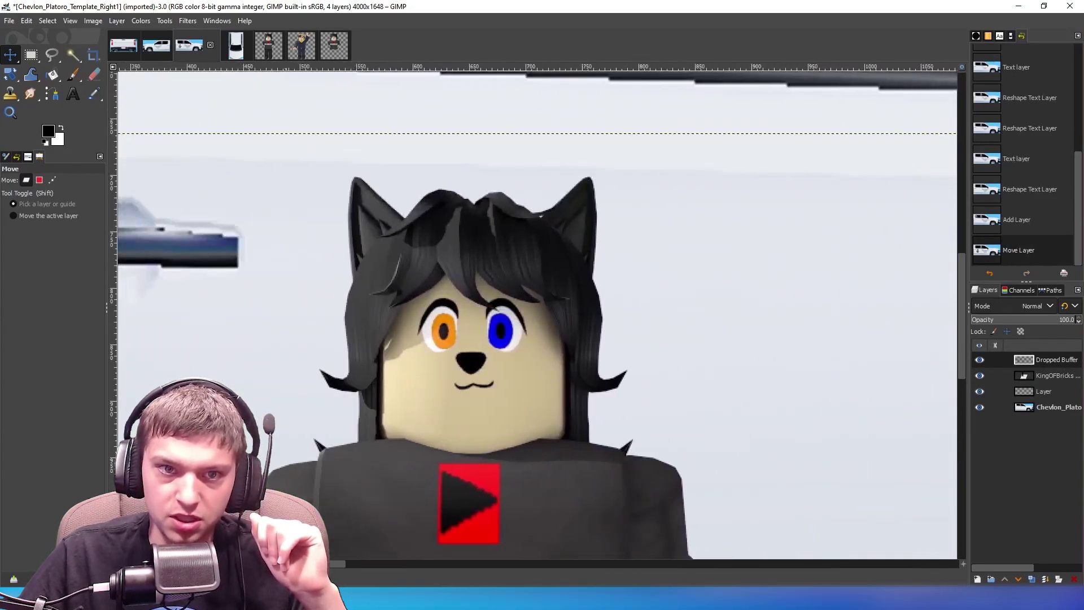
{"action": "scroll", "coordinate": [387, 448], "scroll_direction": "down", "scroll_amount": 5}
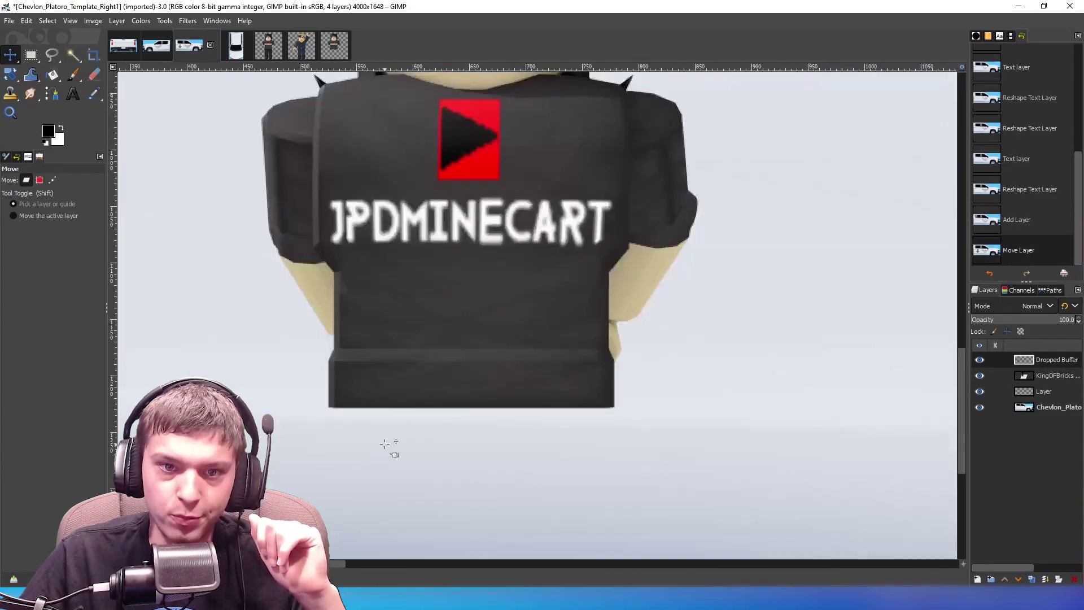
{"action": "left_click", "coordinate": [444, 380]}
{"action": "scroll", "coordinate": [443, 379], "scroll_direction": "up", "scroll_amount": 5}
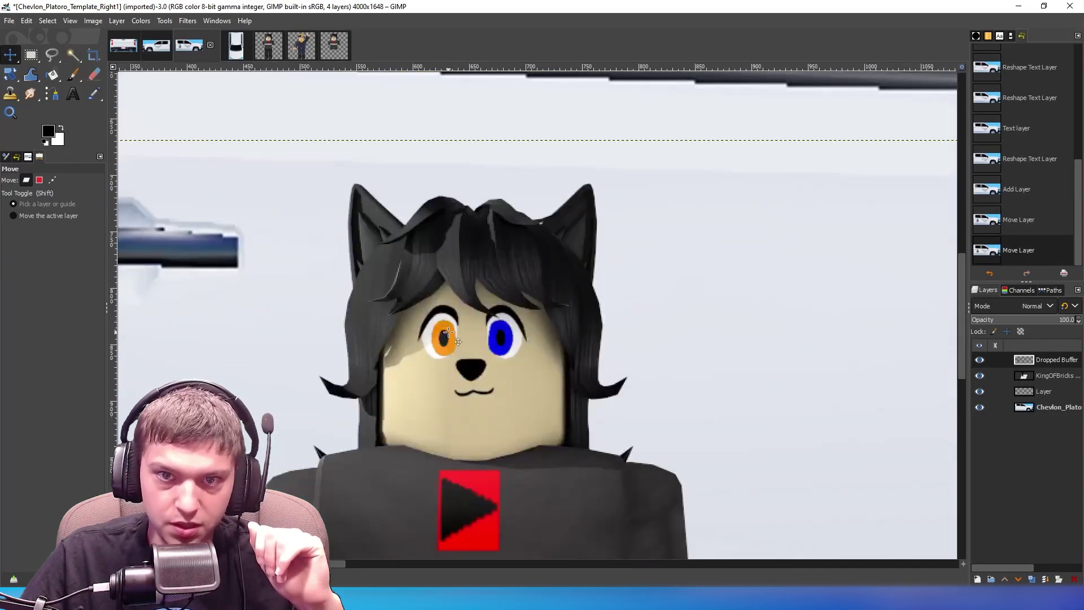
{"action": "scroll", "coordinate": [513, 376], "scroll_direction": "down", "scroll_amount": 5}
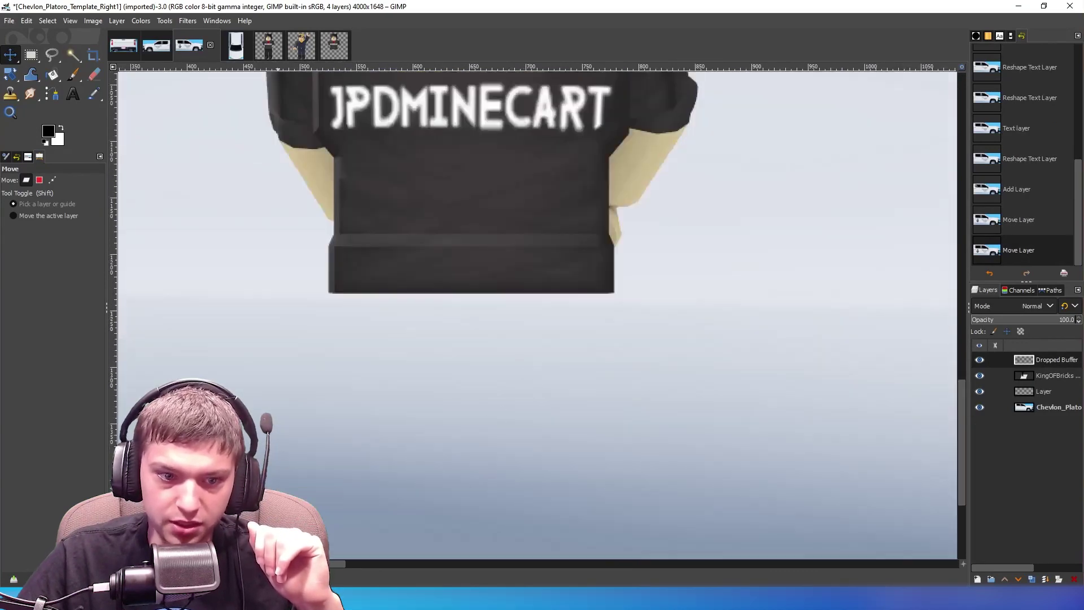
Move the Jpd character horizontally to the forward part of the rear door, just short of the seam with the front door
{"action": "key", "text": "1"}
{"action": "left_click_drag", "start_coordinate": [570, 258], "coordinate": [693, 257]}
{"action": "scroll", "coordinate": [725, 308], "scroll_direction": "up", "scroll_amount": 3}
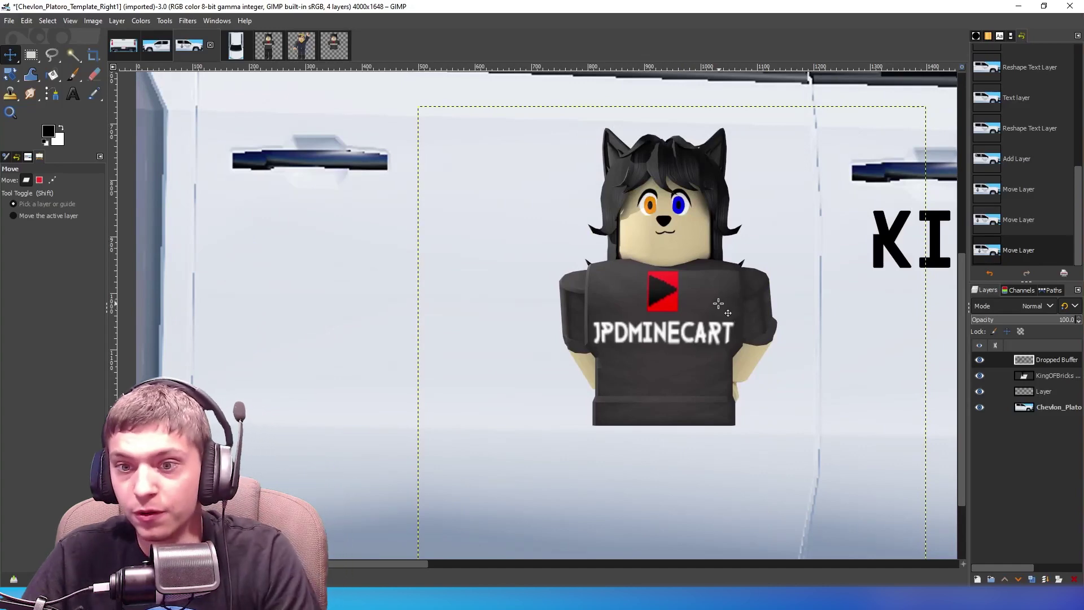
{"action": "key", "text": "Right"}
{"action": "key", "text": "Right"}
{"action": "key", "text": "Right"}
{"action": "key", "text": "Right"}
{"action": "key", "text": "Right"}
{"action": "key", "text": "Right"}
{"action": "key", "text": "Right"}
{"action": "key", "text": "Right"}
{"action": "key", "text": "Right"}
{"action": "key", "text": "Right"}
{"action": "key", "text": "Right"}
{"action": "key", "text": "Right"}
{"action": "key", "text": "Right"}
{"action": "key", "text": "Right"}
{"action": "key", "text": "Right"}
{"action": "key", "text": "Right"}
{"action": "key", "text": "Right"}
{"action": "key", "text": "Right"}
{"action": "key", "text": "Right"}
{"action": "key", "text": "Right"}
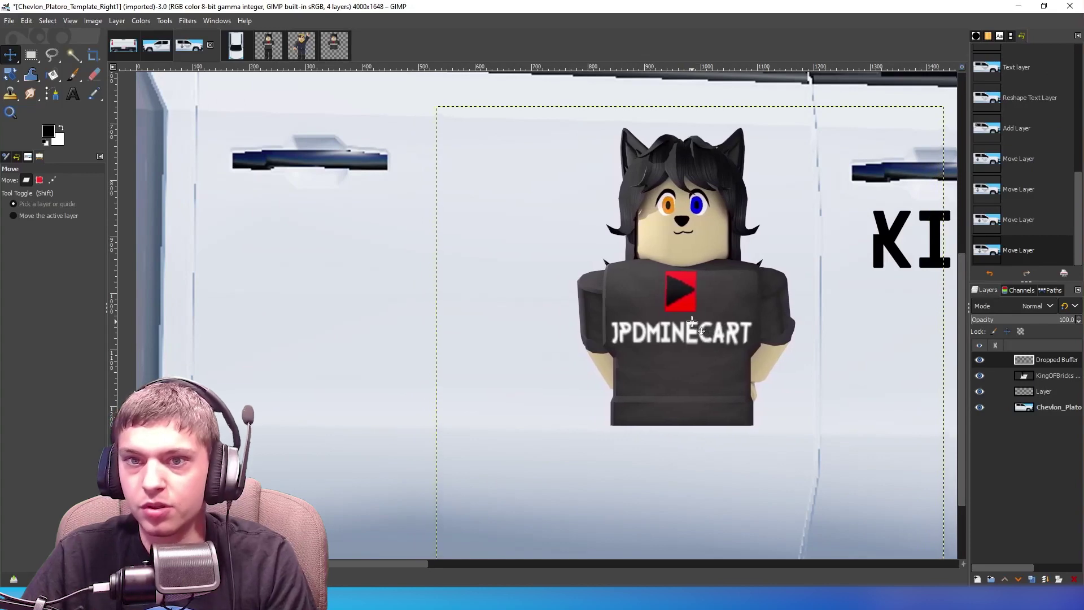
{"action": "key", "text": "Right"}
{"action": "key", "text": "Right"}
{"action": "key", "text": "Right"}
{"action": "key", "text": "Right"}
{"action": "key", "text": "Right"}
{"action": "key", "text": "Right"}
{"action": "key", "text": "Right"}
{"action": "key", "text": "Right"}
Copy the whole King character picture and paste it as a new image
{"action": "left_click", "coordinate": [301, 45]}
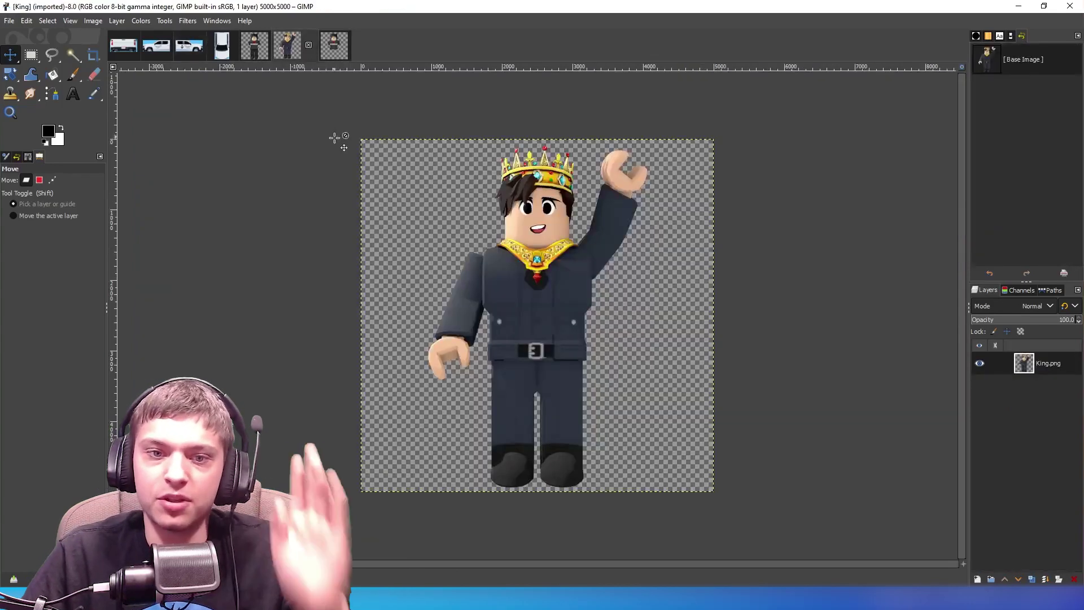
{"action": "key", "text": "ctrl+a"}
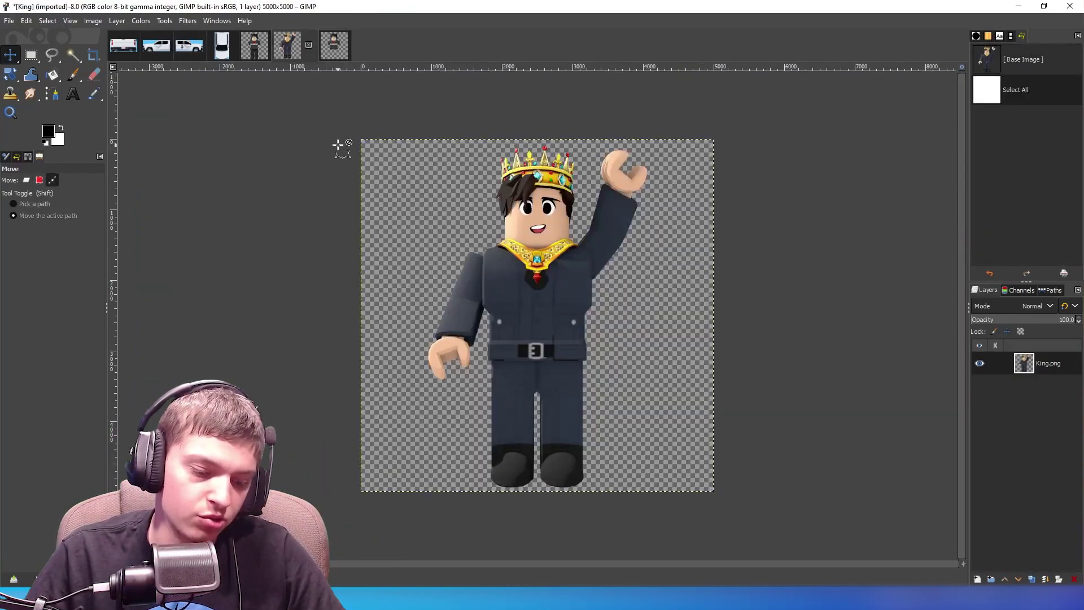
{"action": "key", "text": "shift"}
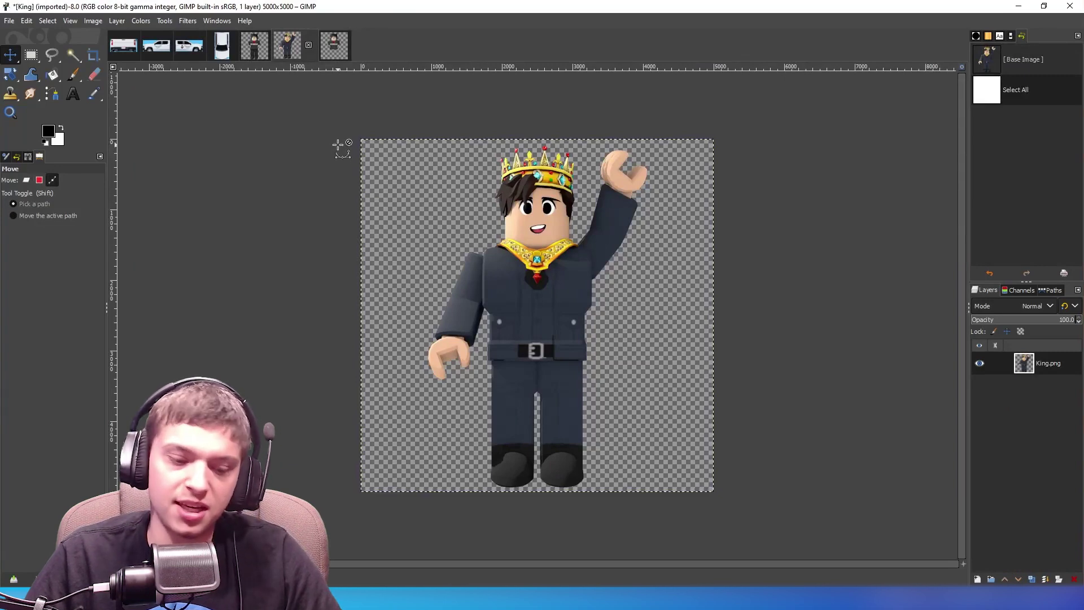
{"action": "key", "text": "ctrl+c"}
{"action": "key", "text": "ctrl+shift+v"}
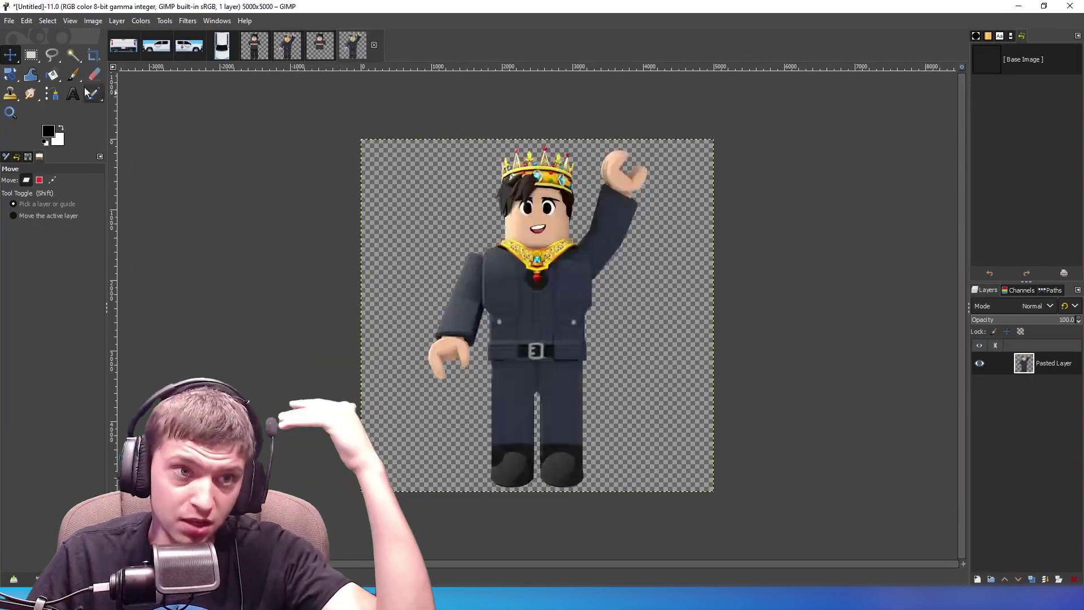
Select everything below the King character's jacket hem in the new image with Rectangle Select, keeping both hands outside the selection, and cut the legs away
{"action": "left_click", "coordinate": [31, 55]}
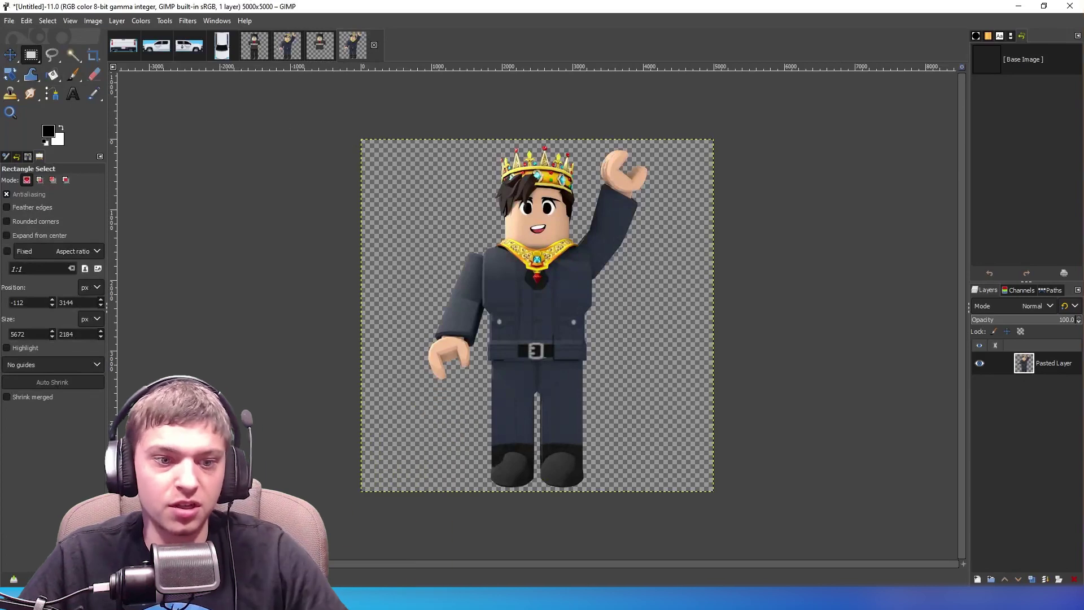
{"action": "scroll", "coordinate": [537, 339], "scroll_direction": "up", "scroll_amount": 4}
{"action": "scroll", "coordinate": [536, 338], "scroll_direction": "down", "scroll_amount": 5}
{"action": "mouse_move", "coordinate": [334, 513]}
{"action": "left_mouse_down"}
{"action": "mouse_move", "coordinate": [490, 475]}
{"action": "mouse_move", "coordinate": [957, 325]}
{"action": "left_mouse_up"}
{"action": "left_click_drag", "start_coordinate": [603, 511], "coordinate": [600, 557]}
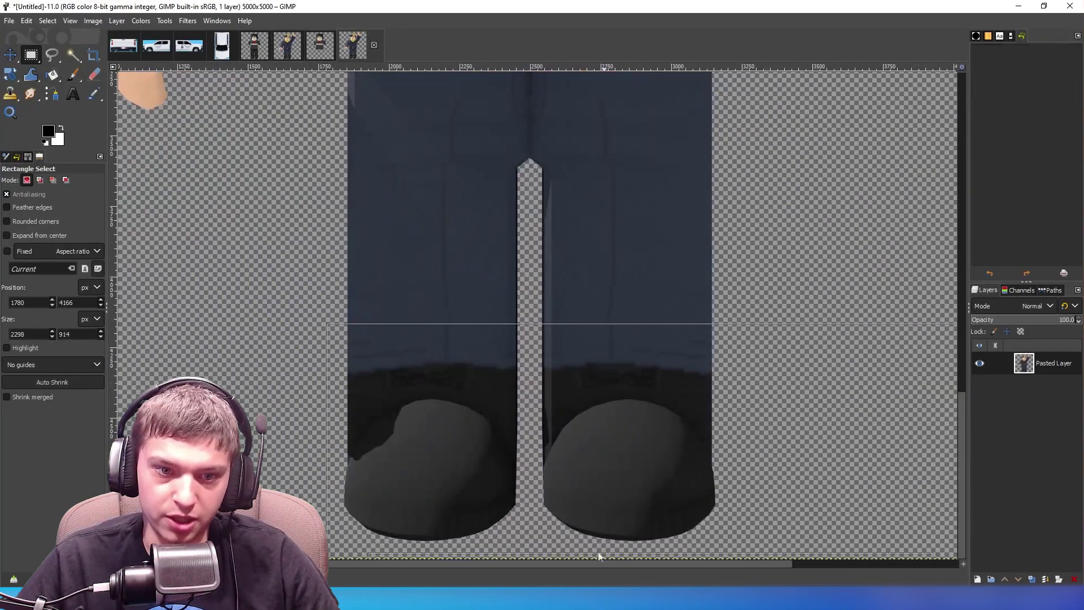
{"action": "scroll", "coordinate": [557, 316], "scroll_direction": "up", "scroll_amount": 4}
{"action": "left_click_drag", "start_coordinate": [553, 317], "coordinate": [557, 323]}
{"action": "left_click_drag", "start_coordinate": [338, 279], "coordinate": [743, 468]}
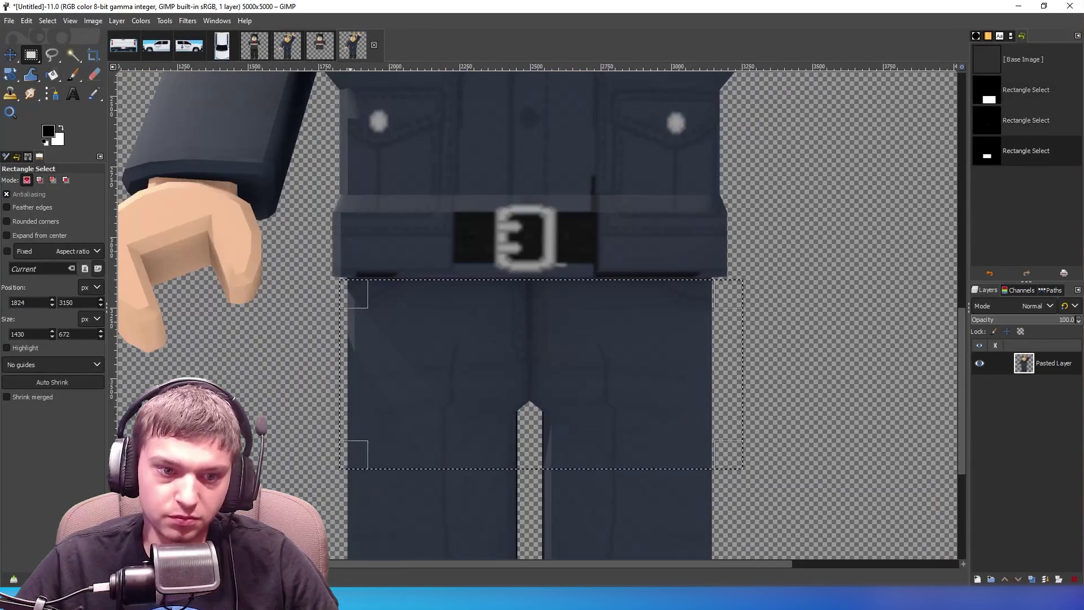
{"action": "scroll", "coordinate": [459, 537], "scroll_direction": "up", "scroll_amount": 4}
{"action": "scroll", "coordinate": [642, 431], "scroll_direction": "down", "scroll_amount": 1}
{"action": "scroll", "coordinate": [632, 334], "scroll_direction": "up", "scroll_amount": 1}
{"action": "left_click_drag", "start_coordinate": [625, 322], "coordinate": [625, 316]}
{"action": "left_click_drag", "start_coordinate": [569, 562], "coordinate": [452, 562]}
{"action": "left_click_drag", "start_coordinate": [547, 388], "coordinate": [309, 394]}
{"action": "scroll", "coordinate": [388, 495], "scroll_direction": "down", "scroll_amount": 4}
{"action": "left_click_drag", "start_coordinate": [632, 393], "coordinate": [713, 561]}
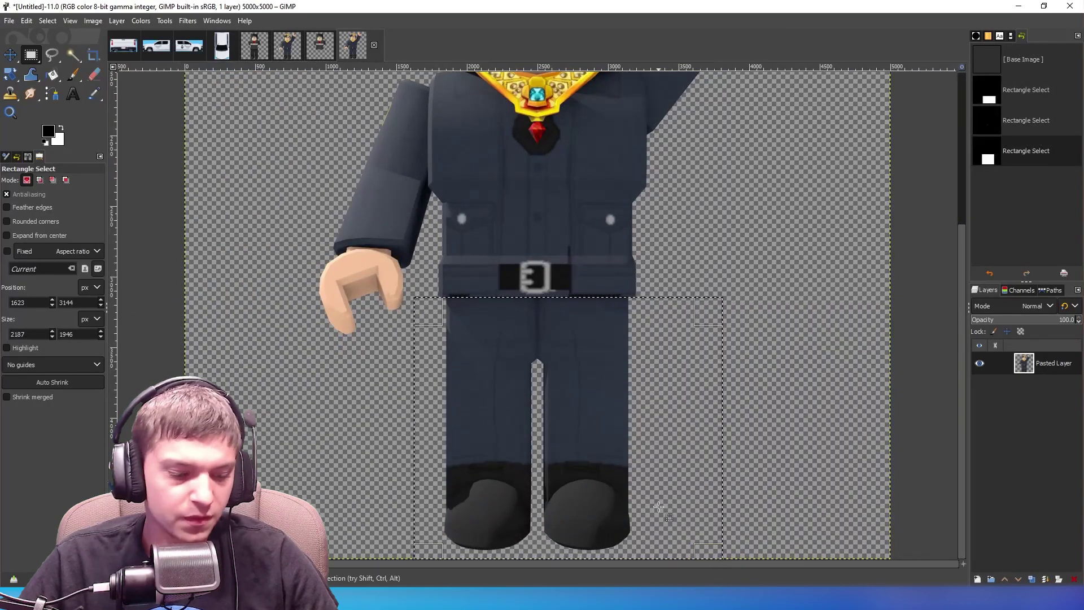
{"action": "key", "text": "ctrl+x"}
Scale the legless King character image to 900 × 900 px
{"action": "scroll", "coordinate": [659, 507], "scroll_direction": "up", "scroll_amount": 5}
{"action": "right_click", "coordinate": [540, 398]}
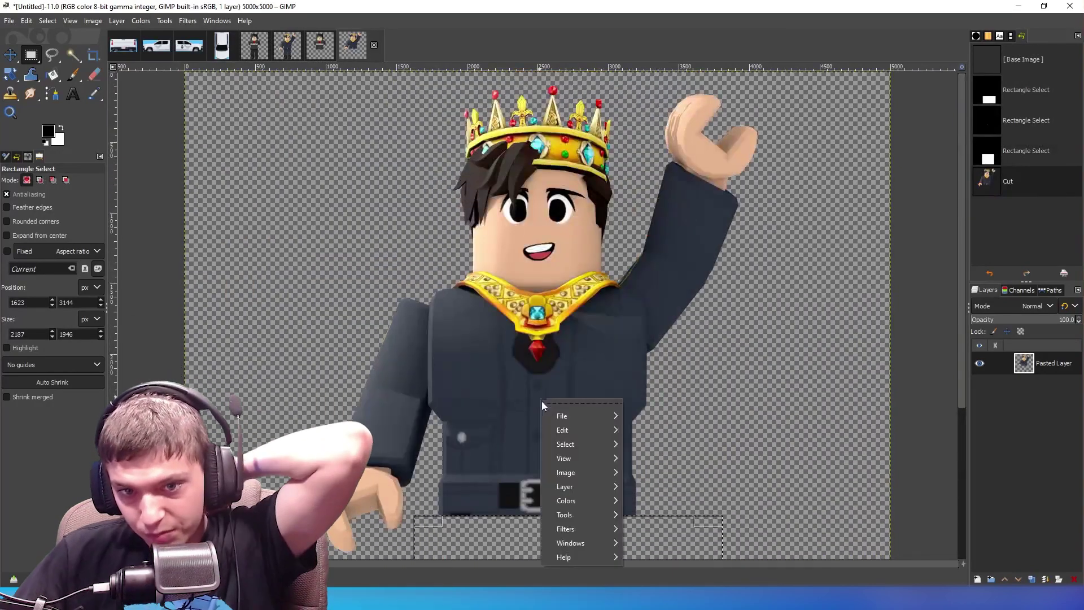
{"action": "mouse_move", "coordinate": [590, 475]}
{"action": "left_click", "coordinate": [669, 408]}
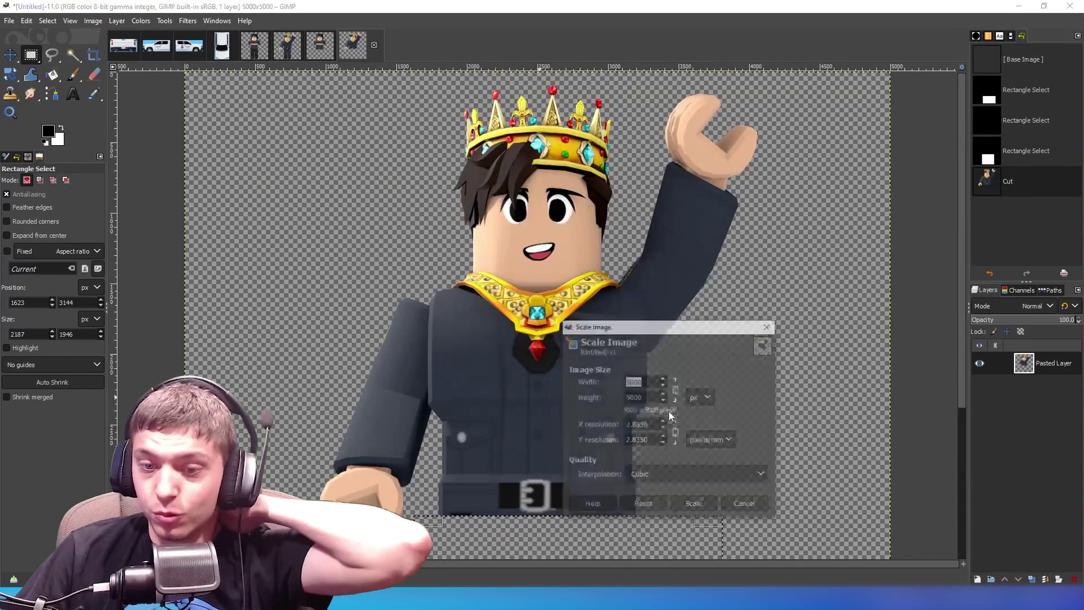
{"action": "type", "text": "900"}
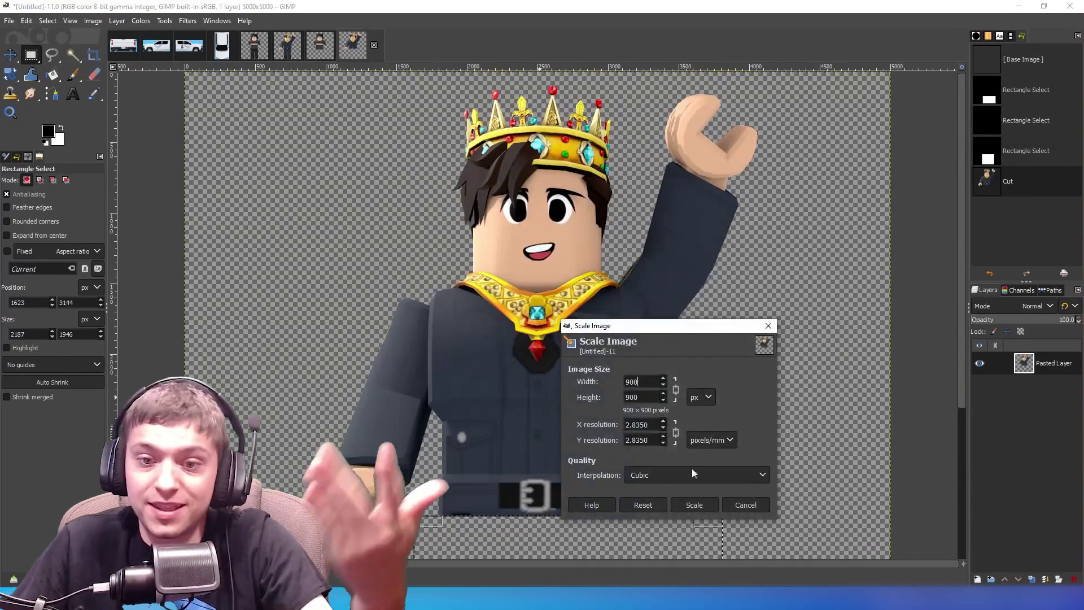
{"action": "left_click", "coordinate": [695, 504]}
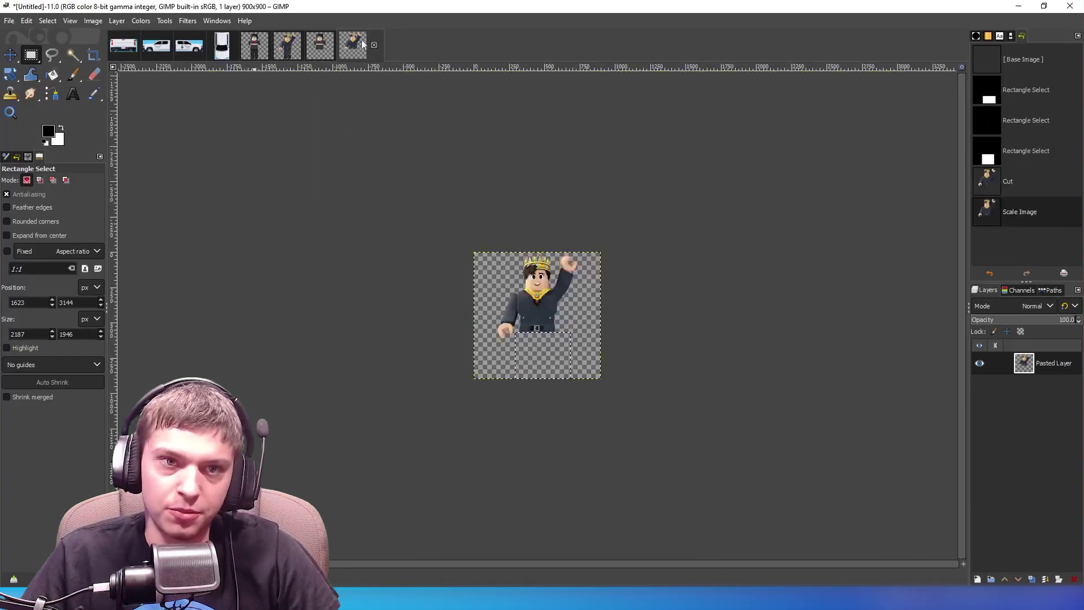
Try placing the 900 px King character beside Jpd on the right-side template's rear door, and revert the template to before that layer
{"action": "left_click_drag", "start_coordinate": [362, 44], "coordinate": [856, 333]}
{"action": "scroll", "coordinate": [387, 211], "scroll_direction": "up", "scroll_amount": 5}
{"action": "scroll", "coordinate": [387, 210], "scroll_direction": "down", "scroll_amount": 5}
{"action": "scroll", "coordinate": [388, 211], "scroll_direction": "up", "scroll_amount": 5}
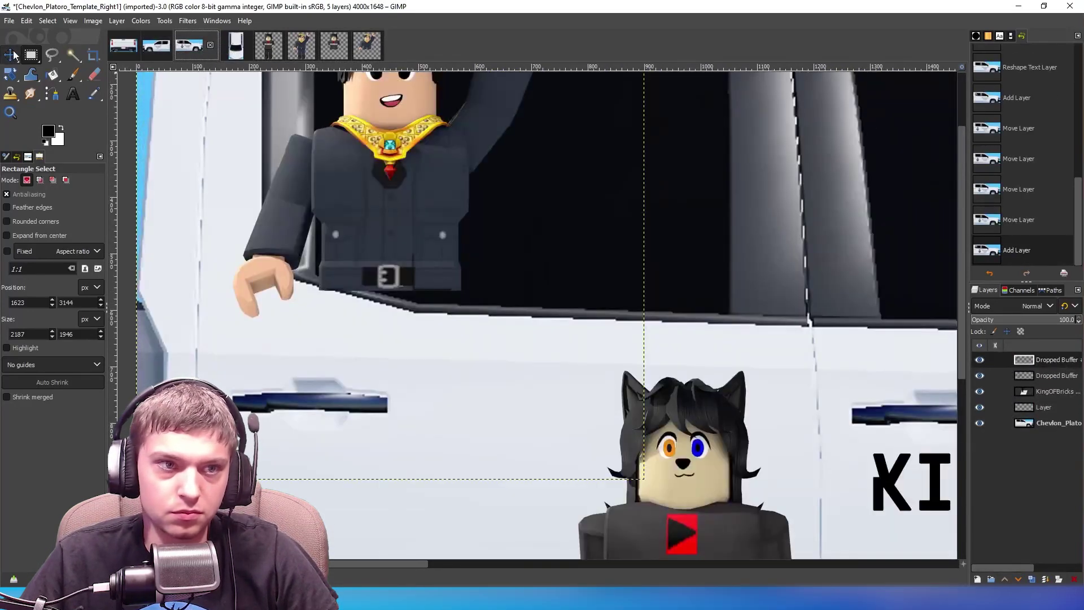
{"action": "left_click", "coordinate": [13, 55]}
{"action": "scroll", "coordinate": [394, 113], "scroll_direction": "down", "scroll_amount": 2}
{"action": "left_click_drag", "start_coordinate": [394, 84], "coordinate": [461, 441]}
{"action": "scroll", "coordinate": [463, 370], "scroll_direction": "down", "scroll_amount": 2}
{"action": "mouse_move", "coordinate": [445, 342]}
{"action": "left_mouse_down"}
{"action": "mouse_move", "coordinate": [438, 358]}
{"action": "mouse_move", "coordinate": [434, 345]}
{"action": "left_mouse_up"}
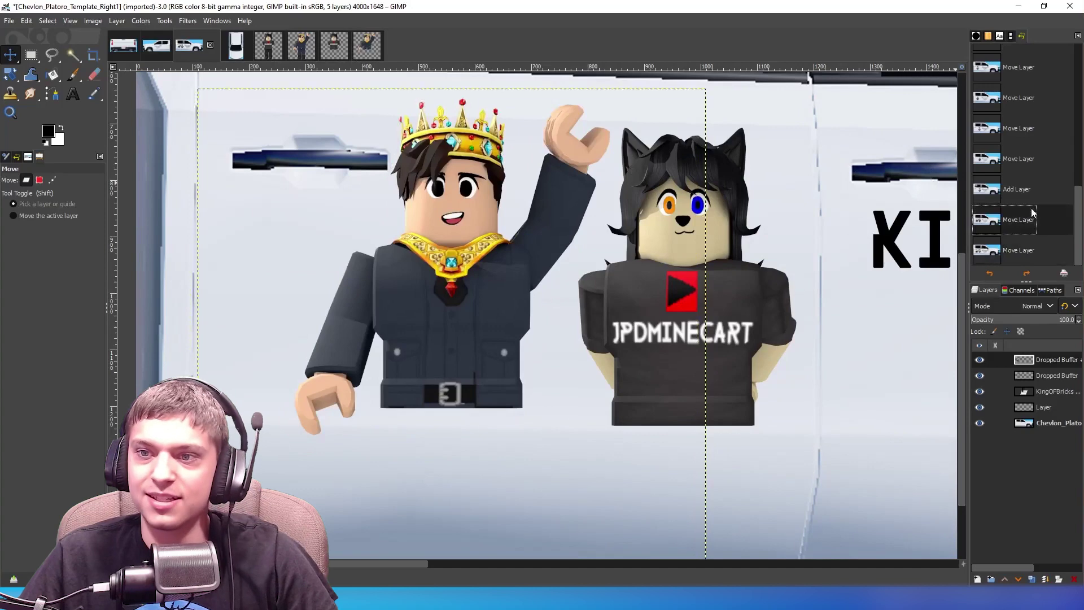
{"action": "left_click", "coordinate": [1016, 191]}
{"action": "left_click", "coordinate": [987, 161]}
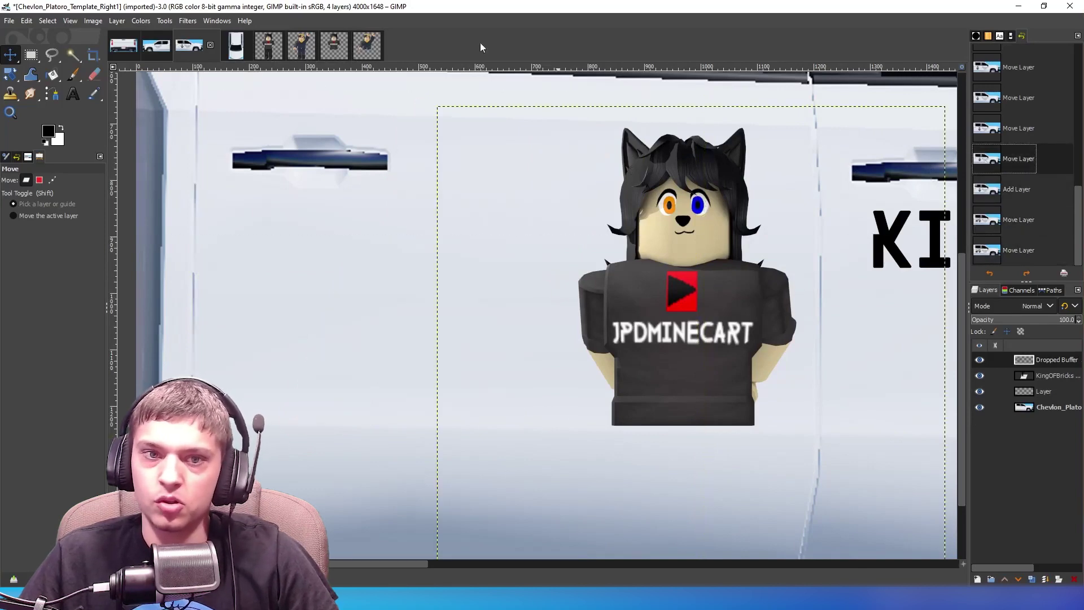
Revert the King character image to its state before scaling, and scale it to 890 × 890 px
{"action": "left_click", "coordinate": [369, 45]}
{"action": "key", "text": "ctrl+shift+j"}
{"action": "right_click", "coordinate": [602, 308]}
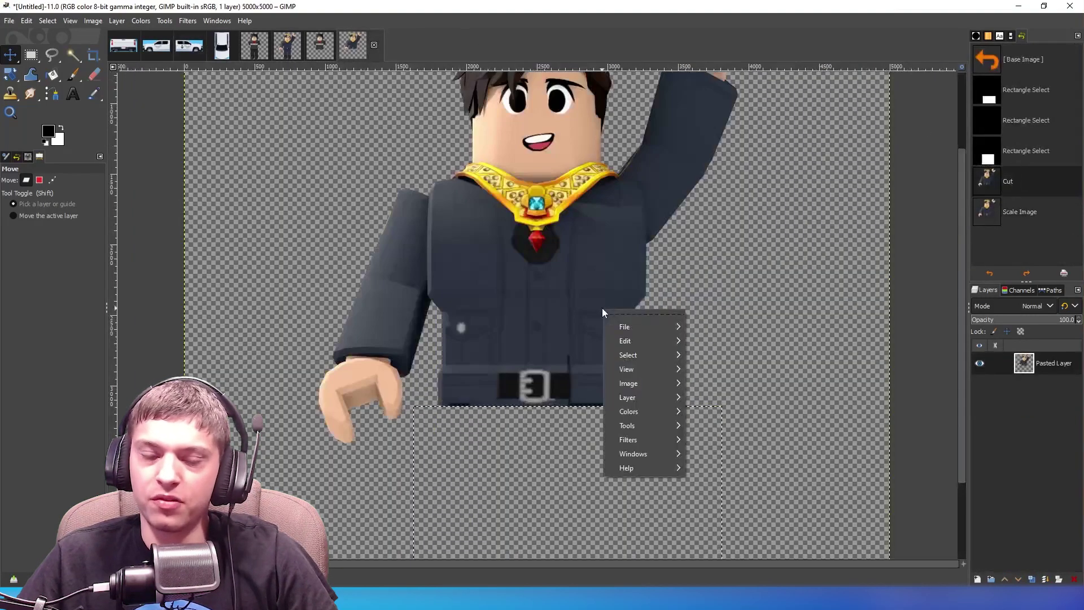
{"action": "mouse_move", "coordinate": [658, 379]}
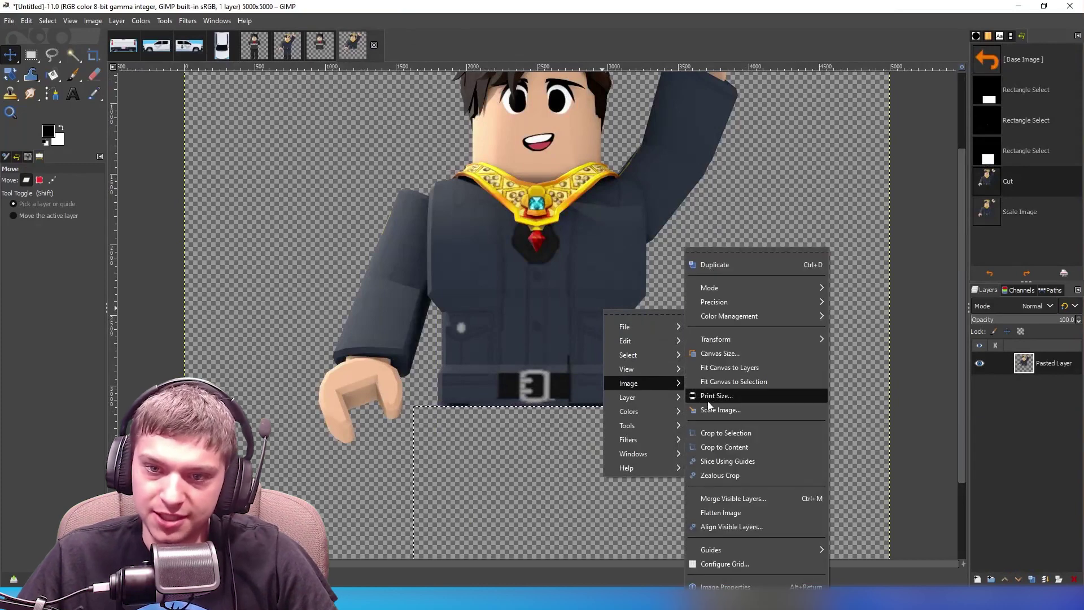
{"action": "left_click", "coordinate": [714, 409]}
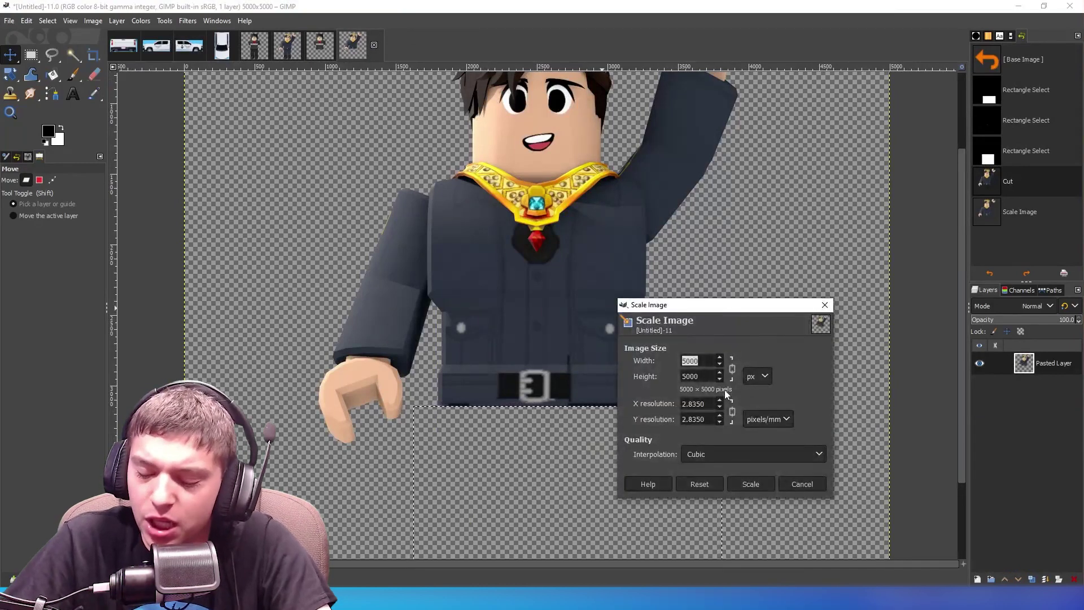
{"action": "type", "text": "890"}
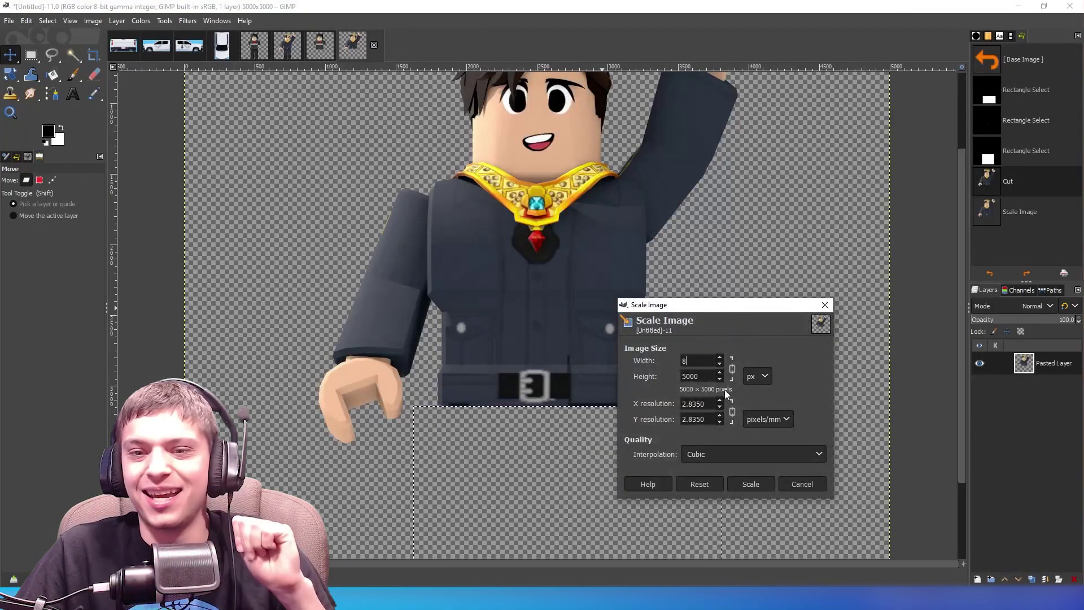
{"action": "left_click", "coordinate": [752, 487]}
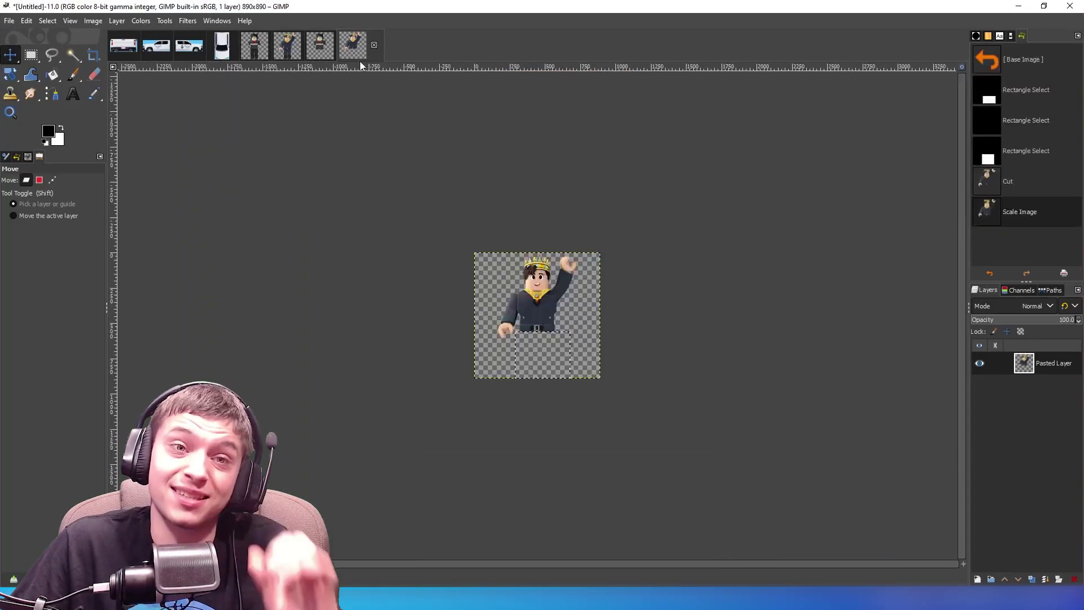
Add the rescaled King character as a layer on the right-side template and place it behind Jpd on the rear door, hems aligned
{"action": "left_click_drag", "start_coordinate": [348, 50], "coordinate": [1075, 364]}
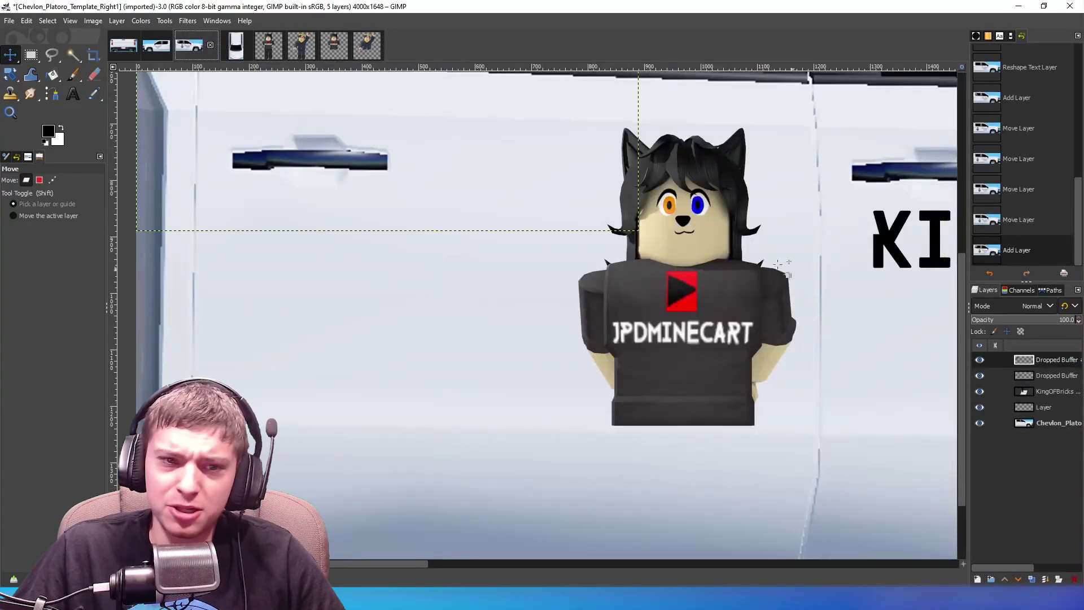
{"action": "scroll", "coordinate": [410, 172], "scroll_direction": "up", "scroll_amount": 3}
{"action": "left_click_drag", "start_coordinate": [369, 169], "coordinate": [442, 279]}
{"action": "scroll", "coordinate": [401, 333], "scroll_direction": "down", "scroll_amount": 5}
{"action": "scroll", "coordinate": [477, 247], "scroll_direction": "up", "scroll_amount": 3}
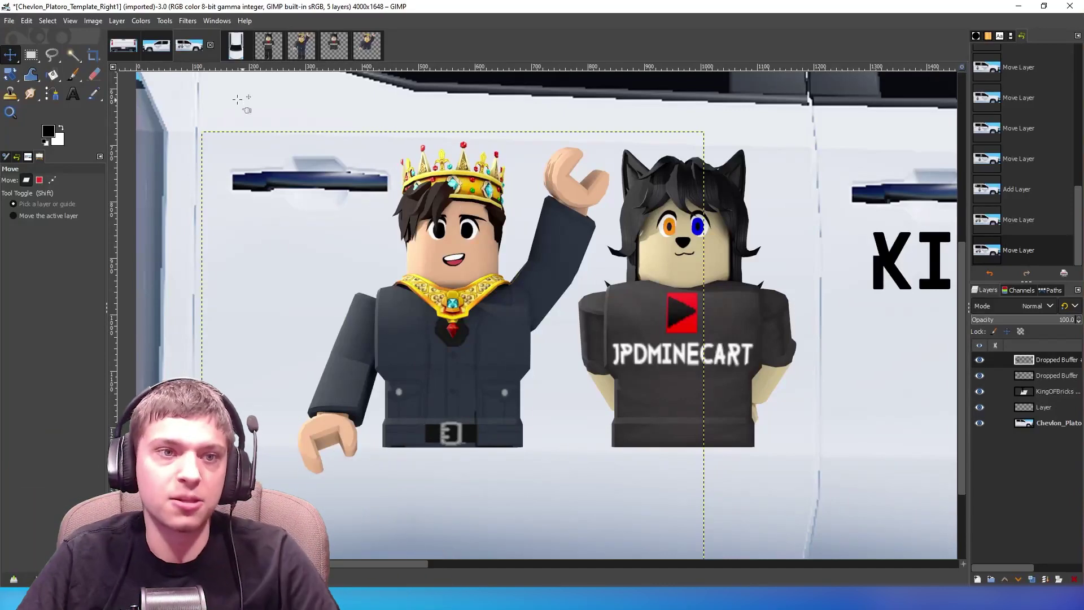
Add the legless Jpd character as a layer on the left-side template and move it onto the rear door
{"action": "left_click", "coordinate": [154, 51]}
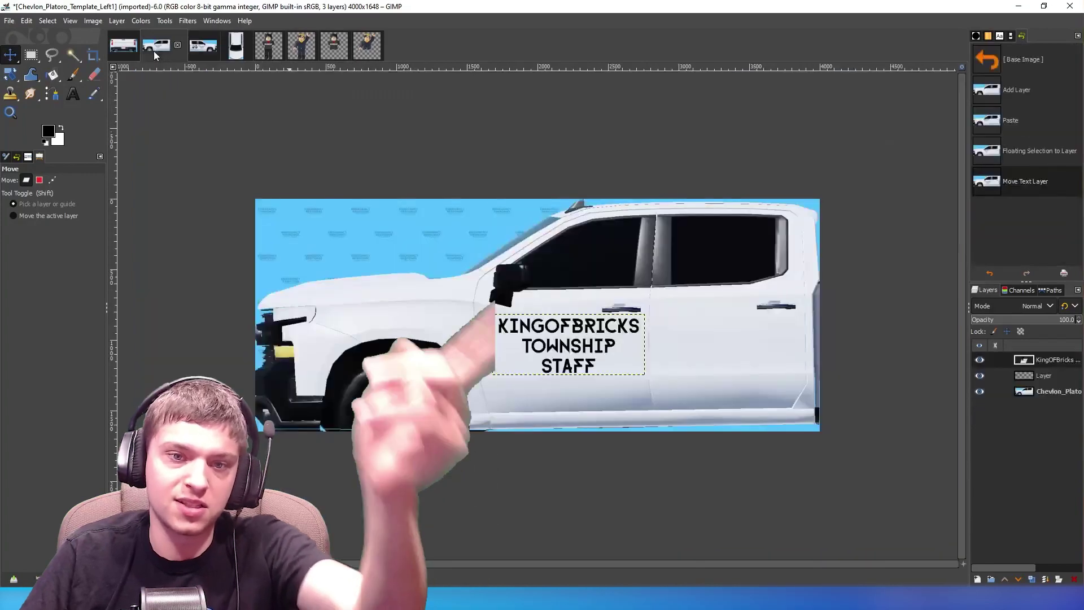
{"action": "left_click", "coordinate": [339, 49]}
{"action": "left_click_drag", "start_coordinate": [319, 49], "coordinate": [1070, 362]}
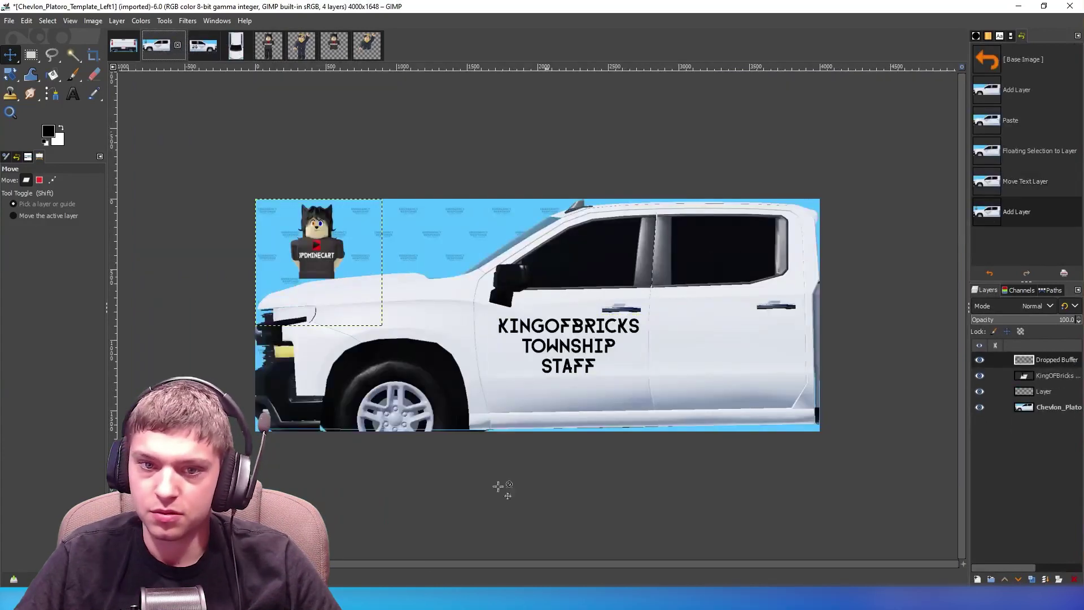
{"action": "left_click_drag", "start_coordinate": [314, 267], "coordinate": [686, 294]}
Fine-tune the Jpd layer's position on the left-side rear door, just behind the seam with the front door
{"action": "key", "text": "1"}
{"action": "key", "text": "2"}
{"action": "left_click_drag", "start_coordinate": [513, 564], "coordinate": [669, 564]}
{"action": "scroll", "coordinate": [712, 414], "scroll_direction": "down", "scroll_amount": 8}
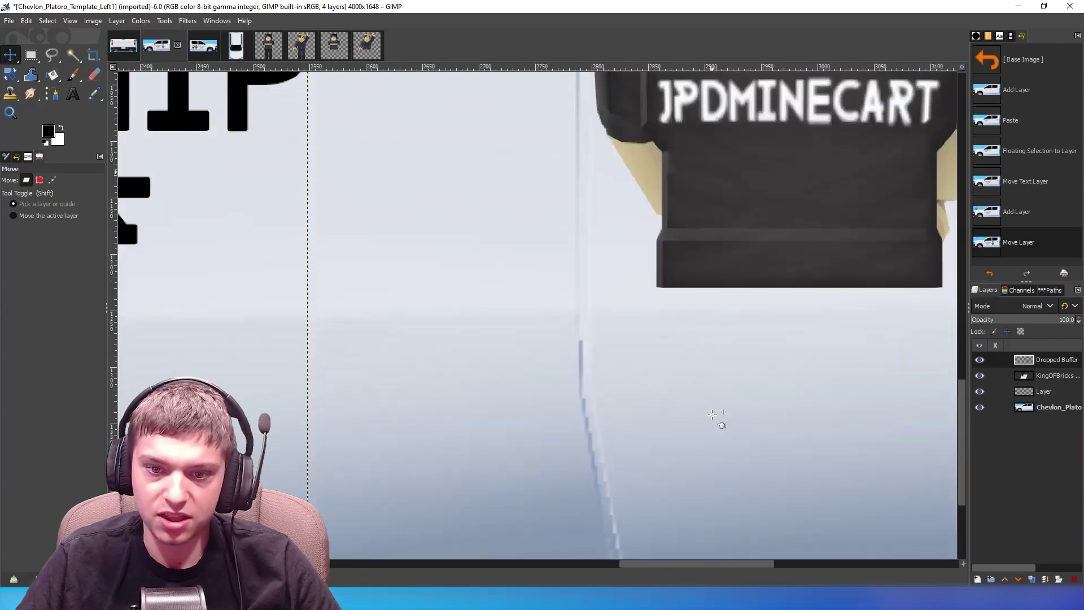
{"action": "scroll", "coordinate": [723, 371], "scroll_direction": "up", "scroll_amount": 3}
{"action": "left_click_drag", "start_coordinate": [742, 302], "coordinate": [755, 313]}
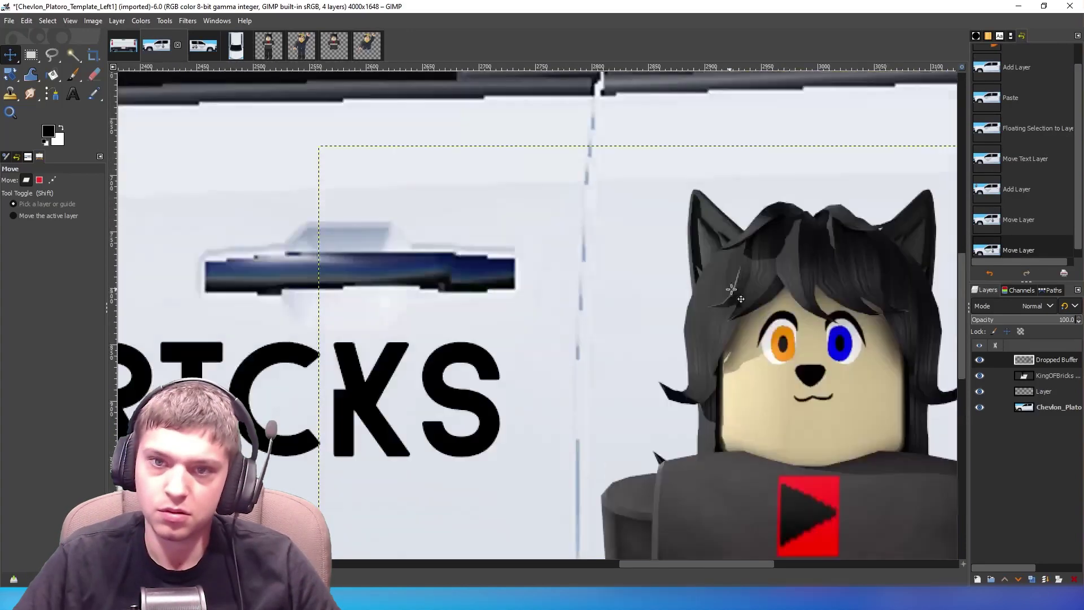
{"action": "scroll", "coordinate": [760, 314], "scroll_direction": "up", "scroll_amount": 9}
{"action": "scroll", "coordinate": [716, 324], "scroll_direction": "down", "scroll_amount": 9}
{"action": "left_click_drag", "start_coordinate": [721, 325], "coordinate": [725, 318]}
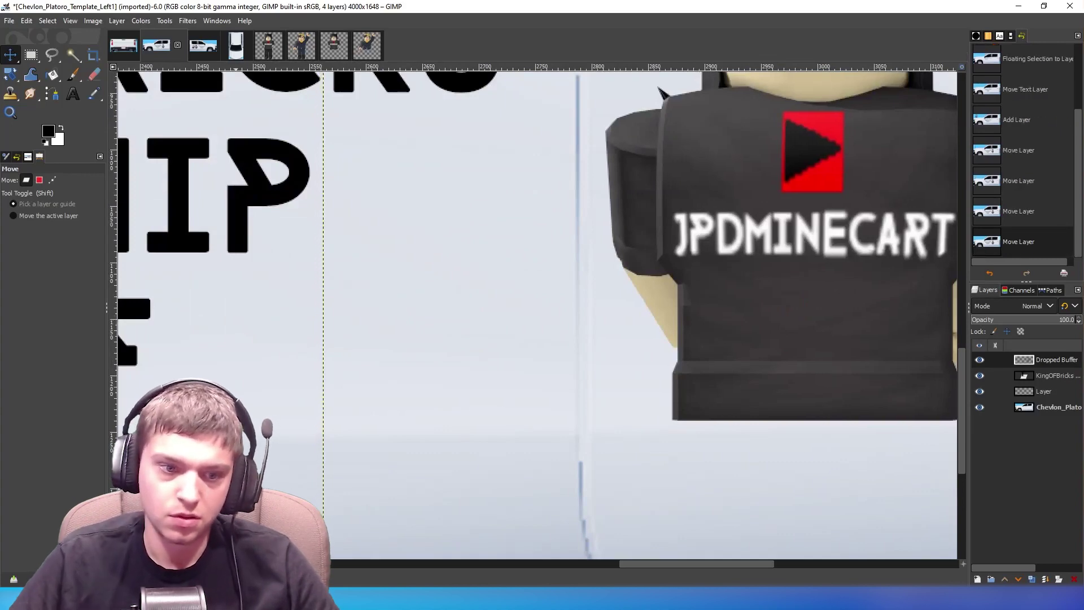
{"action": "scroll", "coordinate": [725, 318], "scroll_direction": "down", "scroll_amount": 3}
Add the unflipped legless King character as a layer on the left-side template and try it behind Jpd on the rear door
{"action": "left_click_drag", "start_coordinate": [333, 55], "coordinate": [1059, 359]}
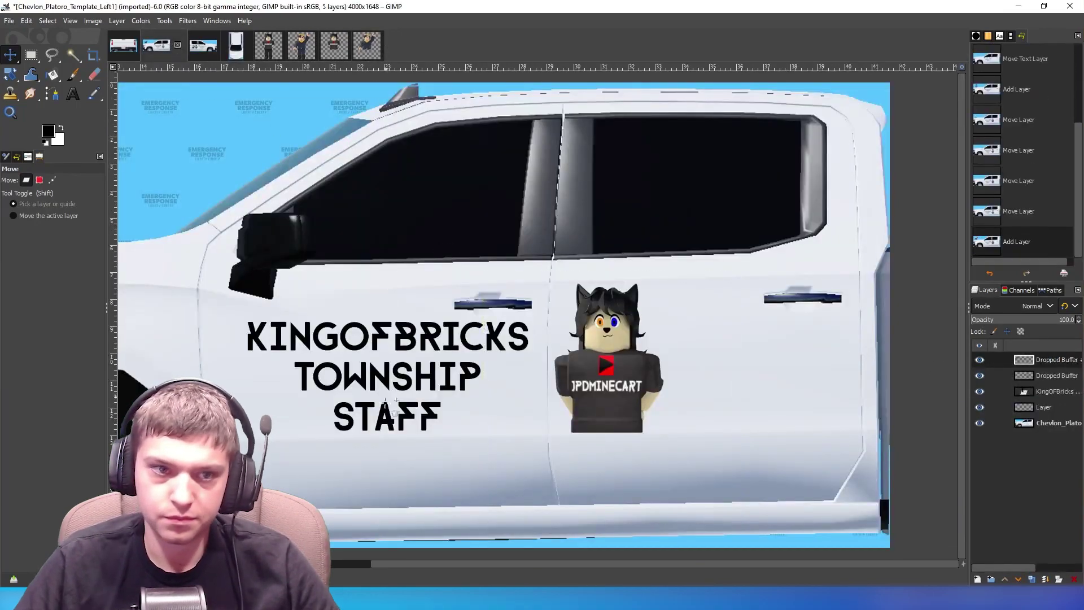
{"action": "left_click_drag", "start_coordinate": [452, 564], "coordinate": [267, 564]}
{"action": "left_click_drag", "start_coordinate": [185, 170], "coordinate": [808, 365]}
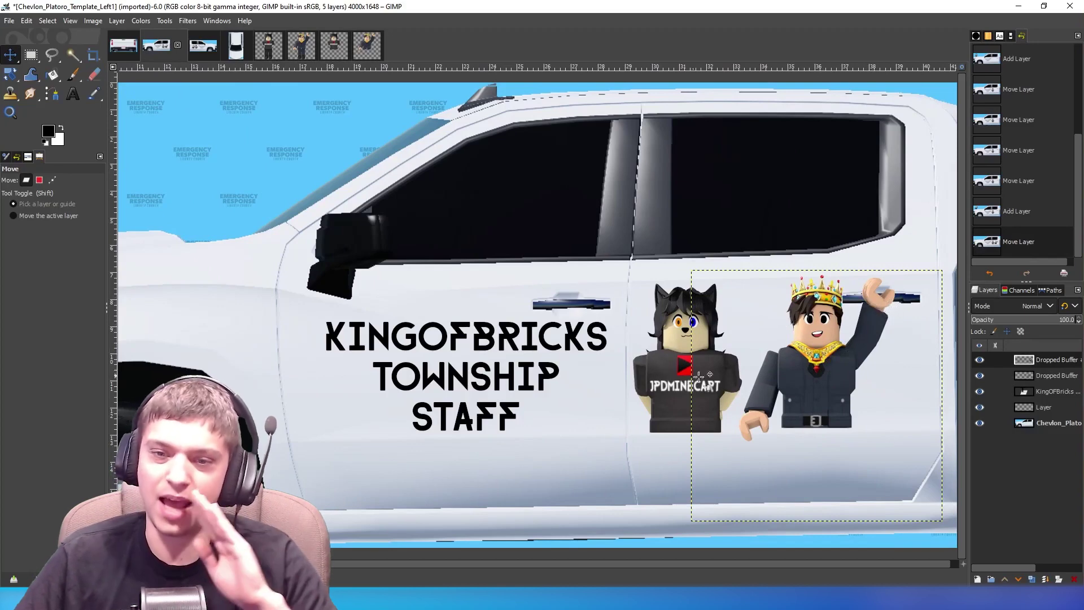
Try swapping the characters so King stands ahead of Jpd with hems aligned, and revert the template to before these moves
{"action": "left_click_drag", "start_coordinate": [810, 375], "coordinate": [559, 375]}
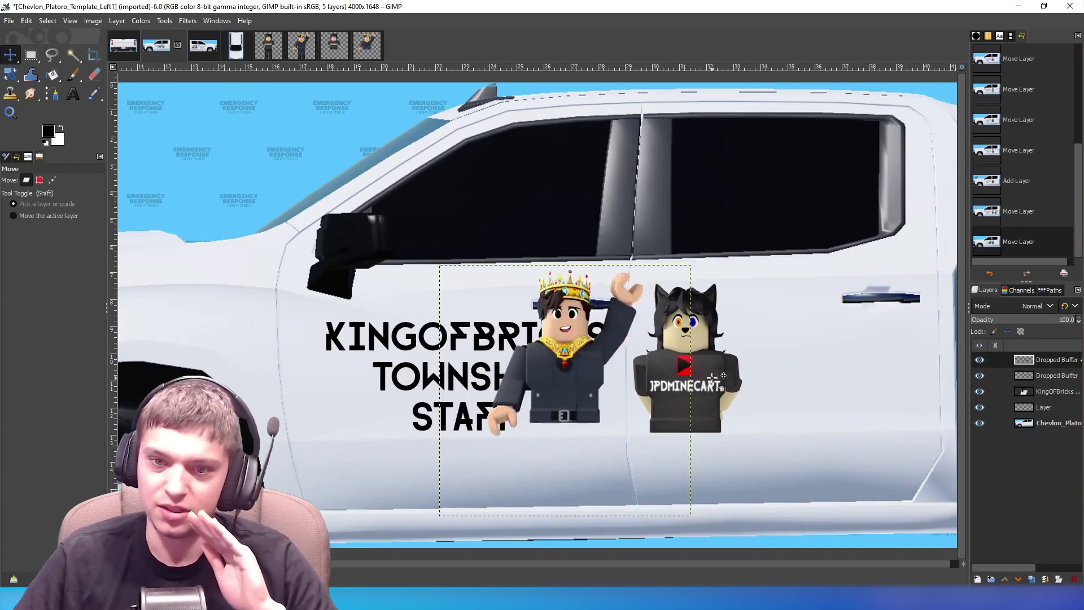
{"action": "left_click", "coordinate": [1042, 380]}
{"action": "left_click_drag", "start_coordinate": [710, 379], "coordinate": [823, 383]}
{"action": "left_click_drag", "start_coordinate": [560, 381], "coordinate": [678, 381]}
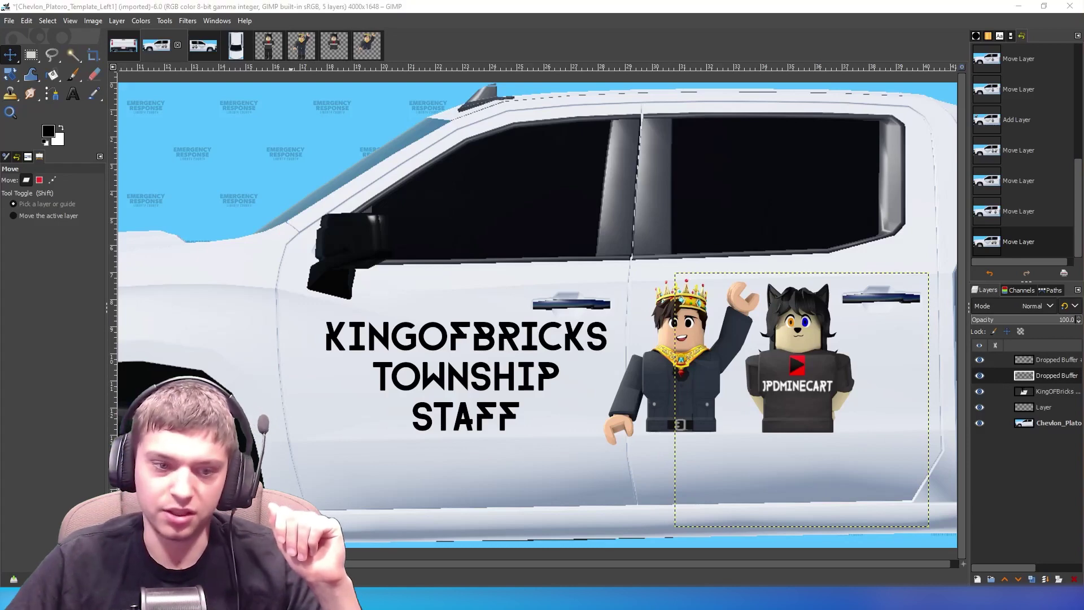
{"action": "key", "text": "1"}
{"action": "left_click_drag", "start_coordinate": [485, 564], "coordinate": [647, 564]}
{"action": "left_click_drag", "start_coordinate": [390, 359], "coordinate": [399, 360]}
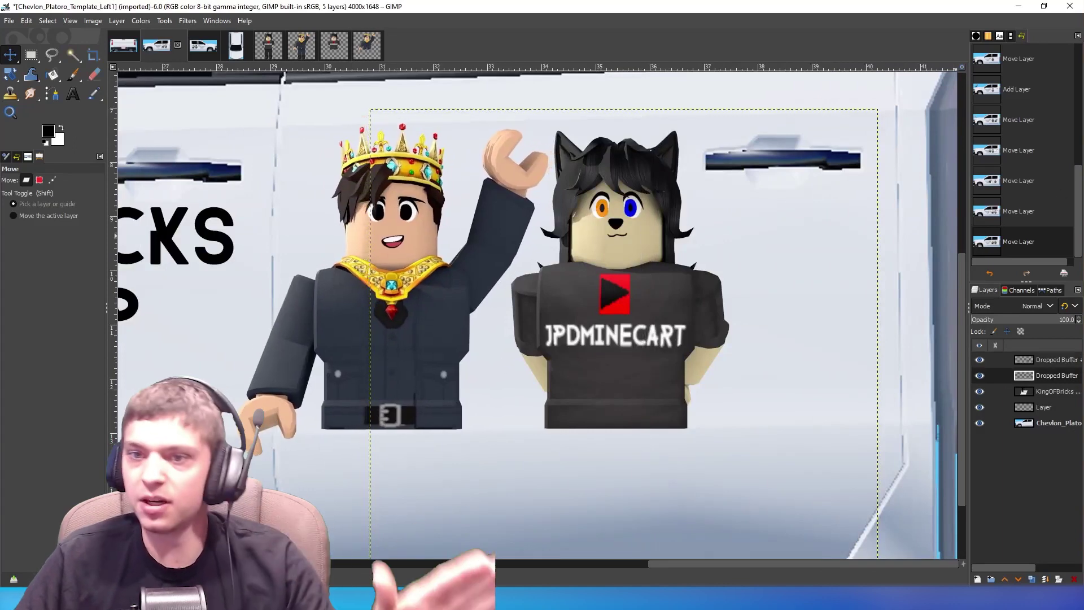
{"action": "left_click", "coordinate": [1015, 183]}
{"action": "scroll", "coordinate": [1021, 209], "scroll_direction": "up", "scroll_amount": 2}
{"action": "left_click", "coordinate": [1018, 141]}
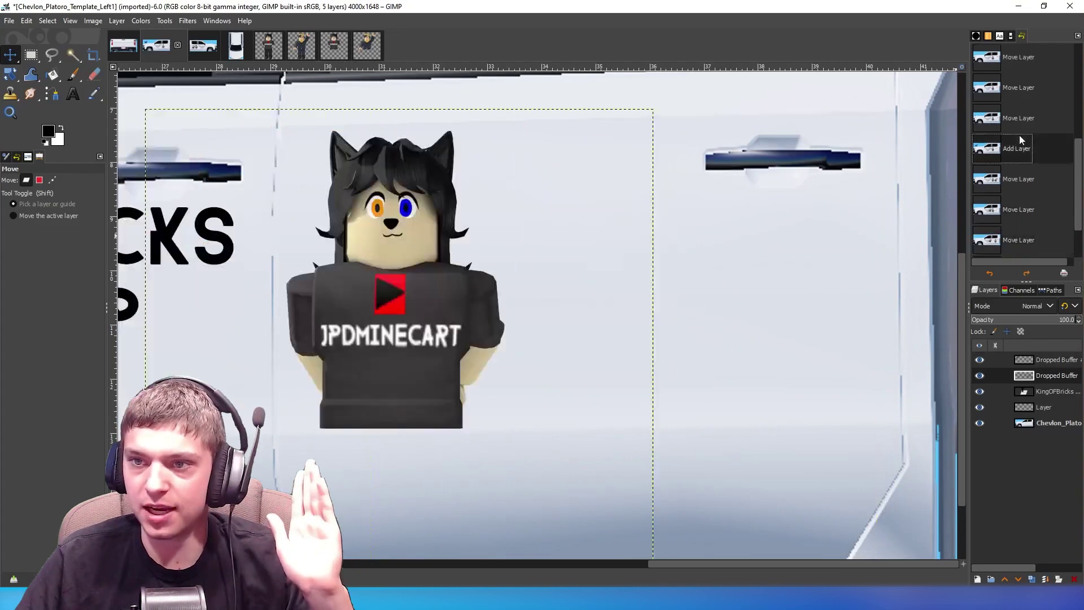
Copy the 890 × 890 px legless King character into a new image and flip that image horizontally
{"action": "left_click", "coordinate": [367, 45]}
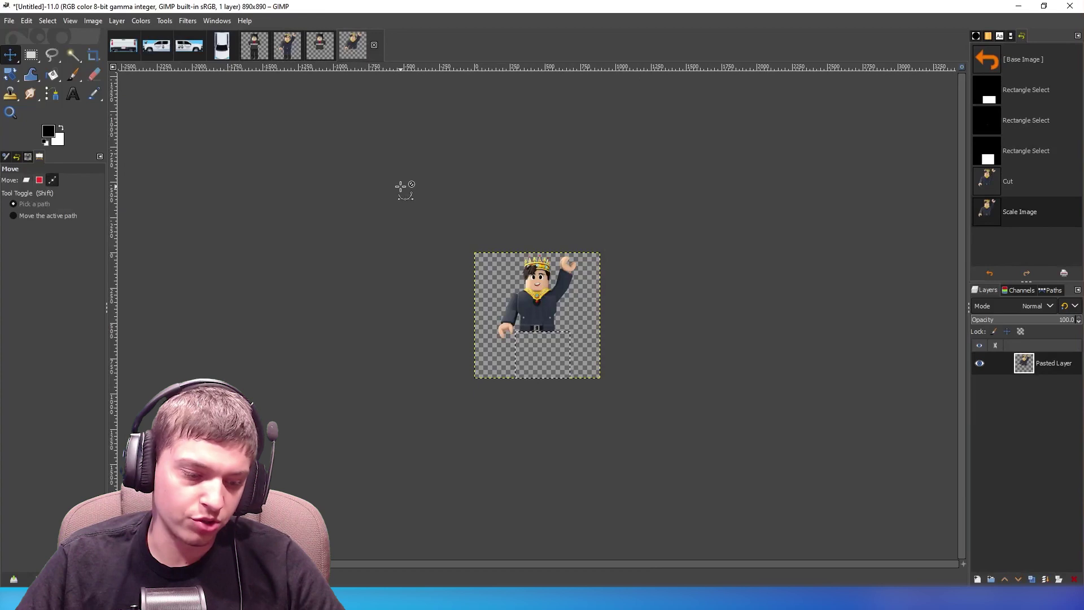
{"action": "key", "text": "ctrl+a"}
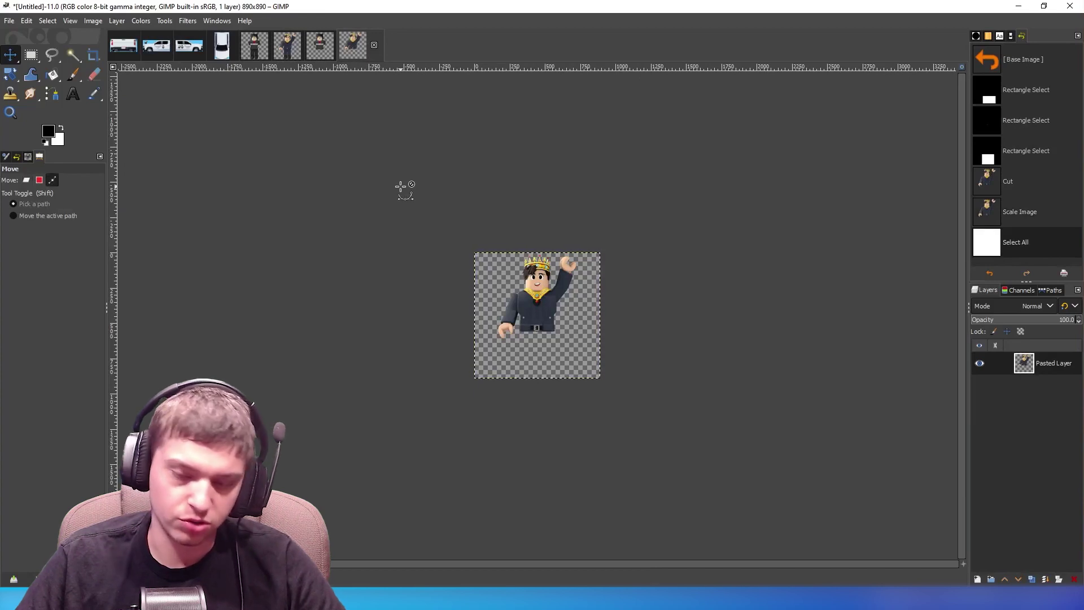
{"action": "key", "text": "ctrl+shift+v"}
{"action": "right_click", "coordinate": [524, 311]}
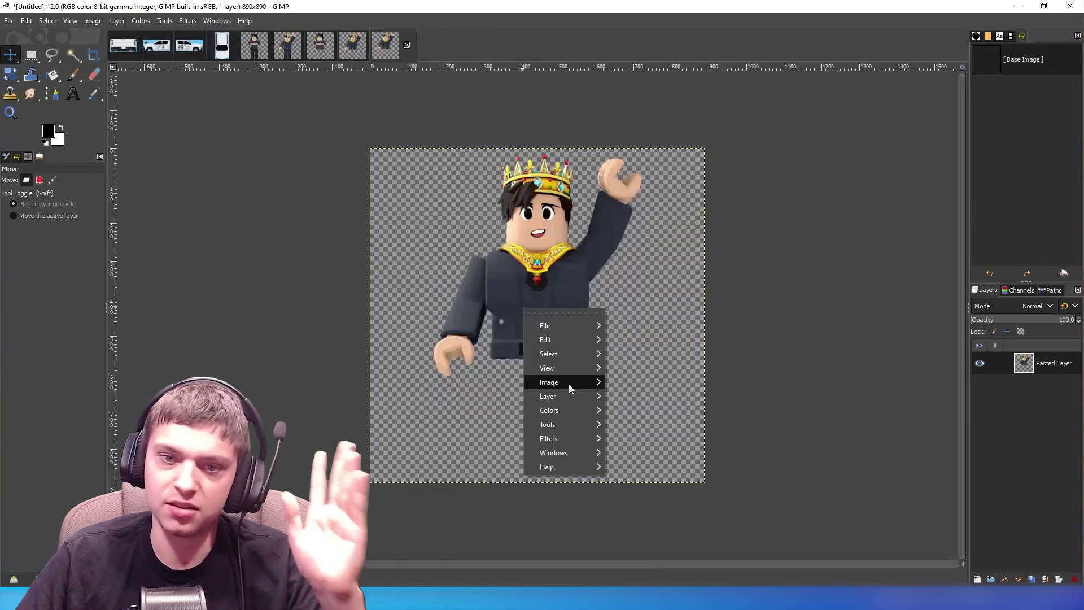
{"action": "mouse_move", "coordinate": [568, 384]}
{"action": "mouse_move", "coordinate": [699, 340]}
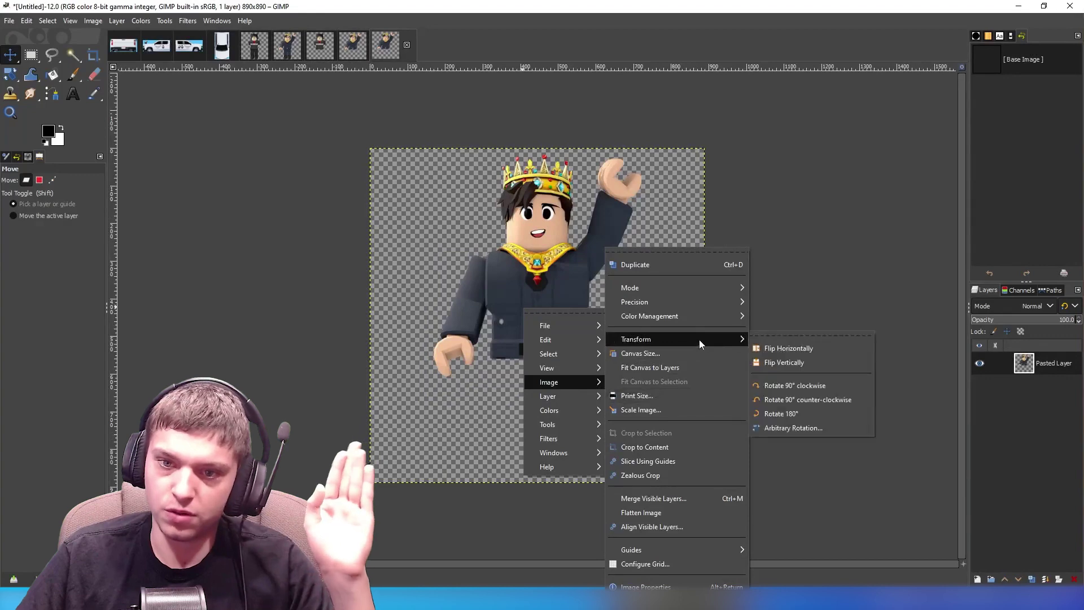
{"action": "left_click", "coordinate": [770, 348]}
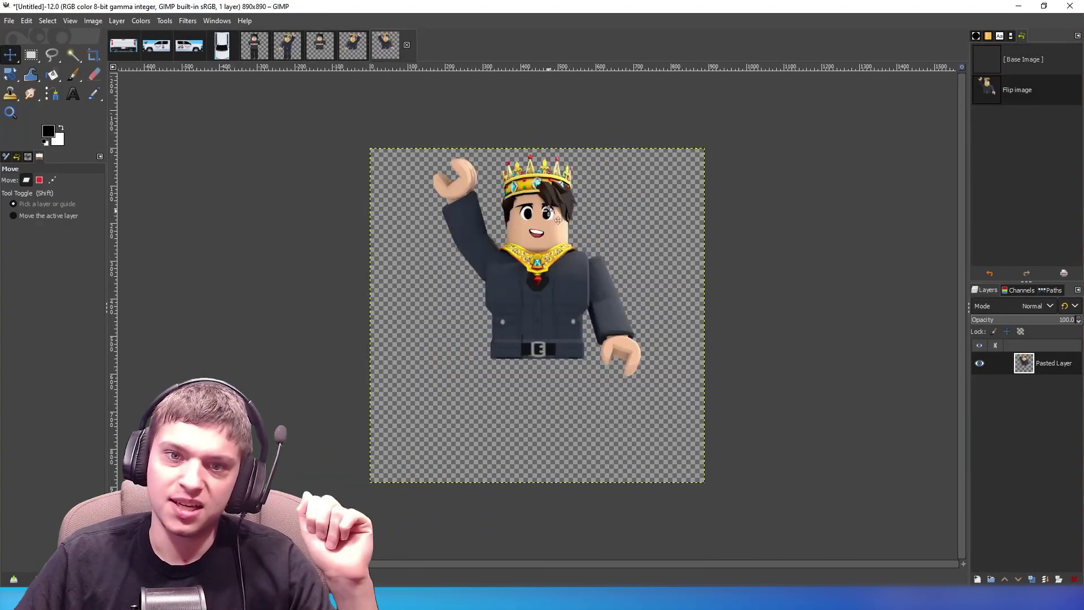
Add the flipped King character as a layer on the left-side template and delete the unflipped King layer
{"action": "left_click_drag", "start_coordinate": [377, 50], "coordinate": [1038, 376]}
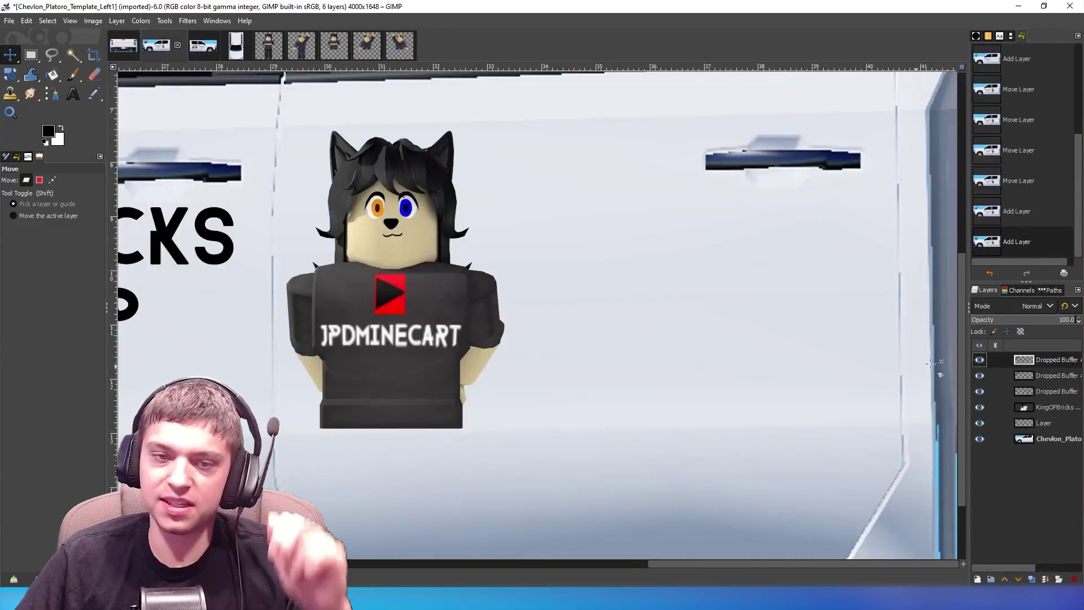
{"action": "right_click", "coordinate": [1063, 362]}
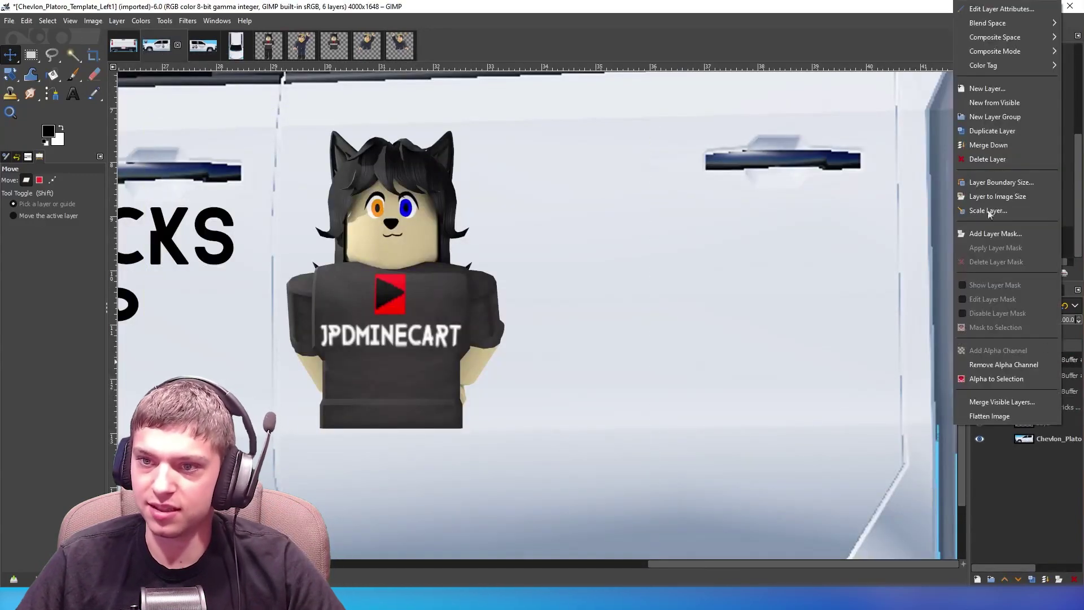
{"action": "left_click", "coordinate": [993, 159]}
Place the flipped King layer behind Jpd on the left-side rear door, with the bottoms of both characters aligned
{"action": "left_click_drag", "start_coordinate": [666, 563], "coordinate": [249, 562]}
{"action": "scroll", "coordinate": [196, 260], "scroll_direction": "up", "scroll_amount": 3}
{"action": "left_click_drag", "start_coordinate": [186, 138], "coordinate": [726, 217]}
{"action": "left_click_drag", "start_coordinate": [1053, 469], "coordinate": [758, 502]}
{"action": "scroll", "coordinate": [663, 392], "scroll_direction": "down", "scroll_amount": 3}
{"action": "left_click_drag", "start_coordinate": [654, 338], "coordinate": [661, 354]}
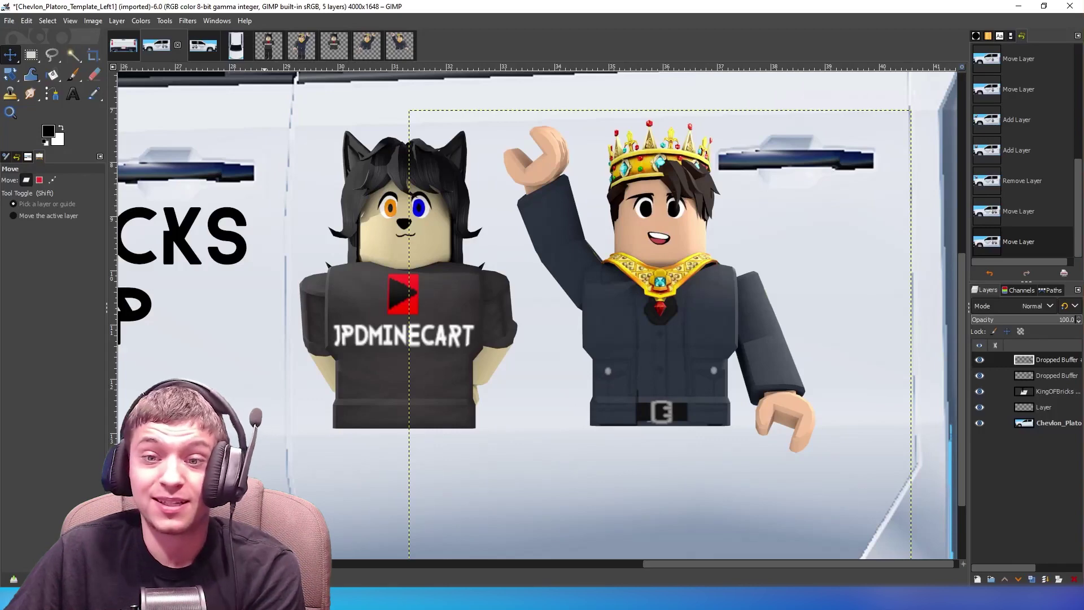
{"action": "key", "text": "minus"}
{"action": "key", "text": "minus"}
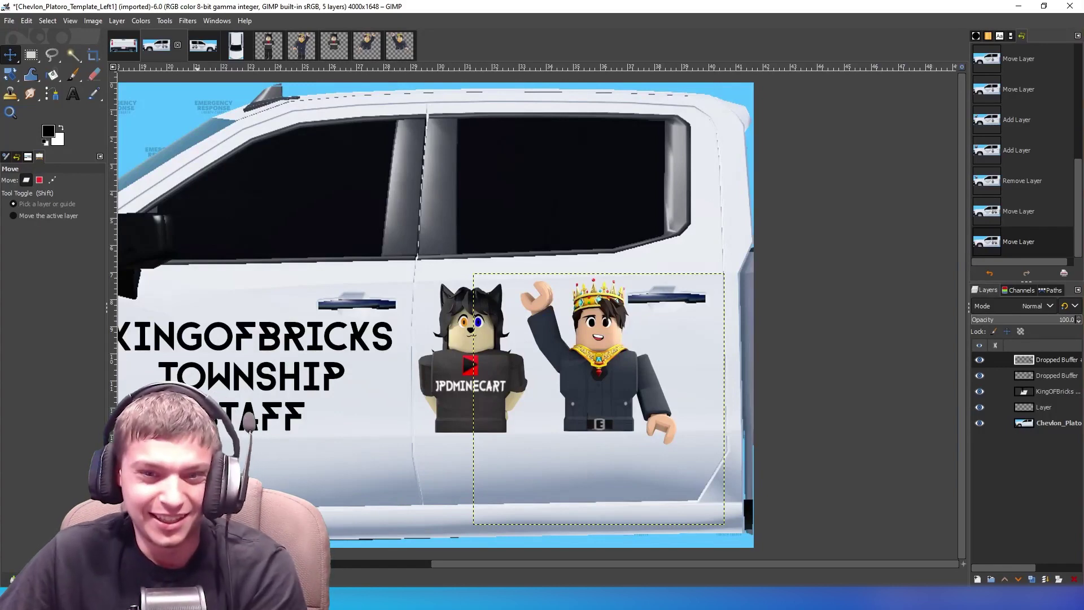
{"action": "key", "text": "minus"}
{"action": "key", "text": "minus"}
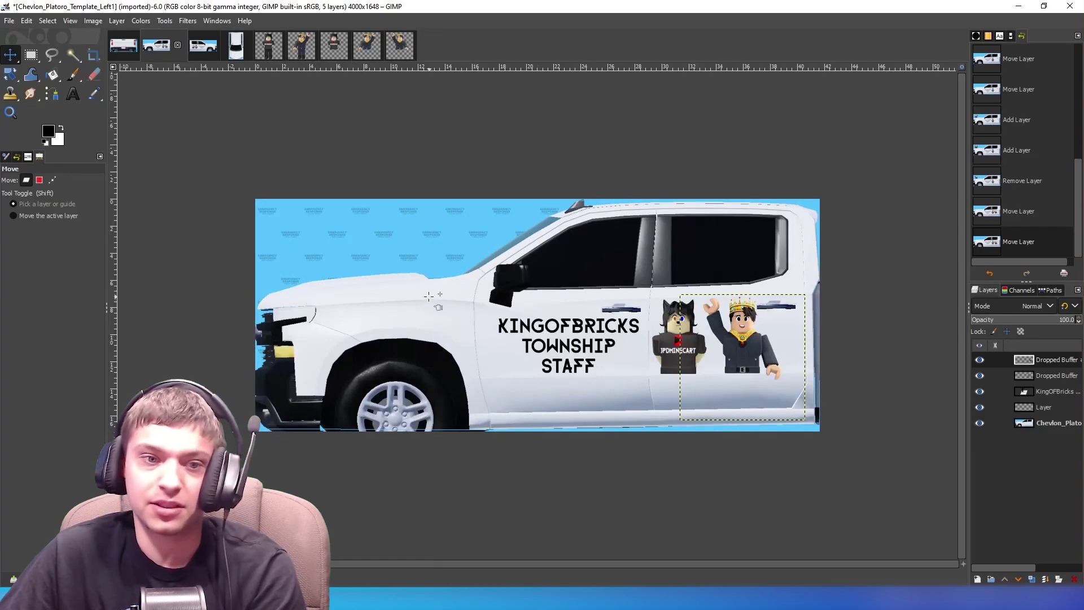
Copy the full-body Jpd character into a new image and place it directly after the full-body King image in the open-image order
{"action": "left_click", "coordinate": [123, 51]}
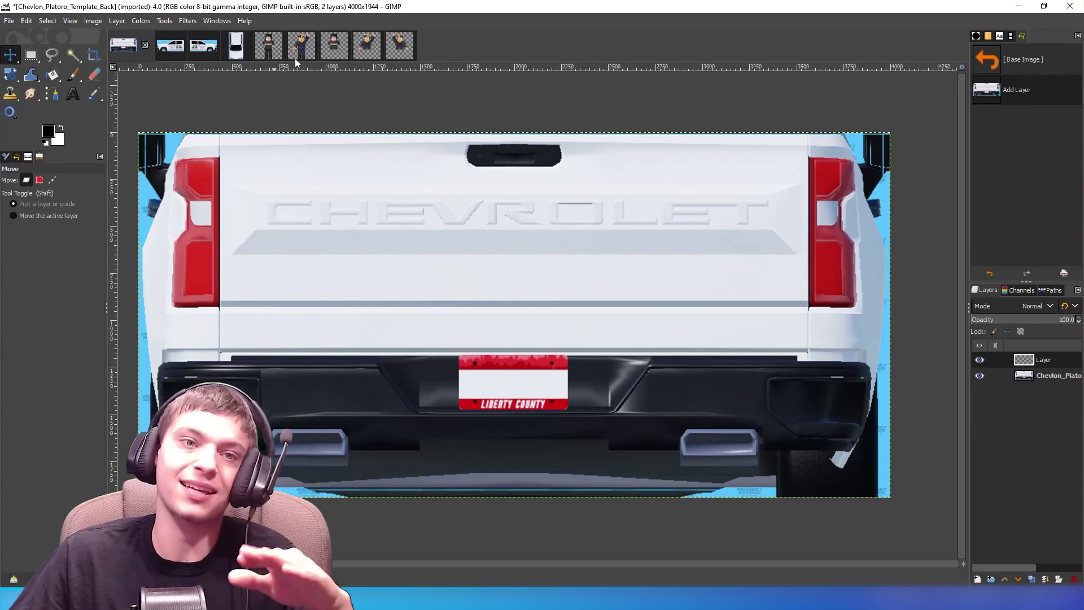
{"action": "left_click", "coordinate": [271, 55]}
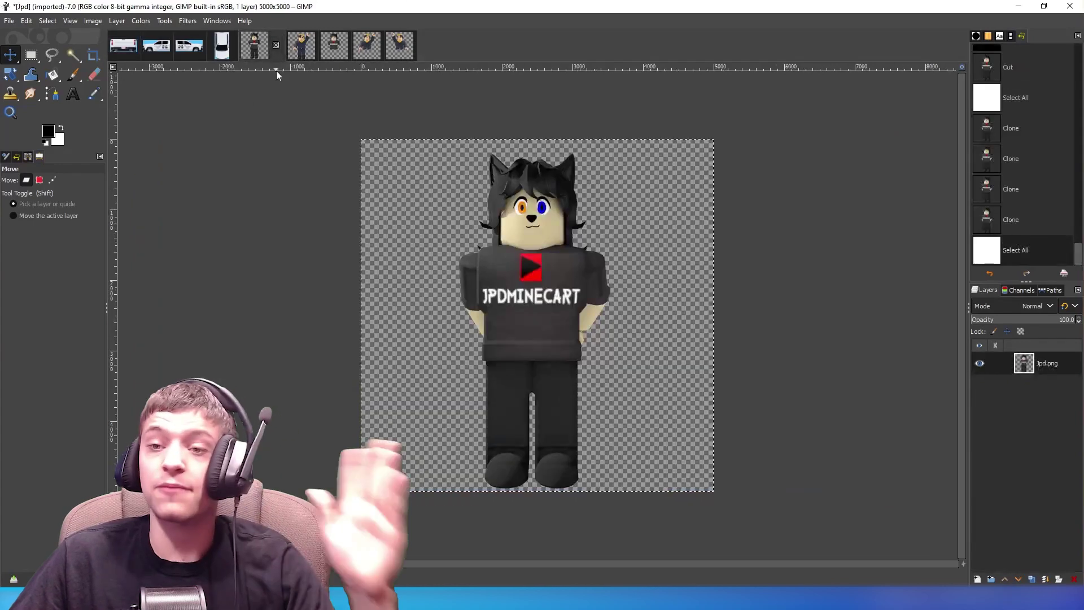
{"action": "left_click", "coordinate": [124, 52]}
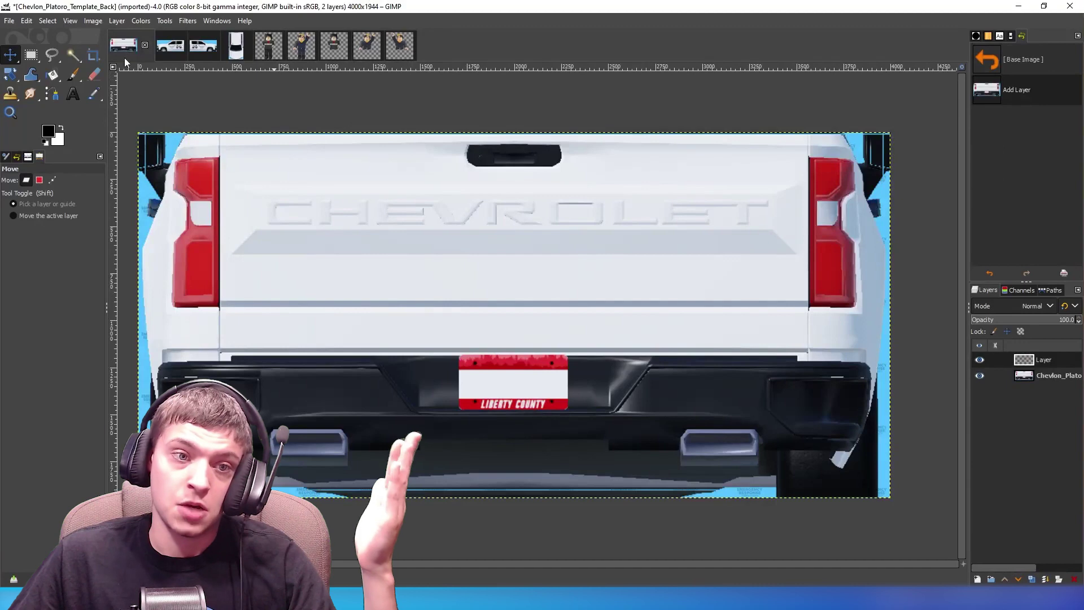
{"action": "left_click", "coordinate": [268, 49]}
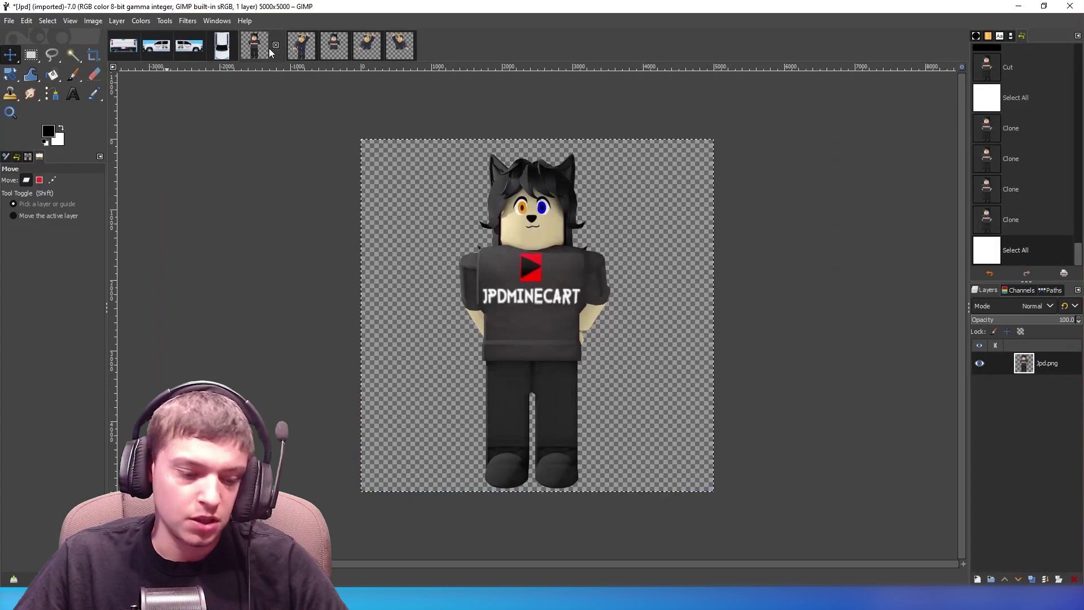
{"action": "key", "text": "ctrl+a"}
{"action": "key", "text": "ctrl+c"}
{"action": "key", "text": "ctrl+shift+v"}
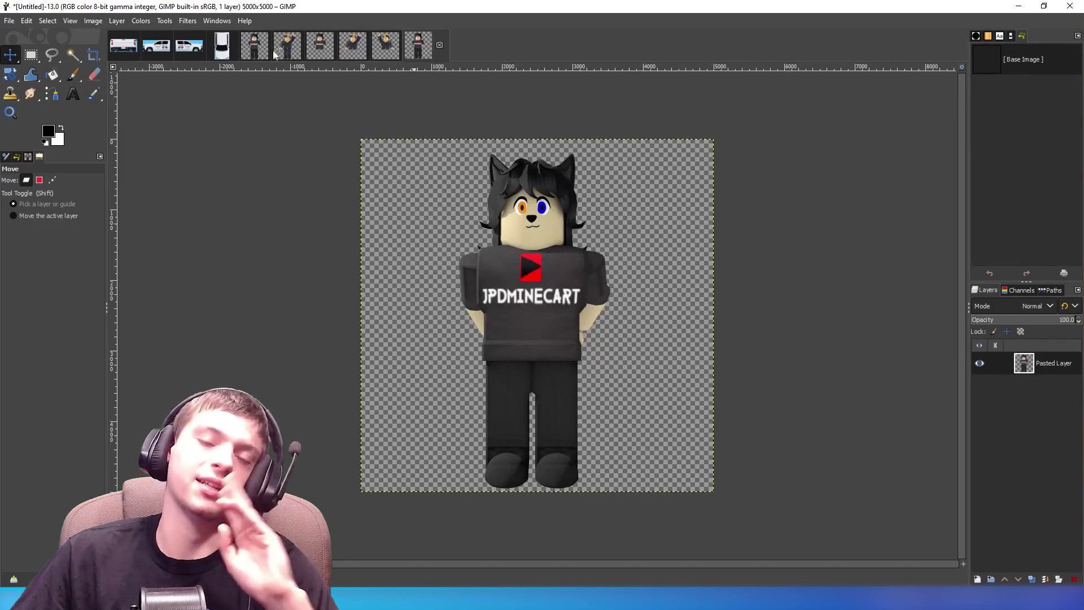
{"action": "left_click_drag", "start_coordinate": [421, 48], "coordinate": [320, 48]}
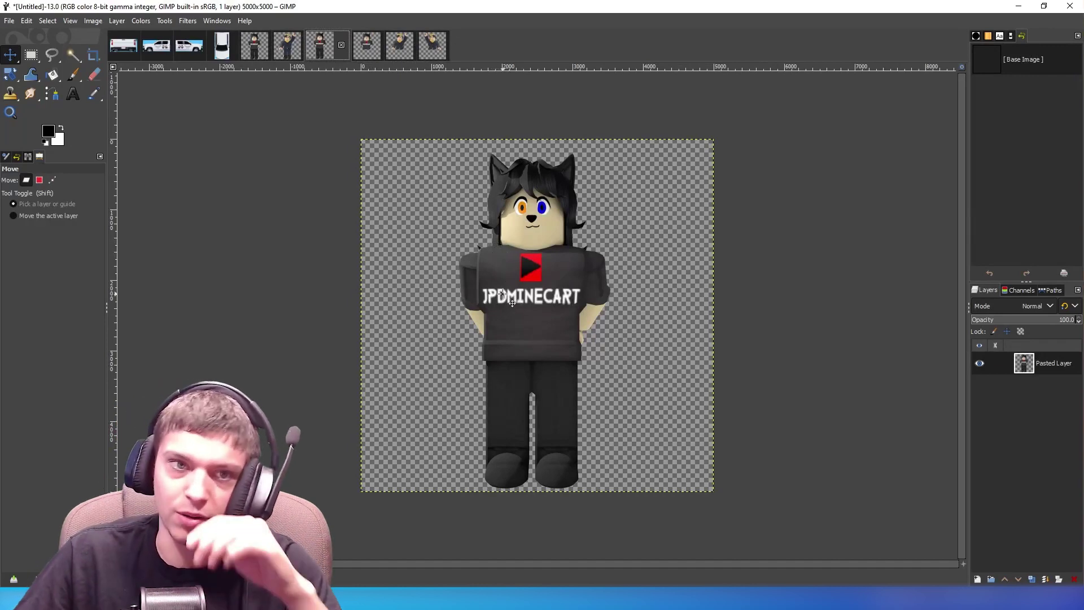
Scale the new full-body Jpd image to 800 × 800 px, using the back template's image size as reference
{"action": "right_click", "coordinate": [509, 327]}
{"action": "mouse_move", "coordinate": [541, 398]}
{"action": "left_click", "coordinate": [612, 411]}
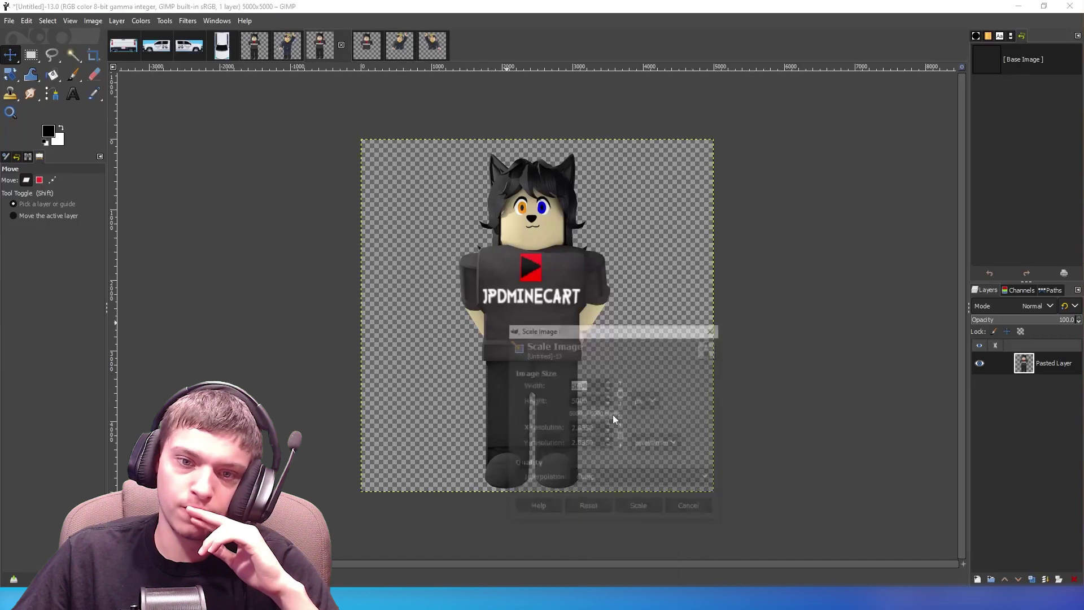
{"action": "left_click", "coordinate": [129, 52]}
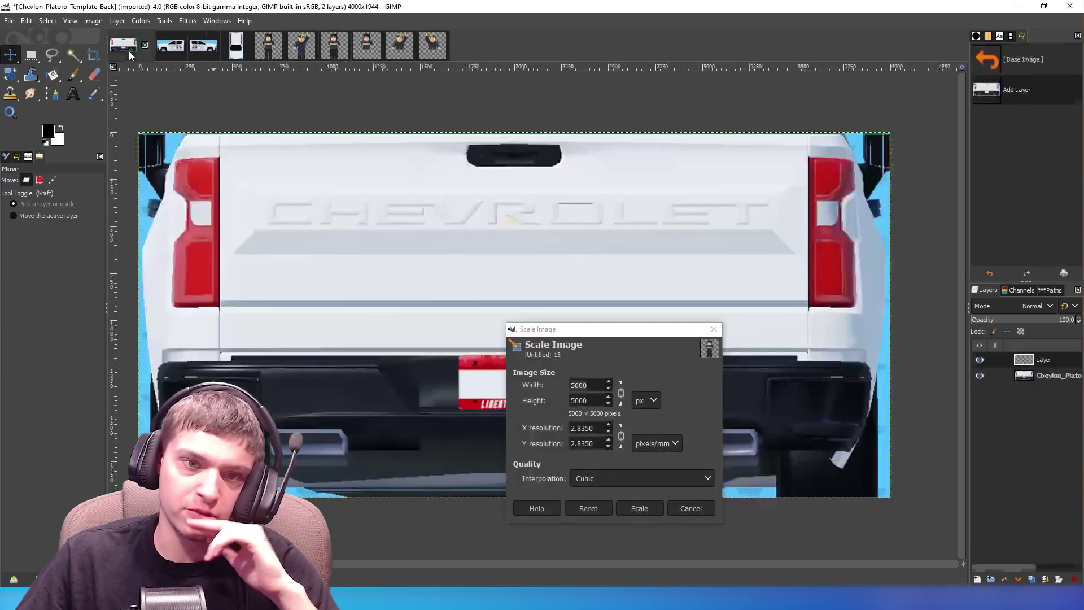
{"action": "right_click", "coordinate": [362, 248]}
{"action": "mouse_move", "coordinate": [425, 324]}
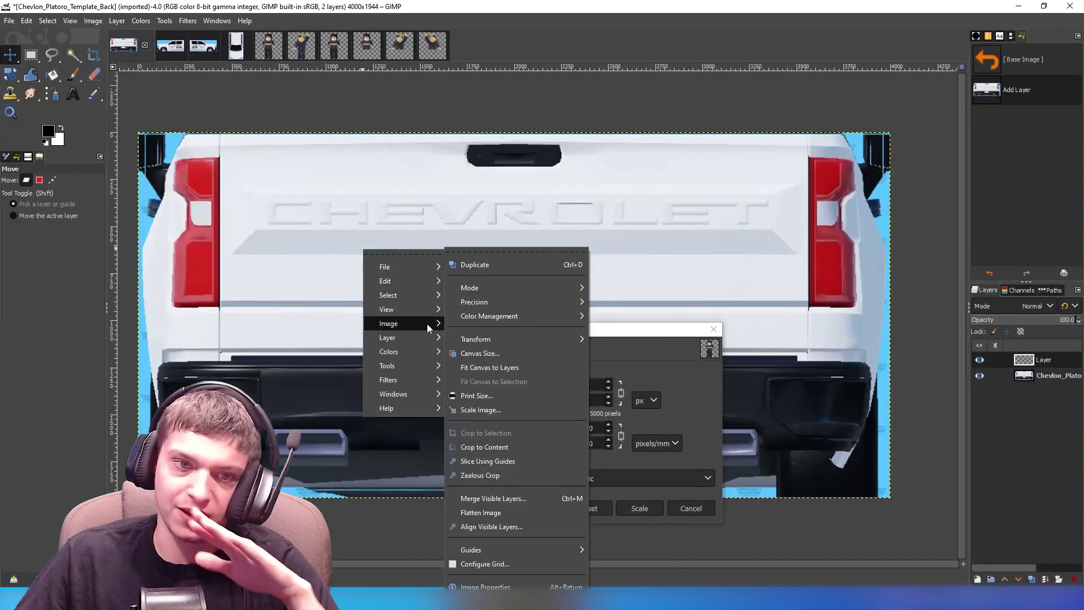
{"action": "left_click", "coordinate": [517, 411]}
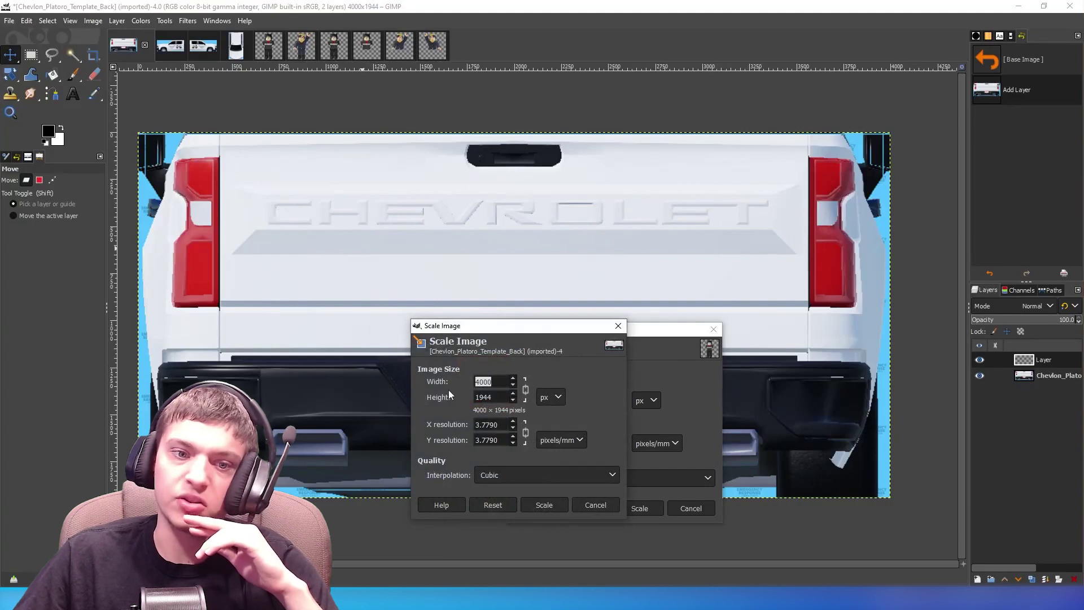
{"action": "left_click_drag", "start_coordinate": [486, 332], "coordinate": [349, 317]}
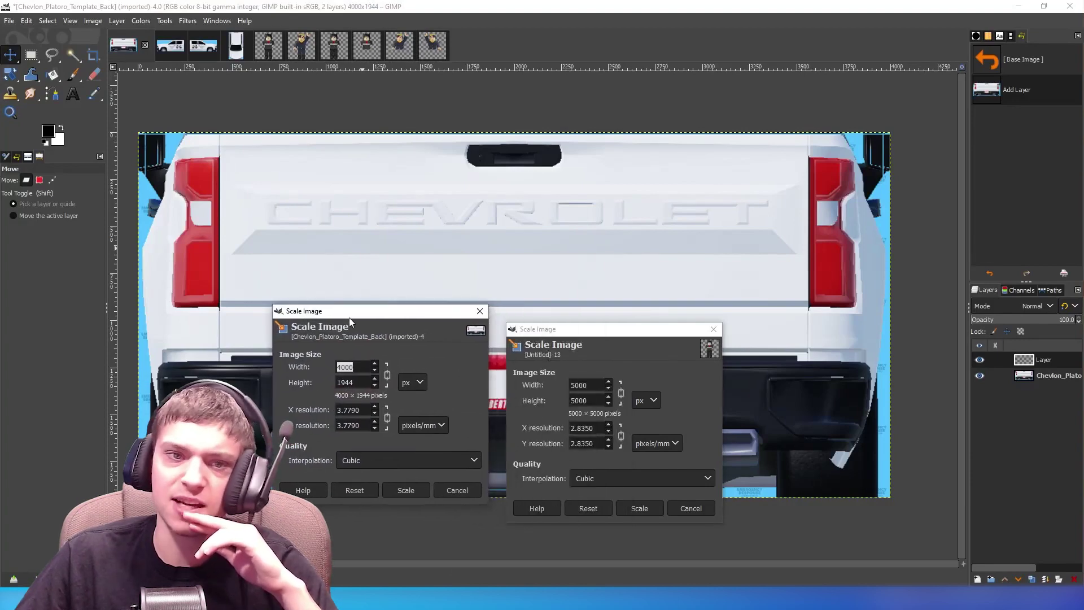
{"action": "left_click", "coordinate": [595, 402]}
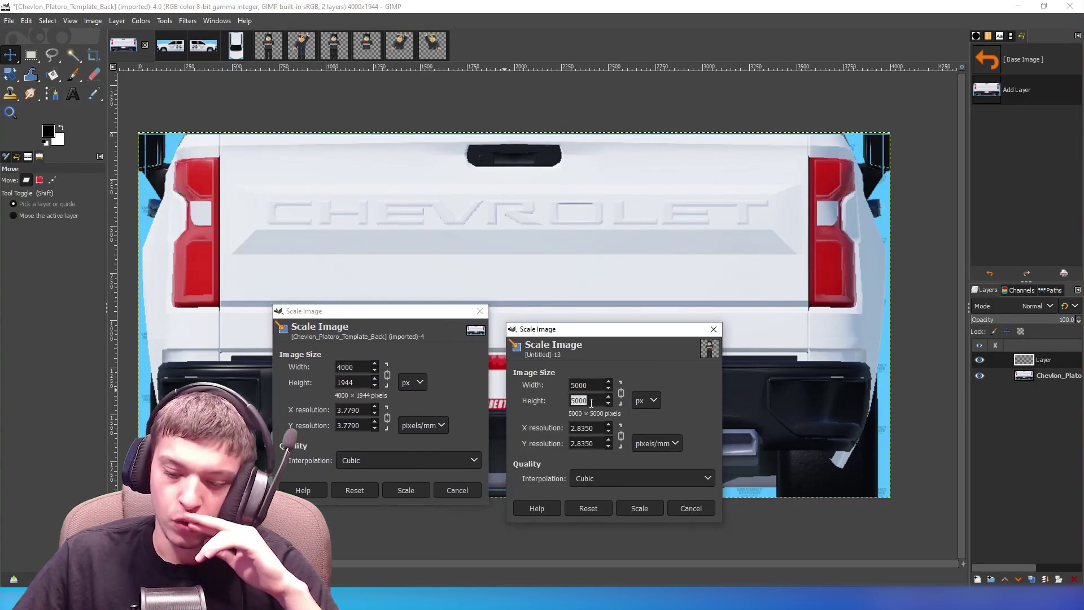
{"action": "type", "text": "800"}
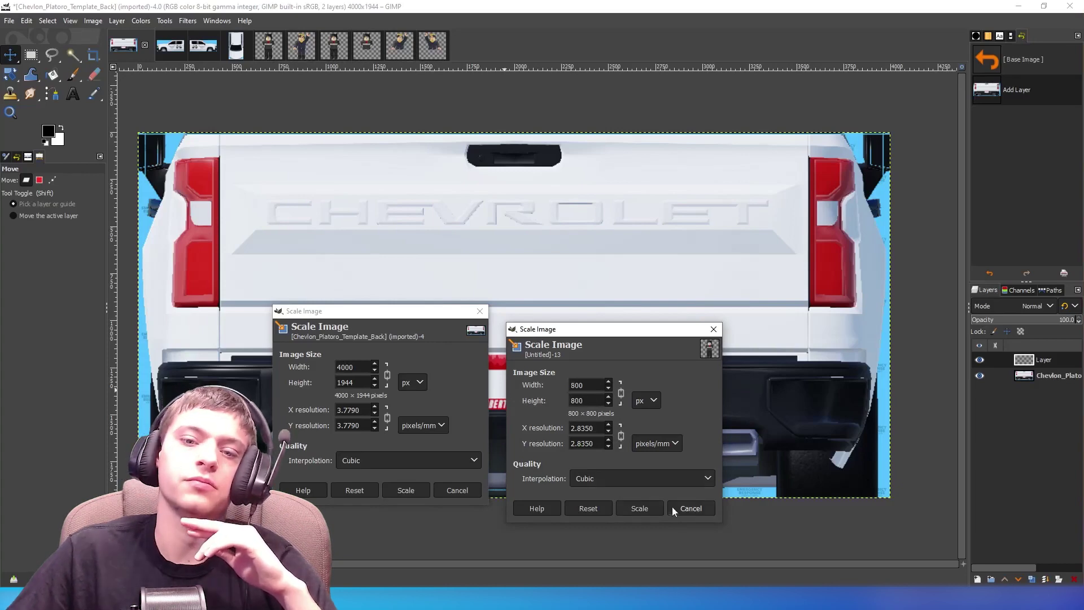
{"action": "left_click", "coordinate": [646, 507]}
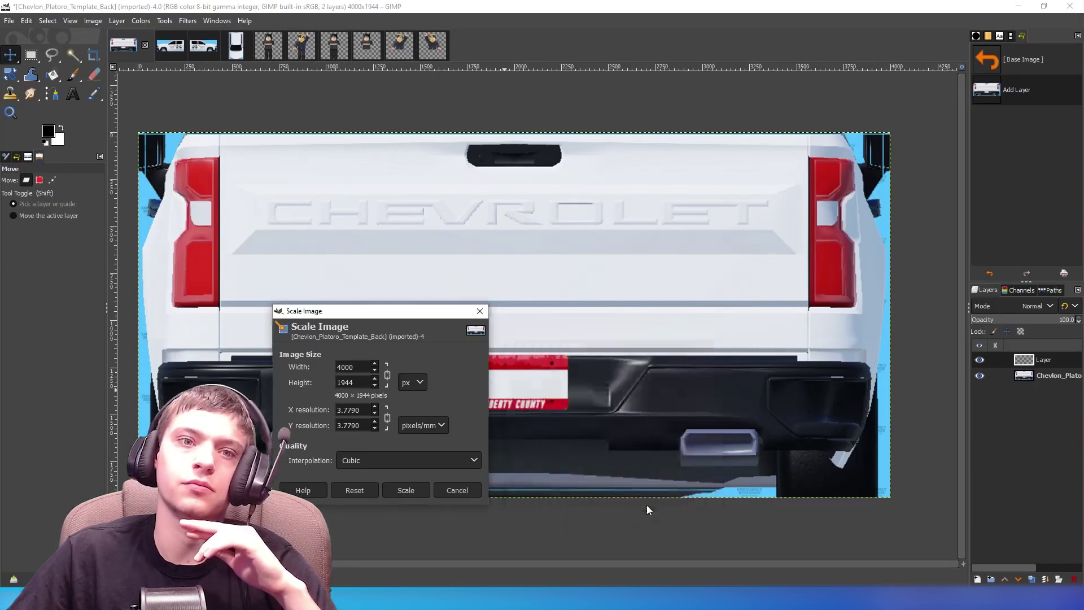
Try the 800 px full-body Jpd as a layer near the left end of the back template's tailgate, and revert the template to its base image
{"action": "left_click", "coordinate": [328, 52]}
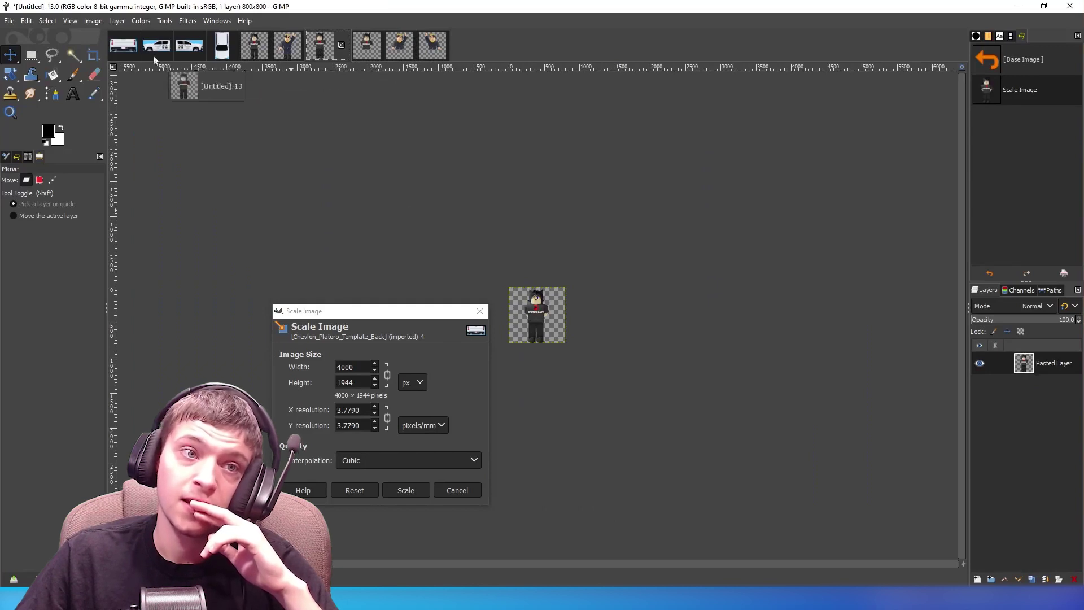
{"action": "left_click", "coordinate": [165, 50]}
{"action": "left_click", "coordinate": [334, 46]}
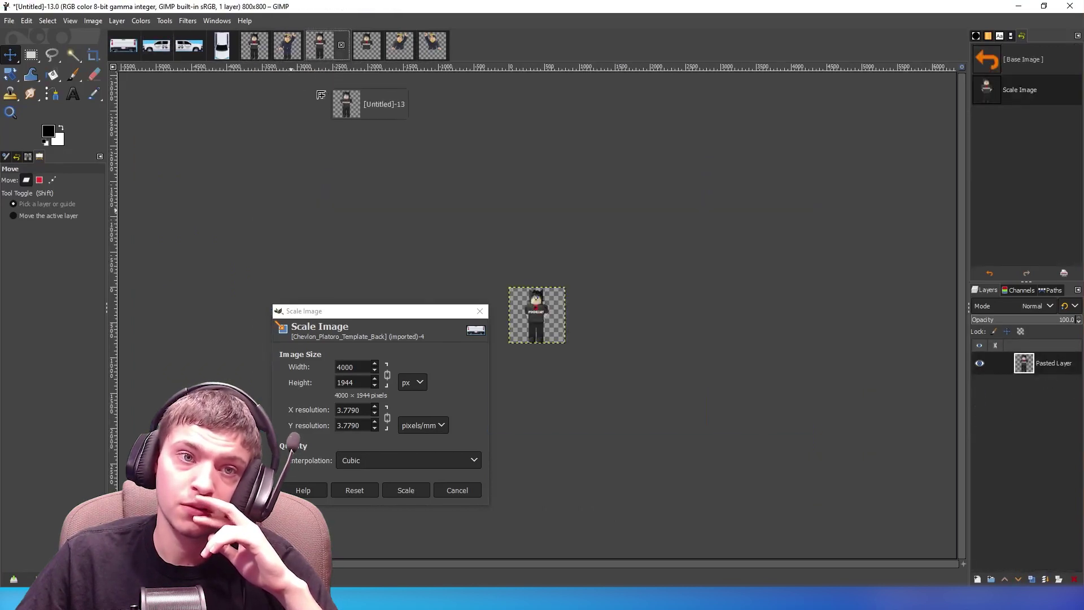
{"action": "left_click_drag", "start_coordinate": [134, 41], "coordinate": [1026, 361]}
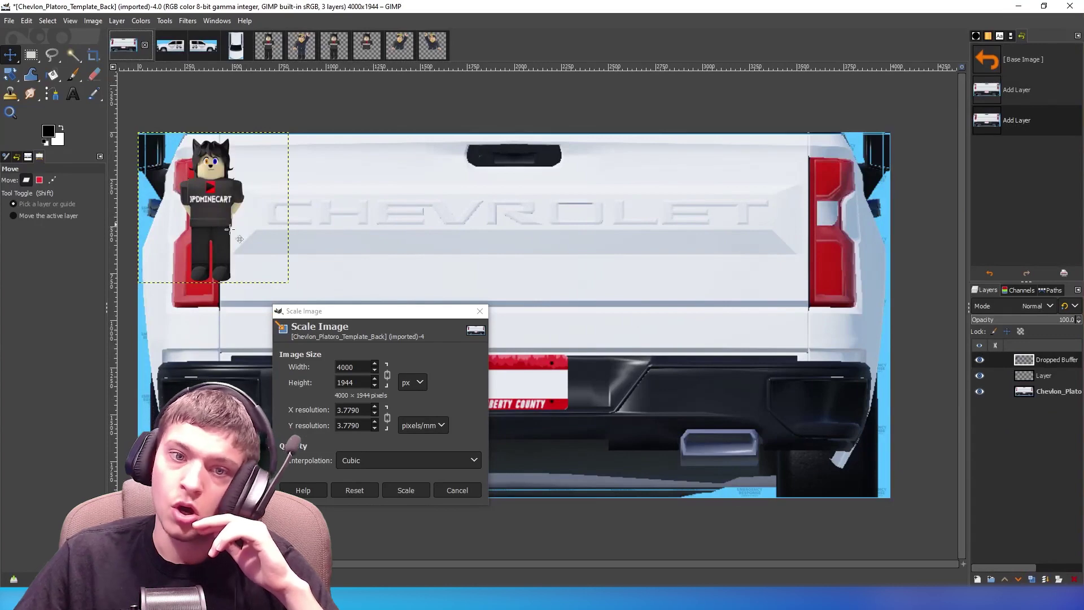
{"action": "left_click_drag", "start_coordinate": [386, 323], "coordinate": [196, 349]}
{"action": "left_click_drag", "start_coordinate": [213, 215], "coordinate": [288, 226]}
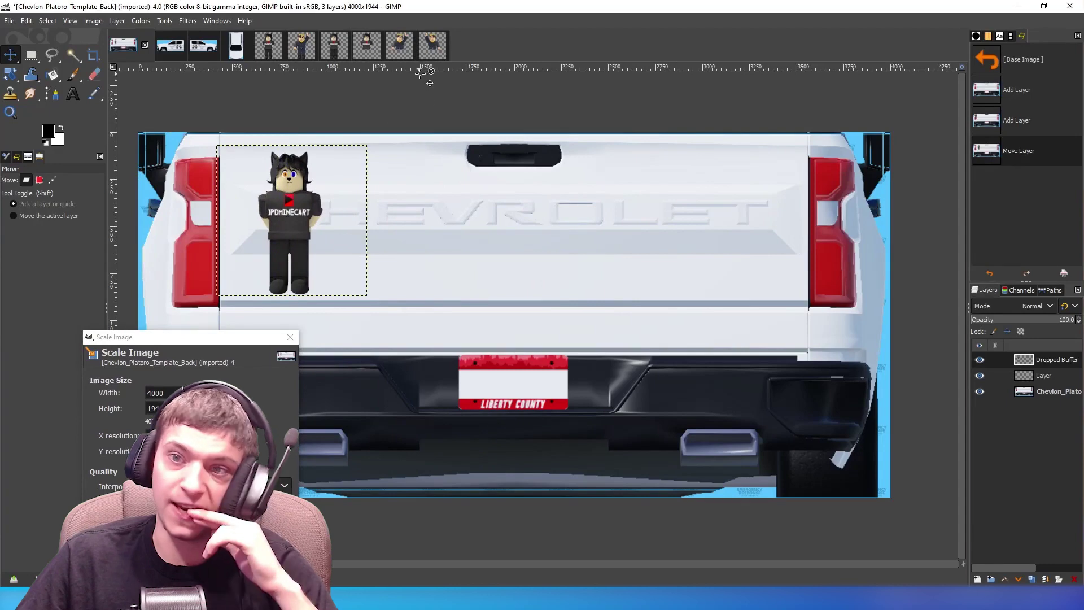
{"action": "left_click", "coordinate": [1023, 117]}
{"action": "left_click", "coordinate": [1014, 61]}
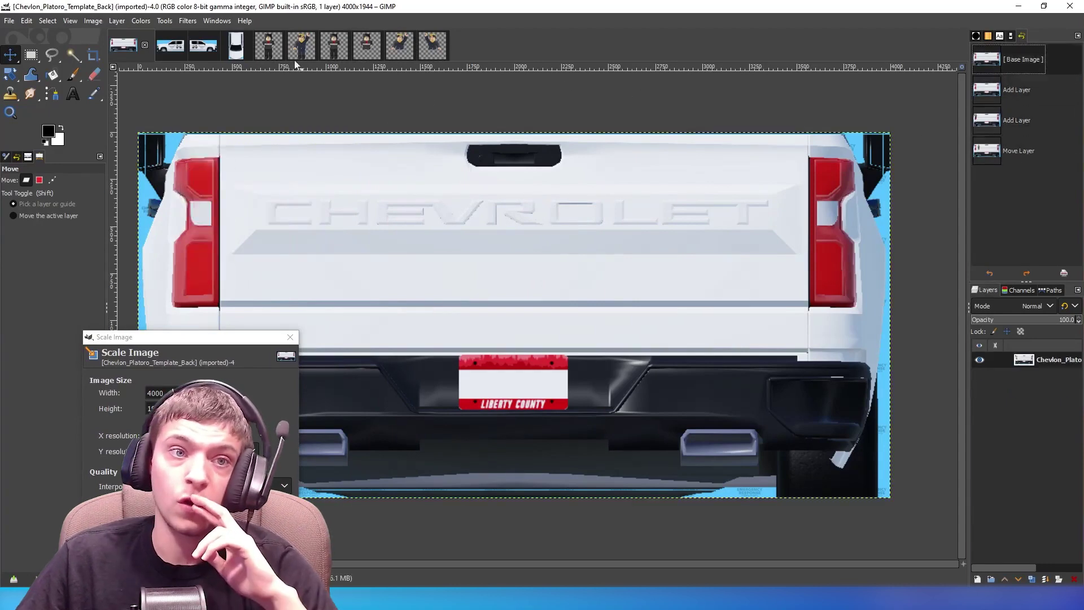
Undo the full-body Jpd image's scaling and rescale it from full resolution to 820 px wide
{"action": "left_click", "coordinate": [339, 51]}
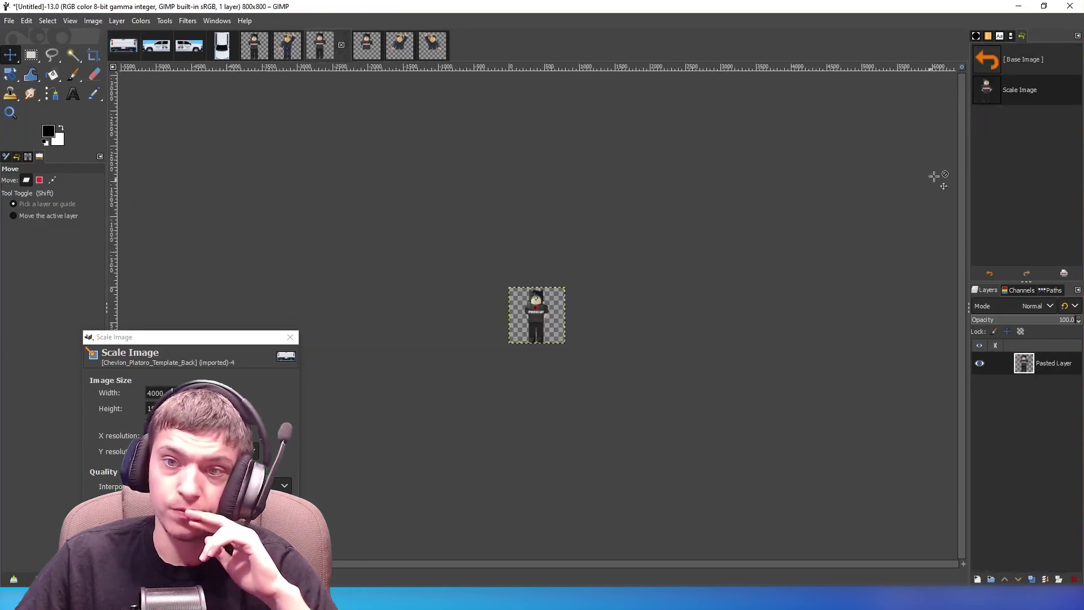
{"action": "scroll", "coordinate": [421, 363], "scroll_direction": "up", "scroll_amount": 5}
{"action": "right_click", "coordinate": [546, 334]}
{"action": "mouse_move", "coordinate": [592, 408]}
{"action": "left_click", "coordinate": [656, 408]}
{"action": "type", "text": "820"}
{"action": "left_click", "coordinate": [700, 500]}
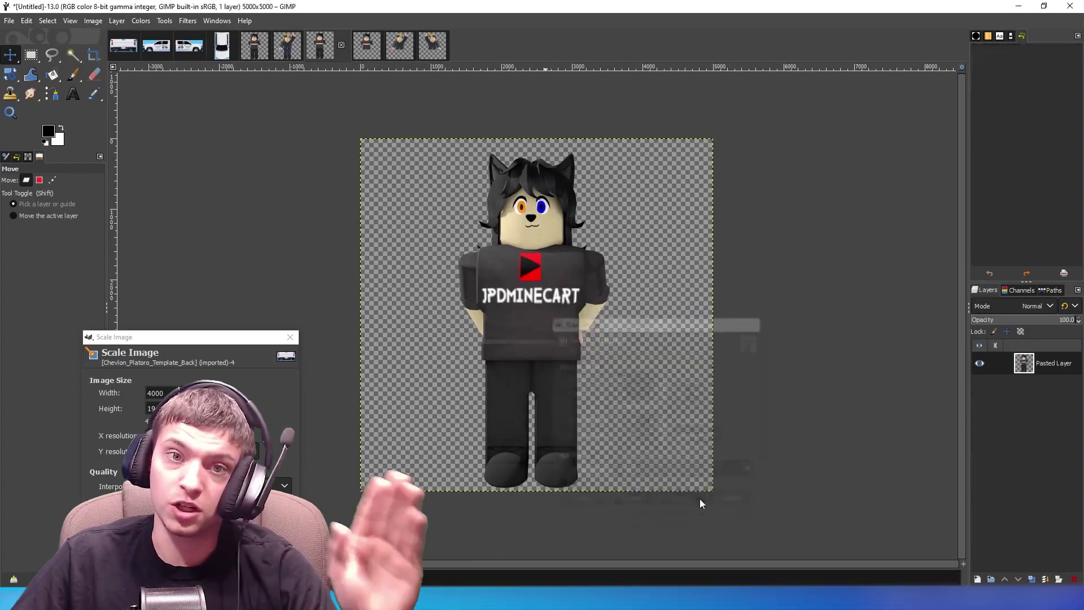
Try the 820 px Jpd as a layer on the tailgate's left end, and revert the back template to its base image
{"action": "left_click_drag", "start_coordinate": [320, 45], "coordinate": [537, 176]}
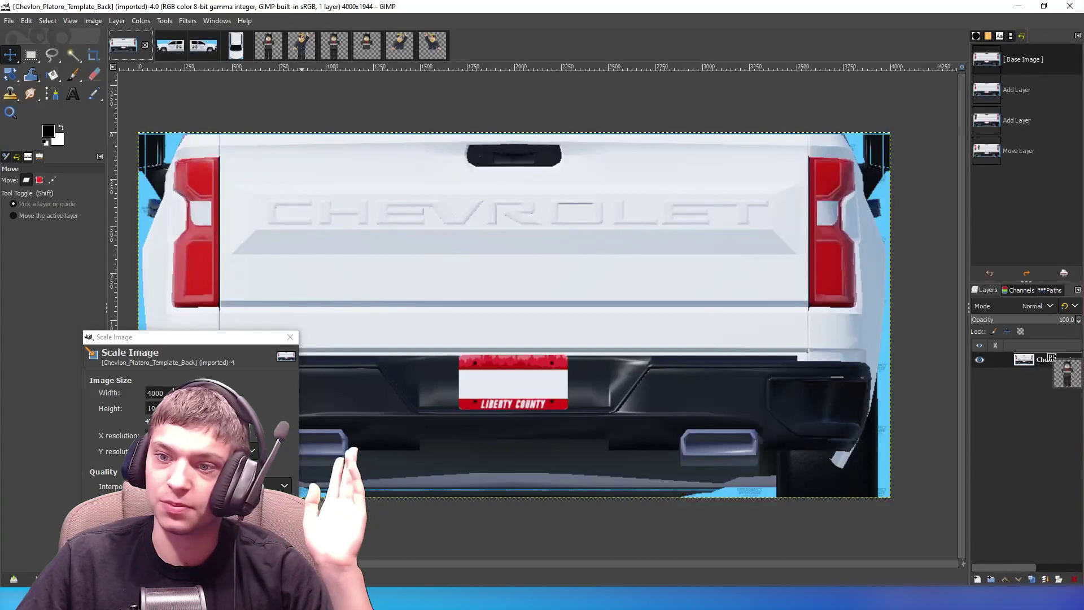
{"action": "left_click_drag", "start_coordinate": [241, 234], "coordinate": [282, 243]}
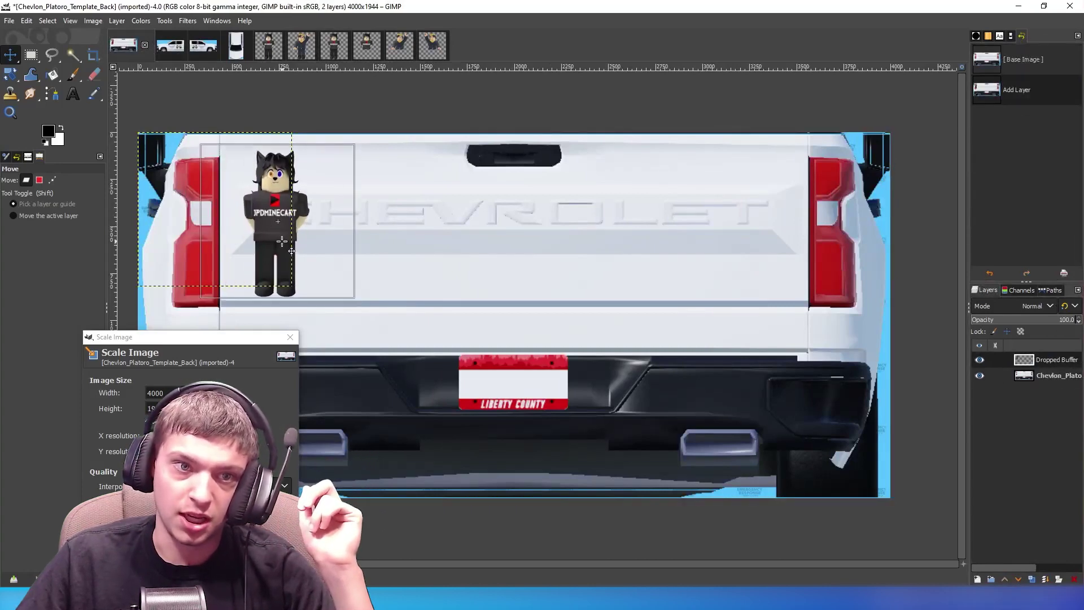
{"action": "left_click_drag", "start_coordinate": [282, 242], "coordinate": [282, 242]}
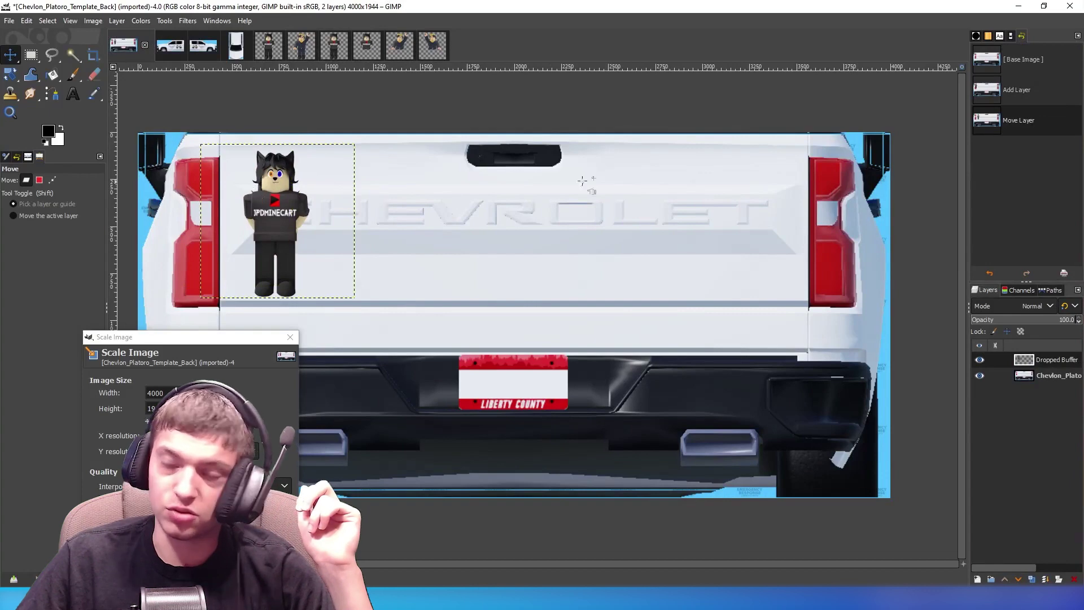
{"action": "left_click", "coordinate": [1035, 63]}
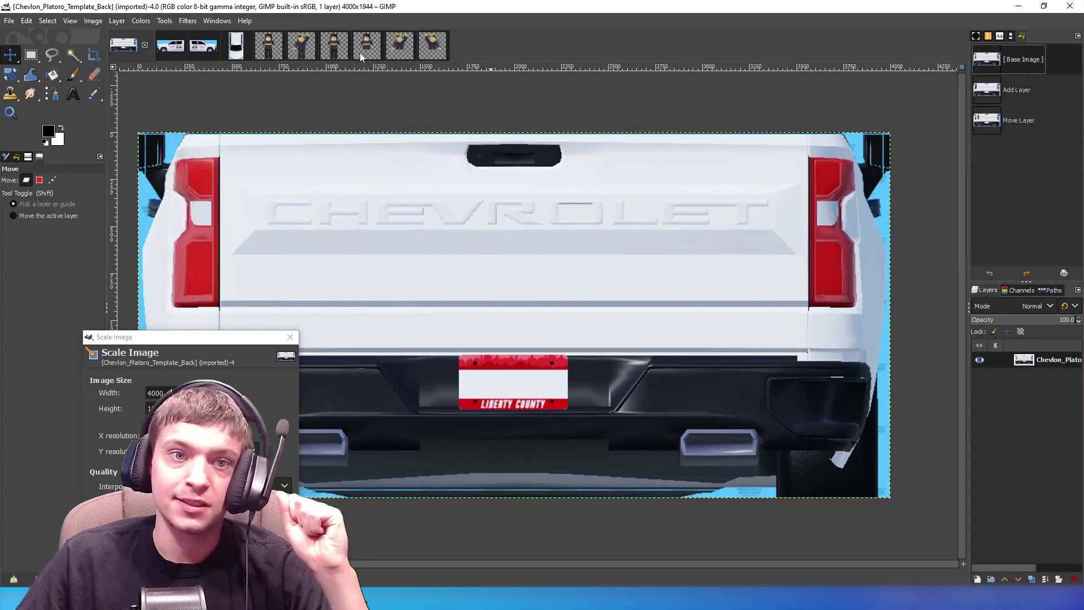
Restore the full-body Jpd image to its original resolution and scale it to 840 px wide
{"action": "left_click", "coordinate": [339, 48]}
{"action": "key", "text": "ctrl+y"}
{"action": "right_click", "coordinate": [525, 320]}
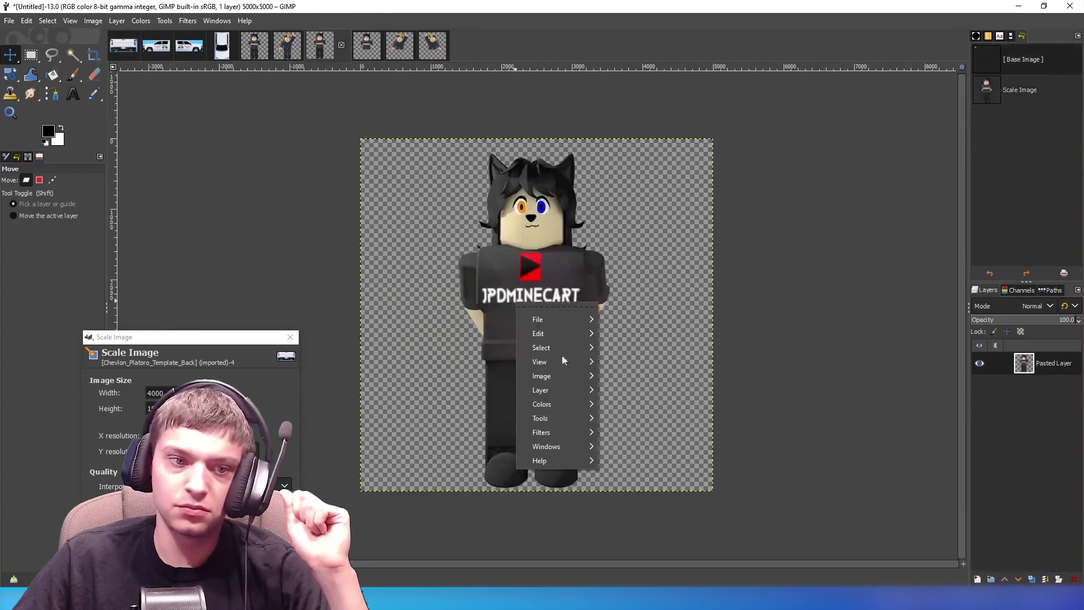
{"action": "mouse_move", "coordinate": [573, 378]}
{"action": "left_click", "coordinate": [671, 409]}
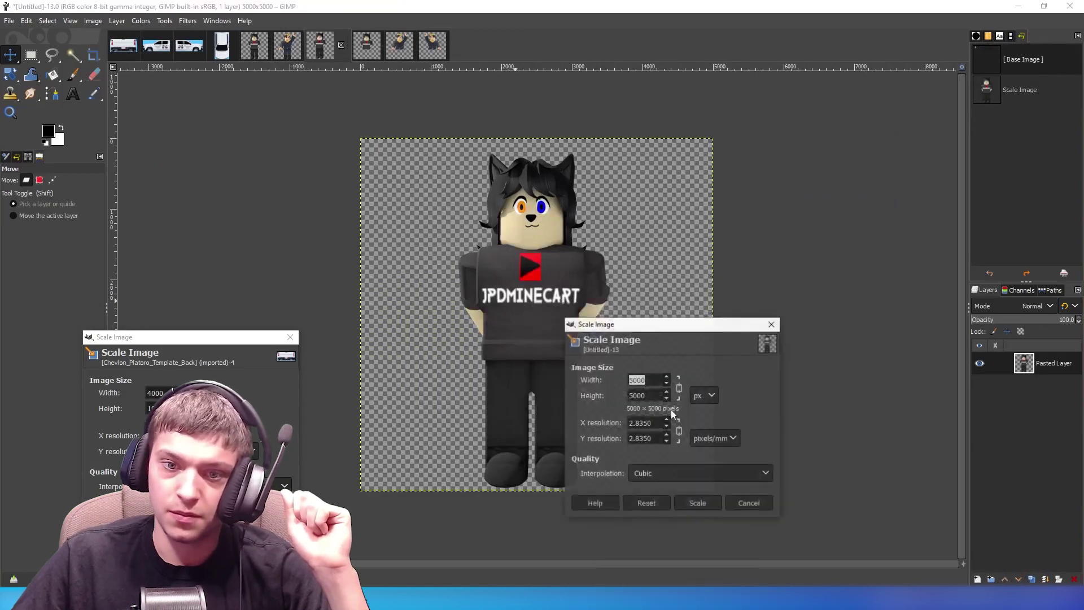
{"action": "type", "text": "840"}
{"action": "left_click", "coordinate": [690, 504]}
Try the 840 px Jpd as a layer on the tailgate's left end, and revert the back template to its base image
{"action": "left_click_drag", "start_coordinate": [345, 42], "coordinate": [1050, 367]}
{"action": "left_click_drag", "start_coordinate": [213, 238], "coordinate": [286, 248]}
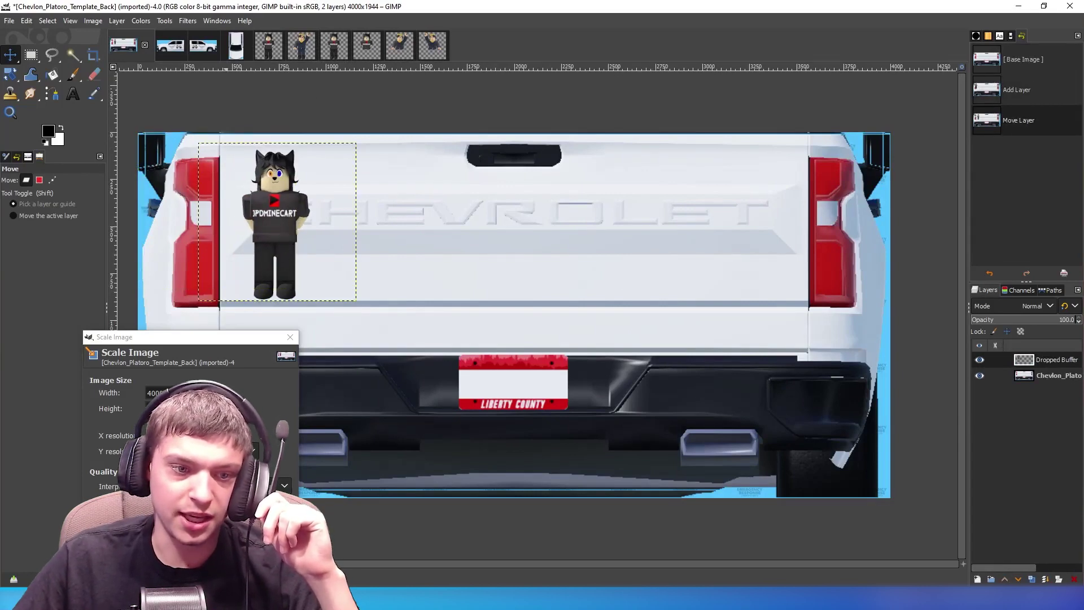
{"action": "left_click", "coordinate": [1039, 60]}
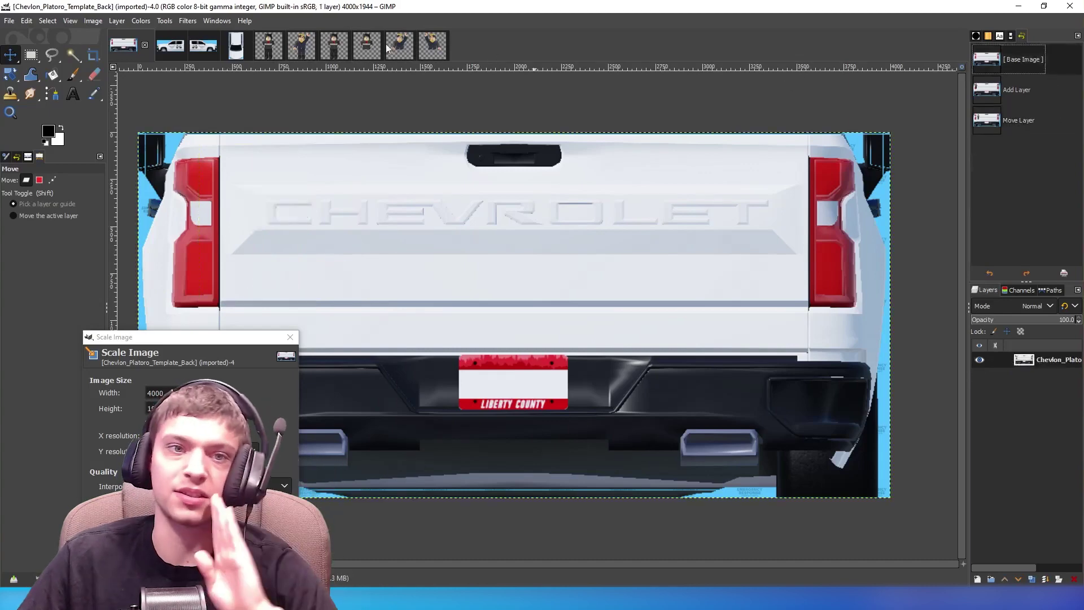
Revert the earlier scaling of the full-body JPDMINECART character image and rescale it to 850 x 850 px
{"action": "left_click", "coordinate": [338, 46]}
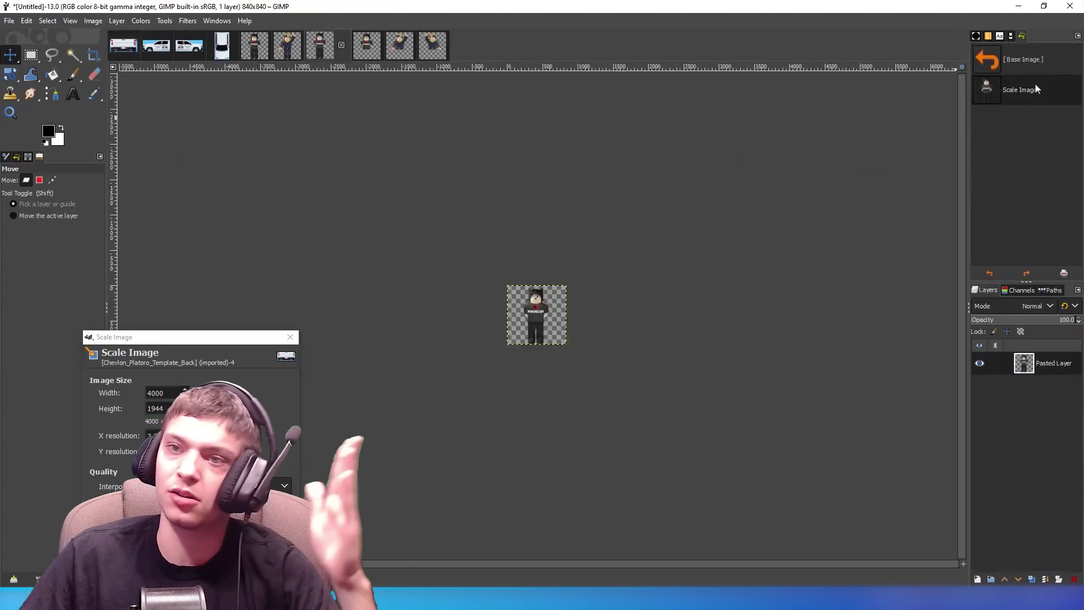
{"action": "right_click", "coordinate": [457, 424]}
{"action": "mouse_move", "coordinate": [505, 496]}
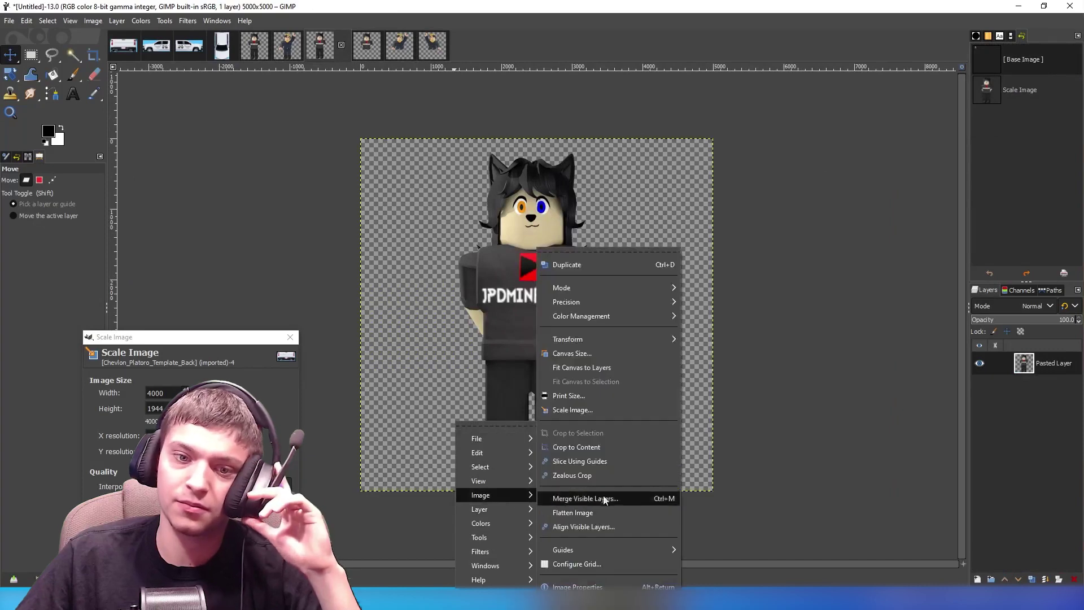
{"action": "left_click", "coordinate": [595, 417]}
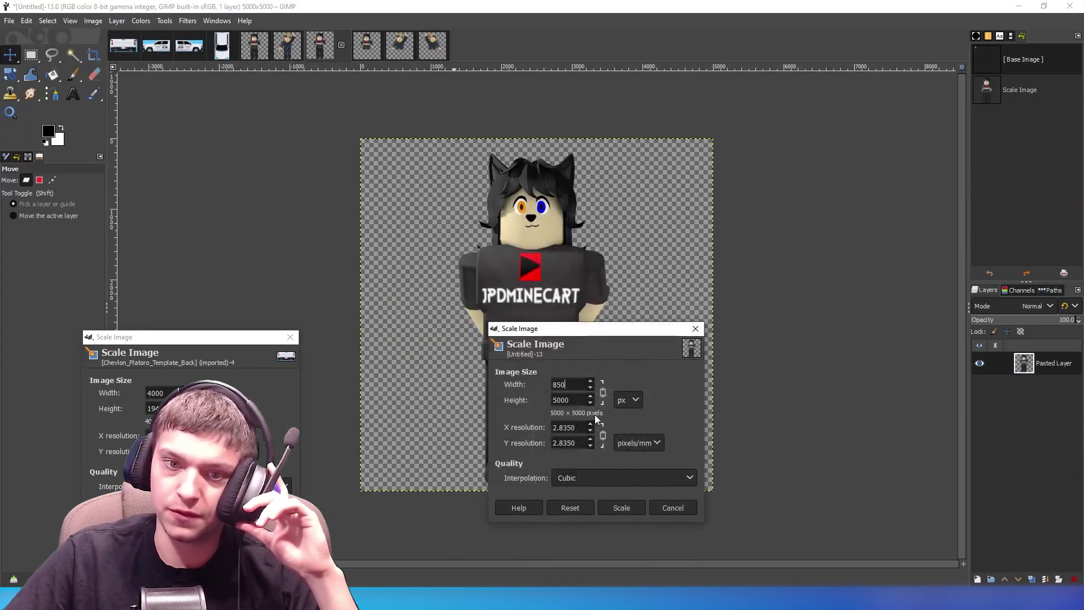
{"action": "left_click", "coordinate": [626, 492]}
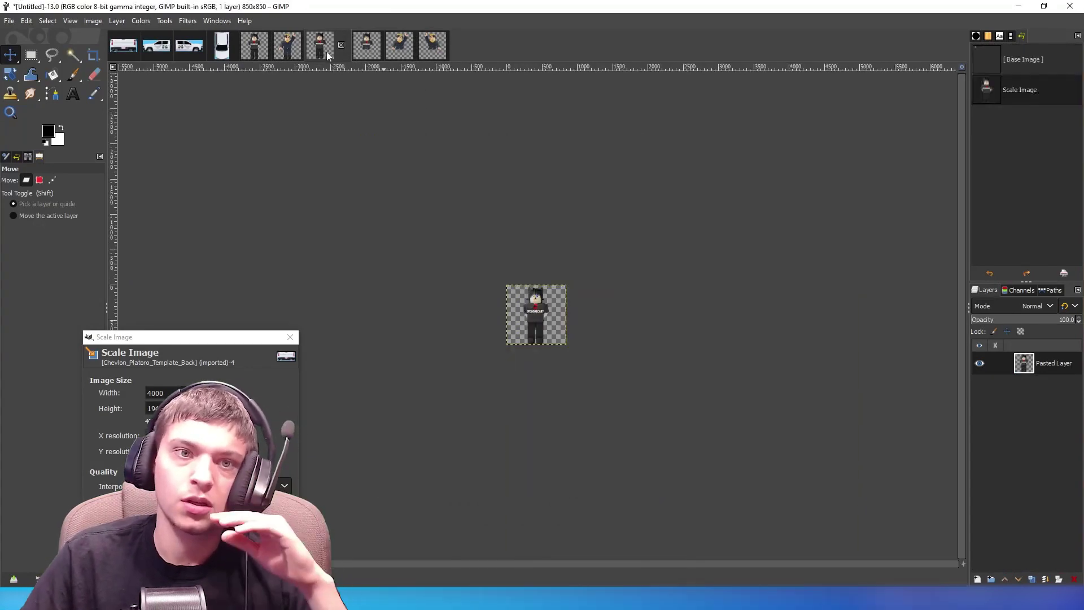
Add two copies of the resized character to the truck's back template, one beside each tail light on the tailgate
{"action": "left_click_drag", "start_coordinate": [130, 49], "coordinate": [338, 230]}
{"action": "left_click_drag", "start_coordinate": [204, 231], "coordinate": [270, 235]}
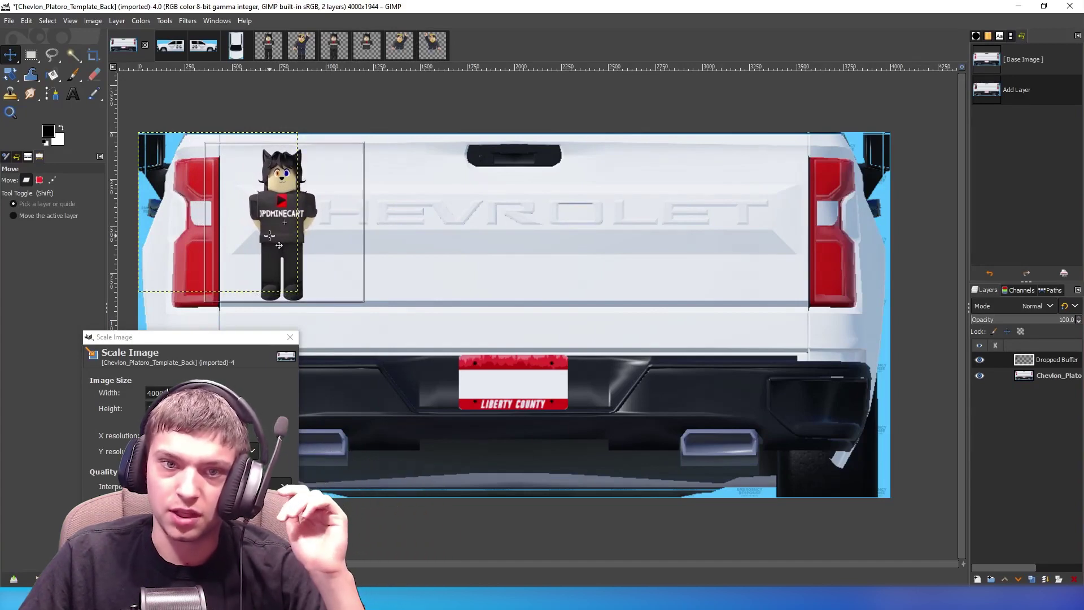
{"action": "left_click_drag", "start_coordinate": [269, 235], "coordinate": [270, 235]}
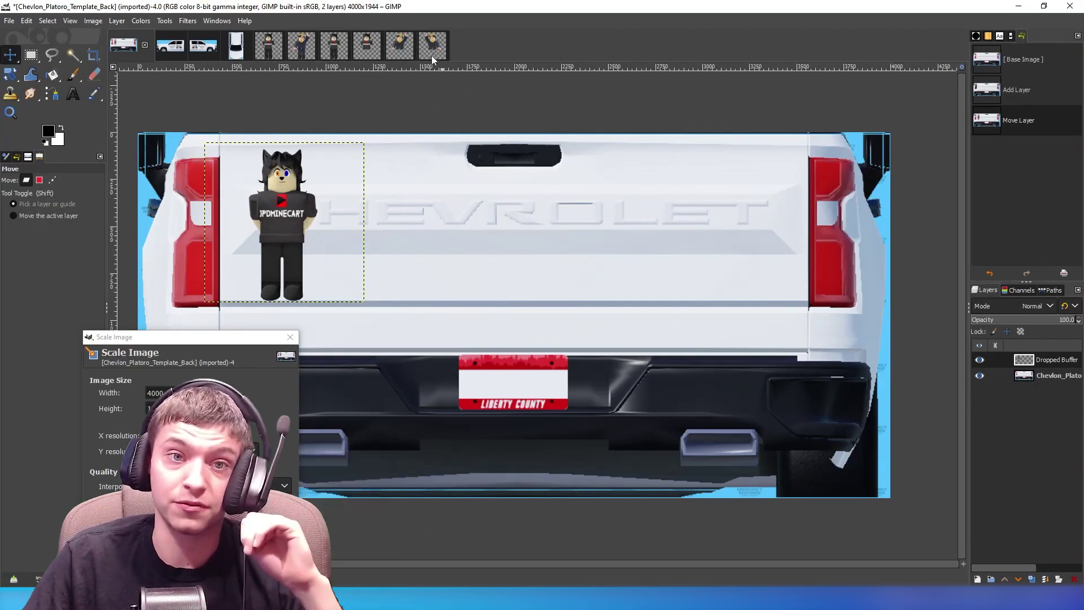
{"action": "left_click_drag", "start_coordinate": [341, 54], "coordinate": [1041, 357]}
{"action": "left_click_drag", "start_coordinate": [670, 261], "coordinate": [751, 223]}
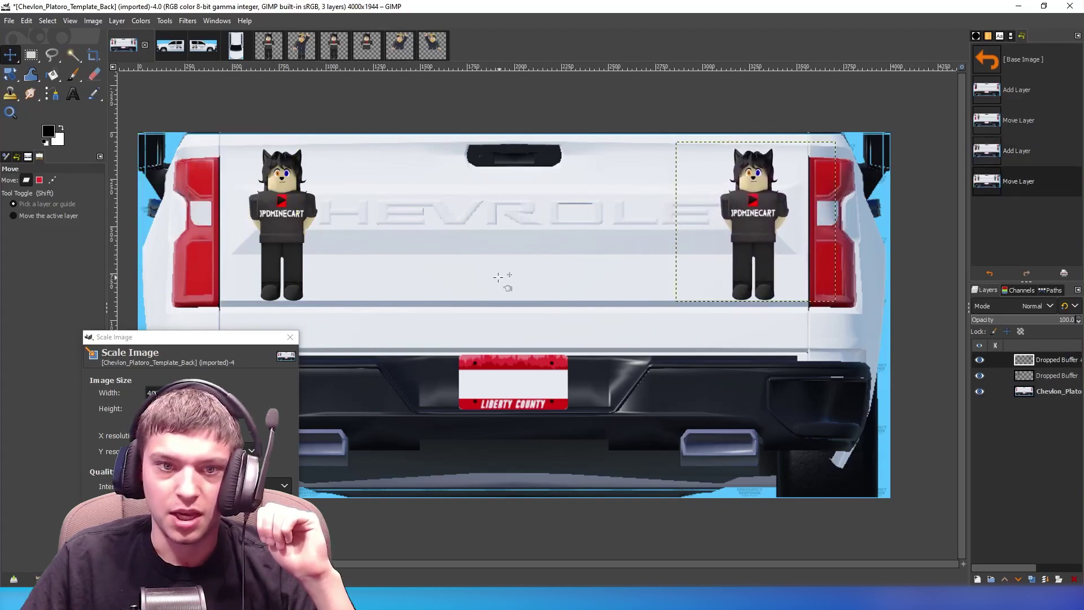
Draw a text box across the lower tailgate, spanning the space between the two characters
{"action": "left_click", "coordinate": [73, 94]}
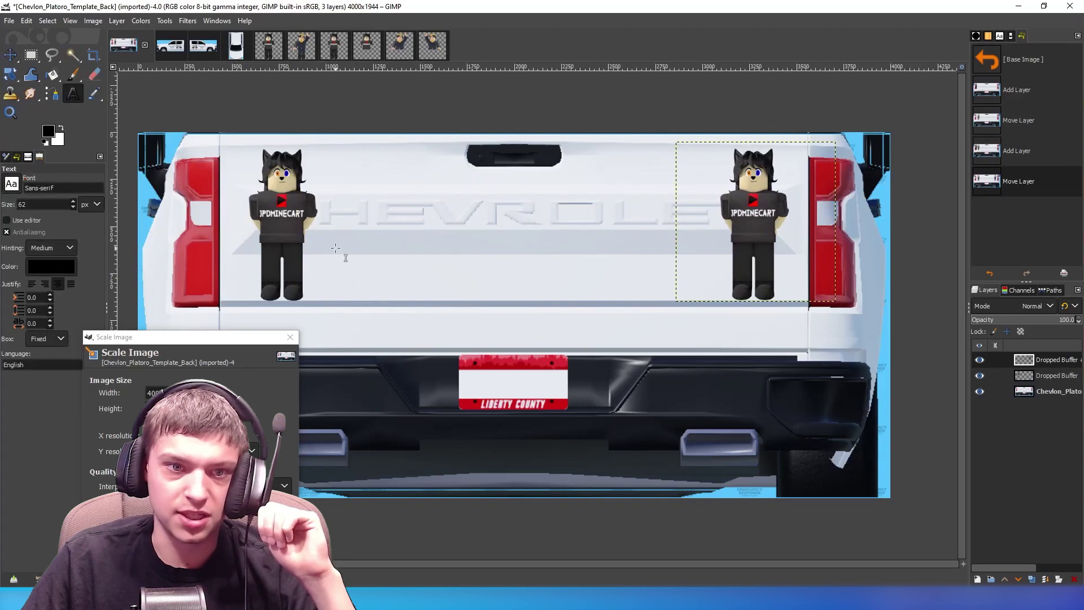
{"action": "left_click_drag", "start_coordinate": [336, 257], "coordinate": [725, 304]}
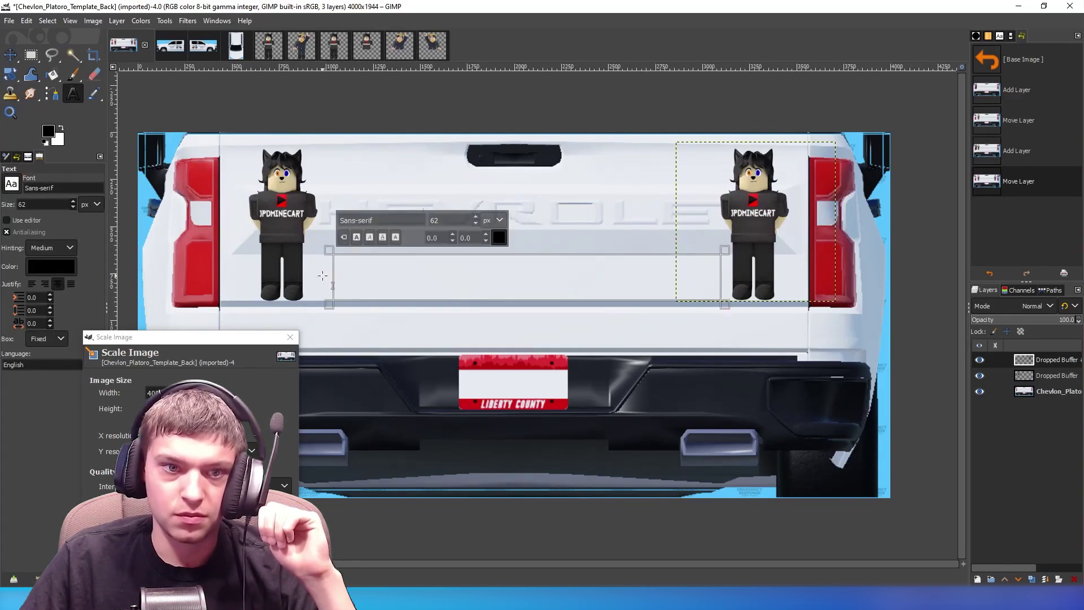
{"action": "left_click_drag", "start_coordinate": [330, 273], "coordinate": [306, 270]}
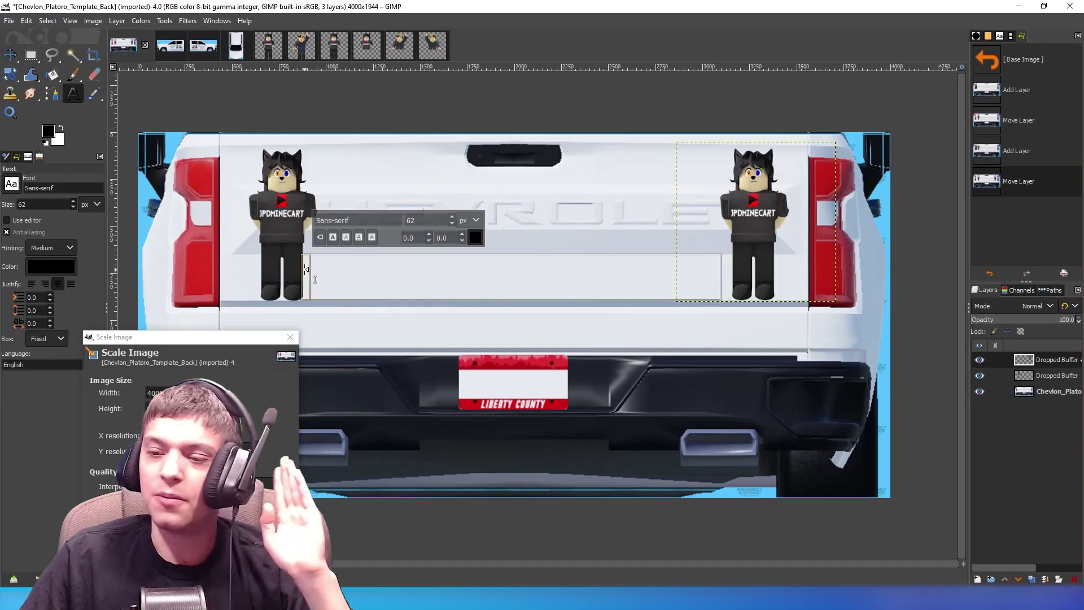
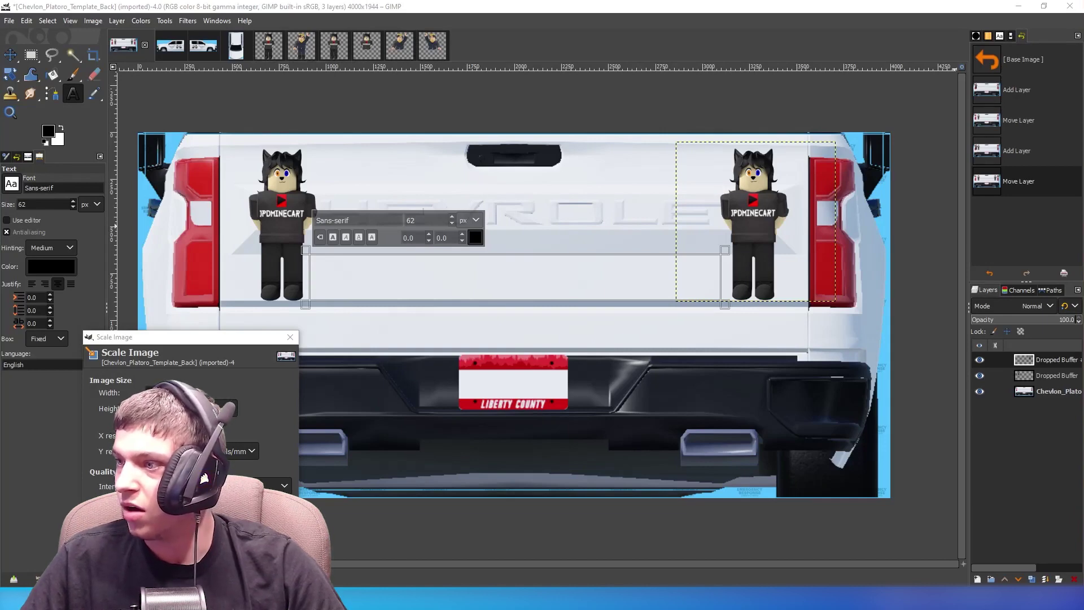
{"action": "key", "text": "Escape"}
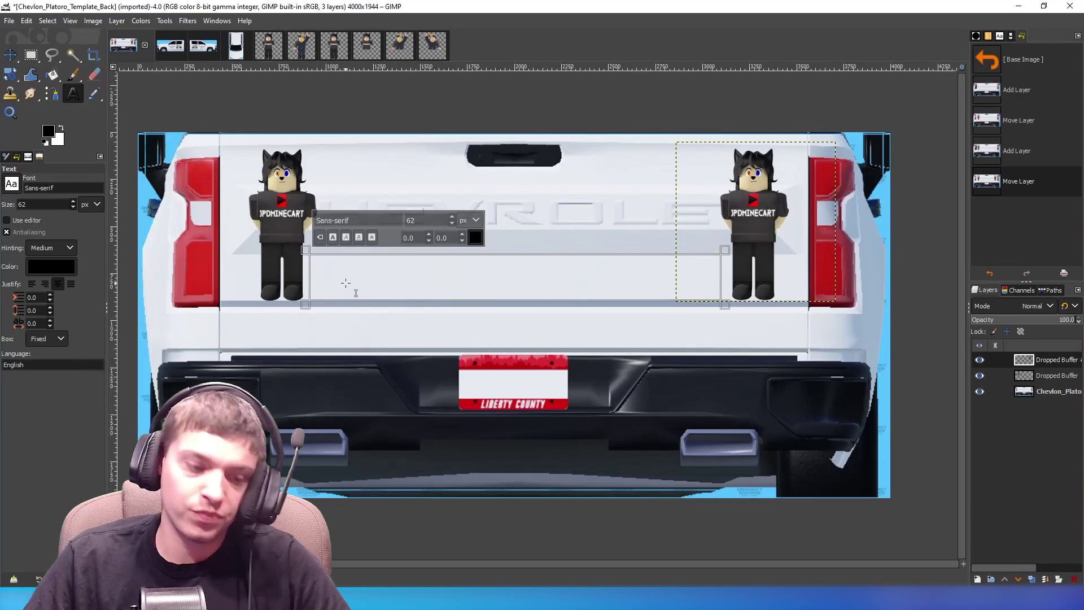
Enter "Sub To Jpdminecart" in the tailgate text box and set its font to FARRAY
{"action": "type", "text": "Sub"}
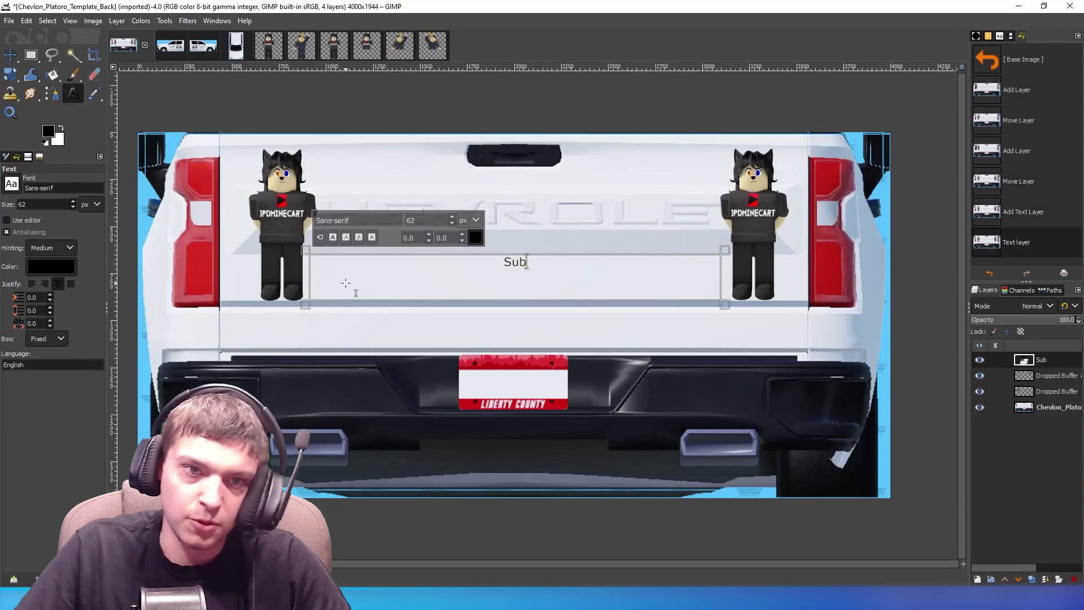
{"action": "key", "text": "ctrl+a"}
{"action": "left_click", "coordinate": [338, 220]}
{"action": "type", "text": "far"}
{"action": "key", "text": "Return"}
{"action": "left_click", "coordinate": [585, 275]}
{"action": "type", "text": "To Jpdmine"}
{"action": "key", "text": "BackSpace"}
{"action": "key", "text": "BackSpace"}
{"action": "key", "text": "BackSpace"}
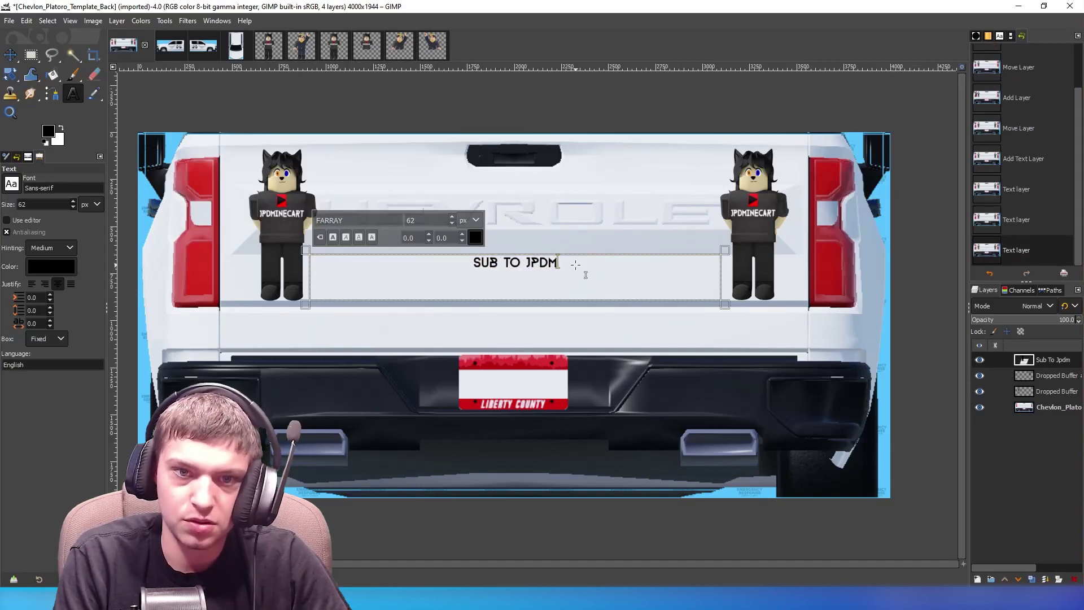
{"action": "type", "text": "inecart"}
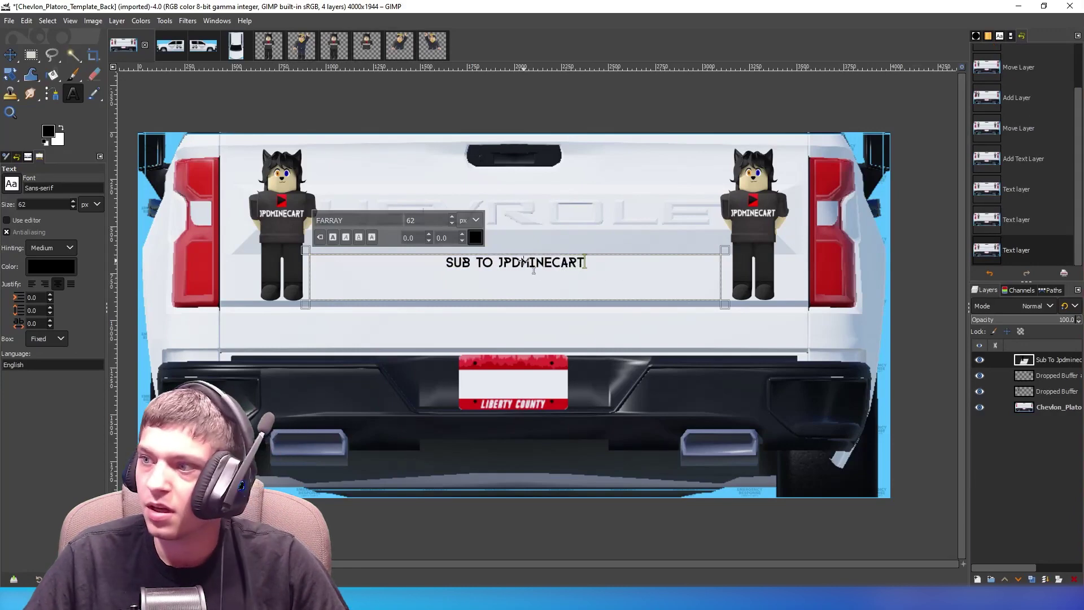
Set the tailgate text's size to 172 px and its color to orange-yellow ffaf00
{"action": "key", "text": "ctrl+a"}
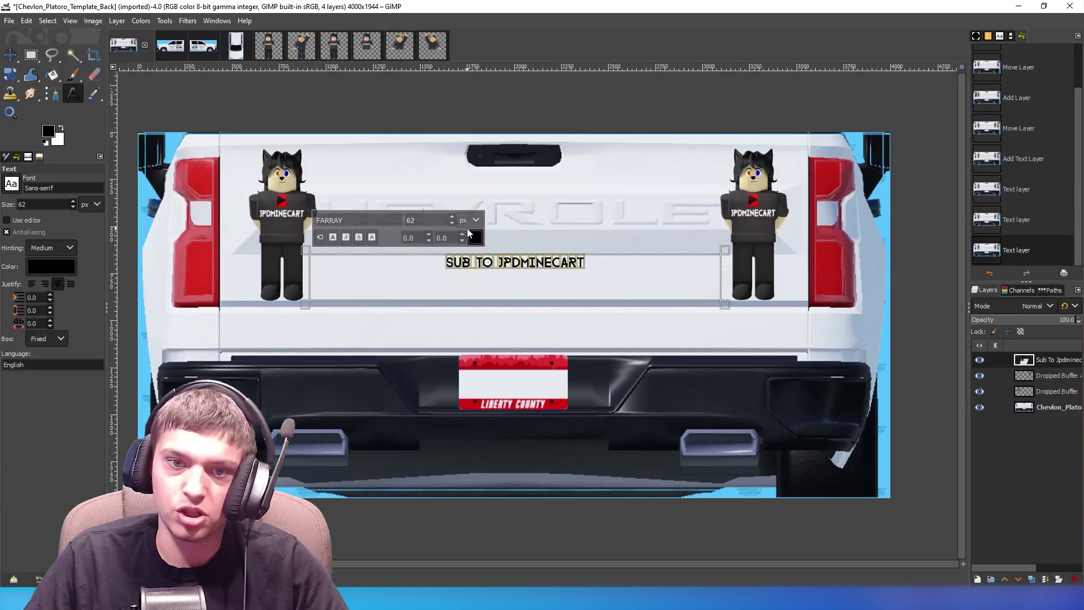
{"action": "left_click_drag", "start_coordinate": [450, 219], "coordinate": [451, 218]}
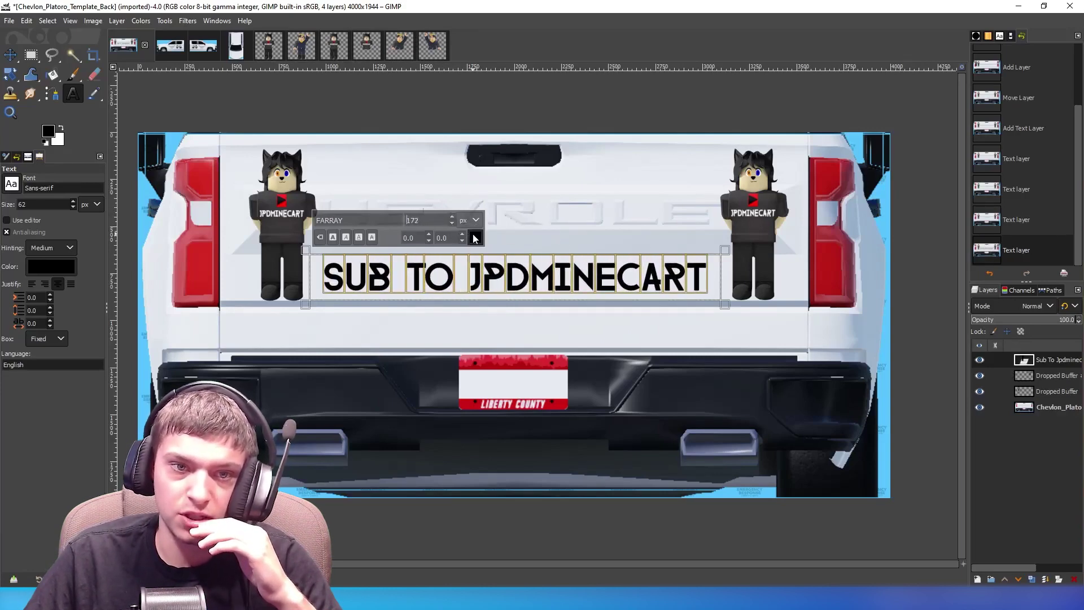
{"action": "left_click", "coordinate": [476, 240]}
{"action": "left_click", "coordinate": [464, 272]}
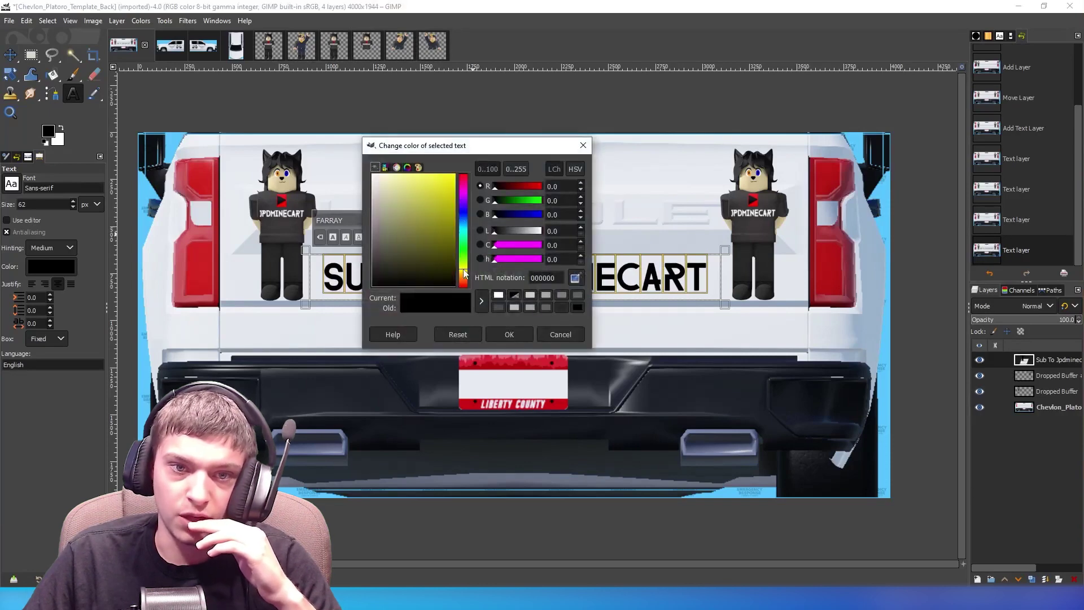
{"action": "left_click_drag", "start_coordinate": [430, 226], "coordinate": [455, 175]}
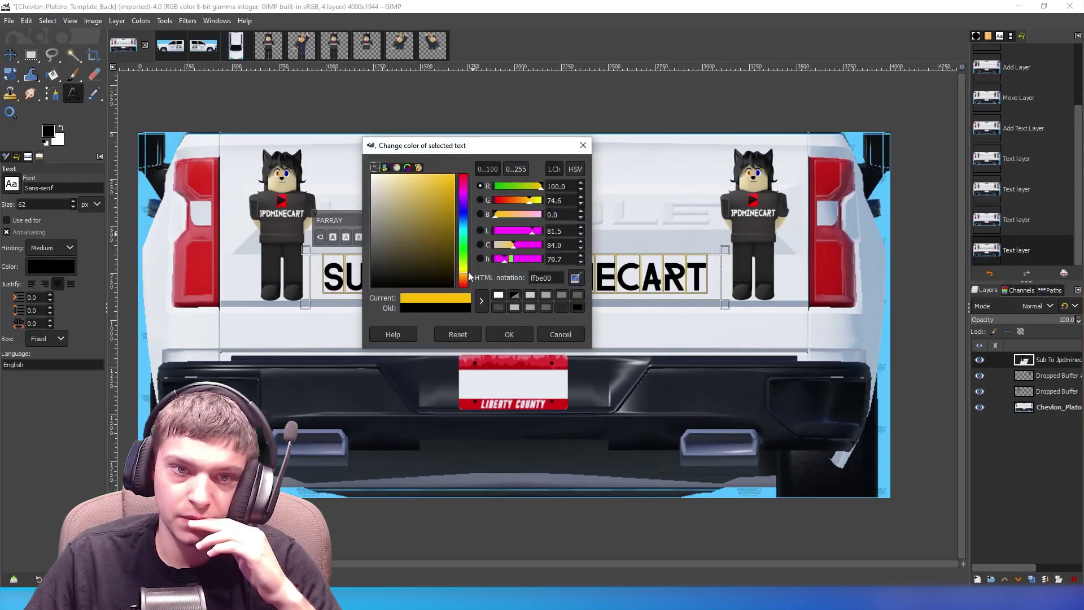
{"action": "left_click", "coordinate": [507, 337]}
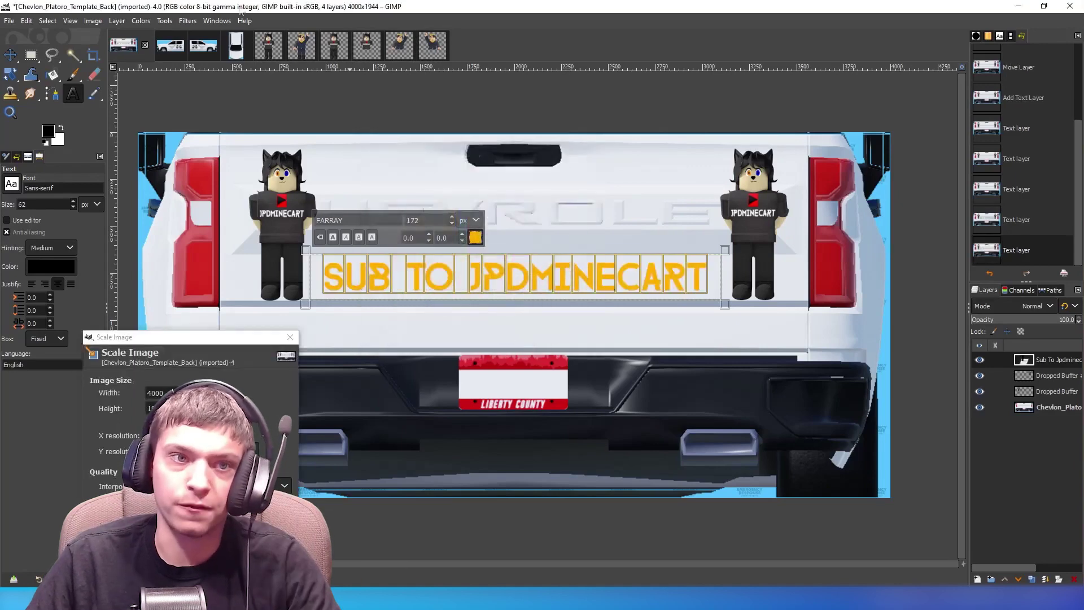
Recolor the "KingOfBricks Township Staff" text on the truck's right-side template with the same orange-yellow
{"action": "key", "text": "alt+3"}
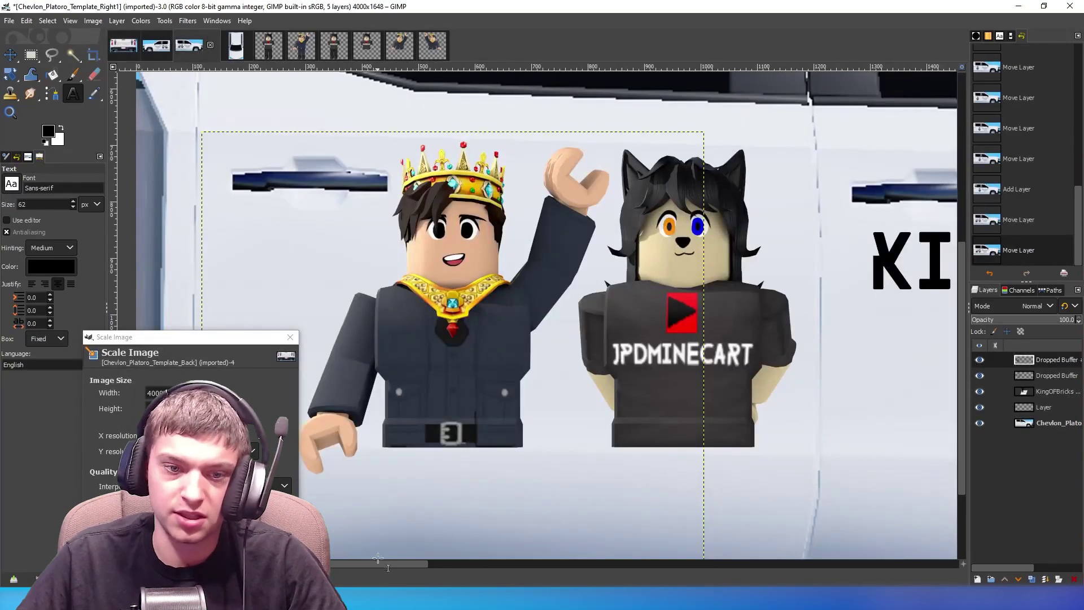
{"action": "scroll", "coordinate": [564, 429], "scroll_direction": "right", "scroll_amount": 10}
{"action": "left_click", "coordinate": [417, 327]}
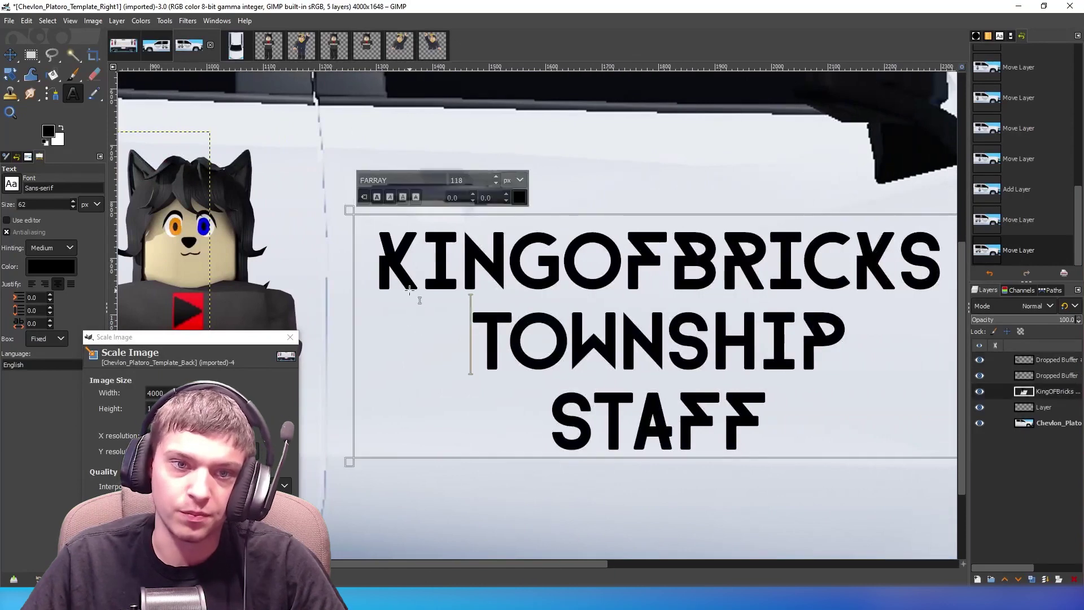
{"action": "left_click", "coordinate": [518, 197]}
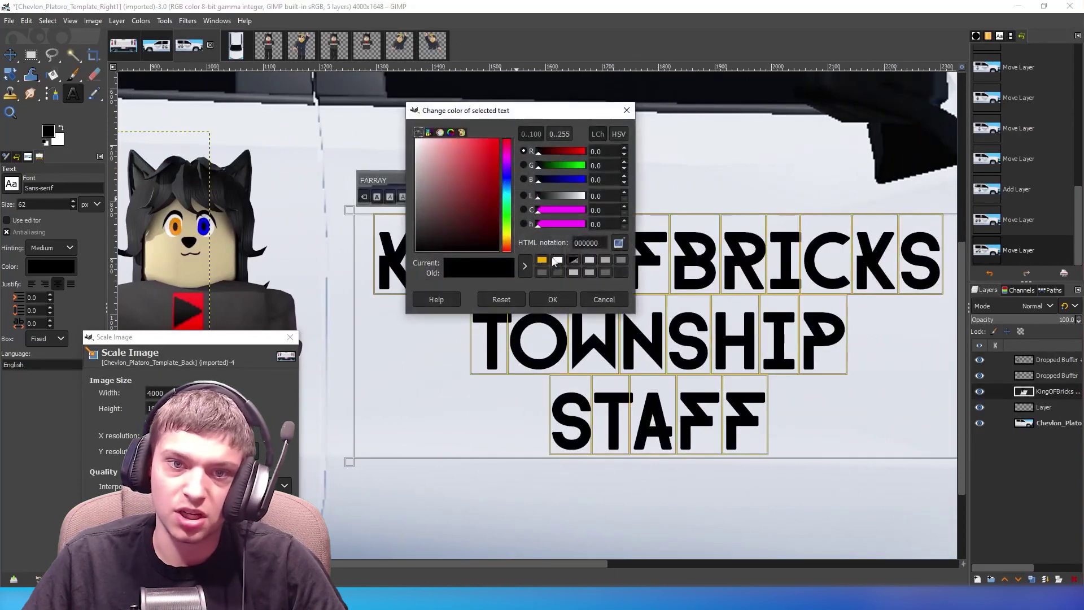
{"action": "left_click", "coordinate": [541, 260]}
{"action": "left_click", "coordinate": [551, 303]}
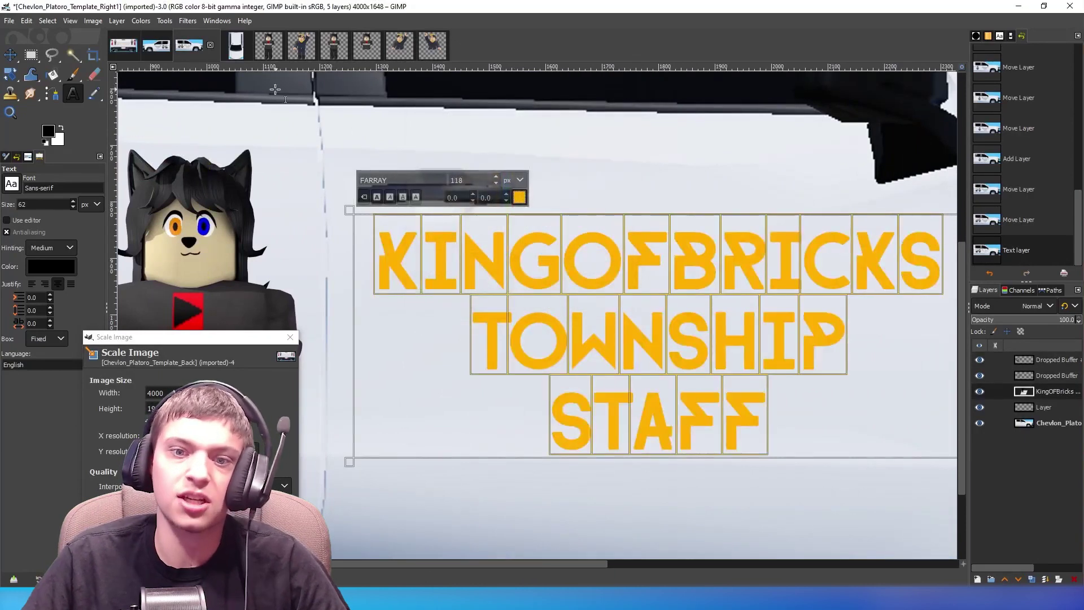
Recolor the "KingOfBricks Township Staff" text on the truck's left-side template to orange-yellow ffaf00
{"action": "left_click", "coordinate": [155, 47]}
{"action": "key", "text": "ctrl+a"}
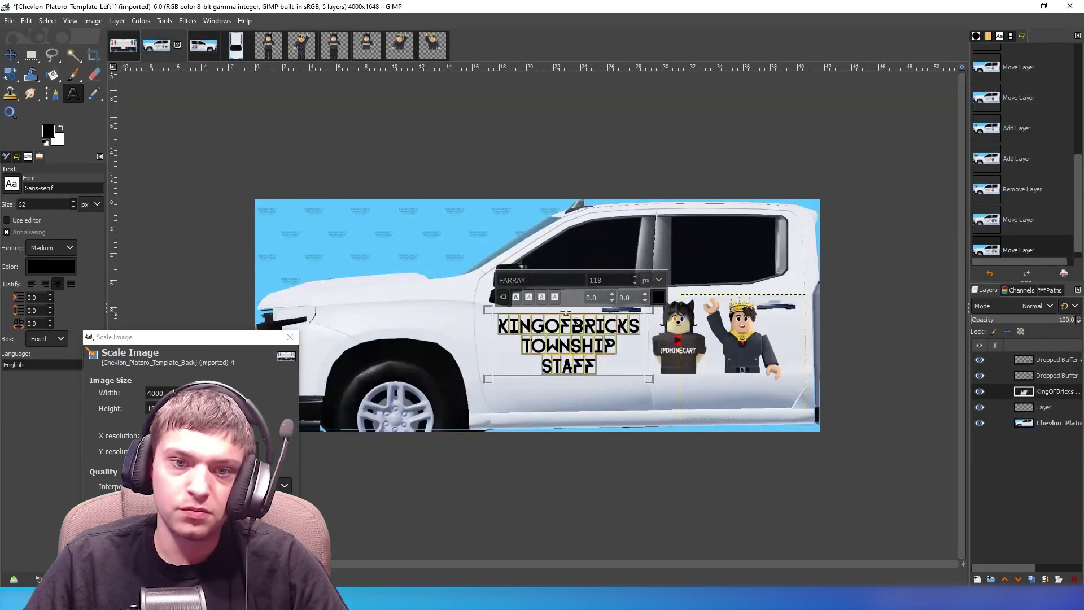
{"action": "left_click", "coordinate": [658, 297]}
{"action": "left_click", "coordinate": [689, 356]}
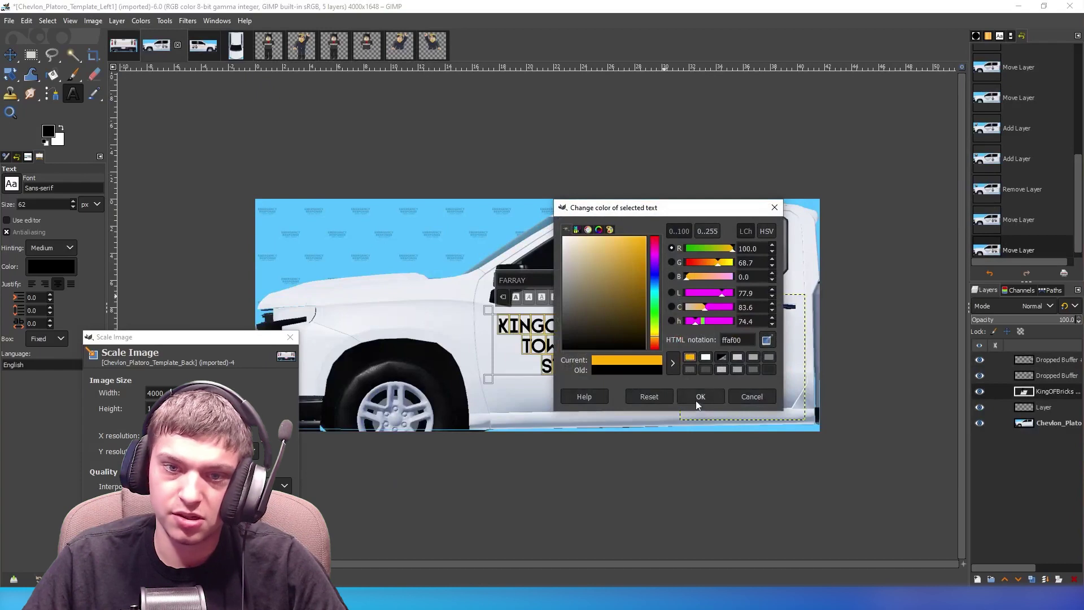
{"action": "left_click", "coordinate": [699, 398]}
Review the recolored lettering on the back, left and right templates and open the truck's top-view template
{"action": "left_click", "coordinate": [117, 48]}
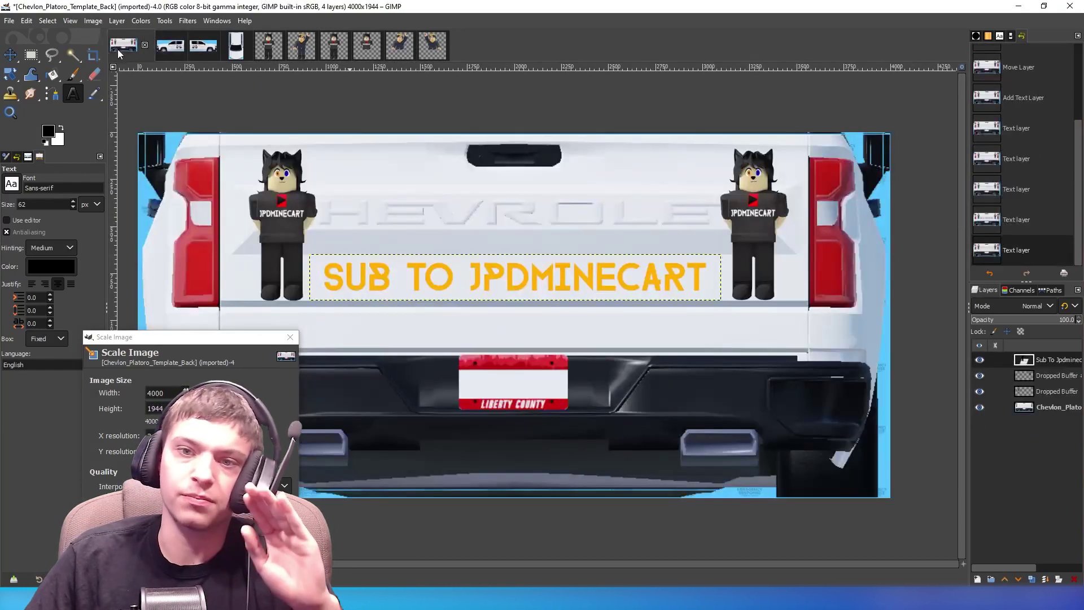
{"action": "left_click", "coordinate": [175, 50]}
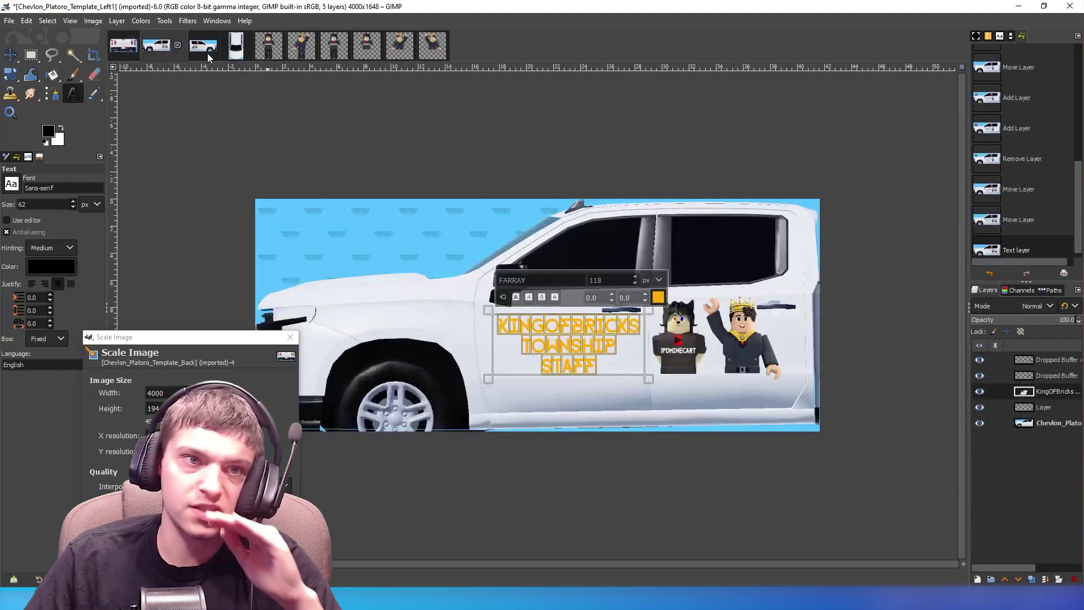
{"action": "left_click", "coordinate": [204, 47]}
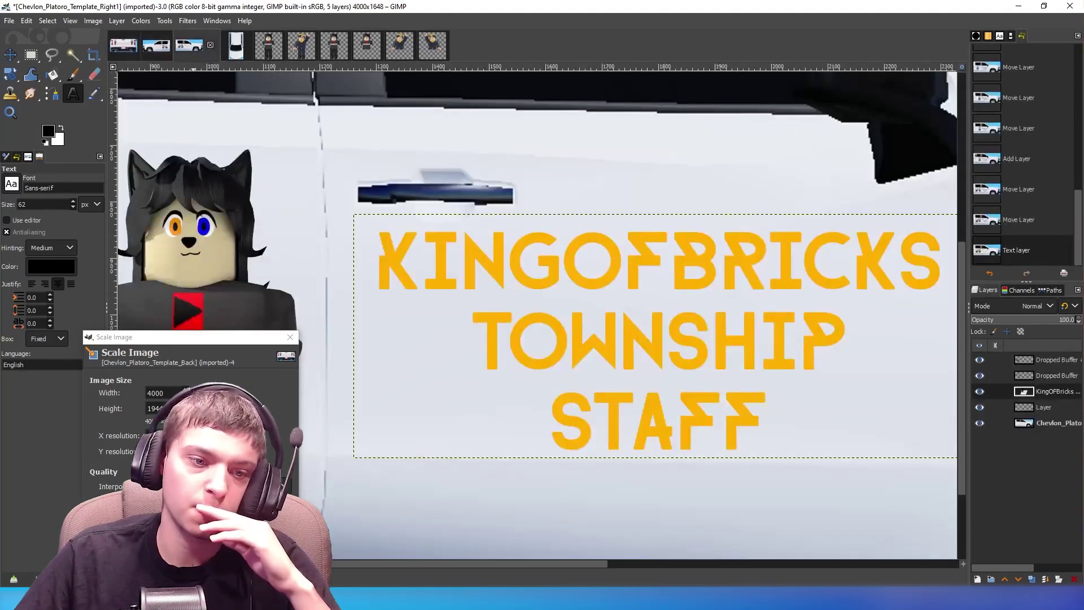
{"action": "key", "text": "minus"}
{"action": "key", "text": "minus"}
{"action": "left_click", "coordinate": [240, 46]}
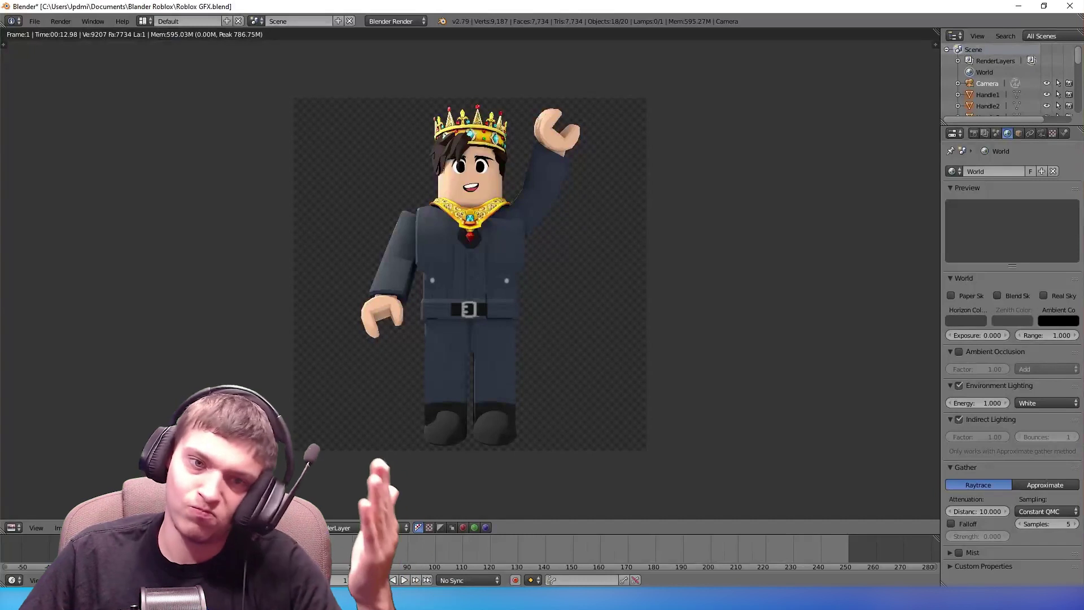
Switch to Blender and change the editor showing the crowned character's render to the 3D View
{"action": "left_click", "coordinate": [34, 21]}
{"action": "left_click", "coordinate": [35, 21]}
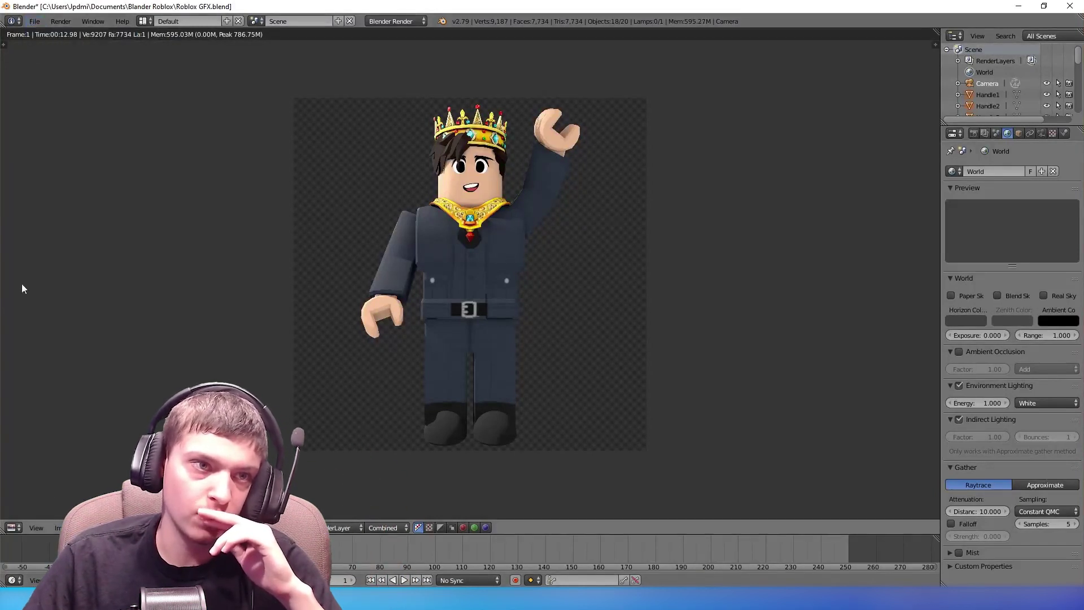
{"action": "left_click", "coordinate": [11, 527]}
{"action": "left_click", "coordinate": [34, 517]}
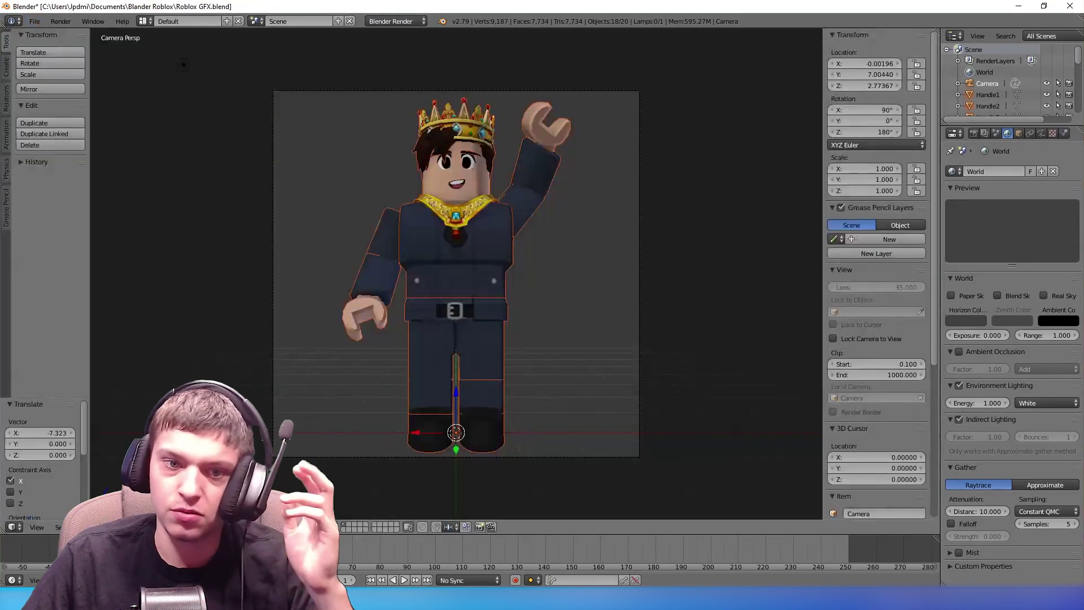
Delete the crowned character's torso and the upper arm, forearm and hand of its lowered arm
{"action": "right_click", "coordinate": [470, 281]}
{"action": "key", "text": "x"}
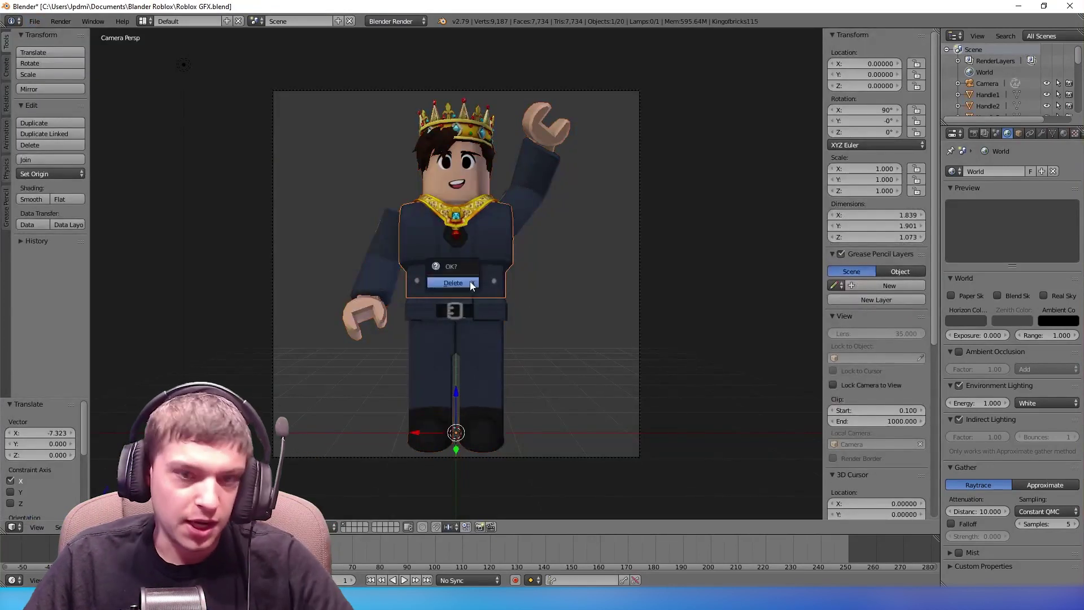
{"action": "left_click", "coordinate": [469, 281]}
{"action": "right_click", "coordinate": [385, 237]}
{"action": "key", "text": "x"}
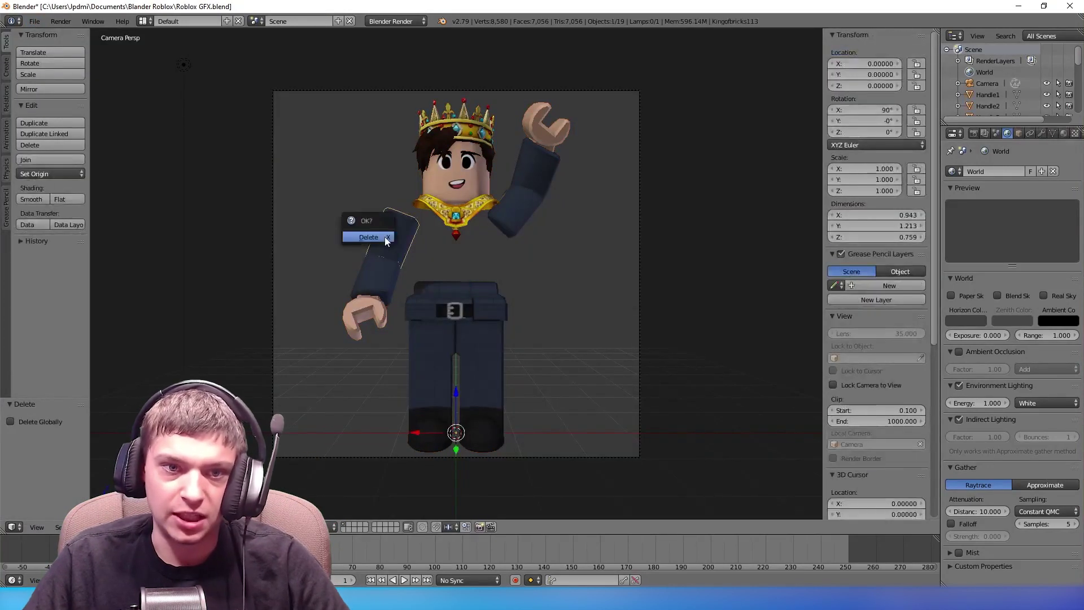
{"action": "left_click", "coordinate": [384, 236]}
{"action": "right_click", "coordinate": [381, 269]}
{"action": "key", "text": "x"}
{"action": "left_click", "coordinate": [382, 269]}
{"action": "right_click", "coordinate": [375, 310]}
{"action": "key", "text": "x"}
{"action": "left_click", "coordinate": [375, 310]}
Delete the crowned character's belted waist piece and the upper leg on the lowered arm's side
{"action": "right_click", "coordinate": [439, 314]}
{"action": "key", "text": "x"}
{"action": "left_click", "coordinate": [439, 315]}
{"action": "right_click", "coordinate": [439, 319]}
{"action": "key", "text": "x"}
{"action": "left_click", "coordinate": [438, 319]}
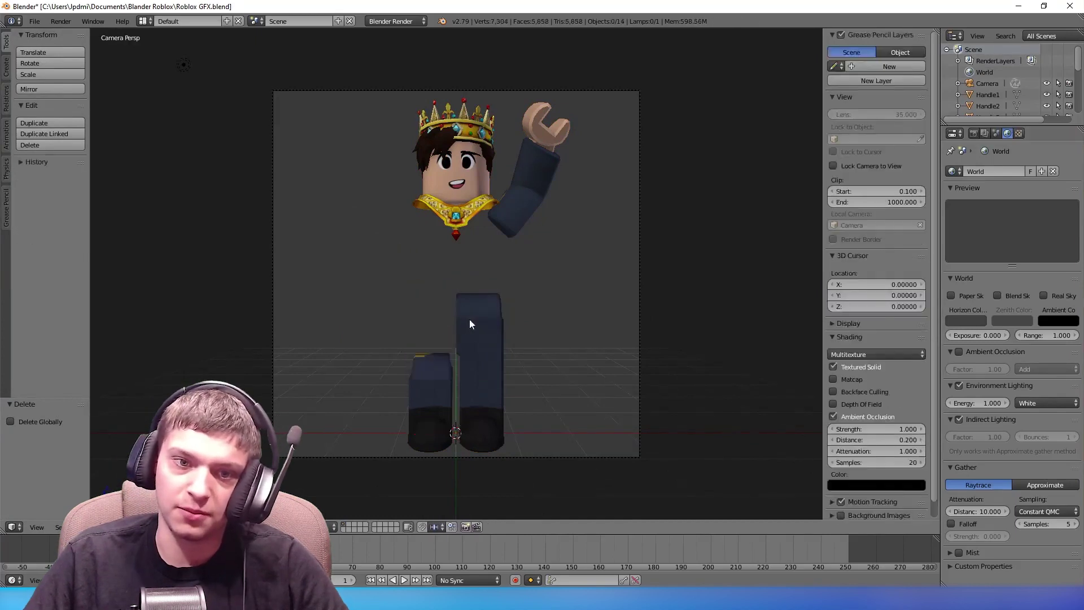
Delete the remaining upper leg, plus the upper arm, forearm and hand of the raised arm
{"action": "right_click", "coordinate": [469, 319]}
{"action": "key", "text": "x"}
{"action": "left_click", "coordinate": [470, 319]}
{"action": "right_click", "coordinate": [530, 191]}
{"action": "key", "text": "x"}
{"action": "left_click", "coordinate": [530, 192]}
{"action": "right_click", "coordinate": [534, 182]}
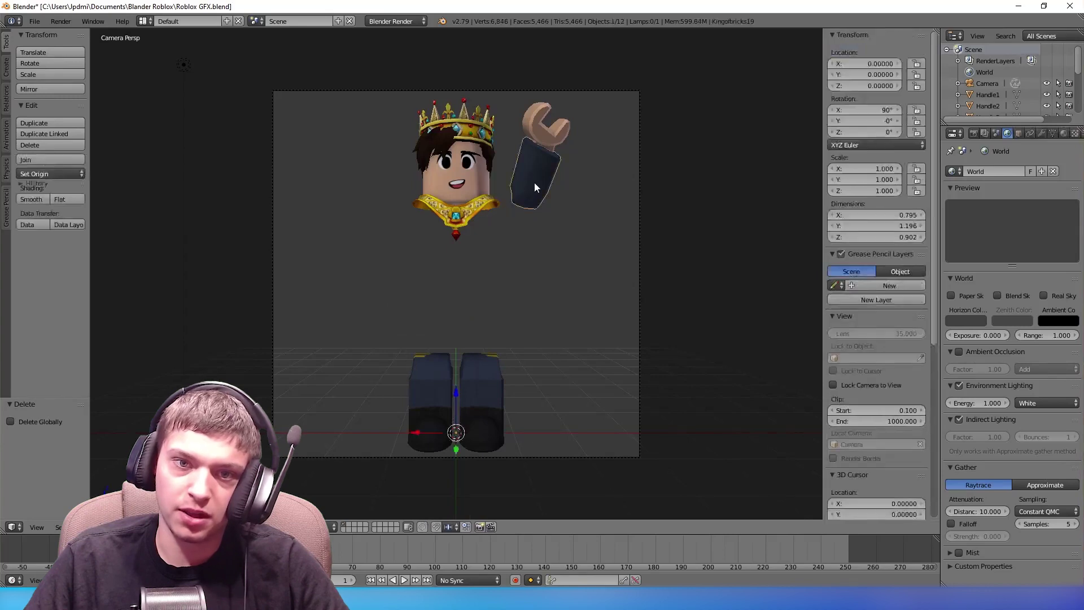
{"action": "key", "text": "x"}
{"action": "left_click", "coordinate": [537, 175]}
{"action": "right_click", "coordinate": [537, 144]}
{"action": "key", "text": "x"}
{"action": "left_click", "coordinate": [537, 145]}
Delete both lower legs and both feet so only the head, crown and collar remain
{"action": "right_click", "coordinate": [487, 385]}
{"action": "key", "text": "x"}
{"action": "left_click", "coordinate": [487, 385]}
{"action": "right_click", "coordinate": [427, 379]}
{"action": "key", "text": "x"}
{"action": "left_click", "coordinate": [428, 404]}
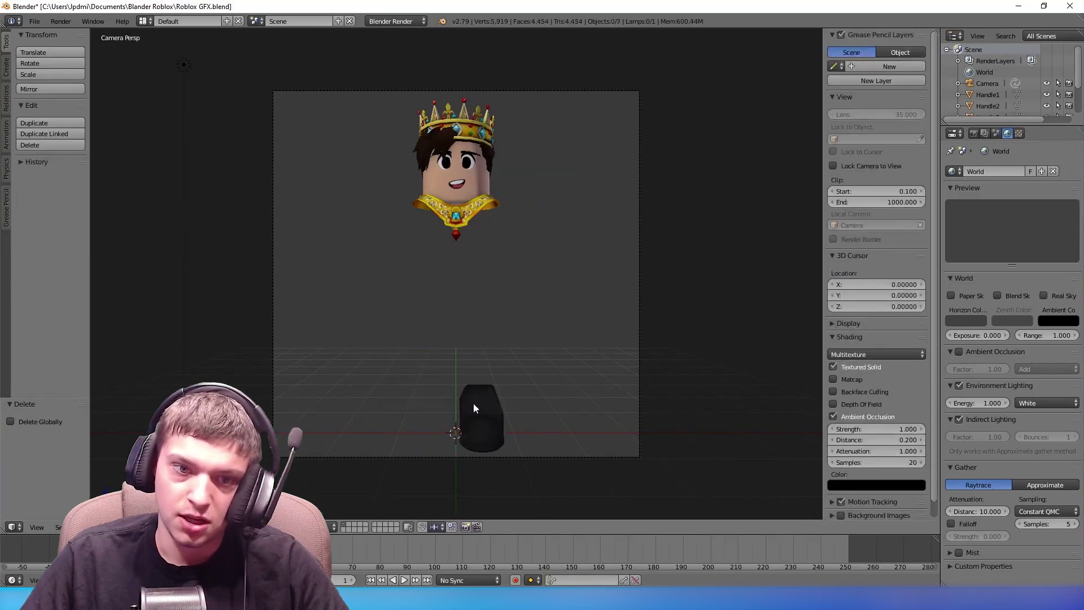
{"action": "right_click", "coordinate": [473, 403]}
{"action": "key", "text": "x"}
{"action": "left_click", "coordinate": [485, 400]}
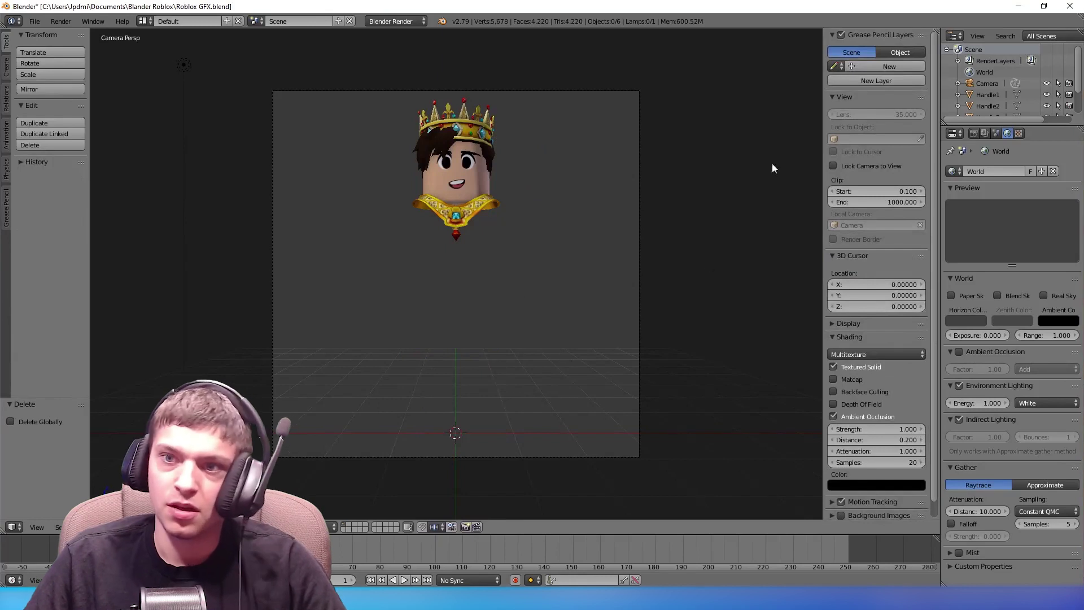
Reposition the camera to about Y 3.524 and Z 4.464 so it frames the crowned head and collar
{"action": "left_click", "coordinate": [987, 84]}
{"action": "mouse_move", "coordinate": [859, 85]}
{"action": "left_mouse_down"}
{"action": "mouse_move", "coordinate": [881, 84]}
{"action": "mouse_move", "coordinate": [844, 74]}
{"action": "left_mouse_up"}
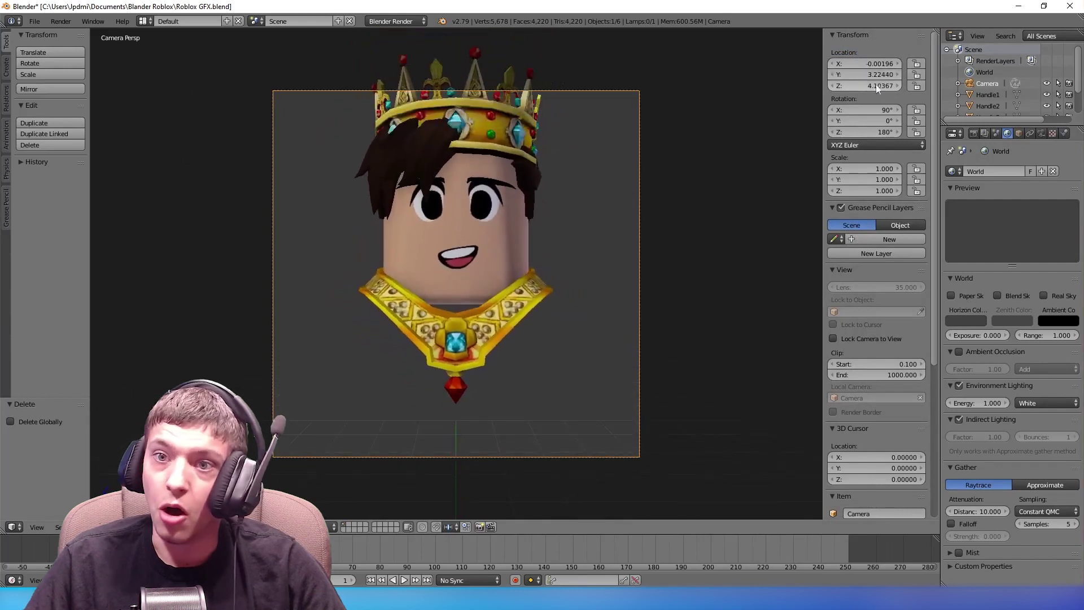
{"action": "mouse_move", "coordinate": [876, 88]}
{"action": "left_mouse_down"}
{"action": "mouse_move", "coordinate": [898, 89]}
{"action": "mouse_move", "coordinate": [881, 76]}
{"action": "mouse_move", "coordinate": [898, 75]}
{"action": "mouse_move", "coordinate": [876, 86]}
{"action": "mouse_move", "coordinate": [886, 85]}
{"action": "left_mouse_up"}
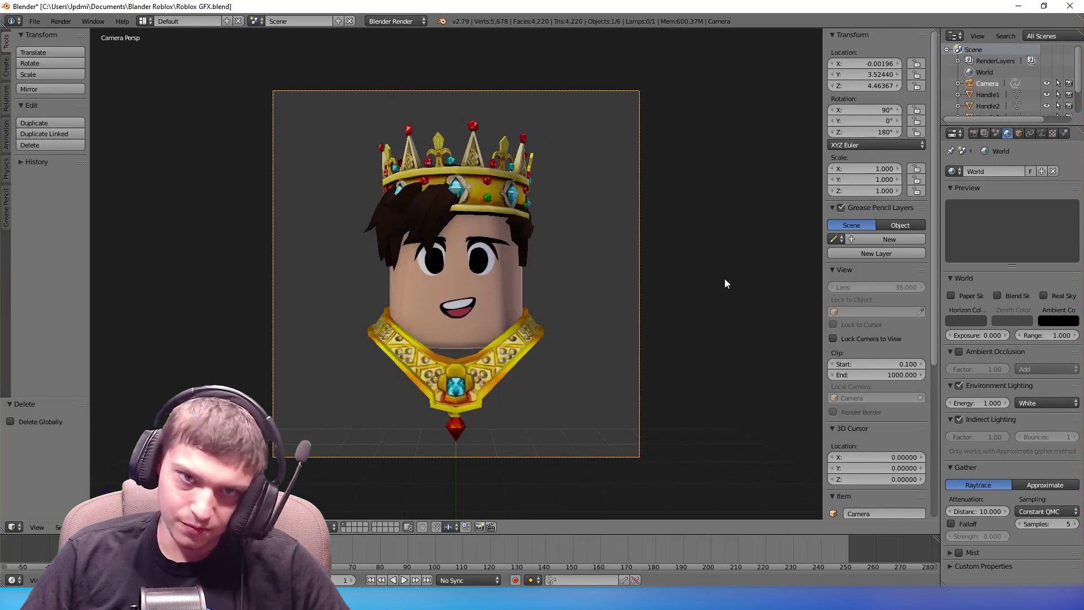
Select the combined crown and collar object Handle3, expand its mesh and material in the Outliner, and enter Edit Mode
{"action": "scroll", "coordinate": [994, 91], "scroll_direction": "down", "scroll_amount": 3}
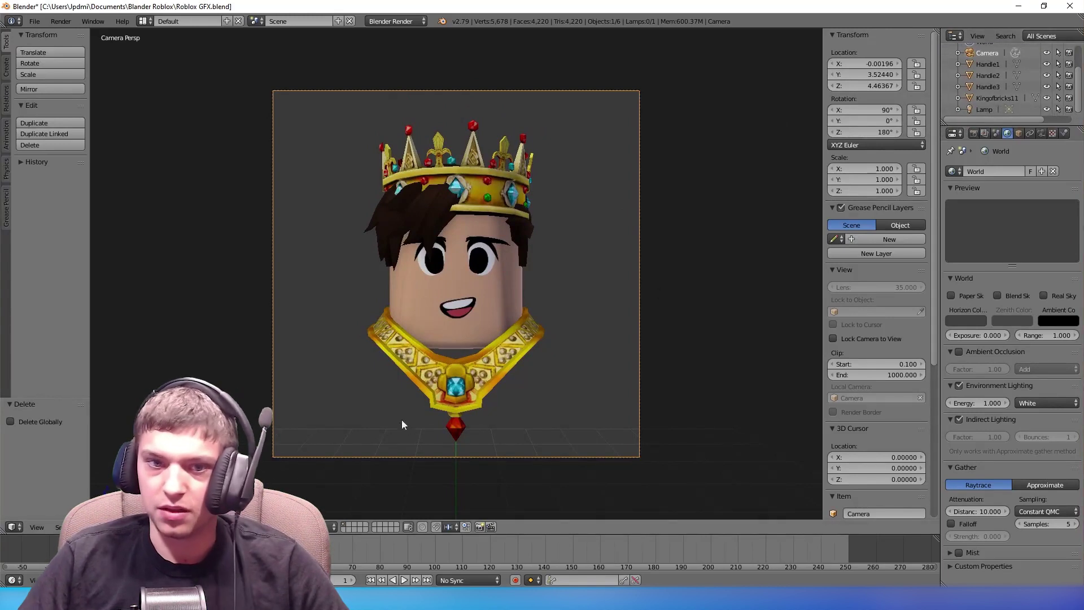
{"action": "right_click", "coordinate": [455, 386]}
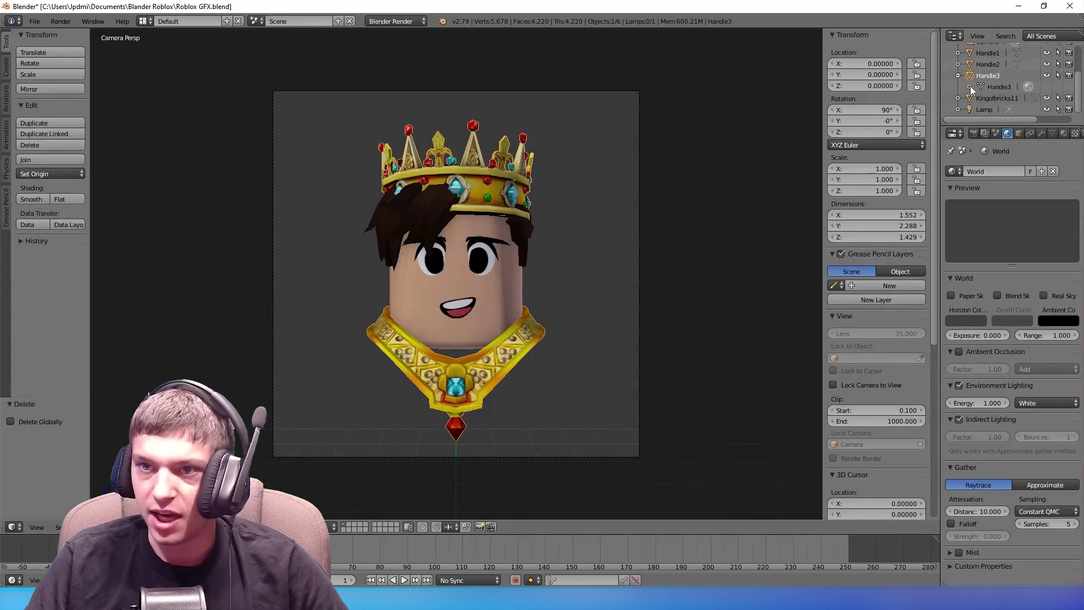
{"action": "double_click", "coordinate": [998, 96]}
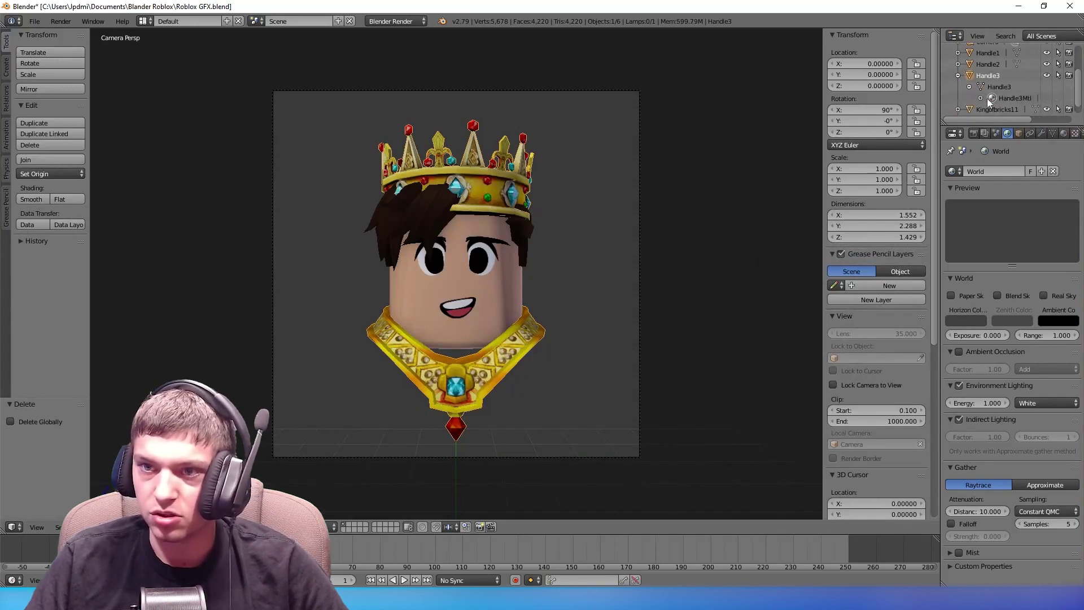
{"action": "left_click", "coordinate": [981, 99]}
{"action": "scroll", "coordinate": [984, 98], "scroll_direction": "down", "scroll_amount": 2}
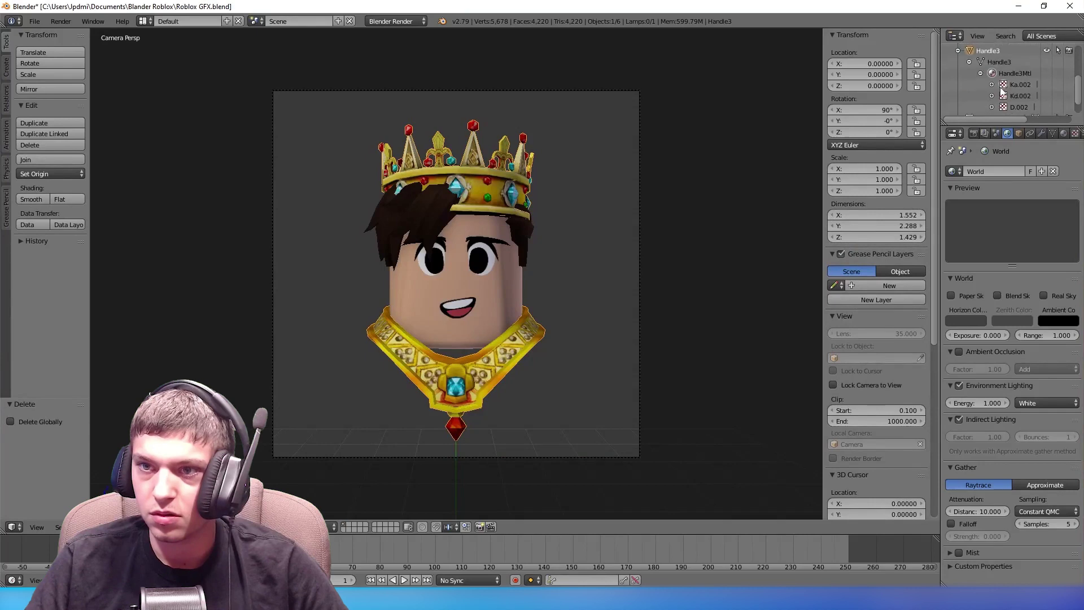
{"action": "double_click", "coordinate": [994, 62]}
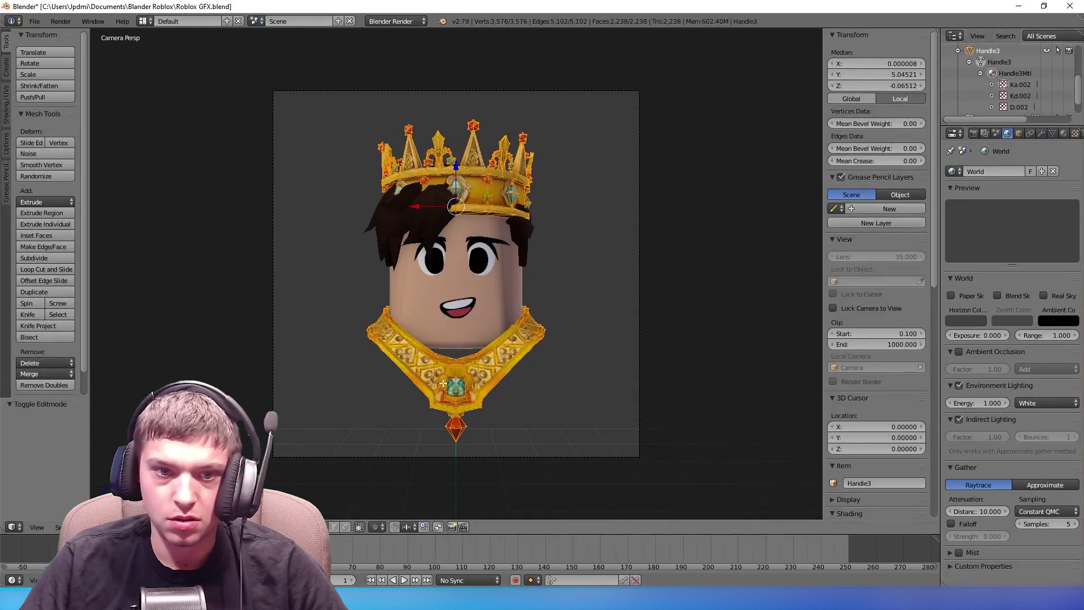
Select the front face vertices of the gold collar section beside the blue gem and delete them
{"action": "right_click", "coordinate": [419, 362]}
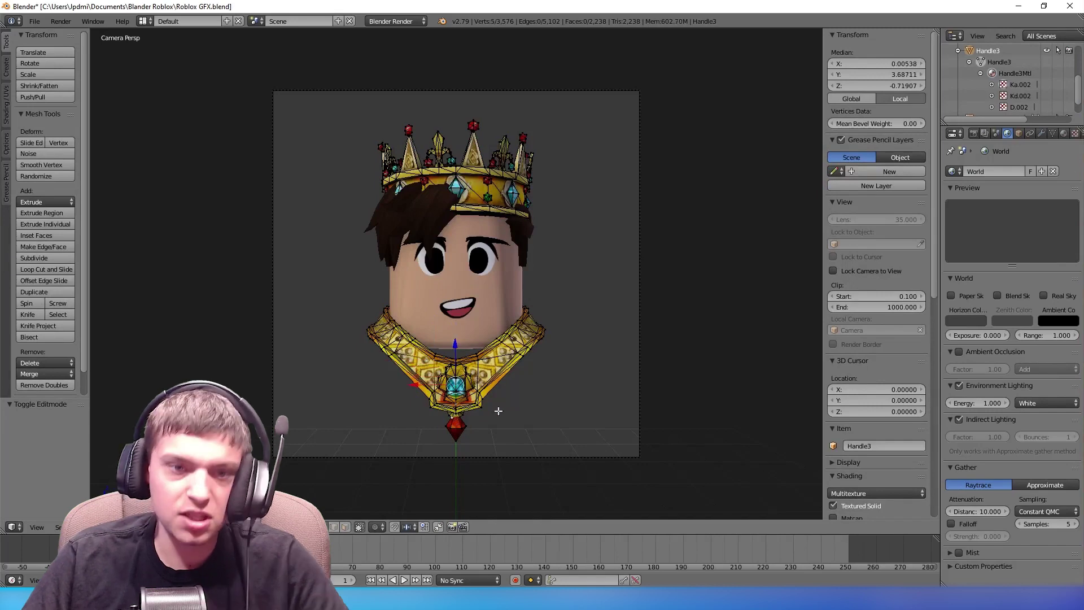
{"action": "key", "text": "KP_0"}
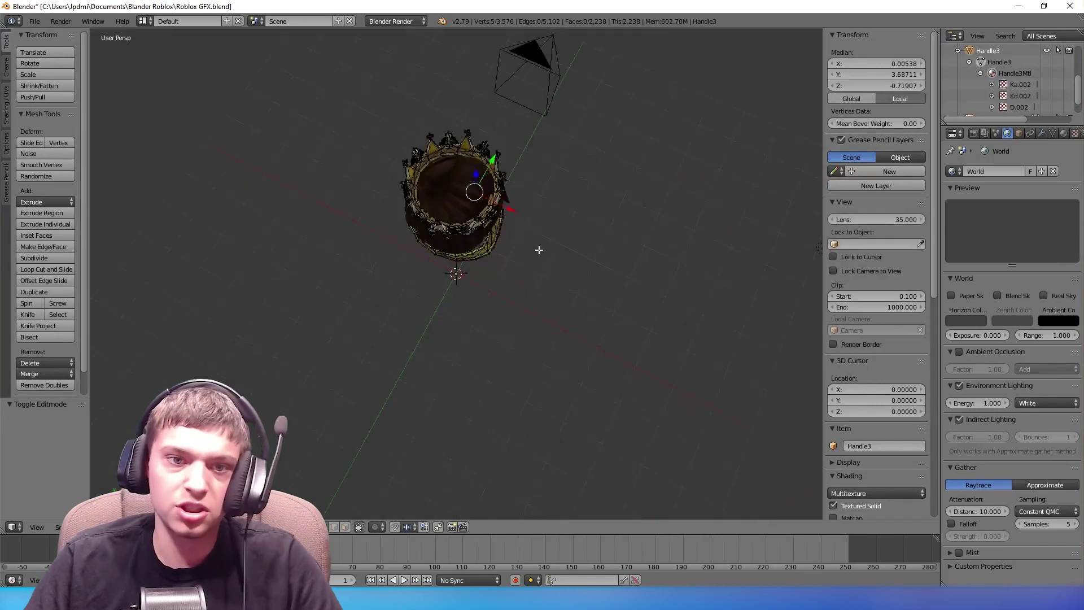
{"action": "mouse_move", "coordinate": [459, 142]}
{"action": "left_mouse_down"}
{"action": "mouse_move", "coordinate": [475, 116]}
{"action": "mouse_move", "coordinate": [477, 144]}
{"action": "left_mouse_up"}
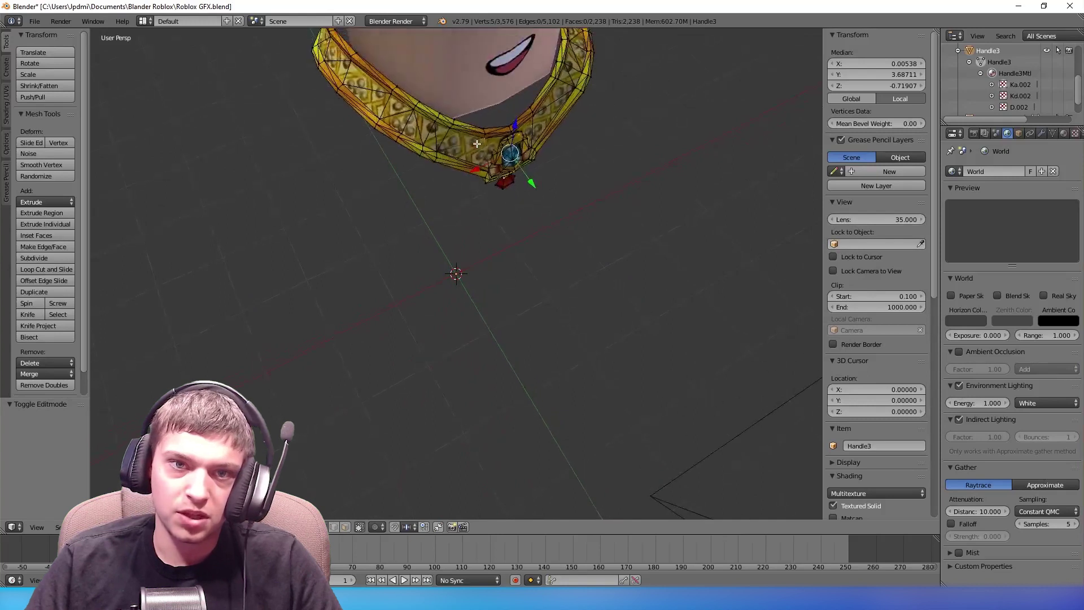
{"action": "right_click", "coordinate": [437, 152], "text": "shift"}
{"action": "right_click", "coordinate": [444, 133], "text": "shift"}
{"action": "key", "text": "x"}
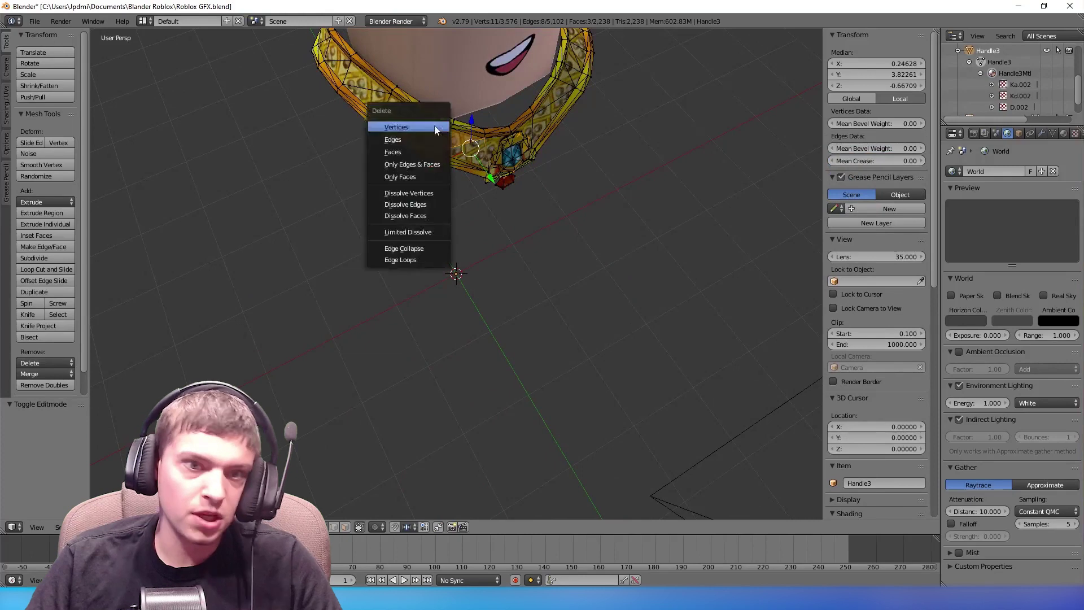
{"action": "left_click", "coordinate": [435, 129]}
Delete the leftover collar vertices at the end of the new gap nearest the blue gem
{"action": "right_click", "coordinate": [493, 152]}
{"action": "key", "text": "x"}
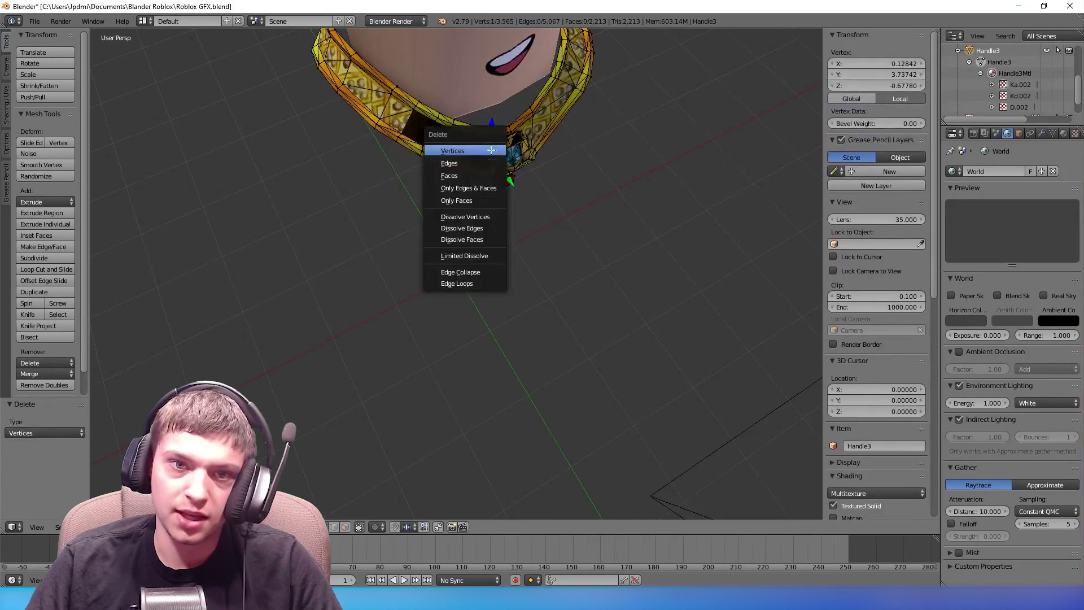
{"action": "left_click", "coordinate": [491, 149]}
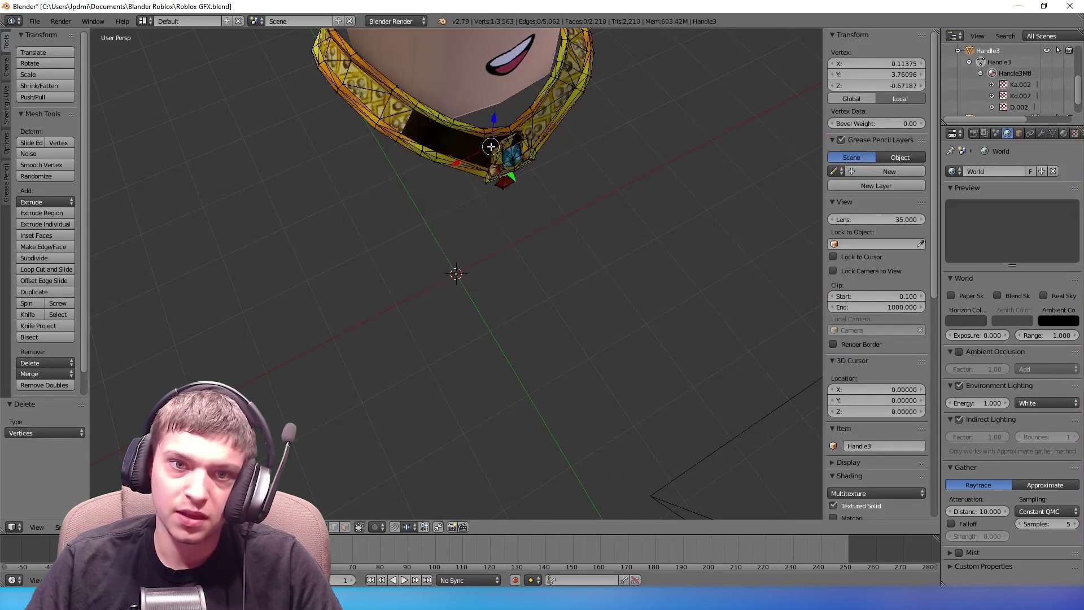
{"action": "right_click", "coordinate": [491, 147]}
{"action": "key", "text": "x"}
{"action": "left_click", "coordinate": [491, 147]}
{"action": "right_click", "coordinate": [490, 147]}
{"action": "key", "text": "x"}
{"action": "left_click", "coordinate": [491, 147]}
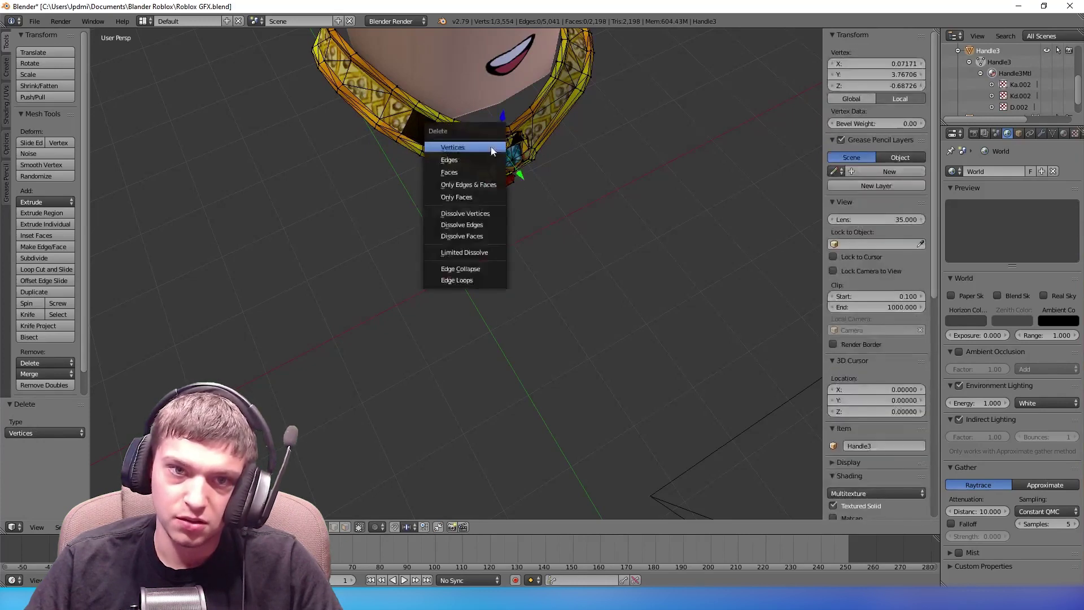
Delete the back and lower-rim vertices in the middle of the collar gap one after another
{"action": "right_click", "coordinate": [448, 143]}
{"action": "key", "text": "x"}
{"action": "left_click", "coordinate": [448, 143]}
{"action": "right_click", "coordinate": [447, 145]}
{"action": "key", "text": "x"}
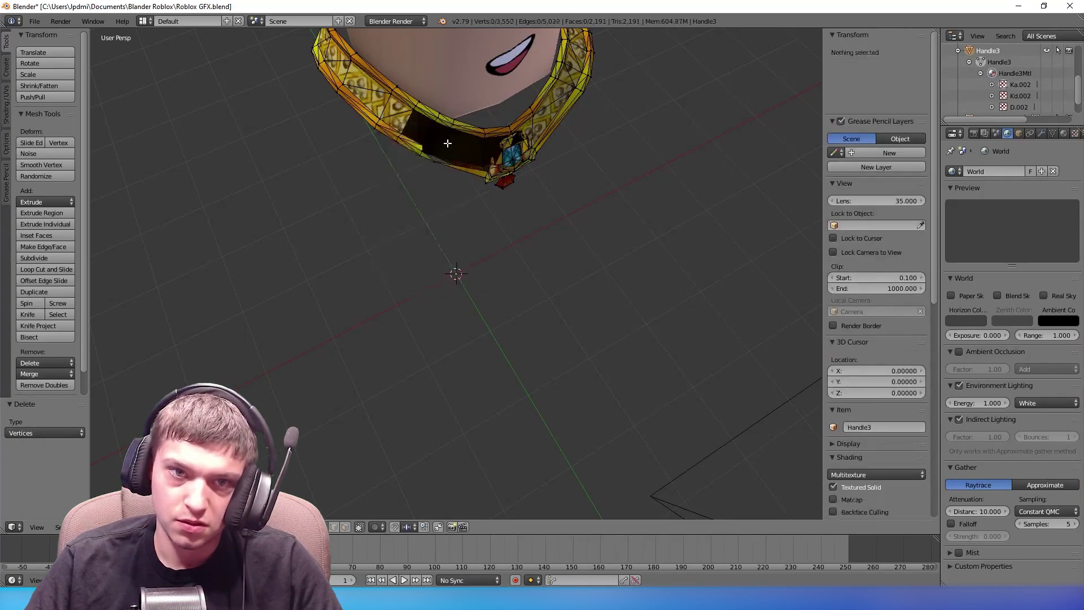
{"action": "left_click", "coordinate": [448, 145]}
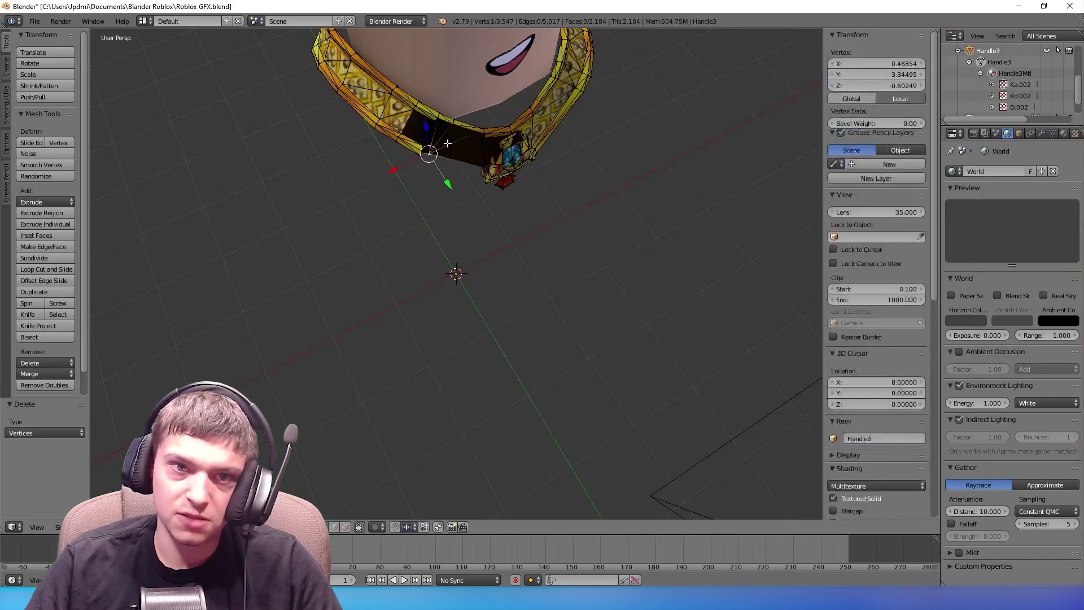
{"action": "right_click", "coordinate": [447, 144]}
{"action": "key", "text": "x"}
{"action": "left_click", "coordinate": [448, 145]}
{"action": "right_click", "coordinate": [449, 144]}
{"action": "key", "text": "x"}
{"action": "left_click", "coordinate": [449, 144]}
Delete the upper-rim vertices bridging the gap between the patterned collar band and the blue gem
{"action": "right_click", "coordinate": [463, 124]}
{"action": "key", "text": "x"}
{"action": "left_click", "coordinate": [464, 125]}
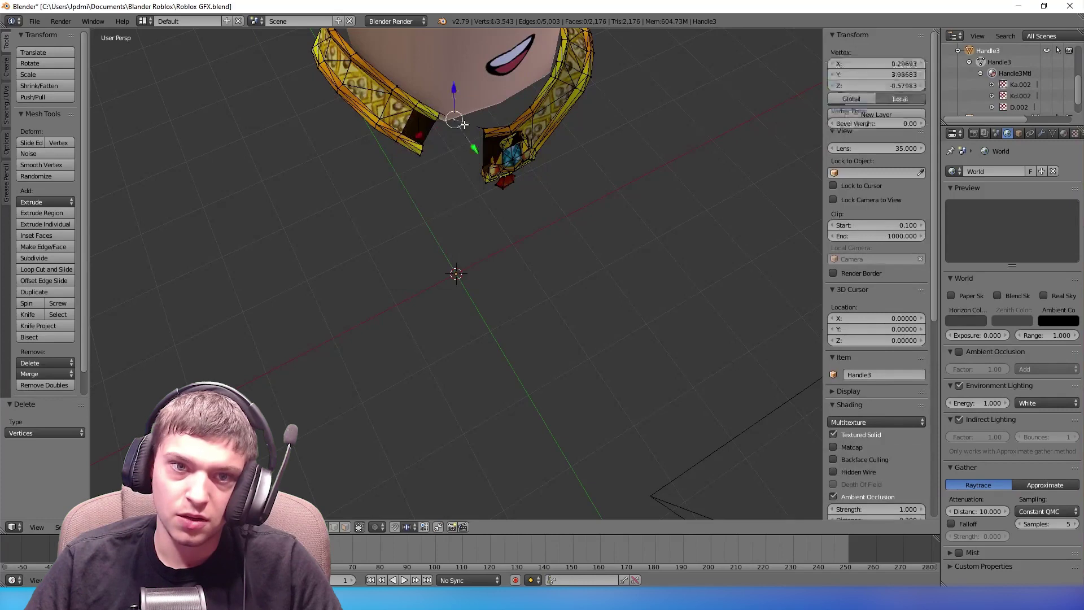
{"action": "right_click", "coordinate": [465, 124]}
{"action": "key", "text": "x"}
{"action": "left_click", "coordinate": [465, 125]}
Delete the collar vertices directly above and behind the blue gem one after another
{"action": "right_click", "coordinate": [502, 136]}
{"action": "key", "text": "x"}
{"action": "left_click", "coordinate": [502, 136]}
{"action": "right_click", "coordinate": [502, 136]}
{"action": "key", "text": "x"}
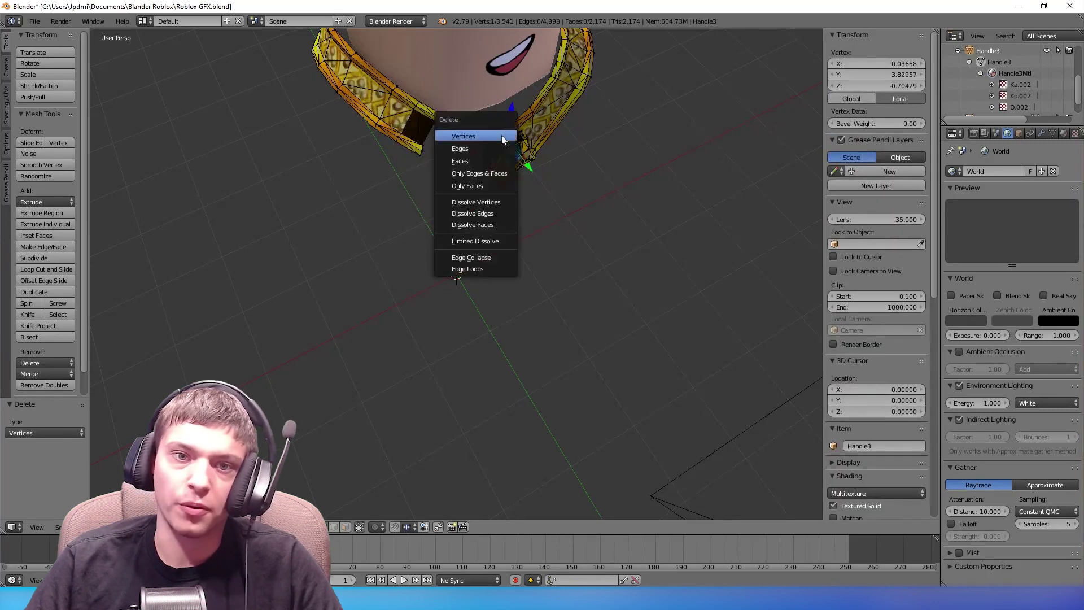
{"action": "left_click", "coordinate": [502, 136]}
{"action": "right_click", "coordinate": [502, 136]}
{"action": "key", "text": "x"}
{"action": "left_click", "coordinate": [463, 136]}
{"action": "right_click", "coordinate": [502, 137]}
{"action": "key", "text": "x"}
{"action": "left_click", "coordinate": [463, 136]}
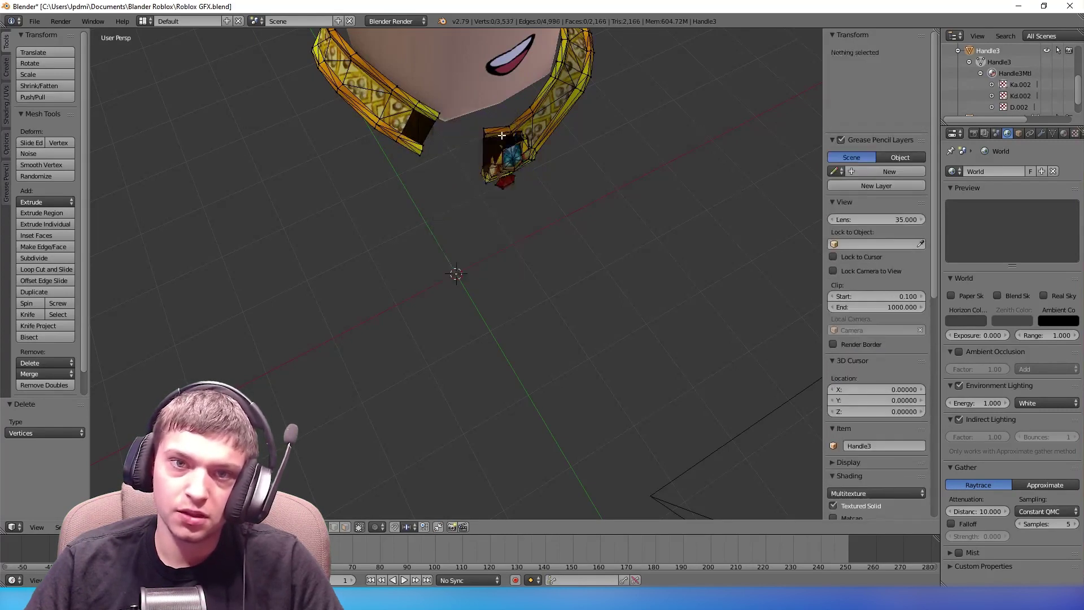
{"action": "right_click", "coordinate": [502, 137]}
{"action": "key", "text": "x"}
{"action": "left_click", "coordinate": [463, 136]}
{"action": "key", "text": "x"}
{"action": "left_click", "coordinate": [502, 136]}
{"action": "right_click", "coordinate": [501, 136]}
{"action": "key", "text": "x"}
{"action": "left_click", "coordinate": [501, 135]}
{"action": "right_click", "coordinate": [501, 135]}
{"action": "key", "text": "x"}
{"action": "left_click", "coordinate": [502, 136]}
{"action": "right_click", "coordinate": [502, 136]}
{"action": "key", "text": "x"}
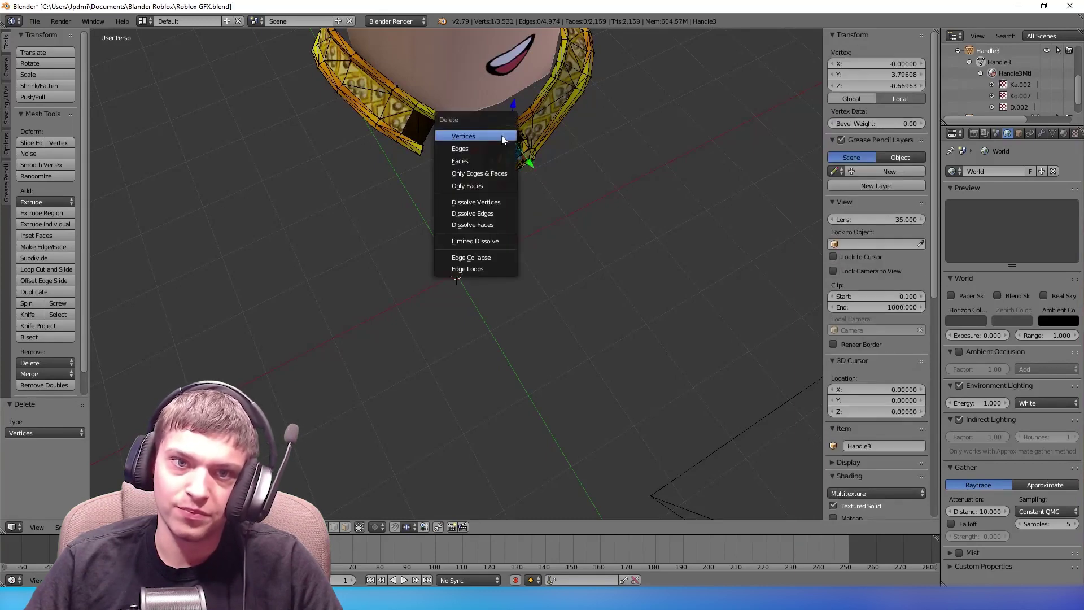
{"action": "left_click", "coordinate": [502, 135]}
{"action": "right_click", "coordinate": [501, 135]}
{"action": "key", "text": "x"}
{"action": "left_click", "coordinate": [502, 135]}
{"action": "right_click", "coordinate": [501, 135]}
{"action": "key", "text": "x"}
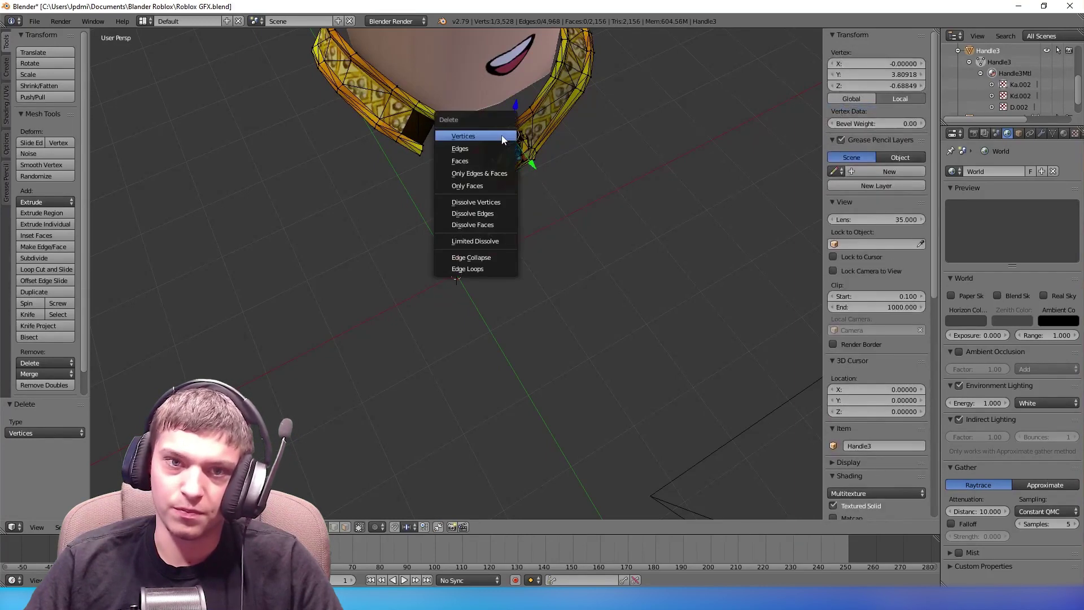
{"action": "left_click", "coordinate": [502, 135]}
{"action": "right_click", "coordinate": [501, 135]}
{"action": "key", "text": "x"}
{"action": "left_click", "coordinate": [501, 136]}
{"action": "right_click", "coordinate": [502, 136]}
{"action": "key", "text": "x"}
{"action": "left_click", "coordinate": [502, 136]}
{"action": "right_click", "coordinate": [501, 135]}
{"action": "key", "text": "x"}
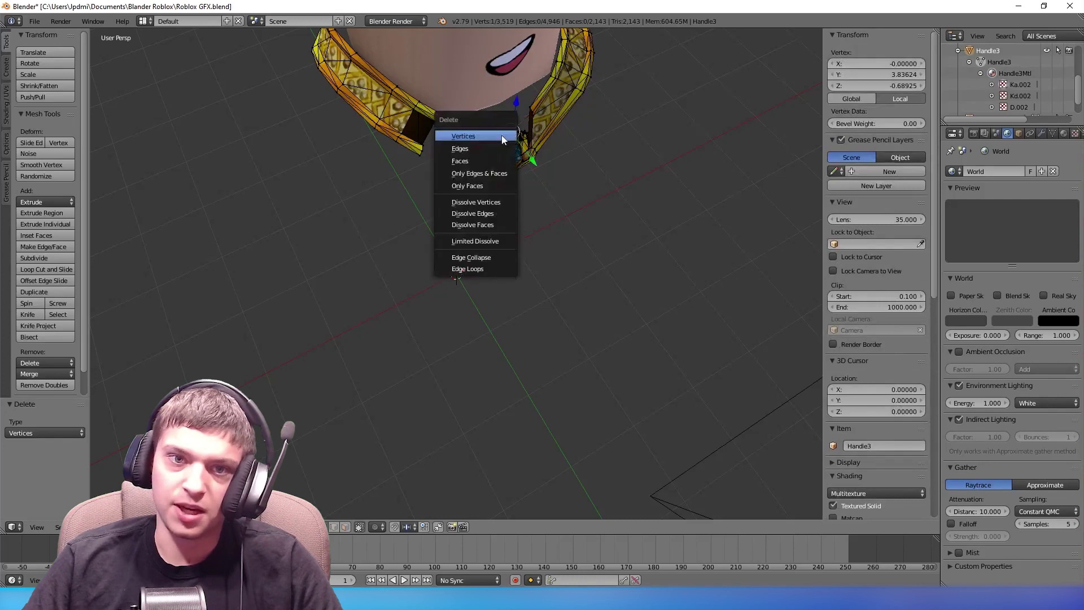
{"action": "left_click", "coordinate": [501, 135]}
{"action": "right_click", "coordinate": [501, 135]}
{"action": "key", "text": "x"}
{"action": "left_click", "coordinate": [502, 135]}
{"action": "right_click", "coordinate": [502, 136]}
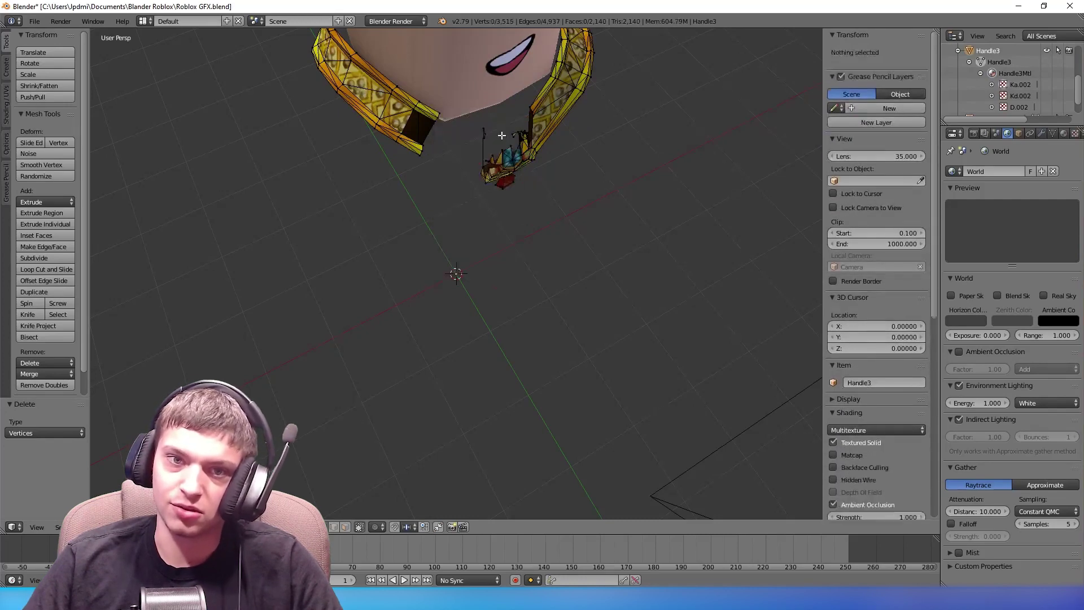
{"action": "key", "text": "x"}
{"action": "left_click", "coordinate": [502, 136]}
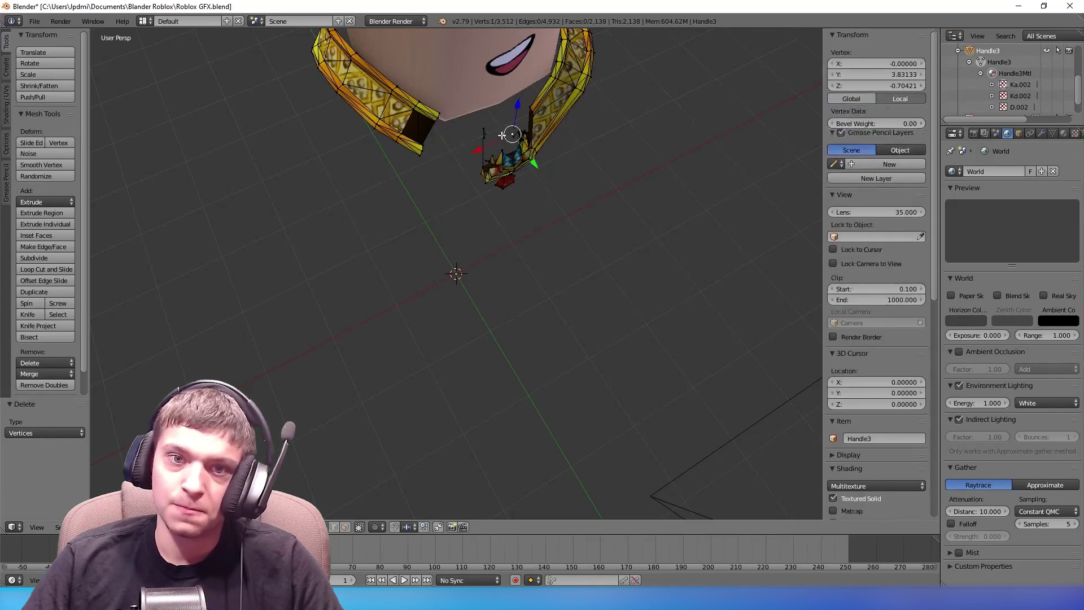
{"action": "right_click", "coordinate": [502, 136]}
{"action": "key", "text": "x"}
{"action": "key", "text": "Escape"}
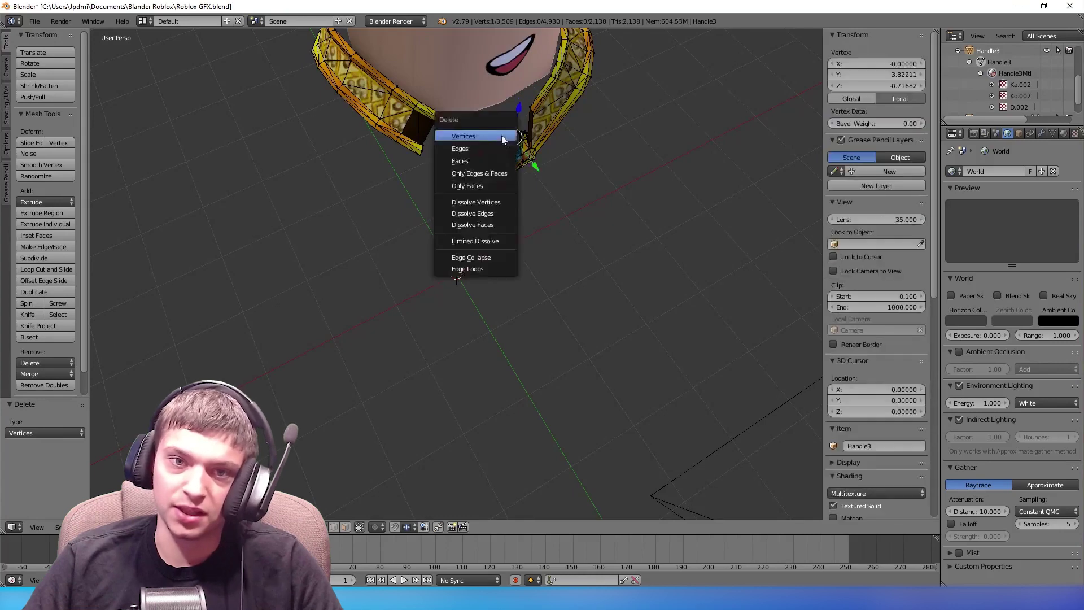
{"action": "key", "text": "x"}
{"action": "left_click", "coordinate": [501, 136]}
{"action": "key", "text": "x"}
{"action": "left_click", "coordinate": [487, 138]}
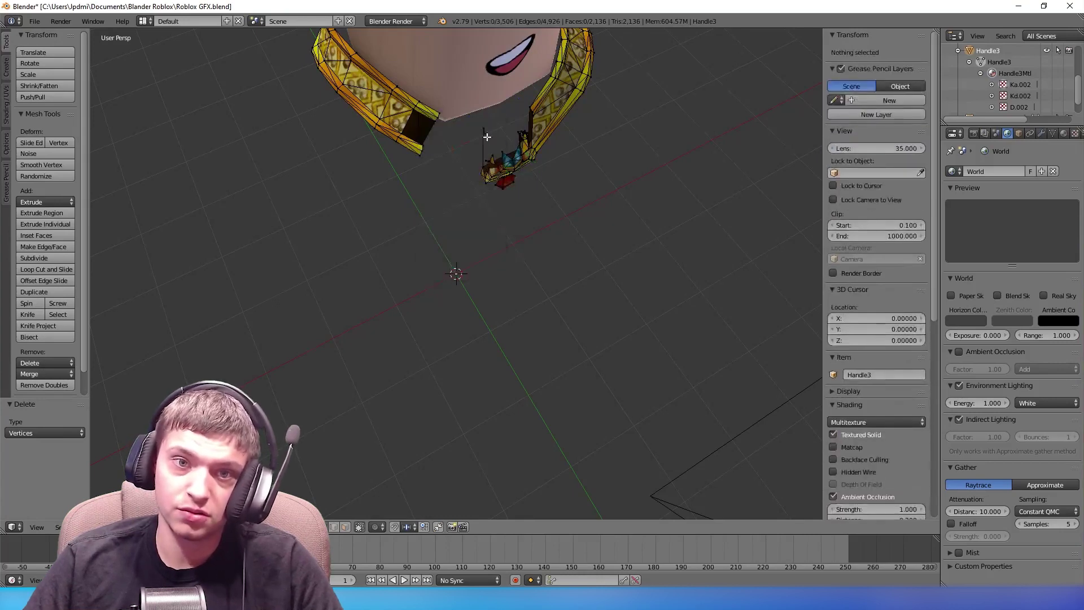
Delete the thin spike vertices standing up at the cut edge beside the gem
{"action": "right_click", "coordinate": [487, 137]}
{"action": "key", "text": "x"}
{"action": "left_click", "coordinate": [486, 137]}
{"action": "right_click", "coordinate": [486, 137]}
{"action": "key", "text": "x"}
{"action": "left_click", "coordinate": [487, 137]}
Delete the side vertices of the gem setting facing the collar gap one by one
{"action": "right_click", "coordinate": [488, 156]}
{"action": "key", "text": "x"}
{"action": "left_click", "coordinate": [488, 156]}
{"action": "right_click", "coordinate": [487, 155]}
{"action": "key", "text": "x"}
{"action": "left_click", "coordinate": [486, 154]}
{"action": "right_click", "coordinate": [489, 159]}
{"action": "key", "text": "x"}
{"action": "left_click", "coordinate": [489, 160]}
{"action": "right_click", "coordinate": [489, 160]}
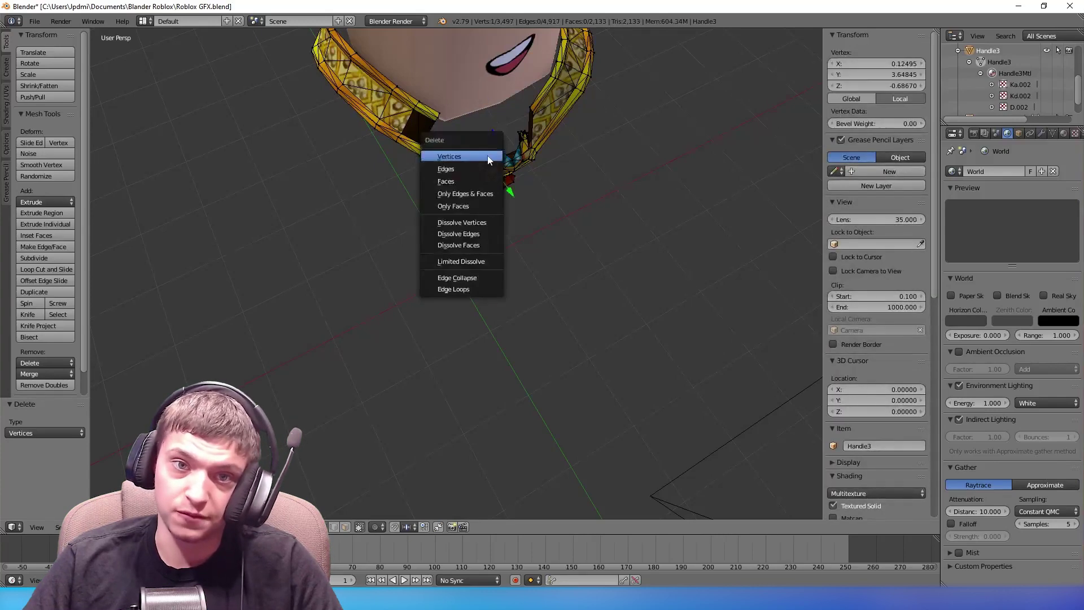
{"action": "key", "text": "x"}
{"action": "left_click", "coordinate": [489, 156]}
{"action": "right_click", "coordinate": [488, 157]}
{"action": "key", "text": "x"}
{"action": "left_click", "coordinate": [488, 156]}
{"action": "right_click", "coordinate": [489, 157]}
{"action": "key", "text": "x"}
{"action": "left_click", "coordinate": [488, 156]}
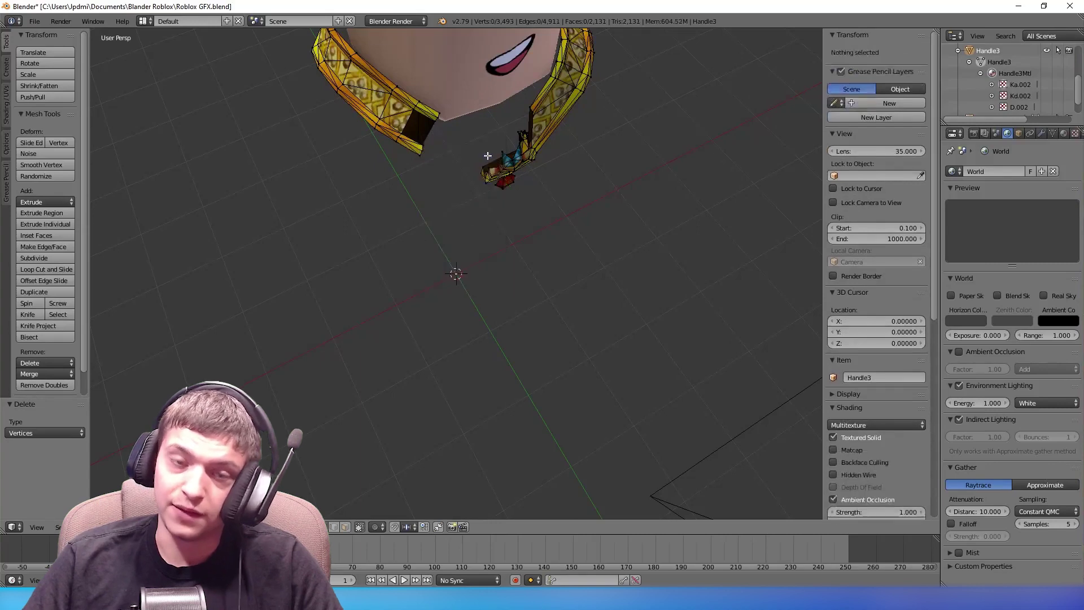
Delete the vertices at the free tip of the gem setting hanging in the collar gap
{"action": "left_click", "coordinate": [487, 155]}
{"action": "right_click", "coordinate": [471, 160]}
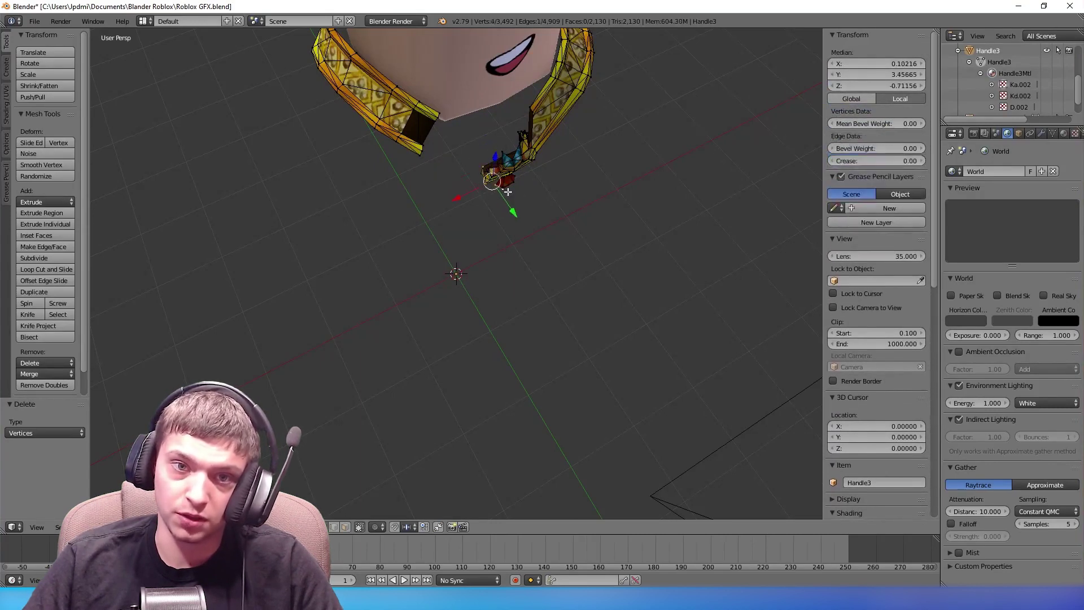
{"action": "key", "text": "x"}
{"action": "left_click", "coordinate": [520, 174]}
{"action": "right_click", "coordinate": [478, 176]}
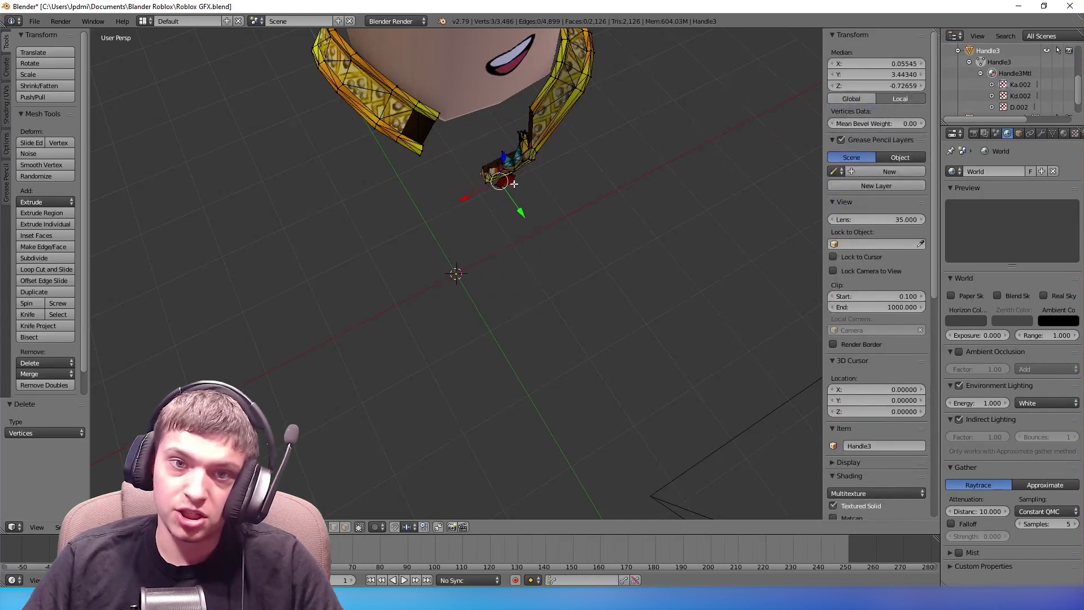
{"action": "key", "text": "x"}
{"action": "left_click", "coordinate": [518, 176]}
{"action": "right_click", "coordinate": [484, 179]}
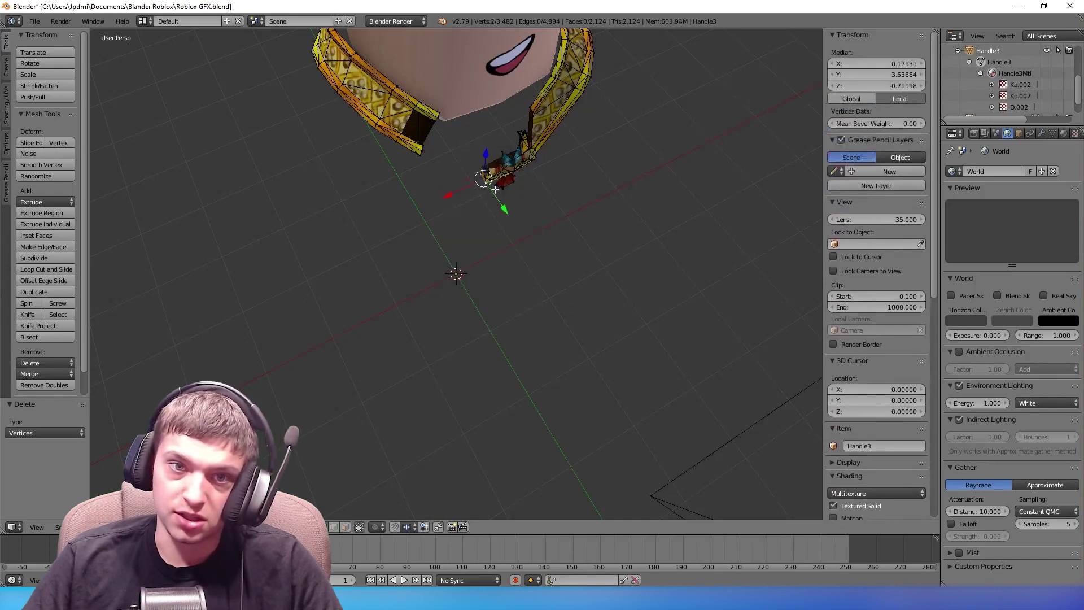
{"action": "key", "text": "x"}
{"action": "left_click", "coordinate": [517, 180]}
Delete the remaining red gem vertices underneath the blue gem's setting
{"action": "key", "text": "x"}
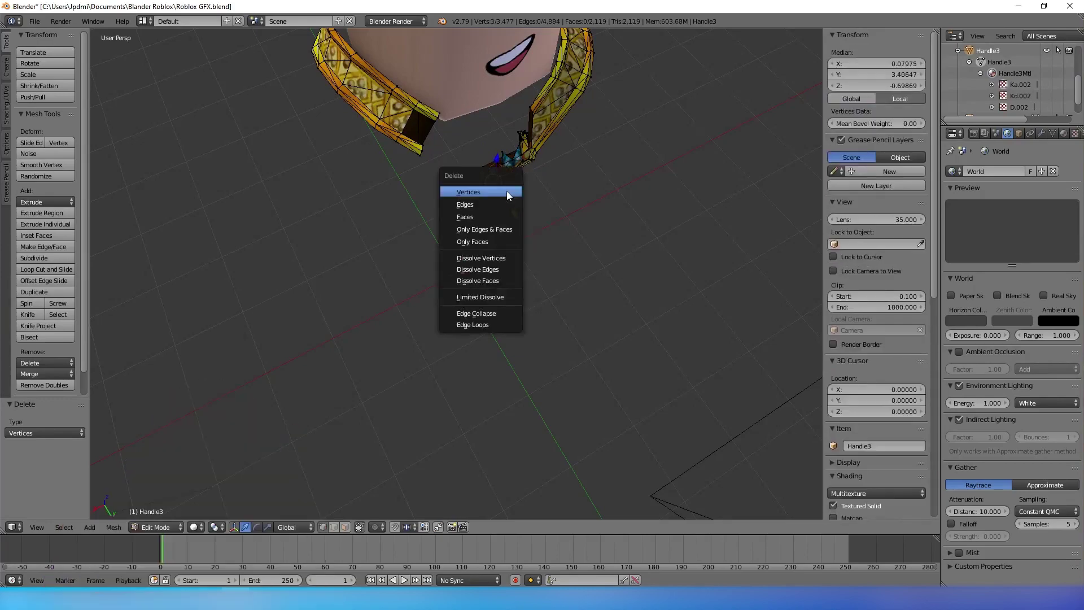
{"action": "left_click", "coordinate": [506, 190]}
{"action": "key", "text": "x"}
{"action": "left_click", "coordinate": [486, 179]}
{"action": "right_click", "coordinate": [487, 181]}
{"action": "key", "text": "x"}
{"action": "left_click", "coordinate": [486, 181]}
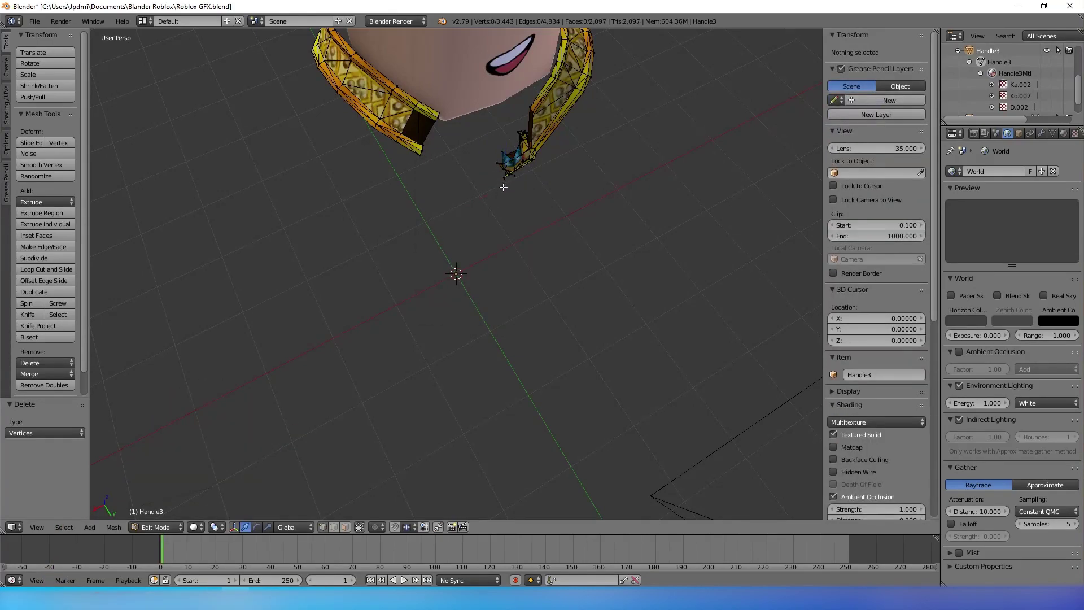
Delete the lowest vertices of the gold setting beneath the blue gem
{"action": "scroll", "coordinate": [503, 187], "scroll_direction": "up", "scroll_amount": 4}
{"action": "right_click", "coordinate": [460, 308]}
{"action": "key", "text": "x"}
{"action": "left_click", "coordinate": [435, 306]}
{"action": "right_click", "coordinate": [437, 306]}
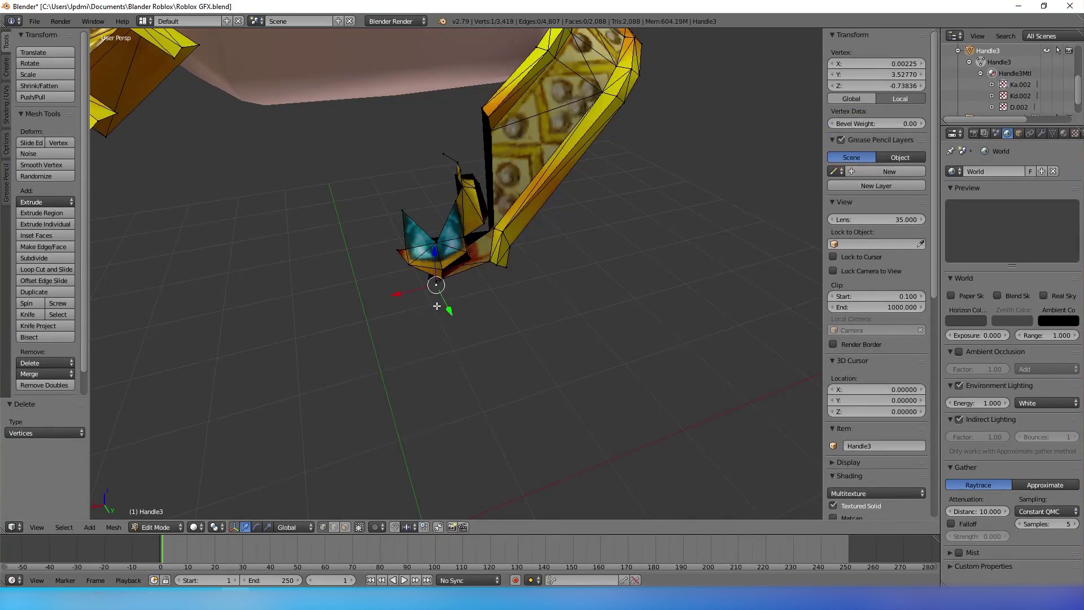
{"action": "key", "text": "x"}
{"action": "left_click", "coordinate": [436, 282]}
Delete the blue gem's vertices at its upper point and along its lower edge
{"action": "right_click", "coordinate": [400, 205]}
{"action": "key", "text": "x"}
{"action": "left_click", "coordinate": [415, 214]}
{"action": "right_click", "coordinate": [423, 240]}
{"action": "key", "text": "x"}
{"action": "left_click", "coordinate": [424, 240]}
Delete the gold setting's vertices that join the gem to the cut collar band
{"action": "right_click", "coordinate": [472, 251]}
{"action": "key", "text": "x"}
{"action": "left_click", "coordinate": [472, 250]}
{"action": "key", "text": "x"}
{"action": "left_click", "coordinate": [468, 252]}
{"action": "right_click", "coordinate": [460, 206]}
{"action": "key", "text": "x"}
Delete the thin leftover vertices standing beside the cut end of the patterned collar band
{"action": "left_click", "coordinate": [468, 180]}
{"action": "right_click", "coordinate": [460, 158]}
{"action": "key", "text": "x"}
{"action": "left_click", "coordinate": [460, 155]}
{"action": "right_click", "coordinate": [458, 167]}
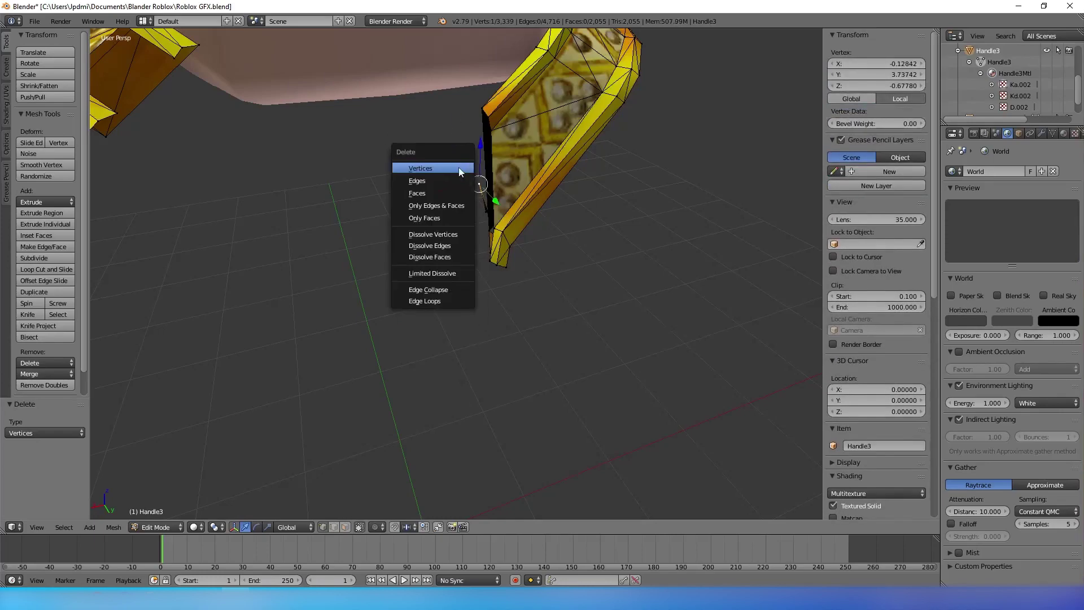
{"action": "key", "text": "x"}
{"action": "left_click", "coordinate": [460, 212]}
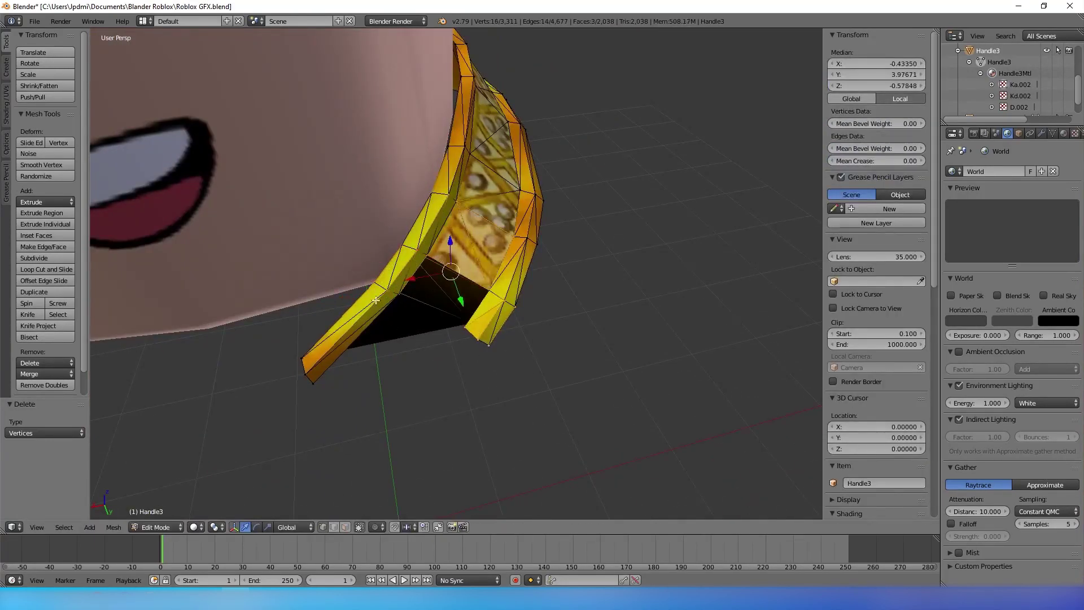
Delete the upper and lower rim vertices at the cut end of the collar beside the chin
{"action": "right_click", "coordinate": [388, 287]}
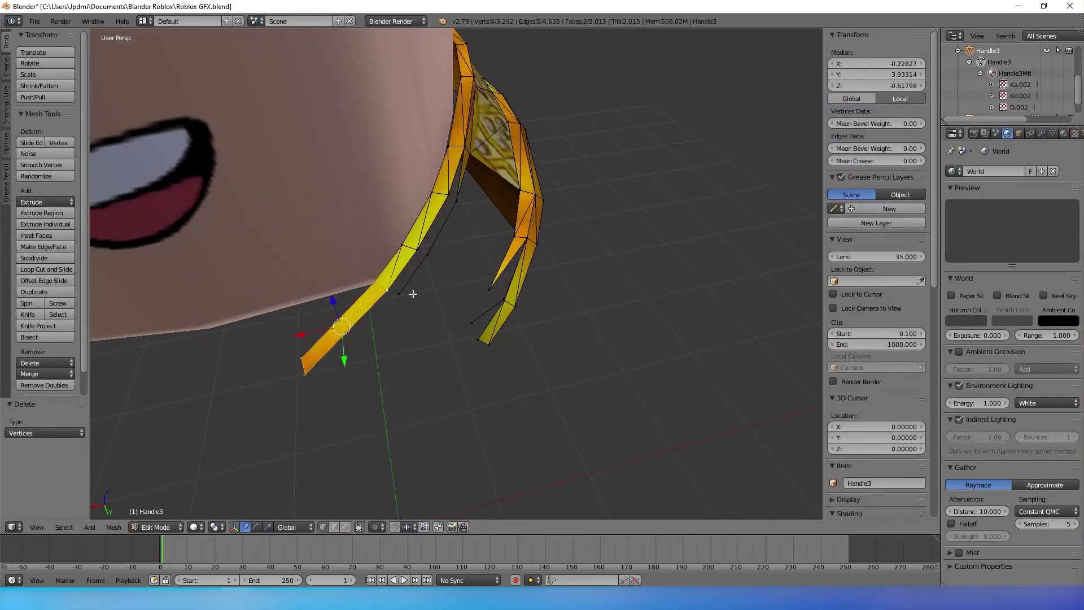
{"action": "key", "text": "x"}
{"action": "left_click", "coordinate": [396, 289]}
{"action": "right_click", "coordinate": [466, 315]}
{"action": "key", "text": "x"}
{"action": "left_click", "coordinate": [508, 248]}
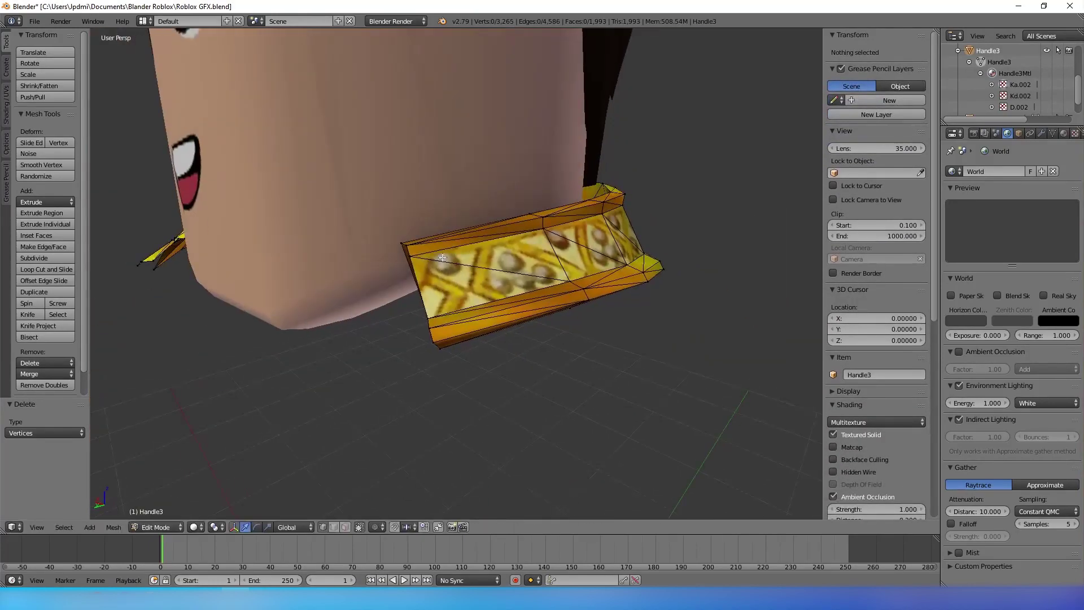
Delete the front section of the patterned collar band along the side of the head
{"action": "right_click", "coordinate": [442, 257]}
{"action": "key", "text": "x"}
{"action": "left_click", "coordinate": [442, 327]}
{"action": "key", "text": "l"}
{"action": "key", "text": "x"}
{"action": "left_click", "coordinate": [548, 233]}
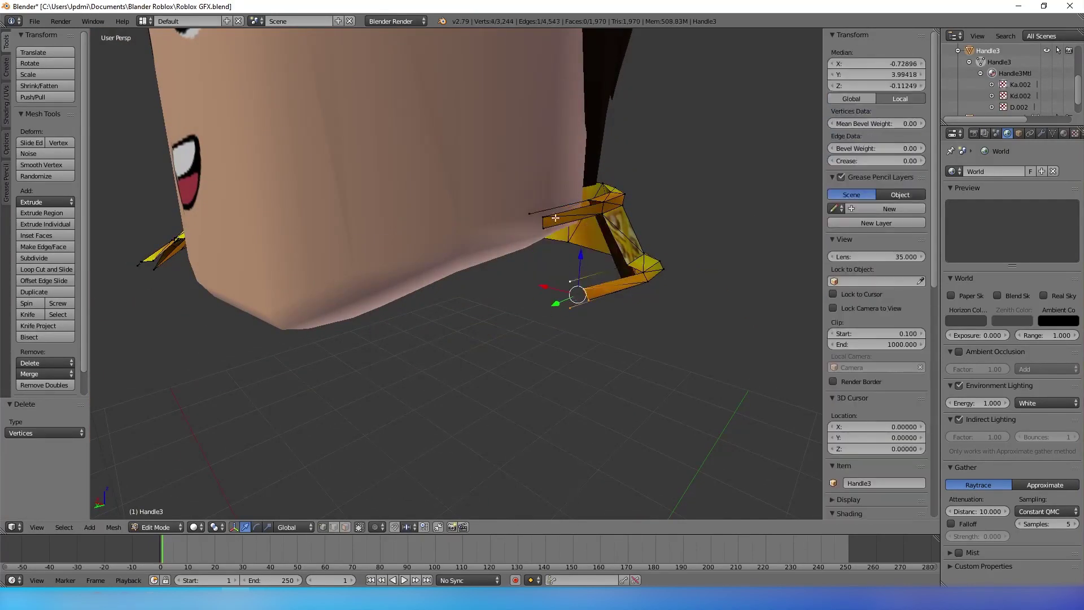
Delete the loose points and rim vertices of the collar piece beneath the hair
{"action": "key", "text": "KP_Decimal"}
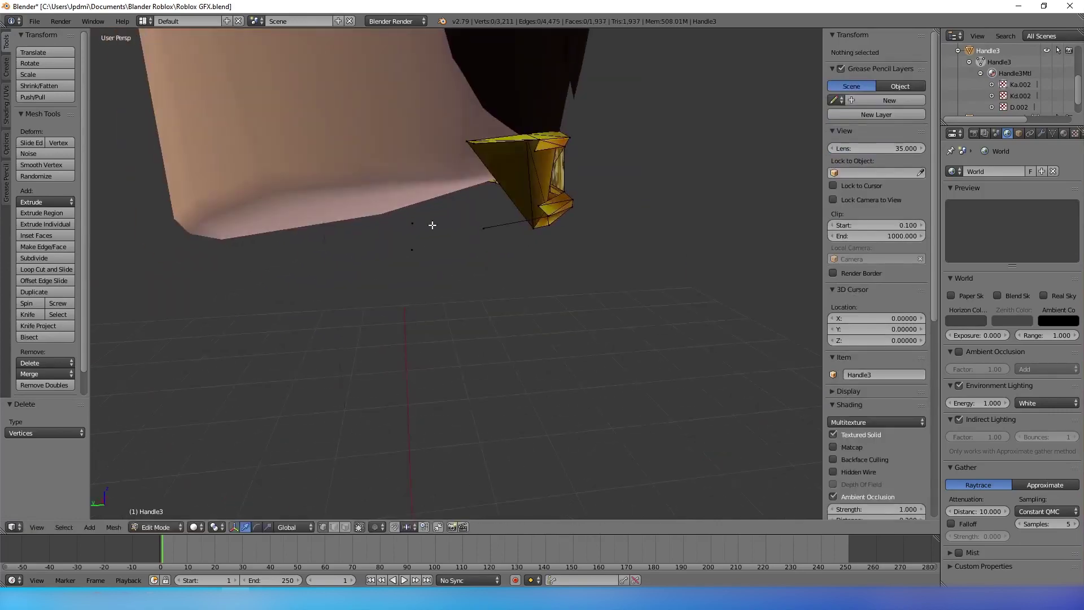
{"action": "key", "text": "x"}
{"action": "left_click", "coordinate": [497, 73]}
{"action": "key", "text": "l"}
{"action": "key", "text": "x"}
{"action": "left_click", "coordinate": [434, 234]}
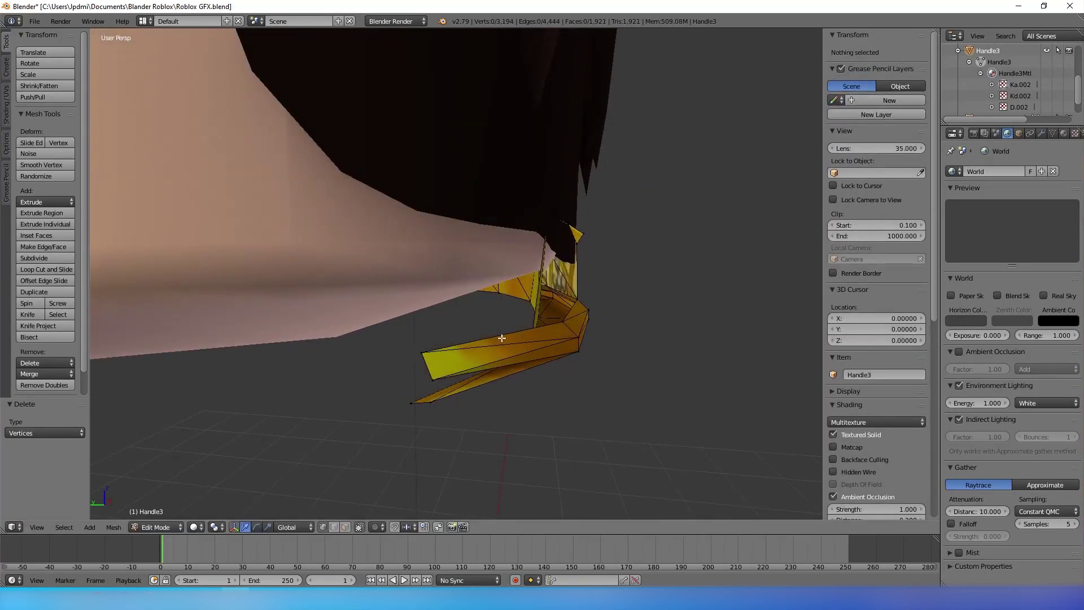
Delete the lower collar rim strips projecting under the back of the head
{"action": "key", "text": "l"}
{"action": "key", "text": "x"}
{"action": "left_click", "coordinate": [583, 317]}
{"action": "key", "text": "l"}
{"action": "key", "text": "x"}
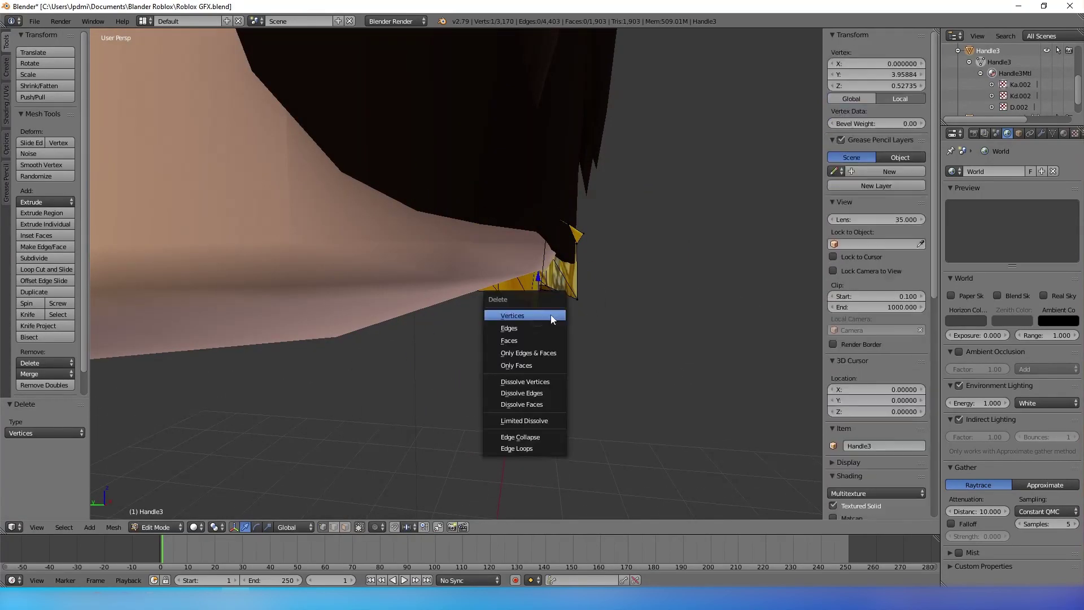
{"action": "left_click", "coordinate": [565, 315]}
Delete the edge and rim-corner vertices of the patterned collar section behind the hair
{"action": "scroll", "coordinate": [564, 315], "scroll_direction": "down", "scroll_amount": 3}
{"action": "right_click", "coordinate": [517, 267]}
{"action": "key", "text": "x"}
{"action": "left_click", "coordinate": [518, 331]}
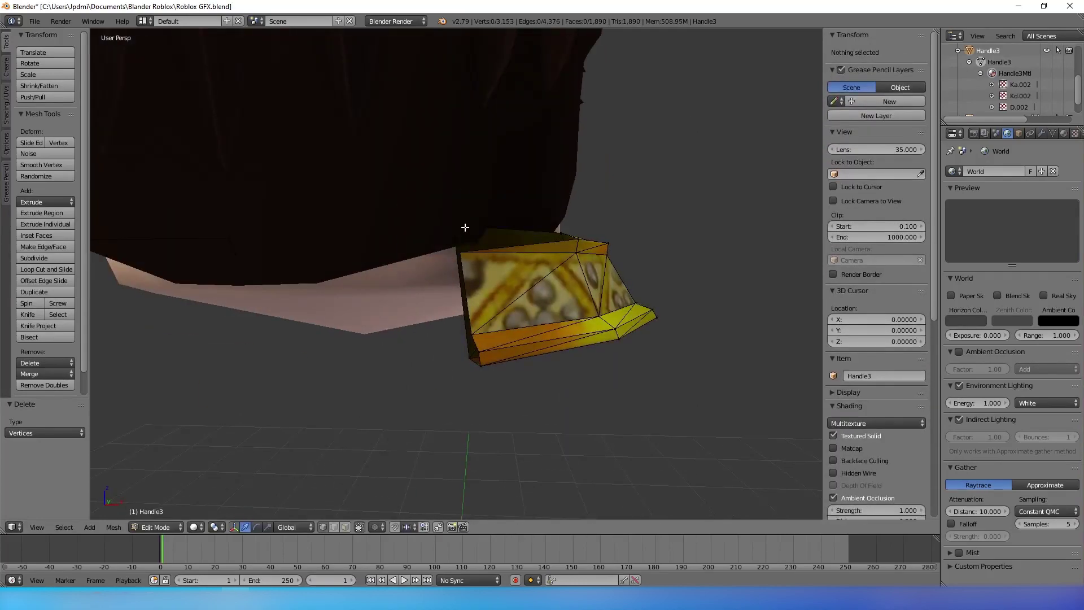
{"action": "right_click", "coordinate": [585, 247]}
{"action": "key", "text": "x"}
{"action": "left_click", "coordinate": [588, 242]}
{"action": "right_click", "coordinate": [624, 317]}
{"action": "key", "text": "x"}
{"action": "left_click", "coordinate": [625, 317]}
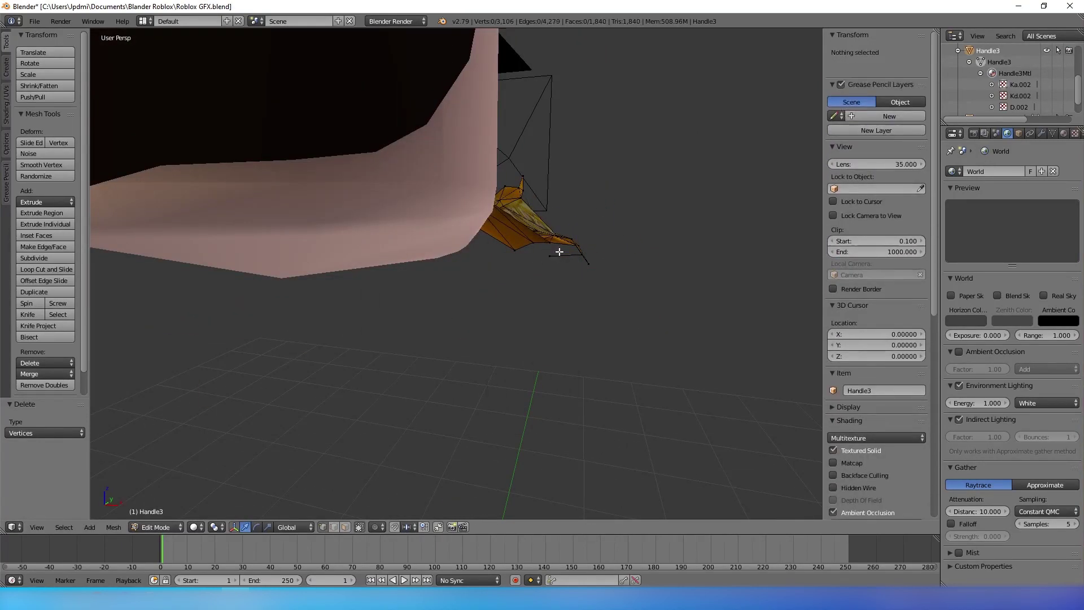
Delete most of the remaining collar fragment at the back corner of the head
{"action": "right_click", "coordinate": [476, 240]}
{"action": "key", "text": "x"}
{"action": "left_click", "coordinate": [476, 239]}
{"action": "key", "text": "shift+f"}
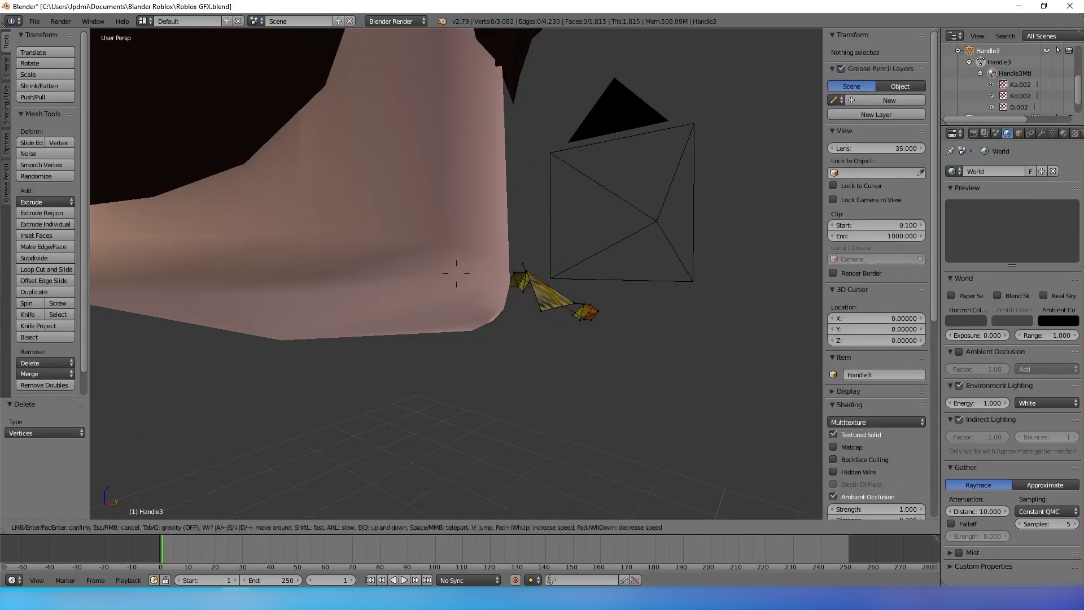
{"action": "left_click", "coordinate": [456, 273]}
{"action": "right_click", "coordinate": [547, 302]}
{"action": "key", "text": "x"}
{"action": "left_click", "coordinate": [539, 304]}
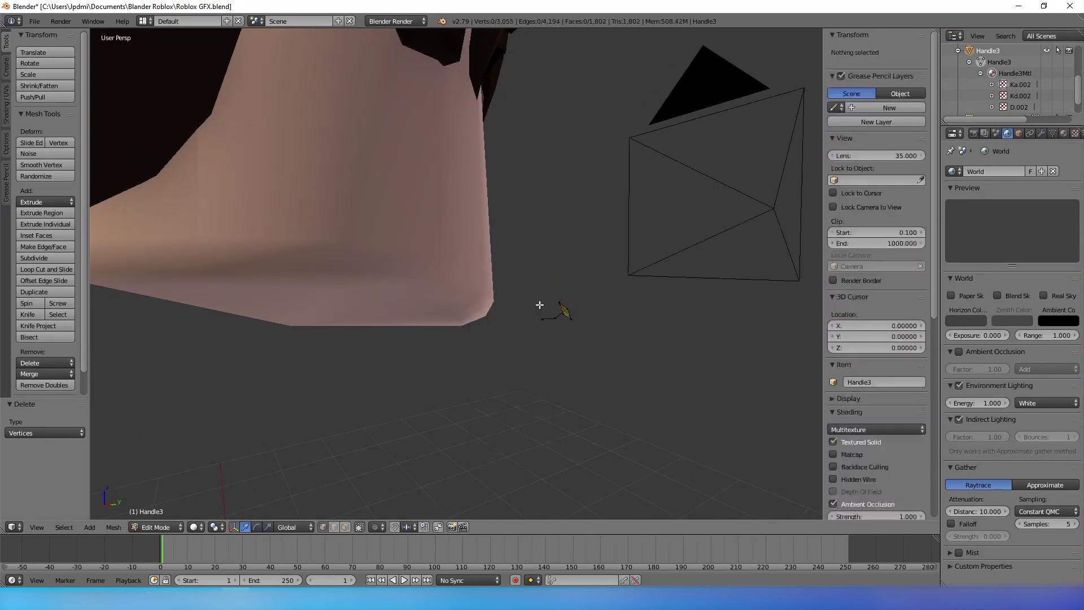
Delete the last stray collar vertices floating beside the head
{"action": "right_click", "coordinate": [539, 305]}
{"action": "key", "text": "x"}
{"action": "left_click", "coordinate": [554, 303]}
{"action": "key", "text": "shift+f"}
{"action": "left_click", "coordinate": [472, 261]}
{"action": "right_click", "coordinate": [514, 202]}
{"action": "key", "text": "x"}
{"action": "left_click", "coordinate": [514, 201]}
{"action": "key", "text": "shift+f"}
{"action": "left_click", "coordinate": [473, 268]}
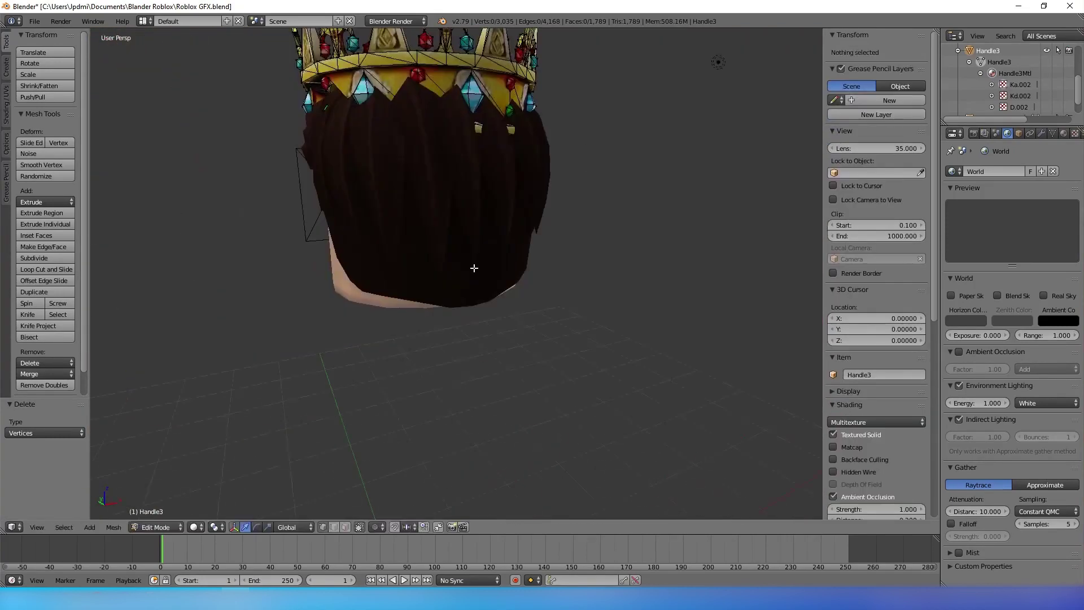
Inspect the crowned head from several sides, switch to the camera view and leave Edit Mode
{"action": "key", "text": "shift+f"}
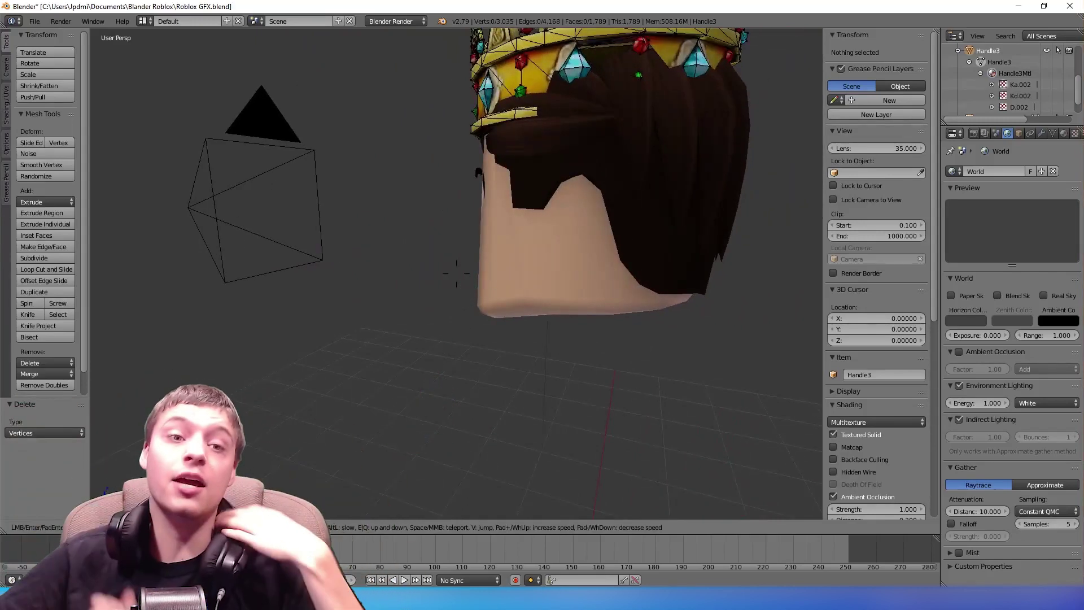
{"action": "key", "text": "s"}
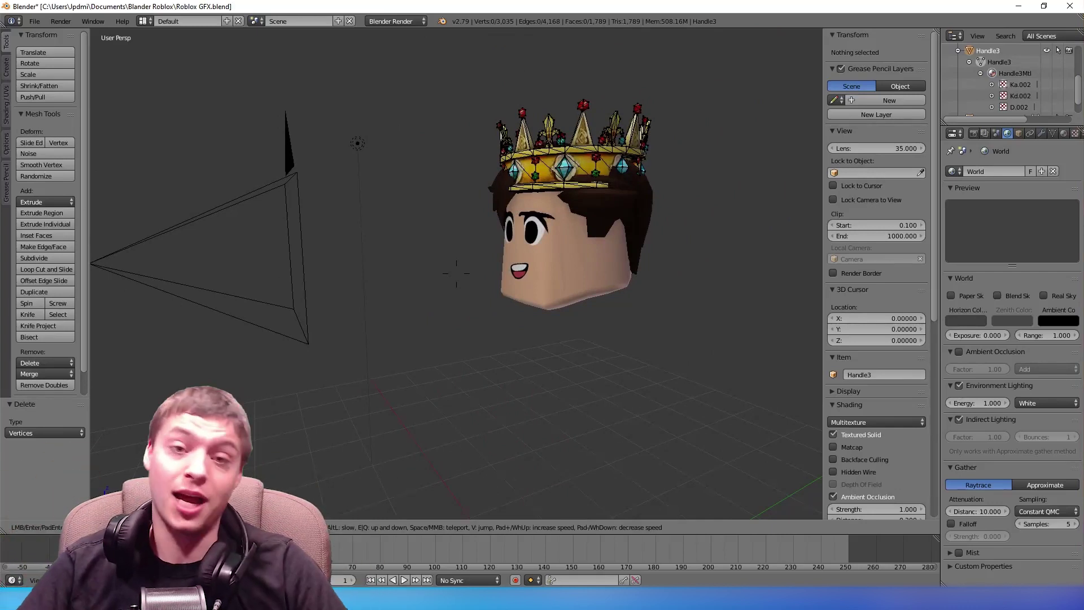
{"action": "left_click", "coordinate": [456, 274]}
{"action": "key", "text": "KP_0"}
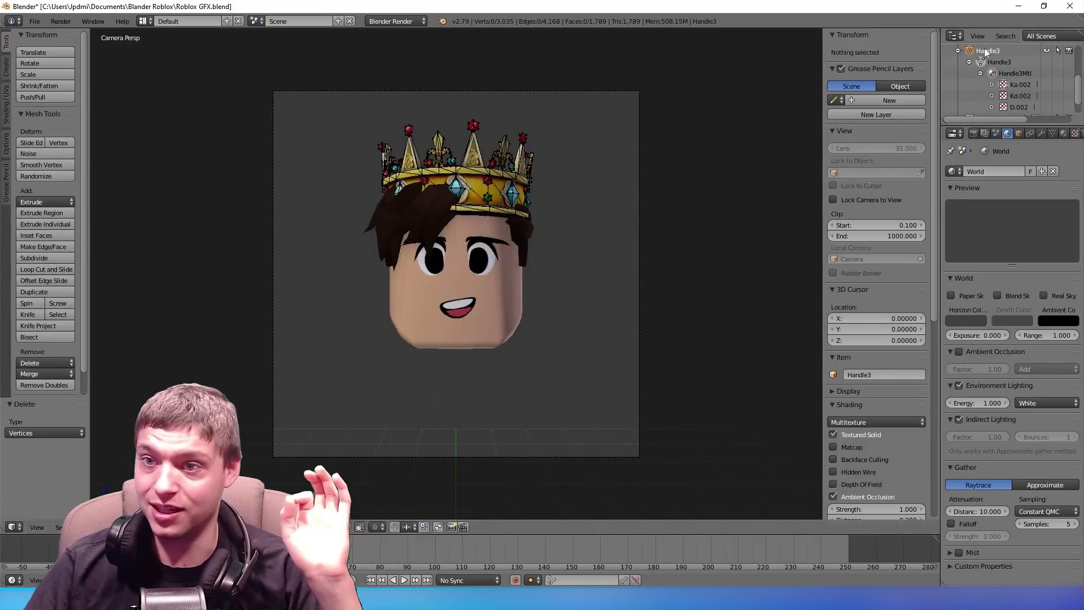
{"action": "left_click", "coordinate": [988, 62]}
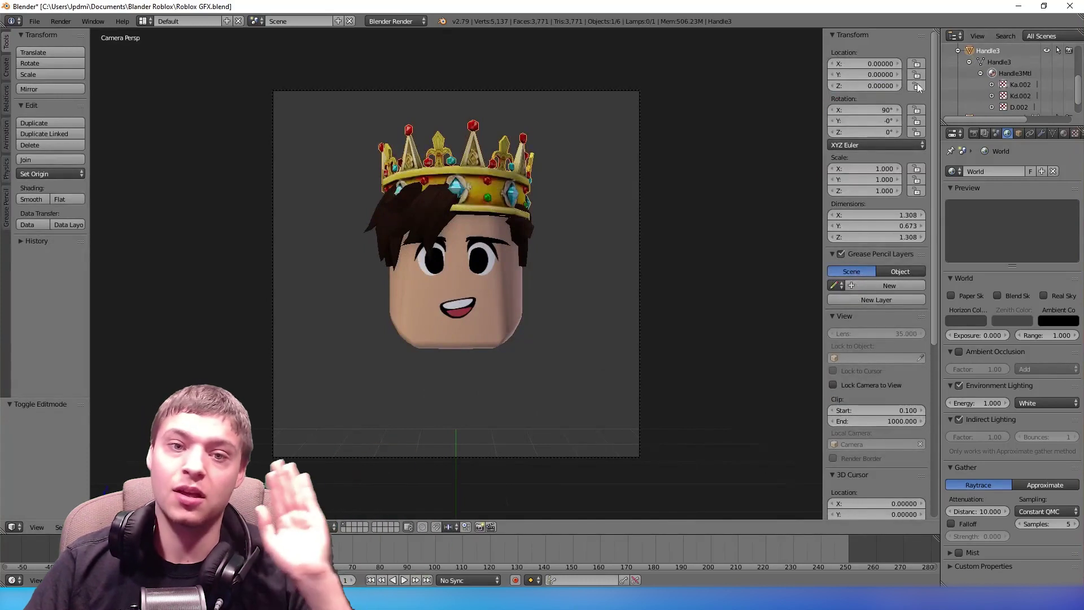
Select the camera and move it closer to frame the crowned head, at Y 2.57440 and Z 4.75367
{"action": "scroll", "coordinate": [963, 83], "scroll_direction": "up", "scroll_amount": 3}
{"action": "left_click", "coordinate": [978, 83]}
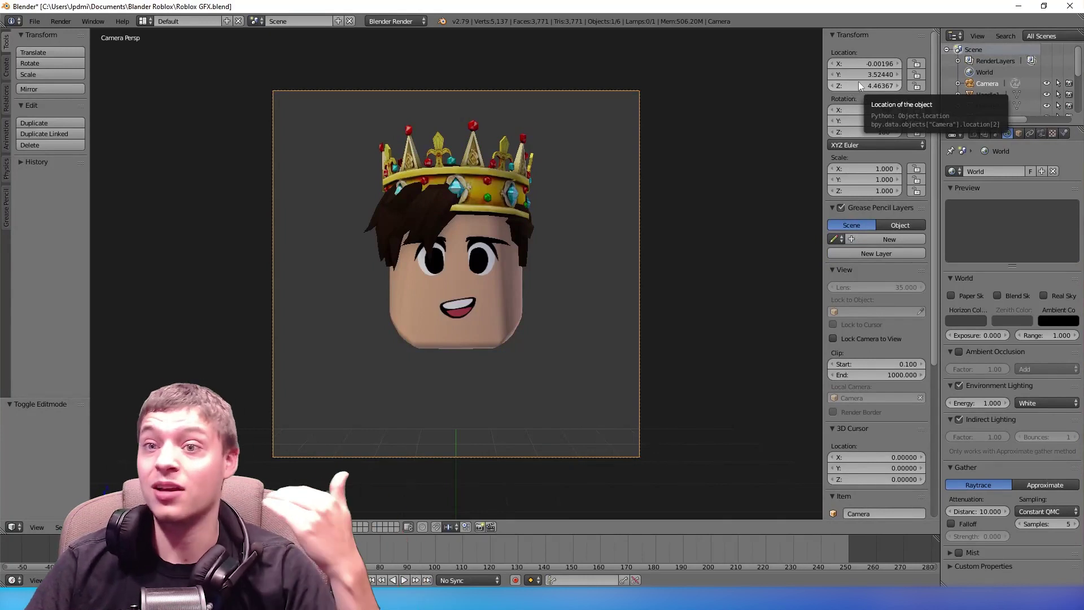
{"action": "mouse_move", "coordinate": [857, 83]}
{"action": "left_mouse_down"}
{"action": "mouse_move", "coordinate": [848, 76]}
{"action": "mouse_move", "coordinate": [866, 89]}
{"action": "left_mouse_up"}
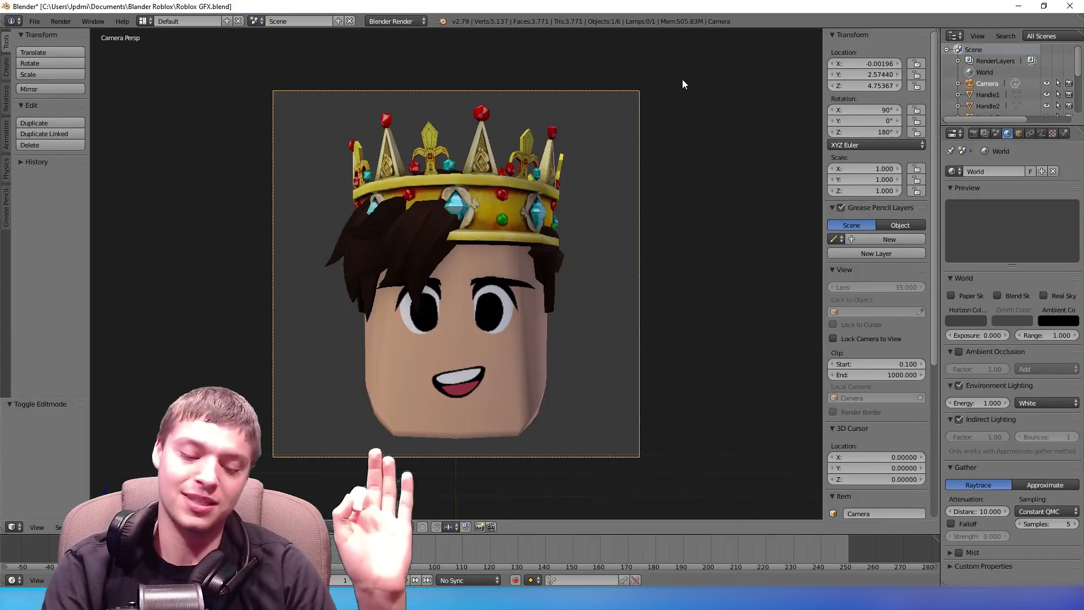
Render the crowned head and save a copy of the image as King Hand.png
{"action": "key", "text": "F12"}
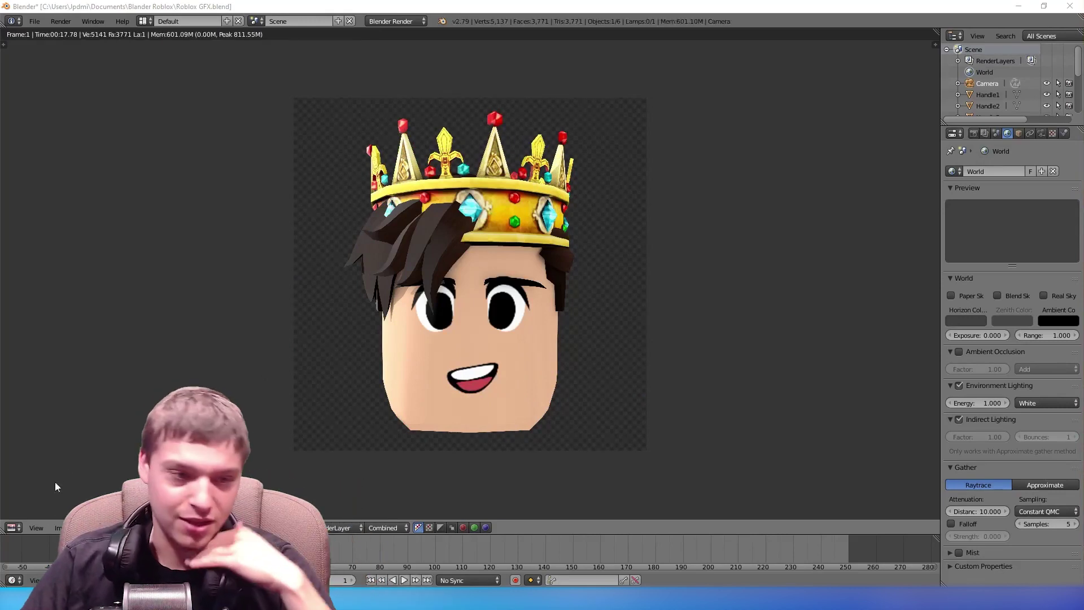
{"action": "left_click", "coordinate": [59, 527]}
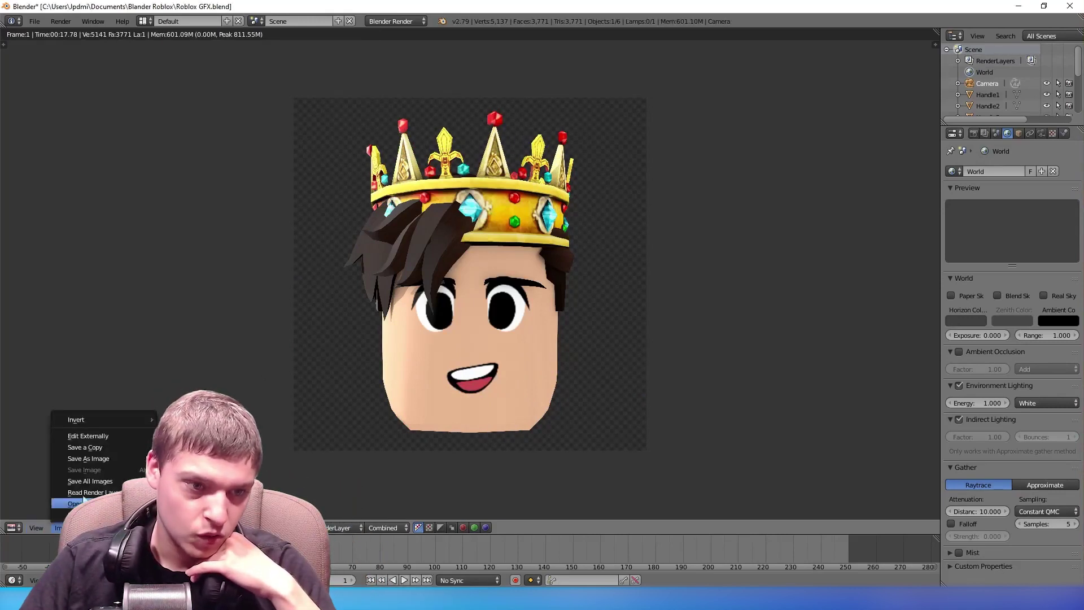
{"action": "left_click", "coordinate": [114, 446]}
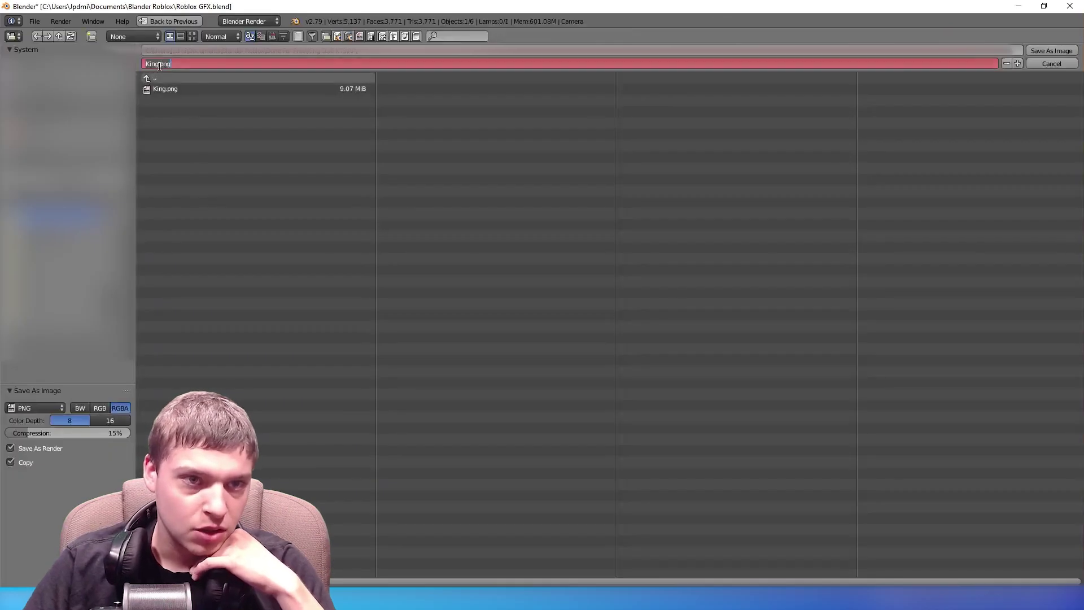
{"action": "type", "text": "Hand"}
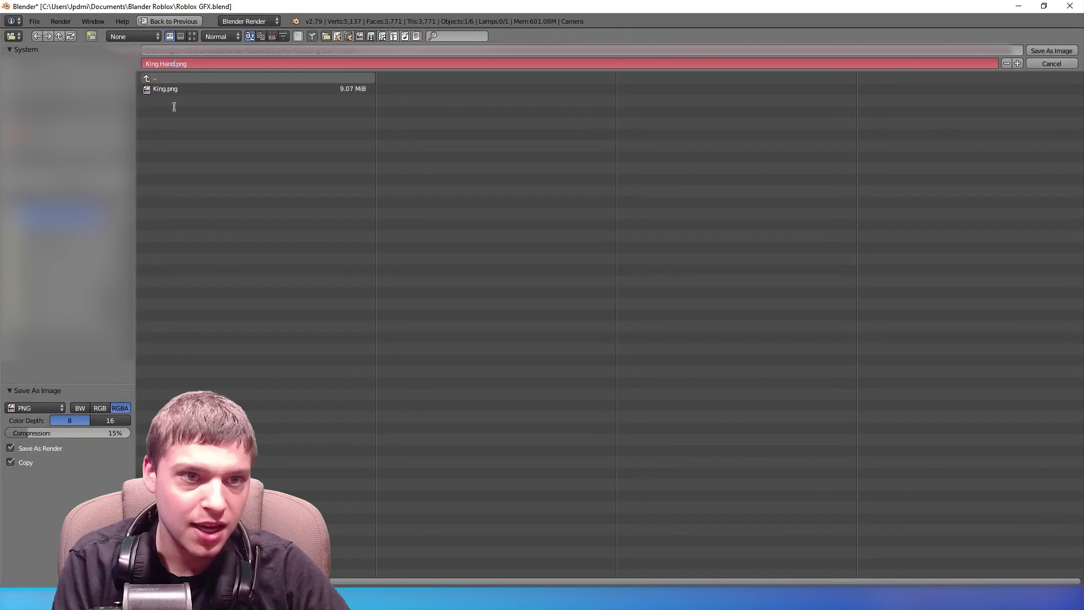
{"action": "key", "text": "Return"}
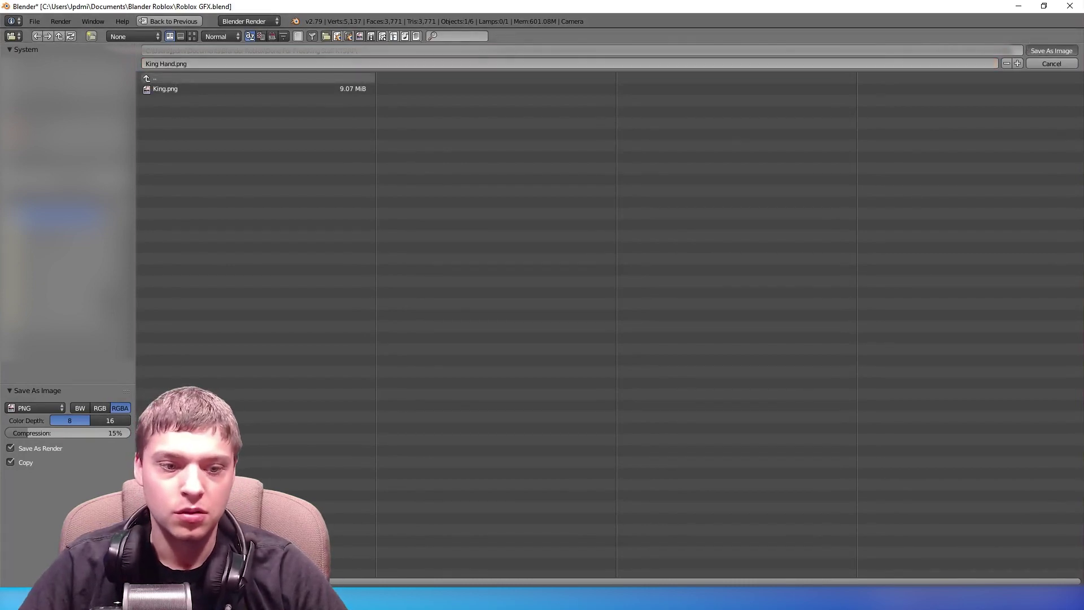
{"action": "key", "text": "Return"}
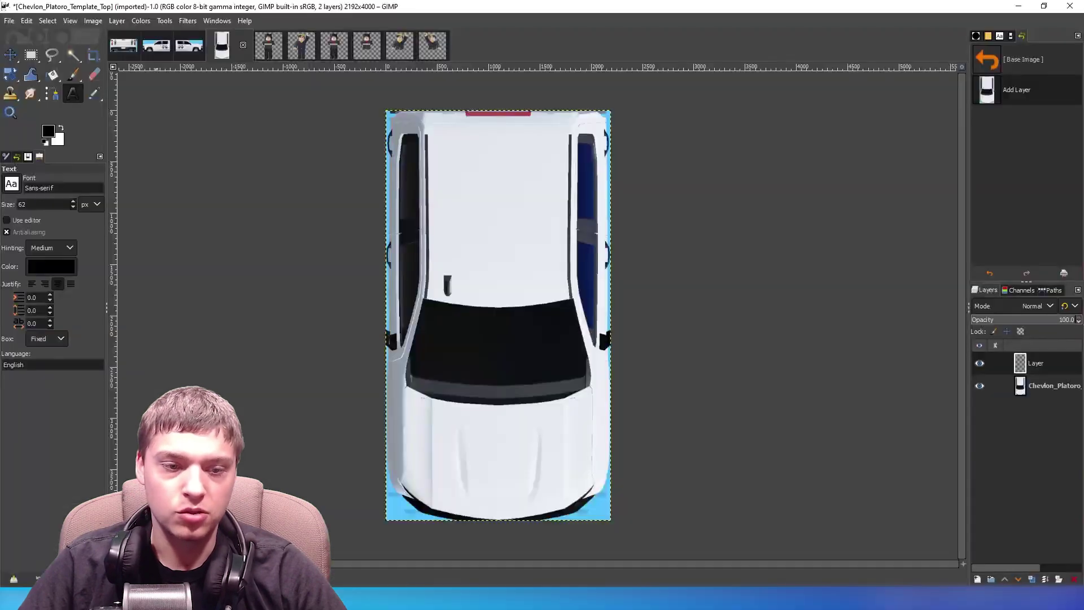
Switch to GIMP and open King Hand.png as a new image
{"action": "left_click", "coordinate": [9, 20]}
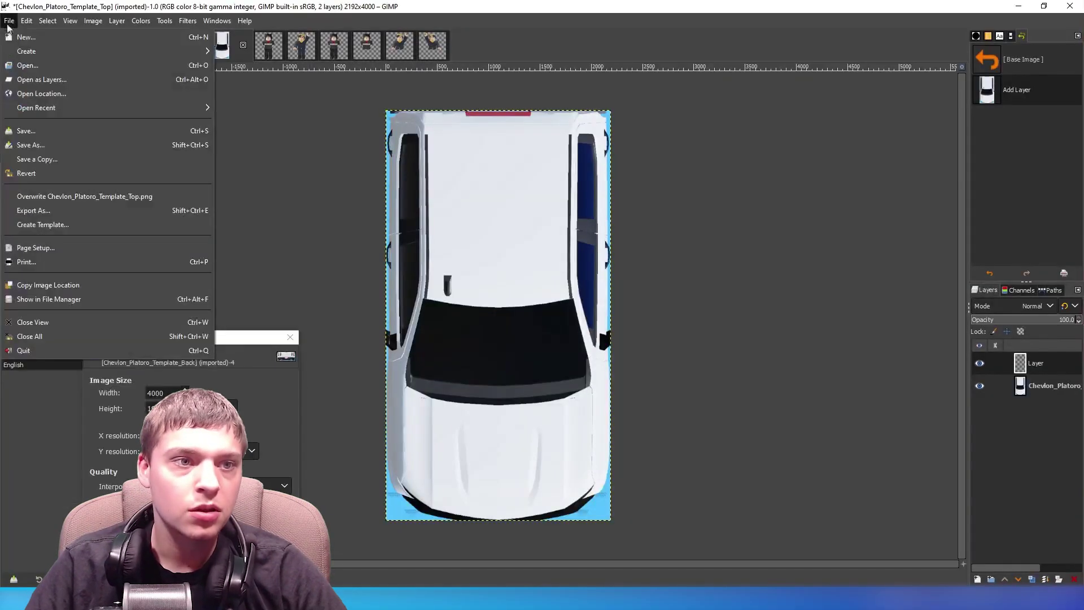
{"action": "left_click", "coordinate": [42, 65]}
{"action": "double_click", "coordinate": [134, 105]}
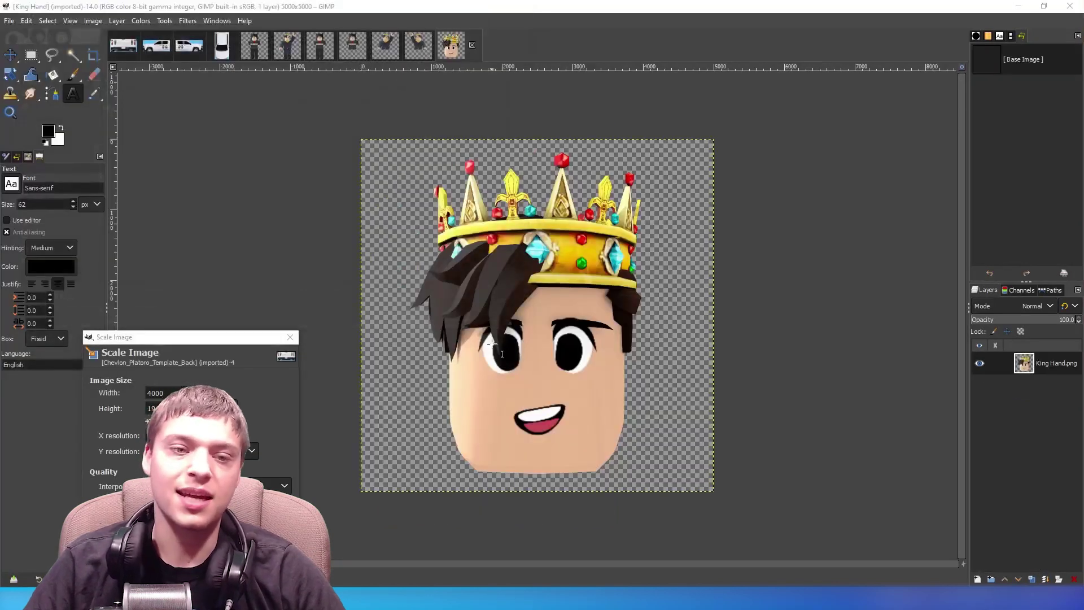
Open the image scaling settings for King Hand and dismiss the leftover scaling dialog of the back template
{"action": "right_click", "coordinate": [490, 345]}
{"action": "mouse_move", "coordinate": [526, 422]}
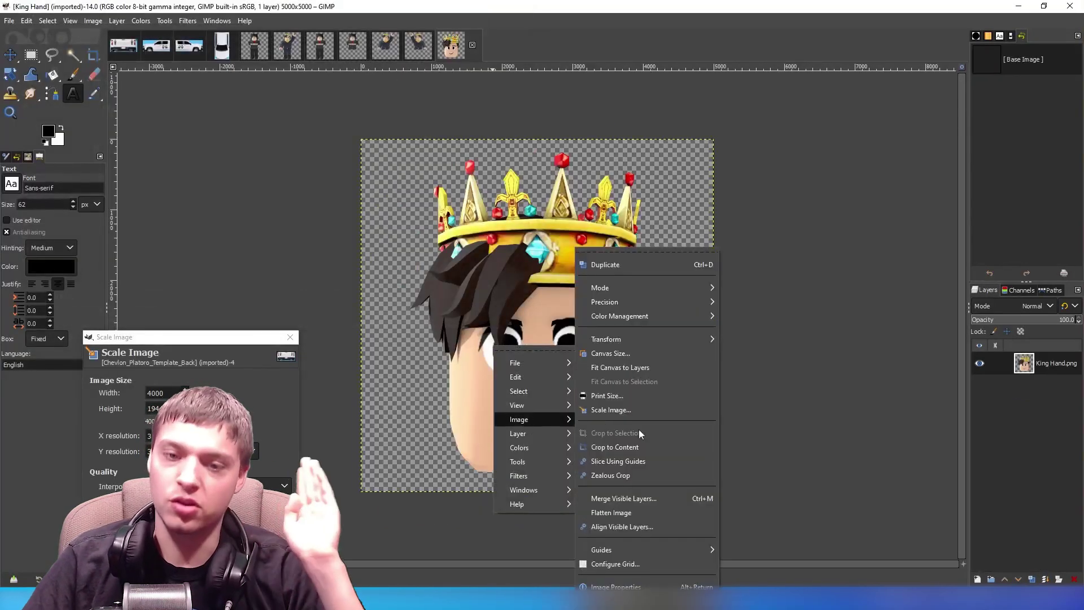
{"action": "left_click", "coordinate": [631, 410]}
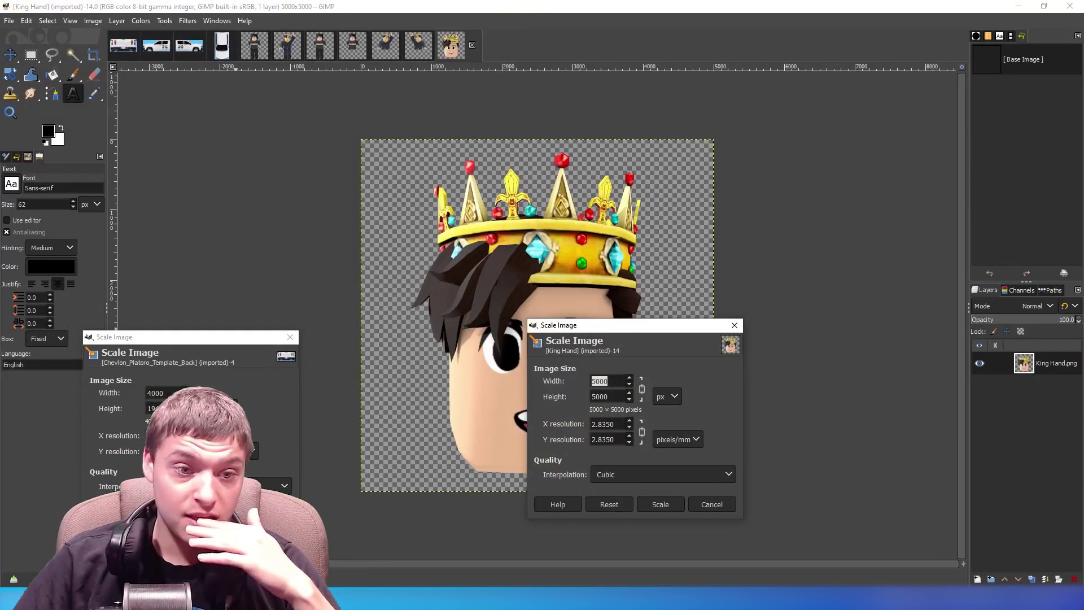
{"action": "left_click", "coordinate": [267, 516]}
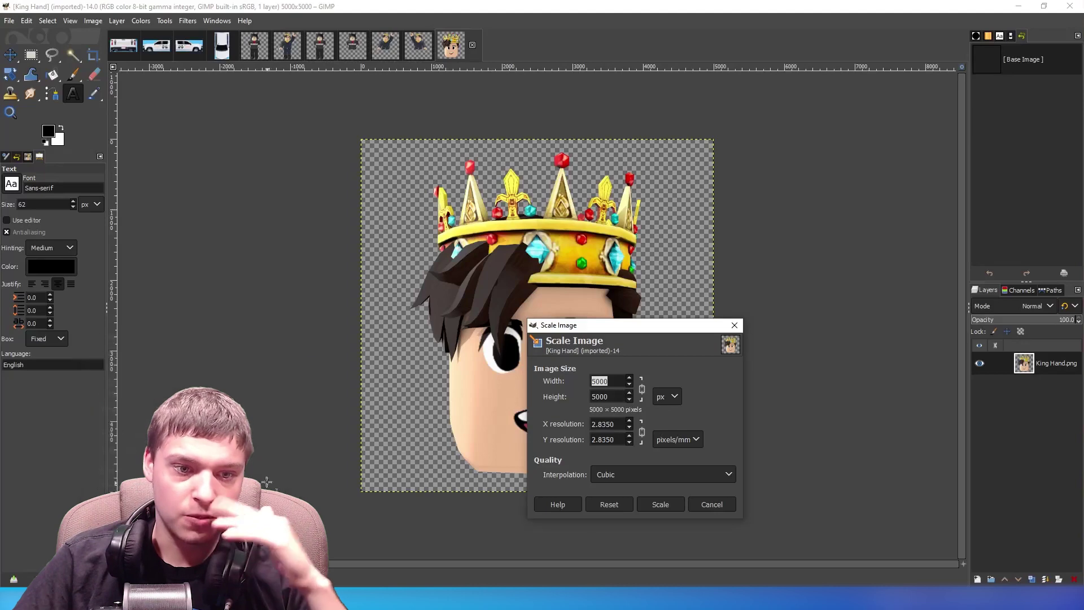
Open the image scaling settings of the truck's top template and set them beside King Hand's to compare sizes
{"action": "left_click", "coordinate": [222, 55]}
{"action": "right_click", "coordinate": [472, 266]}
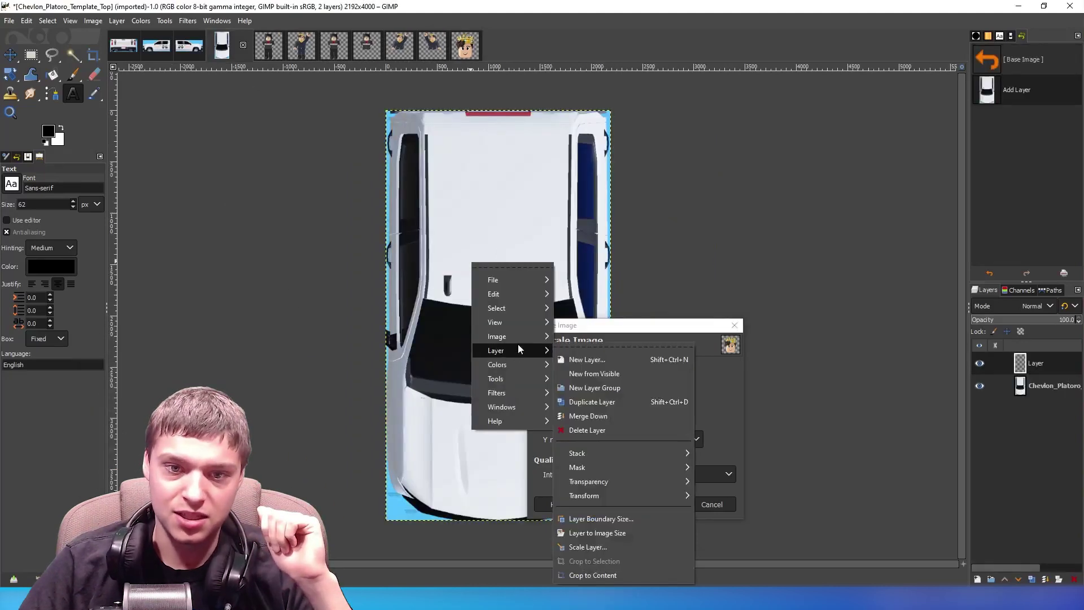
{"action": "mouse_move", "coordinate": [517, 337]}
{"action": "left_click", "coordinate": [632, 411]}
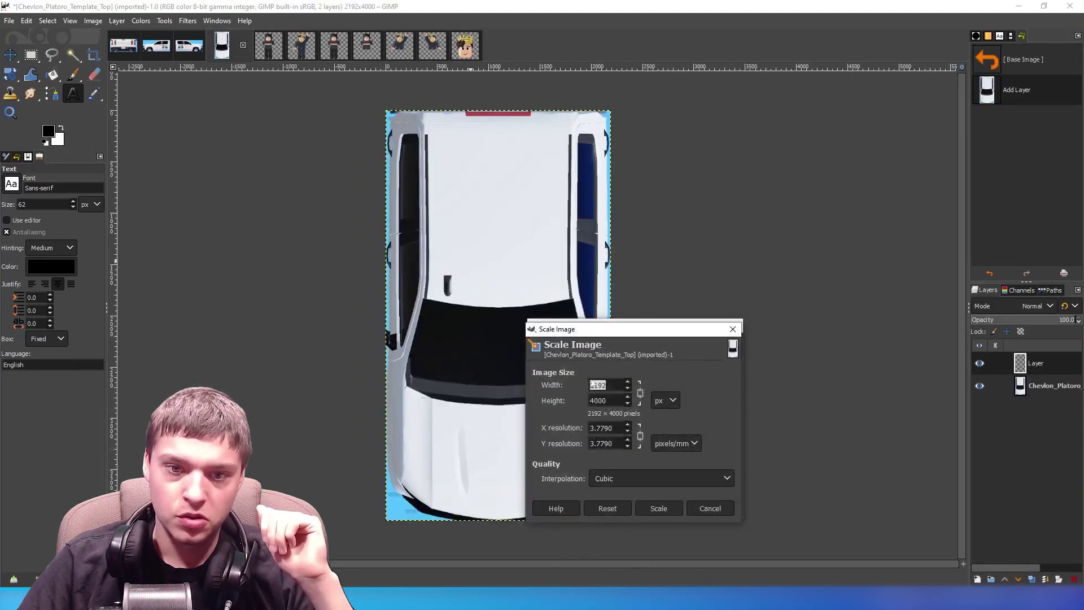
{"action": "left_click_drag", "start_coordinate": [588, 335], "coordinate": [142, 261]}
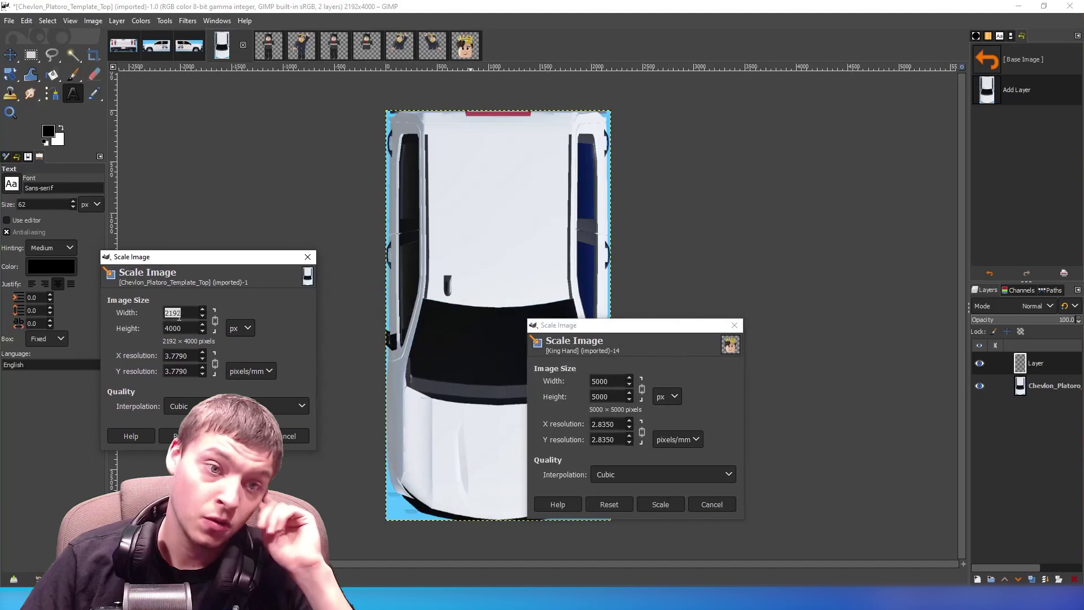
Scale the King Hand image to a width of 1000 px
{"action": "double_click", "coordinate": [613, 382]}
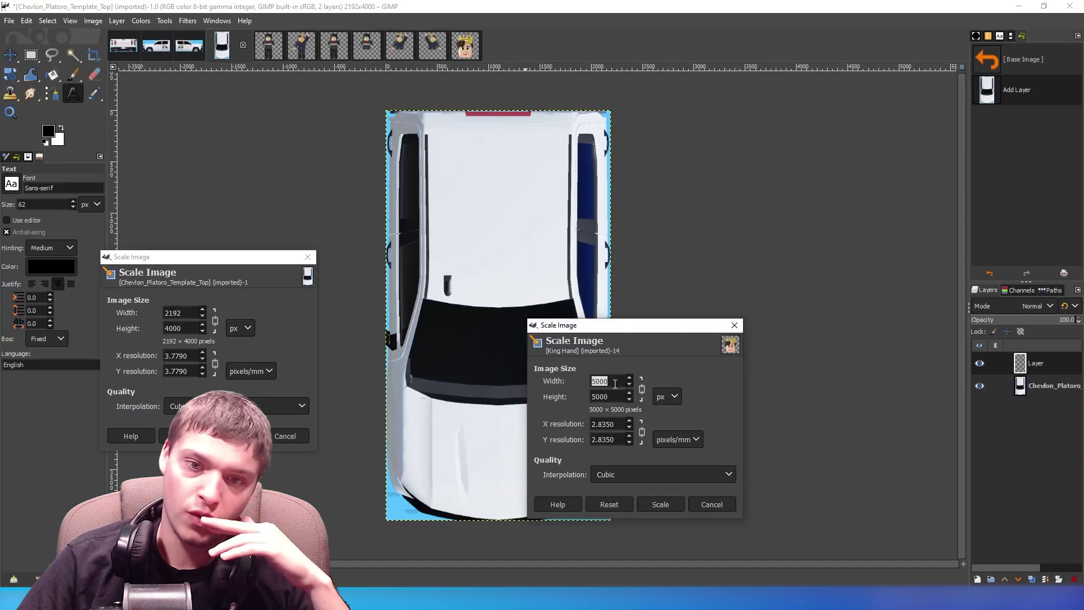
{"action": "type", "text": "1000"}
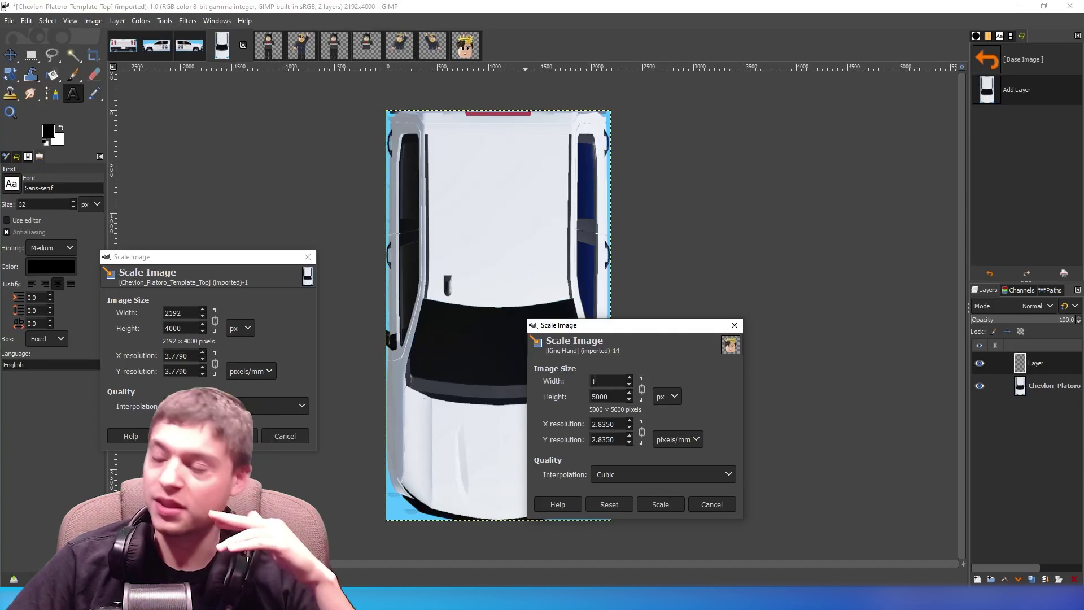
{"action": "left_click", "coordinate": [661, 505]}
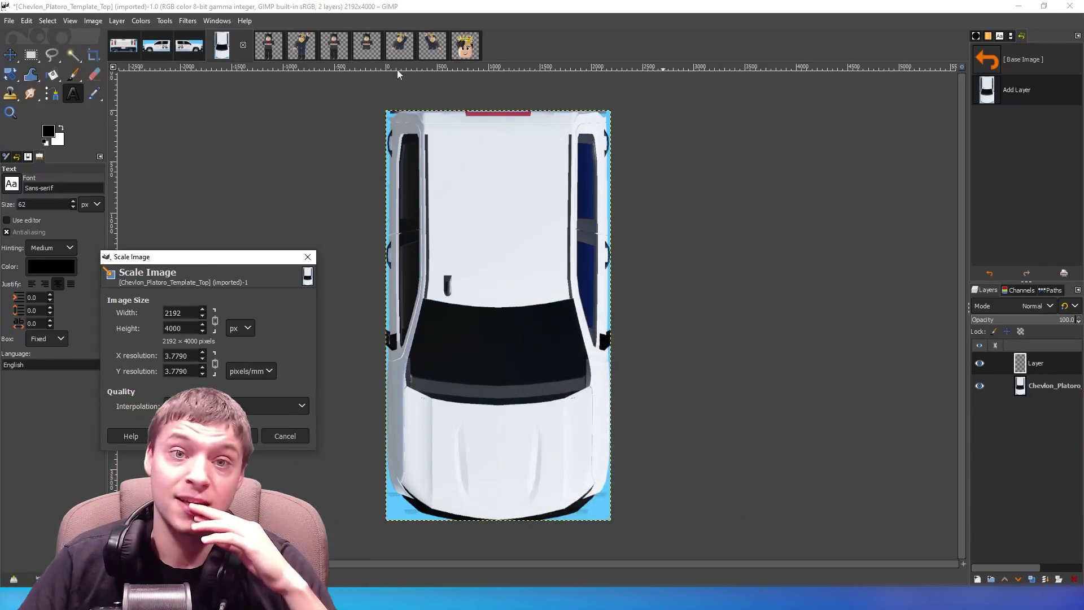
Add the crowned head to the truck's top template as a new layer and centre it on the hood
{"action": "left_click", "coordinate": [464, 47]}
{"action": "left_click_drag", "start_coordinate": [468, 65], "coordinate": [1025, 361]}
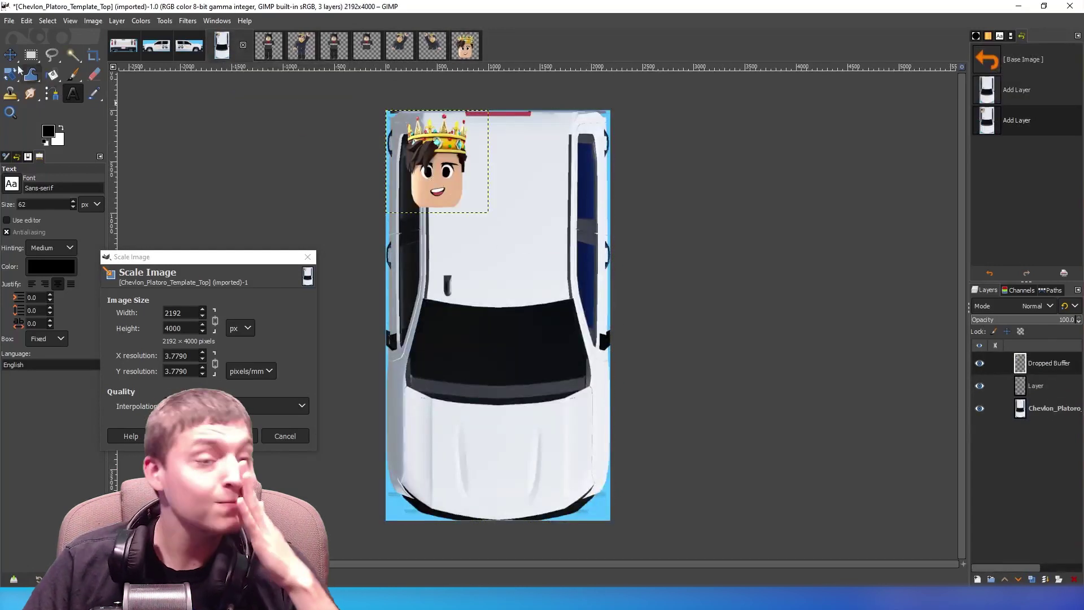
{"action": "left_click", "coordinate": [10, 57]}
{"action": "left_click_drag", "start_coordinate": [432, 188], "coordinate": [499, 481]}
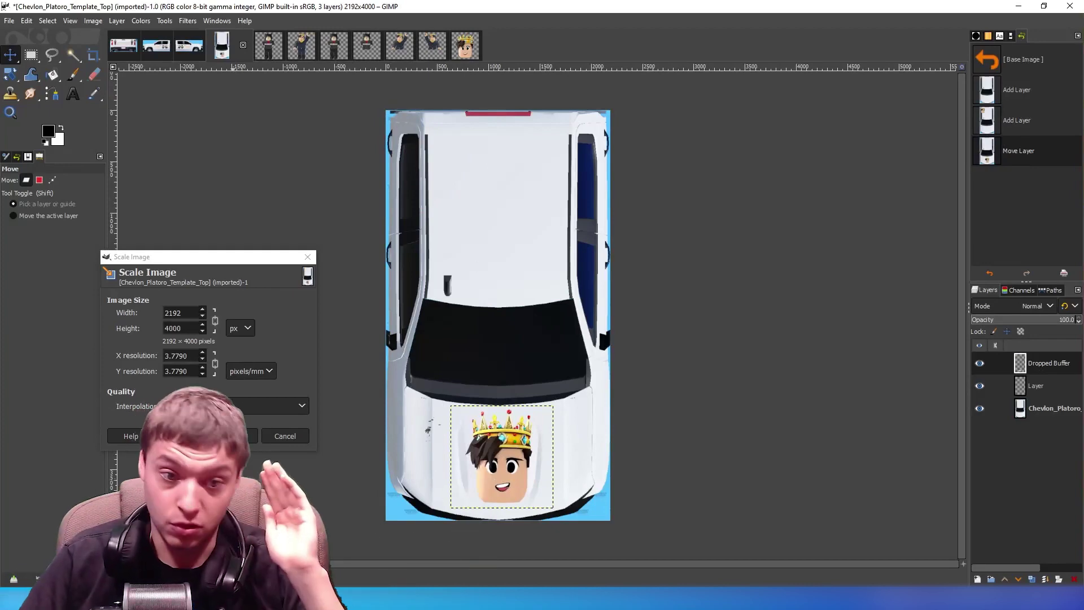
{"action": "scroll", "coordinate": [498, 497], "scroll_direction": "up", "scroll_amount": 3}
{"action": "left_click_drag", "start_coordinate": [489, 421], "coordinate": [498, 442]}
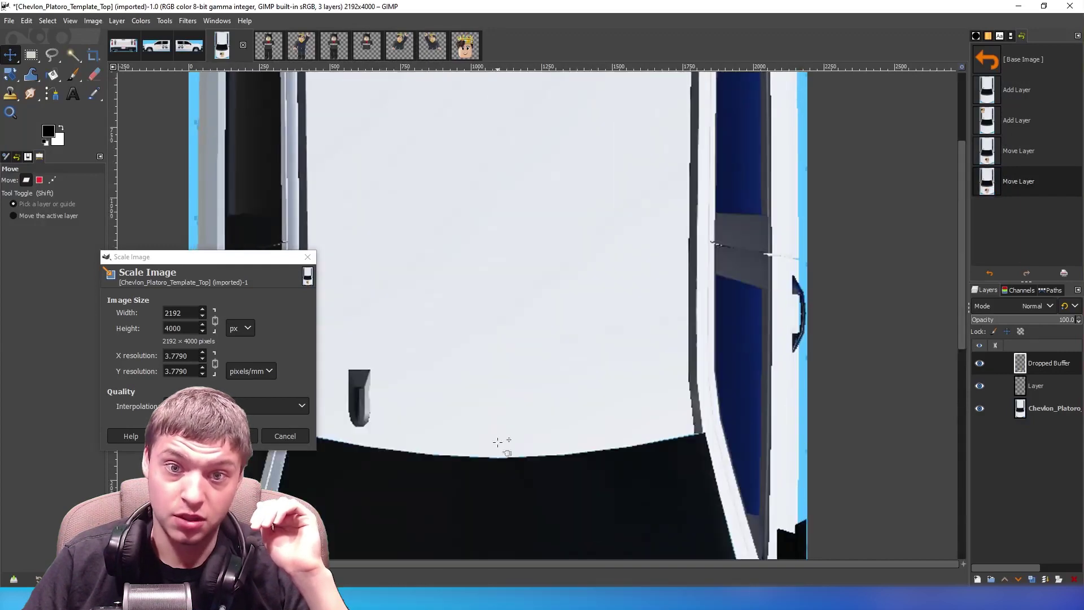
{"action": "scroll", "coordinate": [503, 442], "scroll_direction": "up", "scroll_amount": 3}
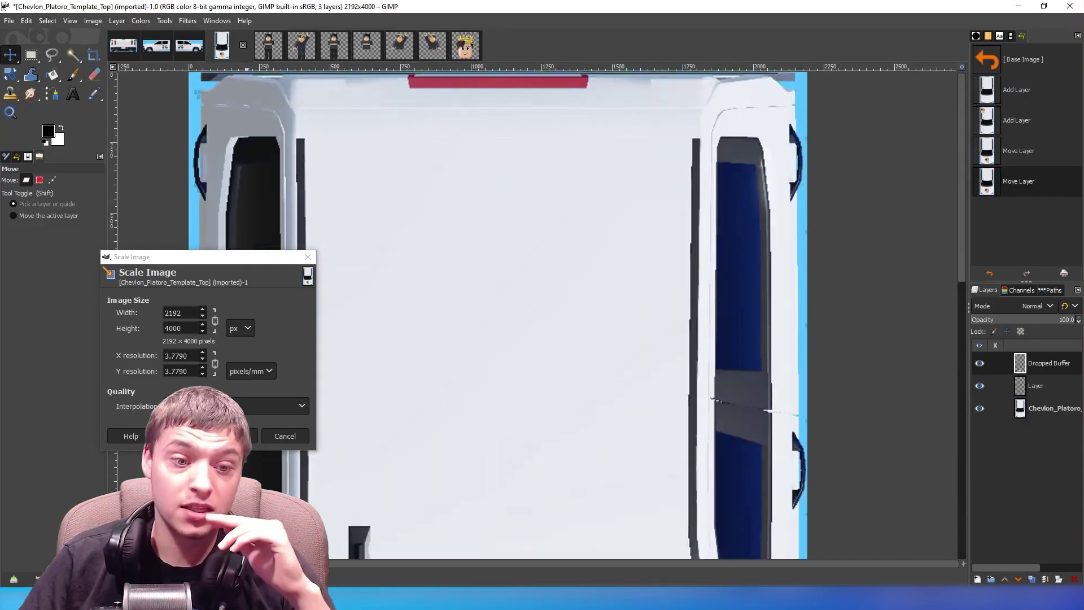
{"action": "scroll", "coordinate": [503, 442], "scroll_direction": "down", "scroll_amount": 3}
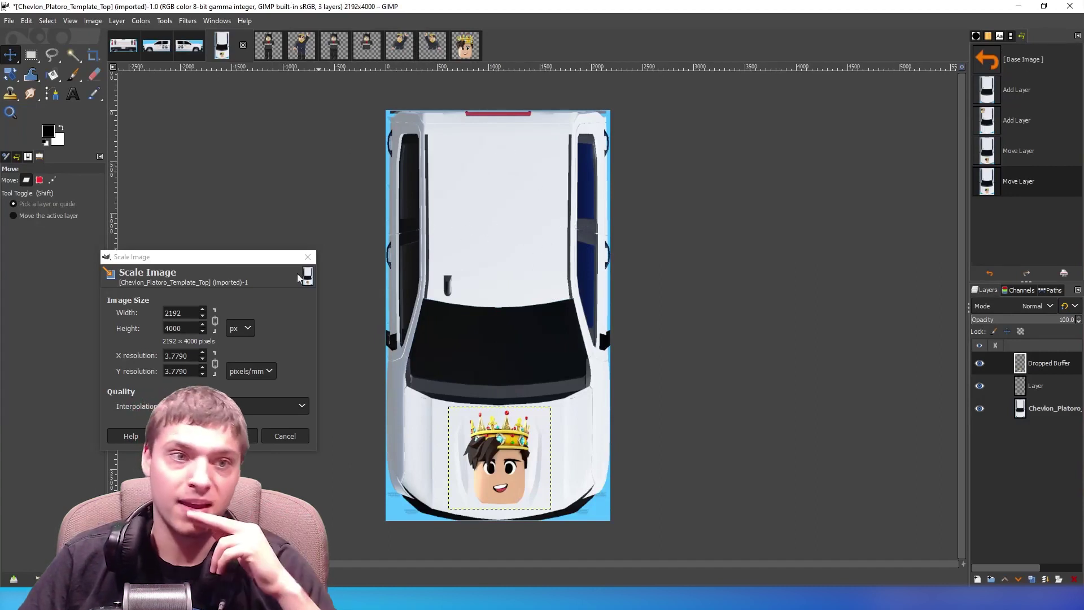
Add the text 101 in the FARRAY font near the rear of the truck's roof
{"action": "left_click", "coordinate": [71, 96]}
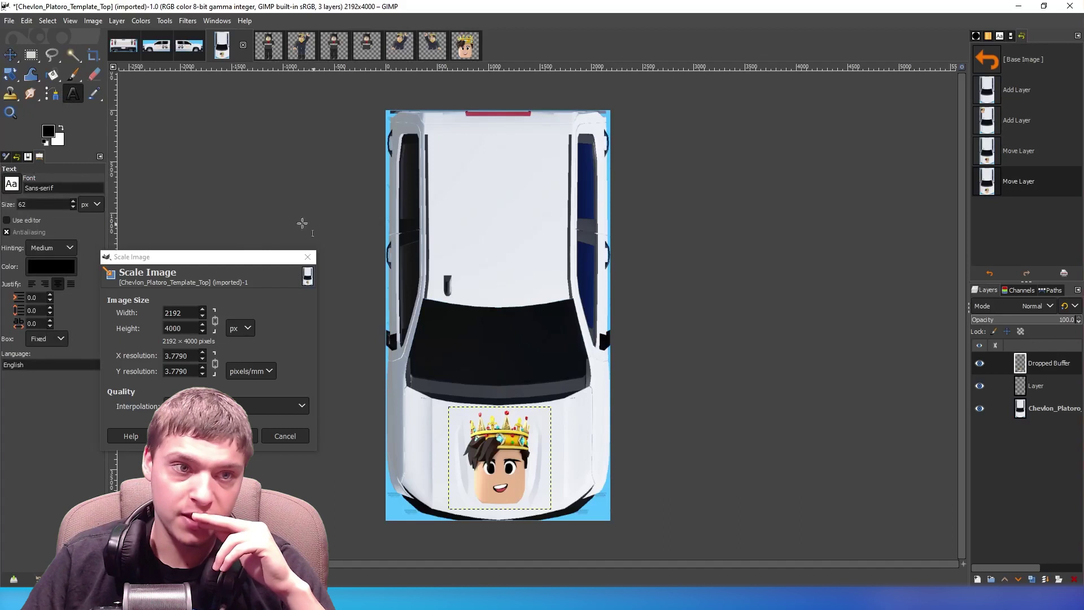
{"action": "left_click_drag", "start_coordinate": [444, 137], "coordinate": [583, 182]}
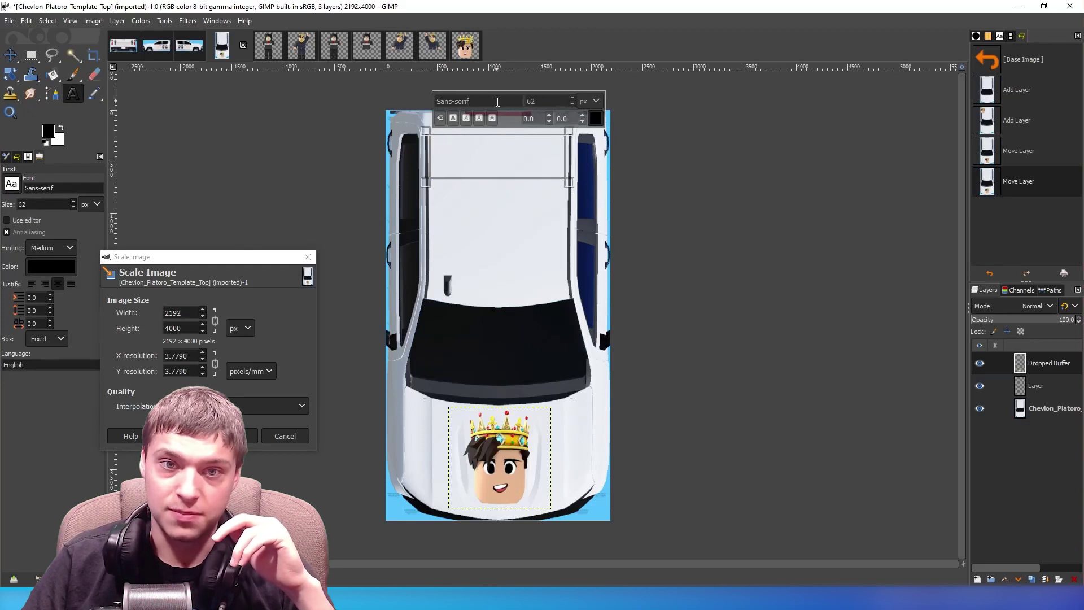
{"action": "type", "text": "farray"}
{"action": "left_click", "coordinate": [466, 156]}
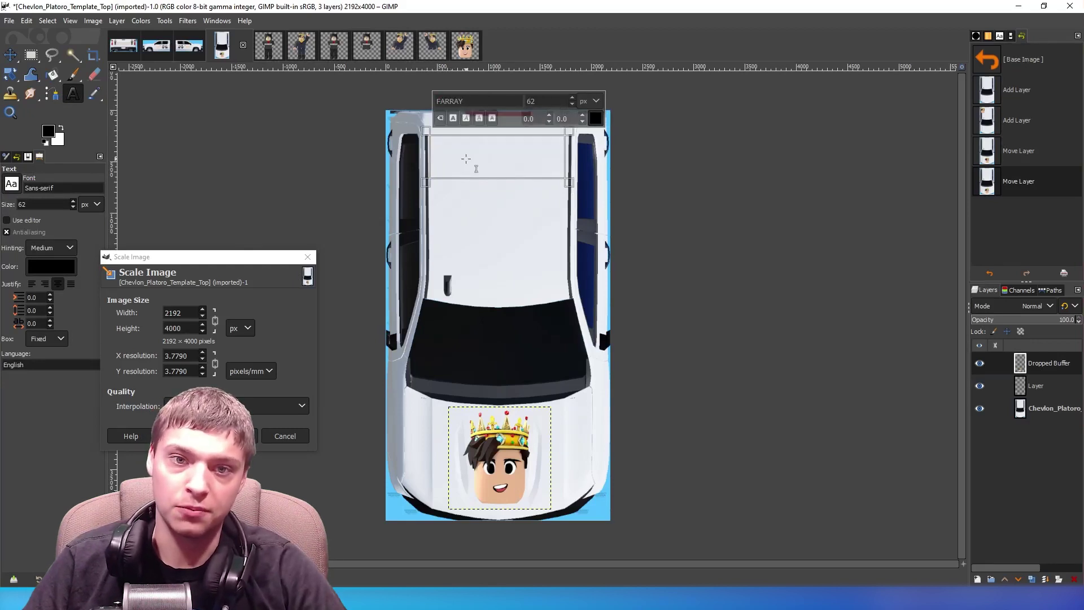
{"action": "type", "text": "101"}
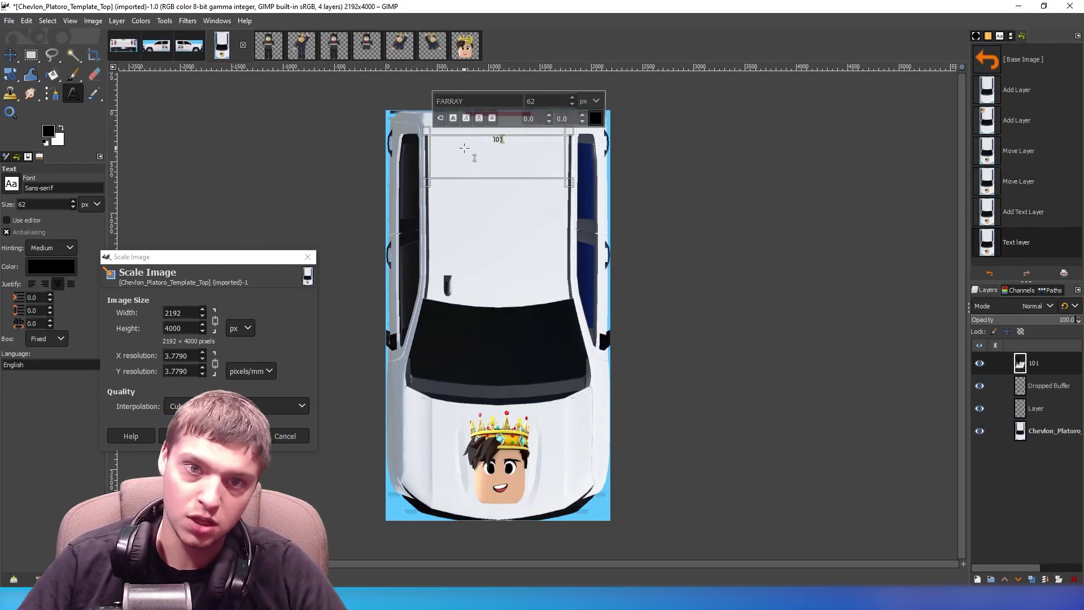
Set the roof number's font size to 344 px and its colour to orange
{"action": "left_click_drag", "start_coordinate": [572, 97], "coordinate": [572, 97]}
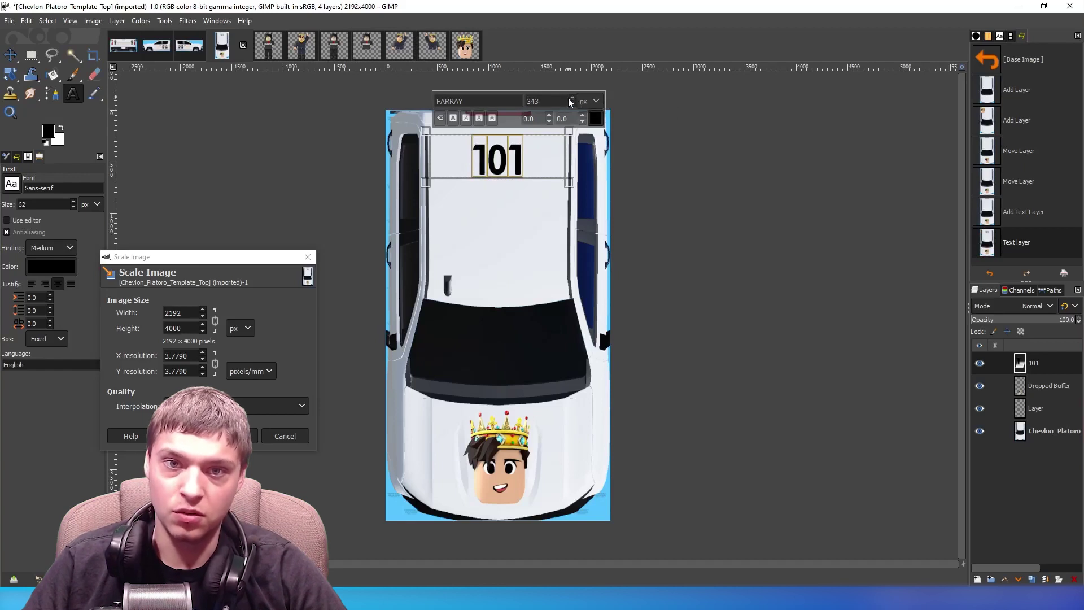
{"action": "left_click", "coordinate": [570, 98]}
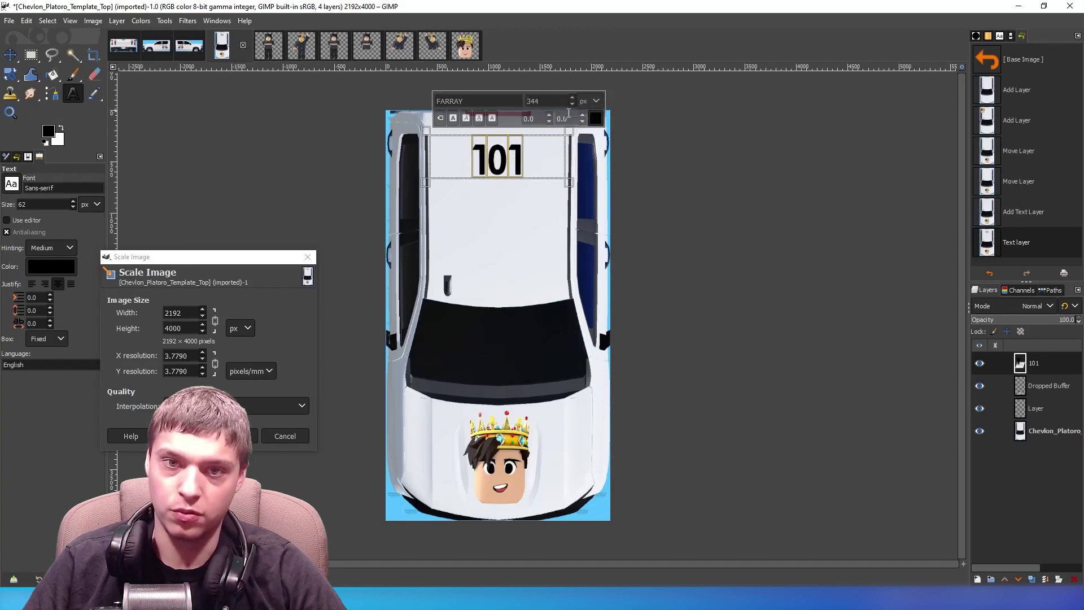
{"action": "left_click", "coordinate": [594, 120]}
{"action": "left_click", "coordinate": [634, 178]}
{"action": "left_click", "coordinate": [627, 217]}
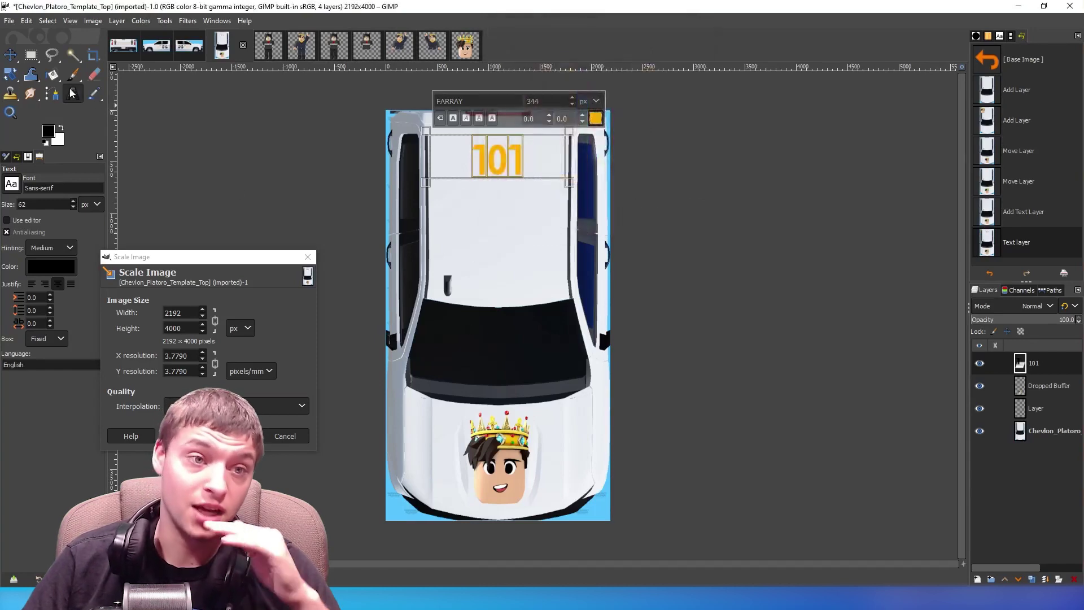
Rotate the 101 text layer by 180 degrees
{"action": "left_click", "coordinate": [11, 75]}
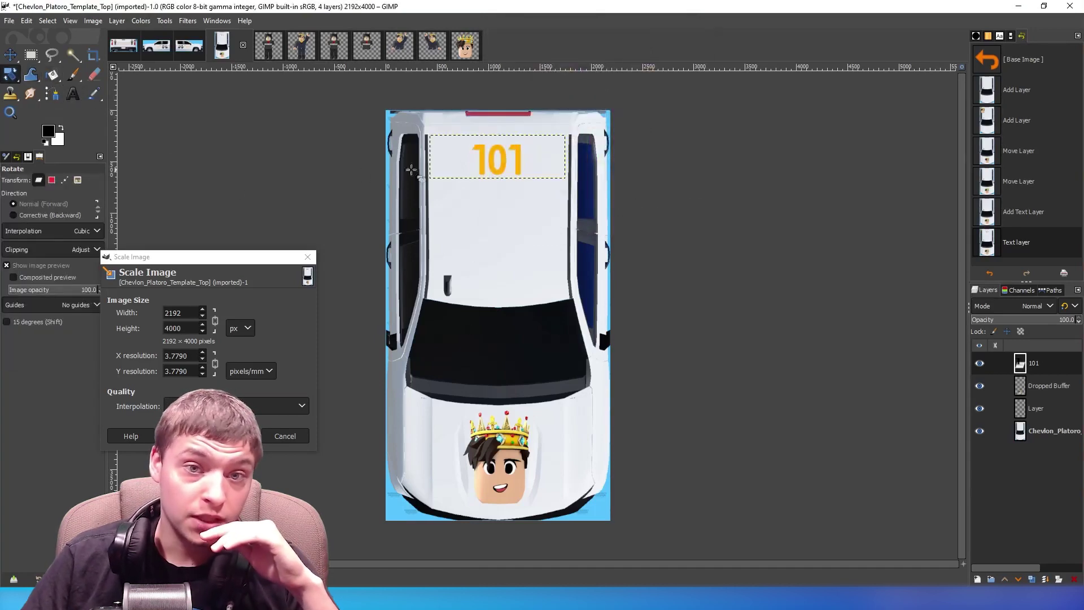
{"action": "left_click", "coordinate": [482, 162]}
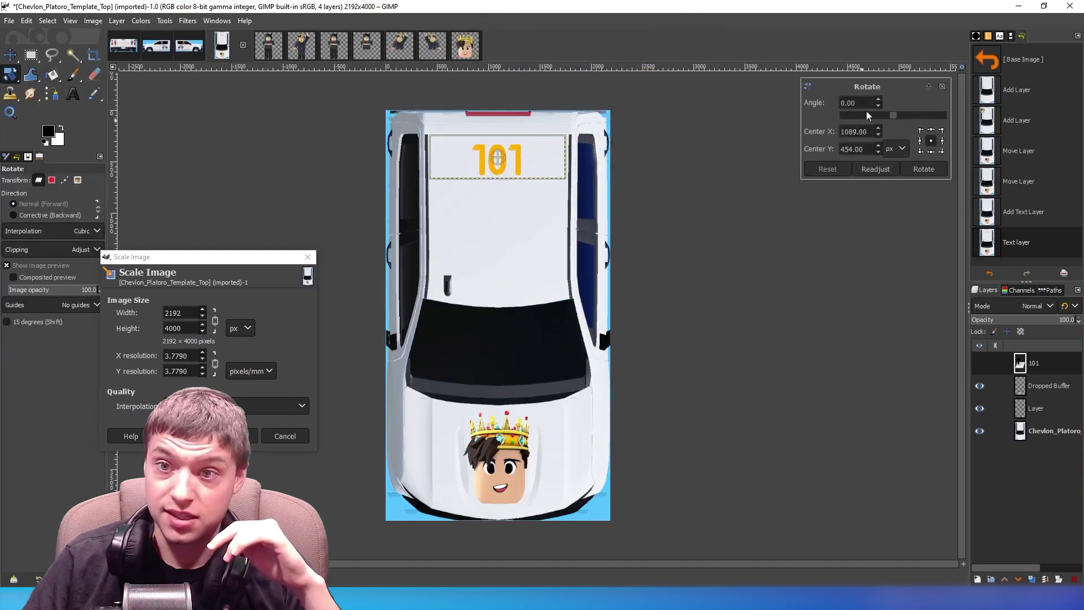
{"action": "type", "text": "180"}
{"action": "key", "text": "Return"}
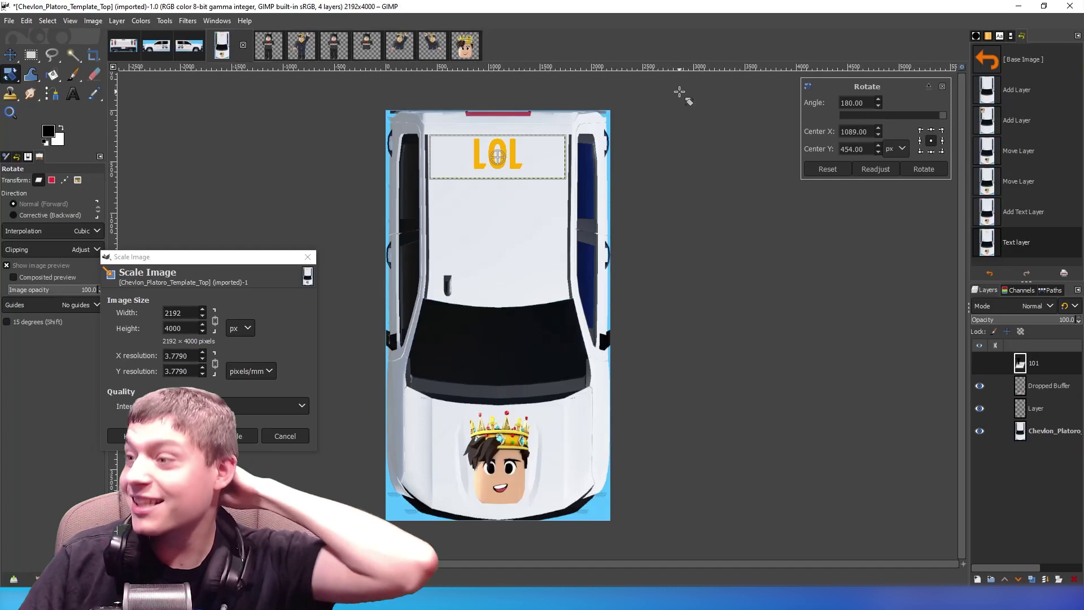
{"action": "left_click", "coordinate": [923, 171]}
Move the rotated 101 text slightly forward on the roof, keeping it centred
{"action": "left_click", "coordinate": [14, 57]}
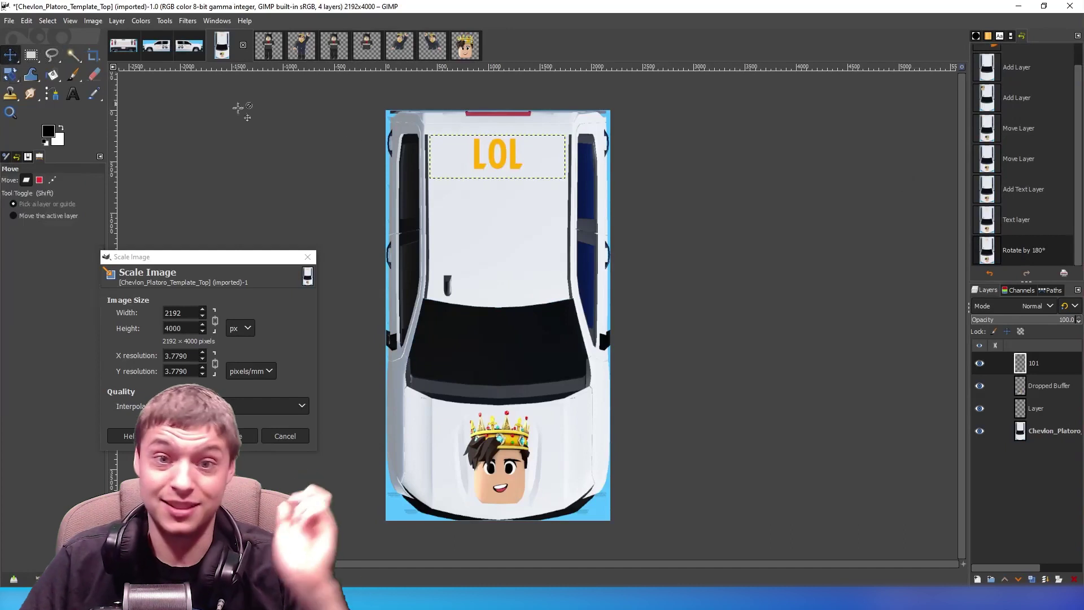
{"action": "left_click", "coordinate": [513, 164]}
{"action": "left_click", "coordinate": [513, 164]}
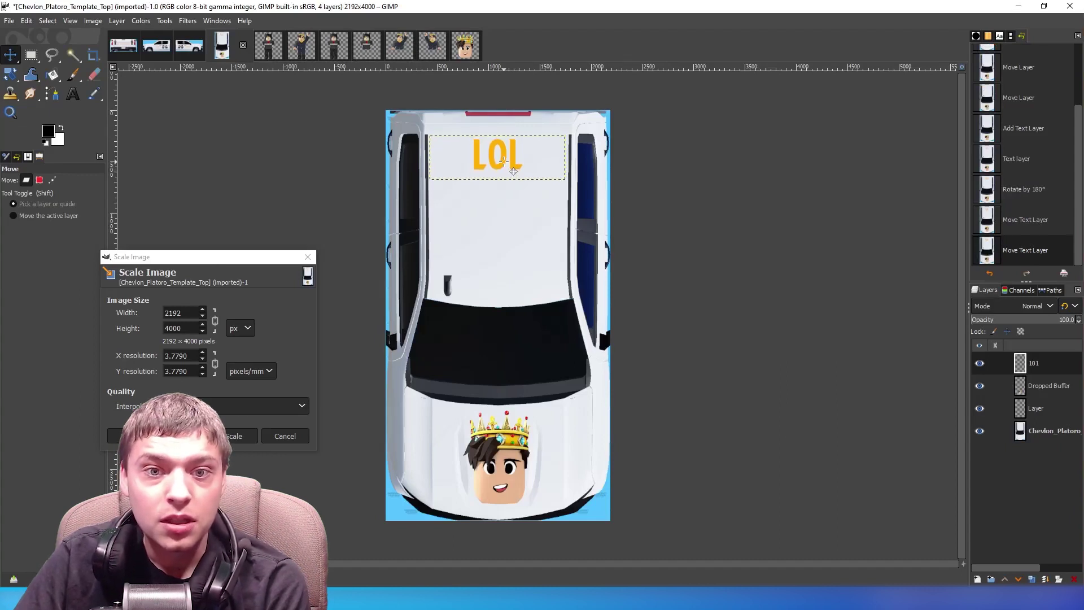
{"action": "left_click_drag", "start_coordinate": [512, 160], "coordinate": [512, 162]}
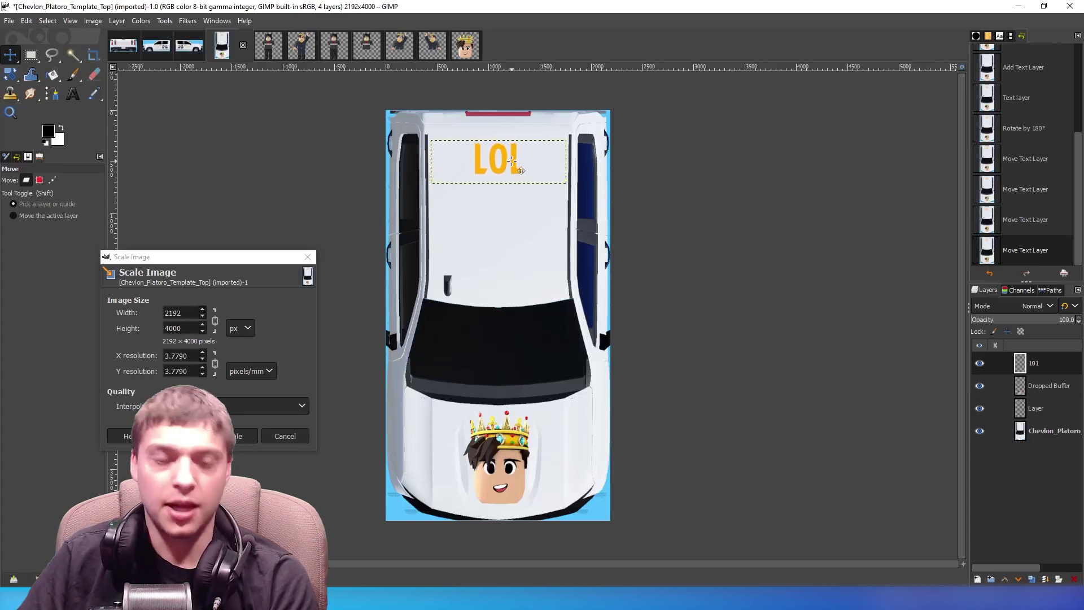
Cancel the open image scaling dialog and hide the truck picture layer in the back template, leaving only the livery graphics
{"action": "left_click", "coordinate": [180, 53]}
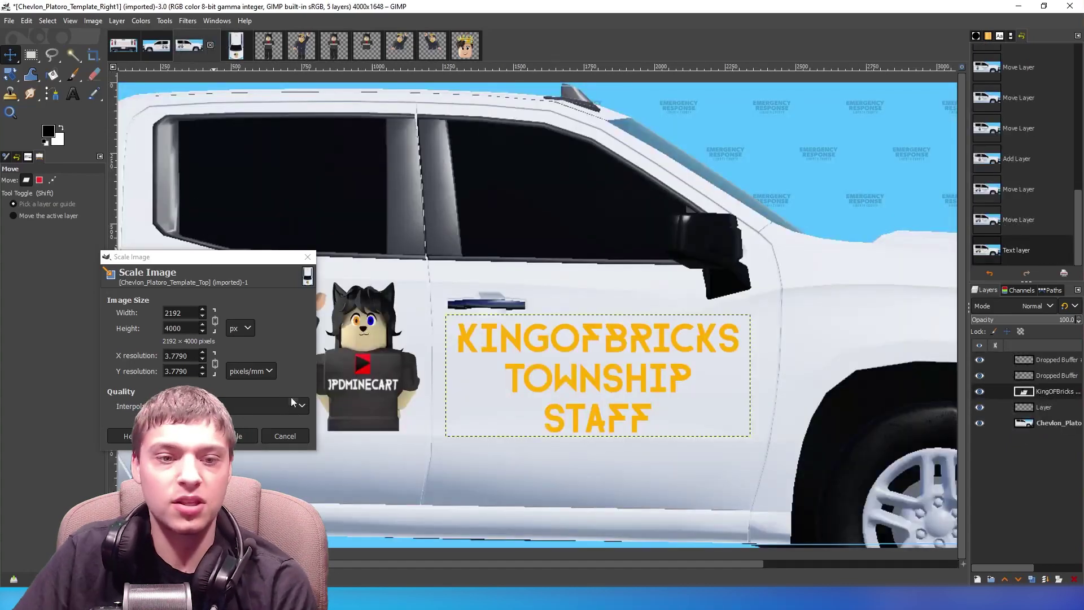
{"action": "left_click", "coordinate": [296, 442]}
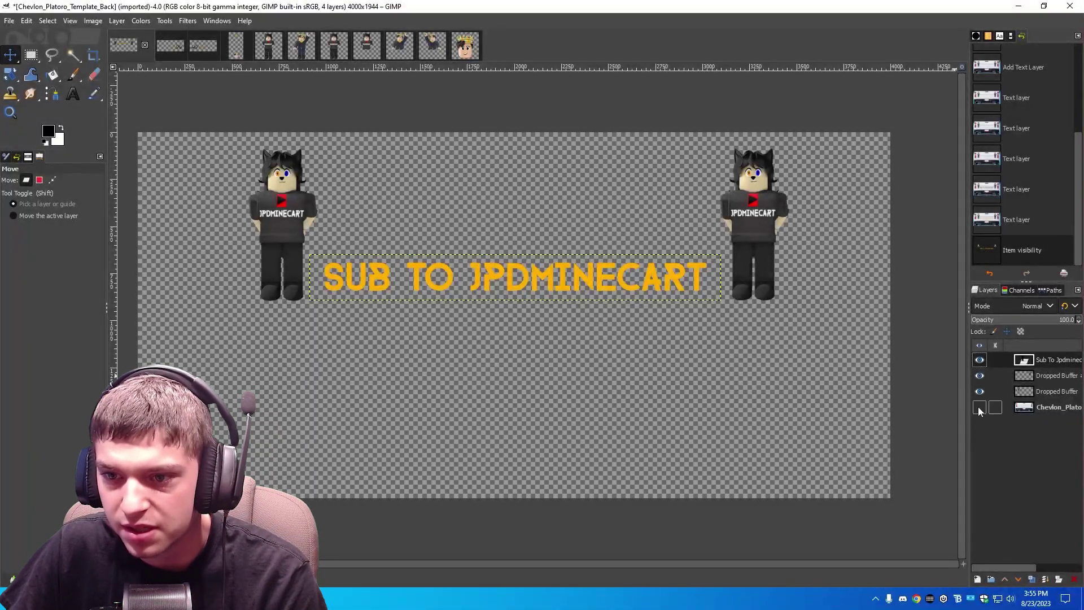
{"action": "left_click", "coordinate": [979, 407]}
{"action": "left_click", "coordinate": [979, 406]}
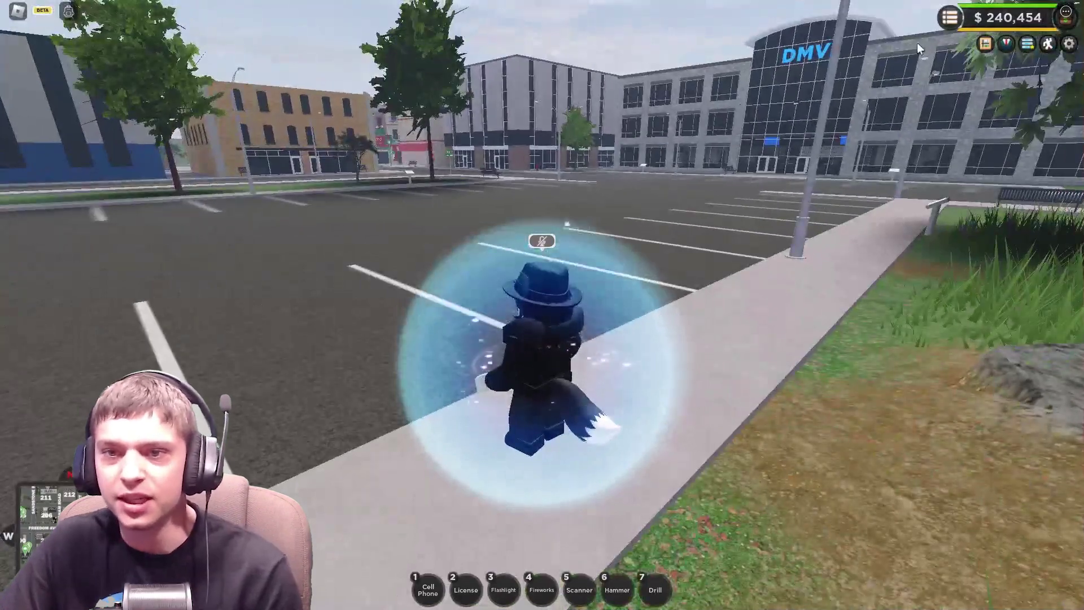
Switch to Roblox, open the custom livery editor from the private server settings and choose the Liberty County SO team
{"action": "left_click", "coordinate": [949, 17]}
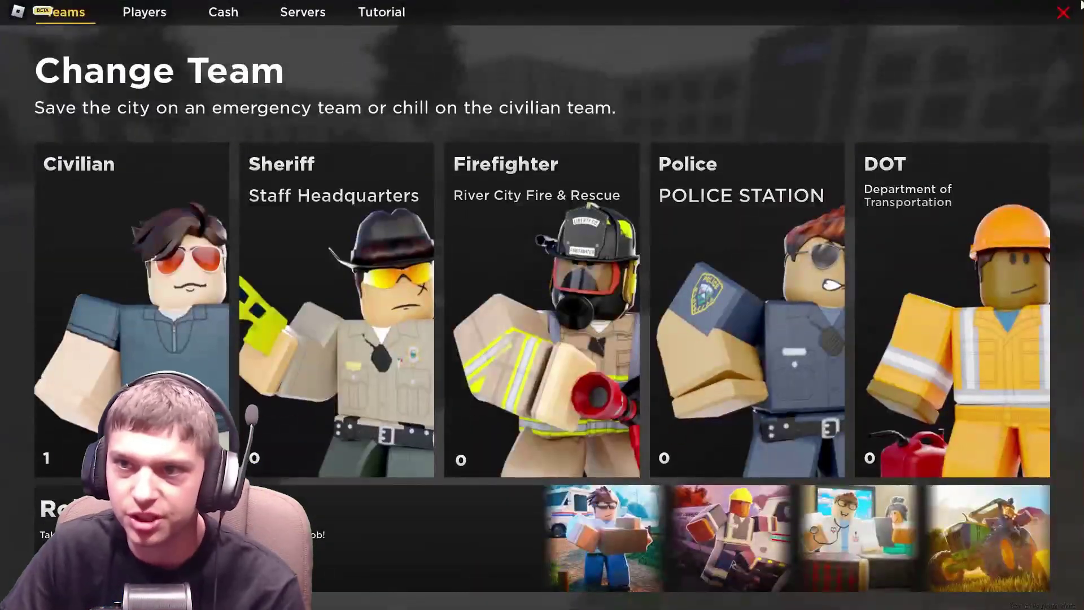
{"action": "left_click", "coordinate": [1063, 13]}
{"action": "left_click", "coordinate": [1025, 49]}
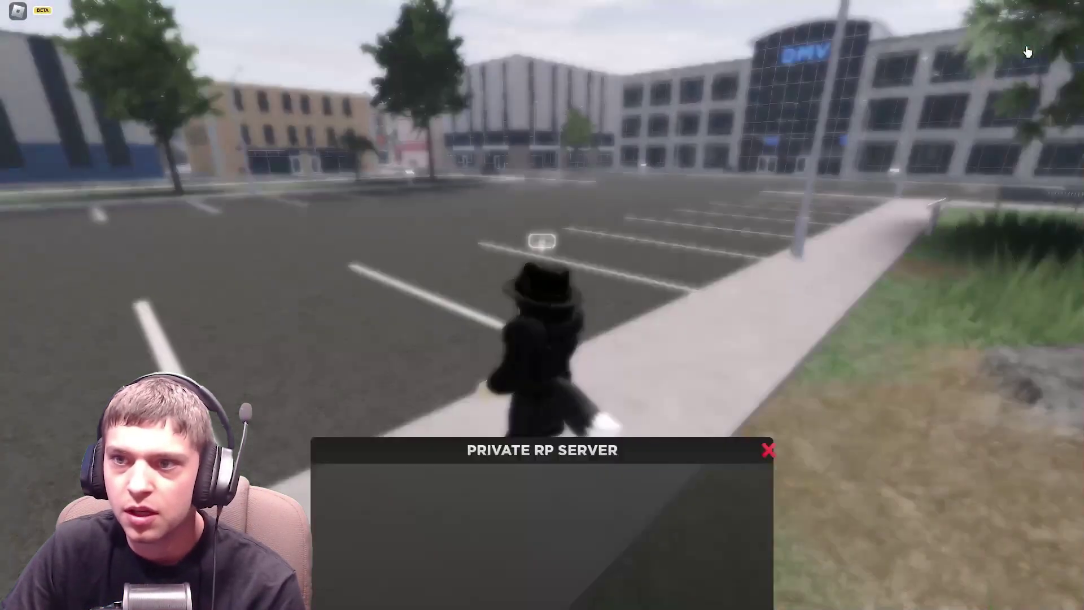
{"action": "left_click", "coordinate": [646, 412]}
{"action": "scroll", "coordinate": [530, 283], "scroll_direction": "down", "scroll_amount": 20}
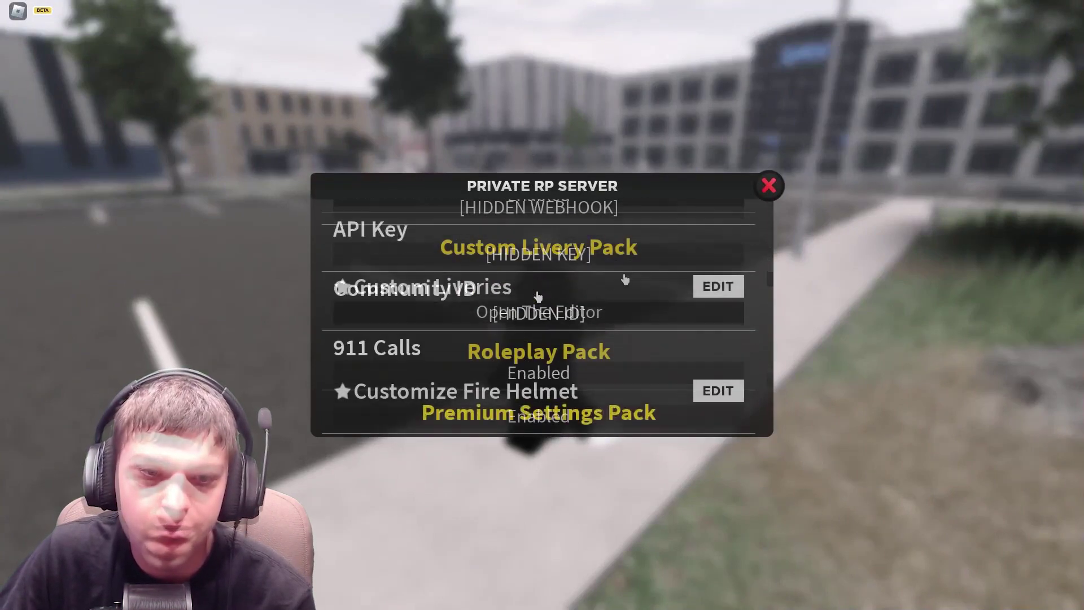
{"action": "left_click", "coordinate": [768, 185]}
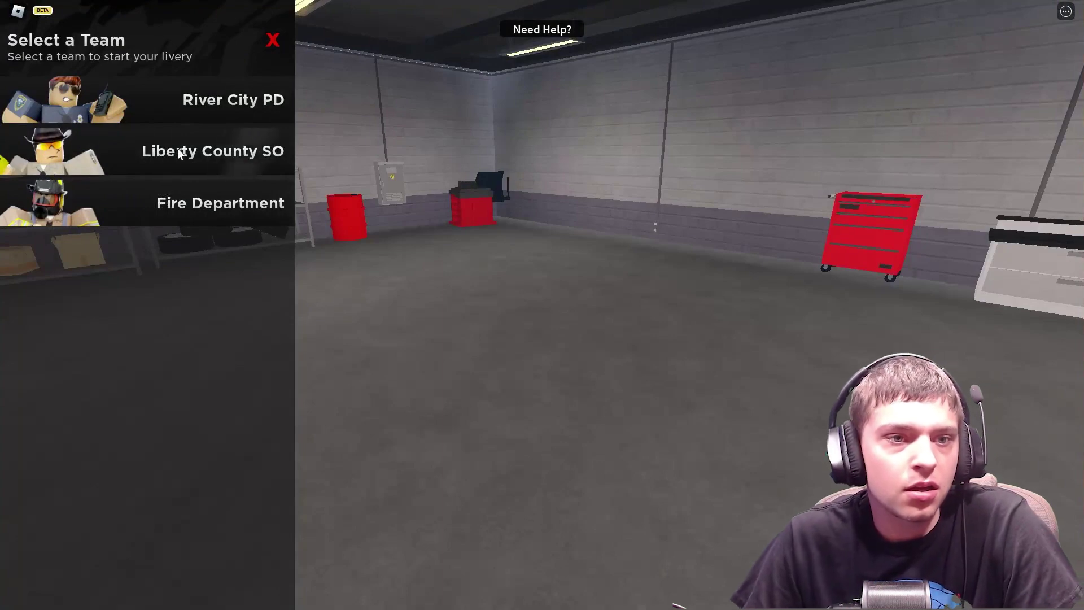
{"action": "left_click", "coordinate": [226, 151]}
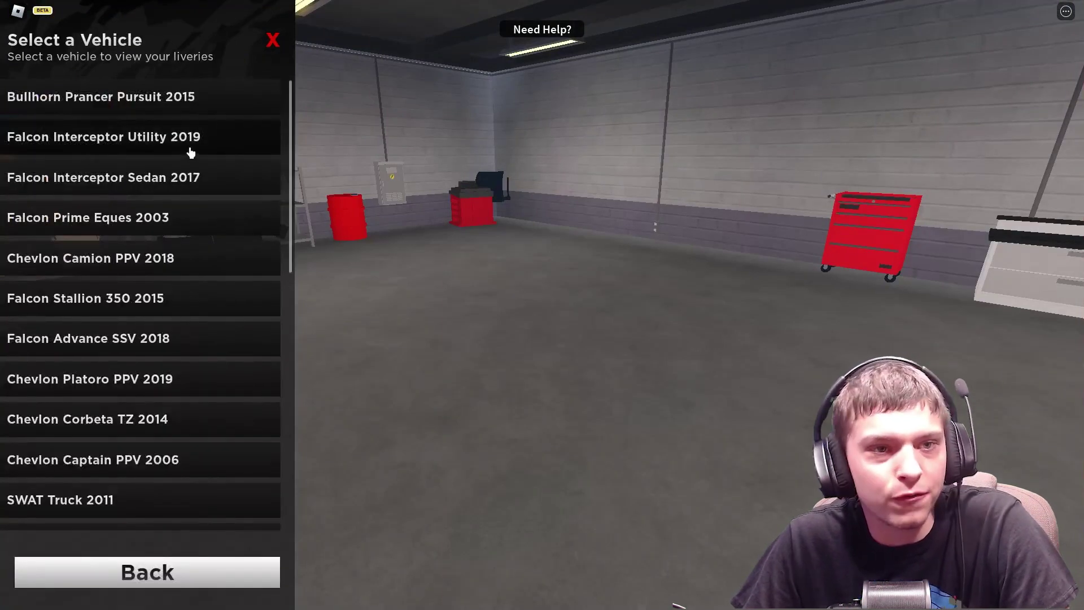
Select the Chevlon Platoro PPV 2019 and add a new livery for it
{"action": "scroll", "coordinate": [194, 158], "scroll_direction": "down", "scroll_amount": 2}
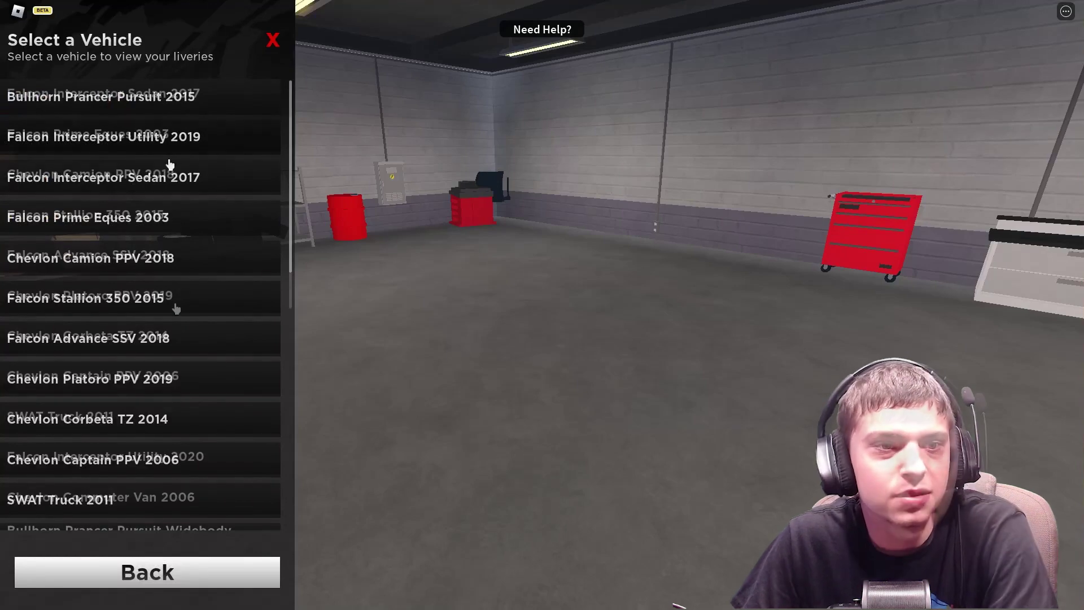
{"action": "left_click", "coordinate": [176, 298]}
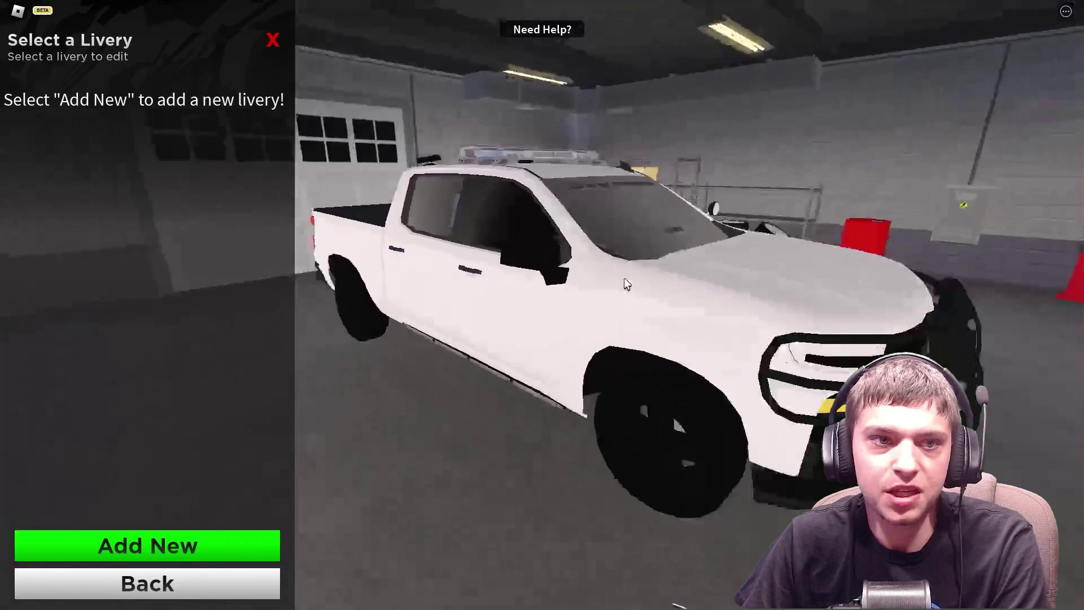
{"action": "left_click", "coordinate": [205, 545]}
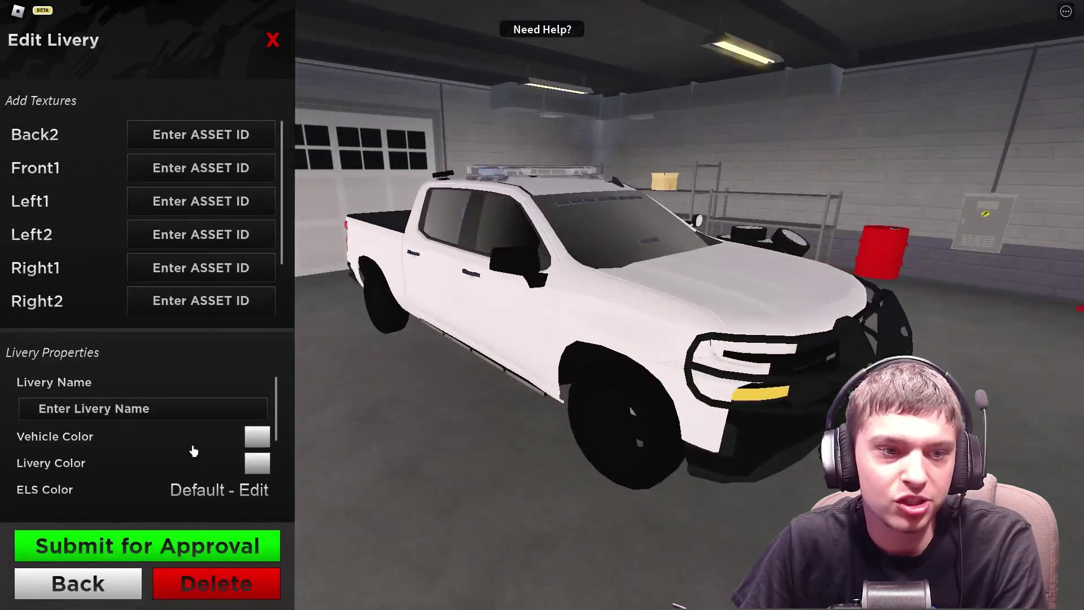
Try a saturated blue vehicle colour on the truck and refine it to #1400FF
{"action": "left_click", "coordinate": [256, 436]}
{"action": "left_click", "coordinate": [468, 203]}
{"action": "left_click", "coordinate": [470, 203]}
{"action": "left_click", "coordinate": [678, 405]}
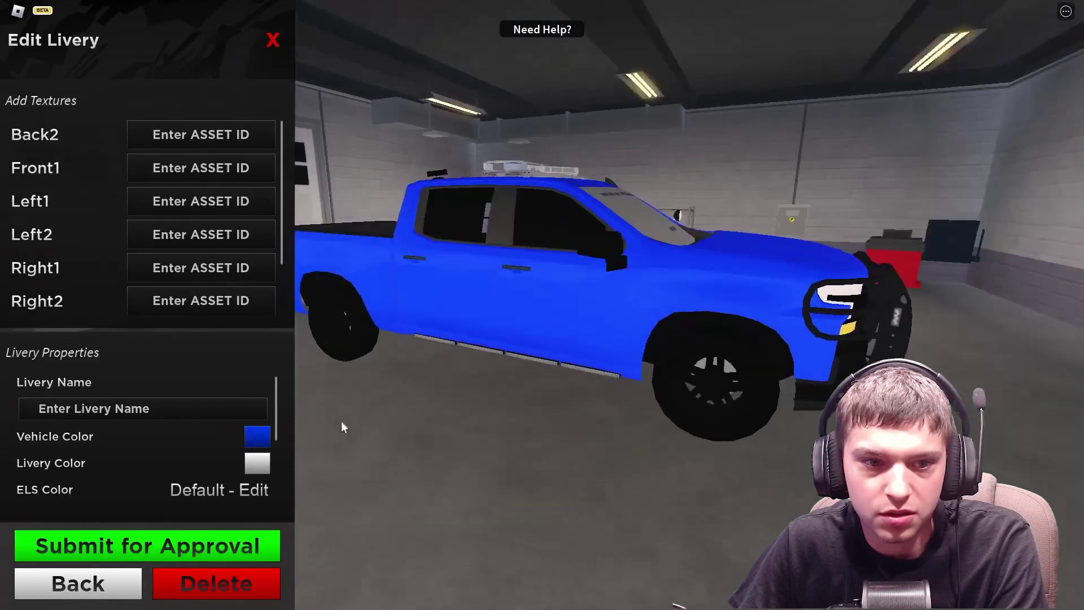
{"action": "left_click", "coordinate": [257, 436]}
{"action": "left_click", "coordinate": [486, 202]}
{"action": "left_click", "coordinate": [480, 203]}
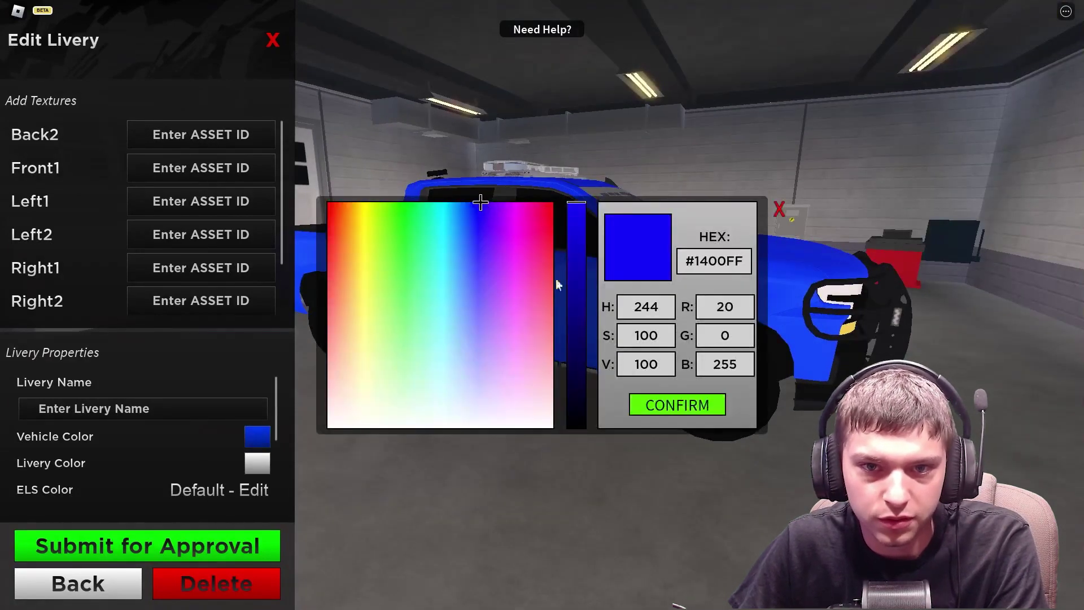
{"action": "left_click", "coordinate": [677, 405]}
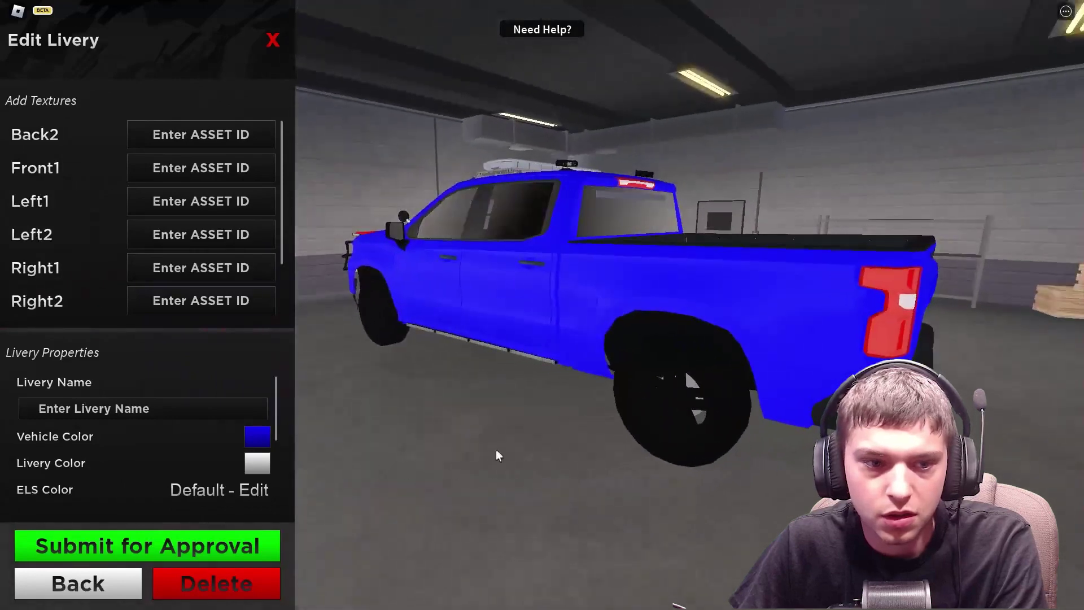
Return to the vehicle list and open the Sub To J P D livery of the Chevlon Camion PPV 2008
{"action": "left_click", "coordinate": [111, 582]}
{"action": "left_click", "coordinate": [110, 581]}
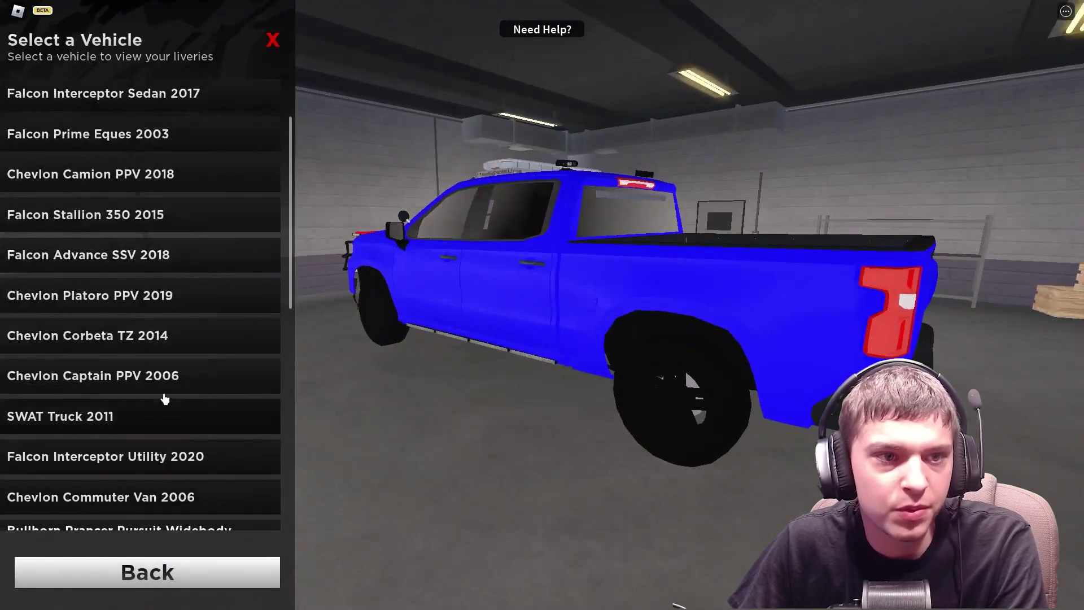
{"action": "scroll", "coordinate": [184, 367], "scroll_direction": "down", "scroll_amount": 3}
{"action": "scroll", "coordinate": [185, 371], "scroll_direction": "down", "scroll_amount": 8}
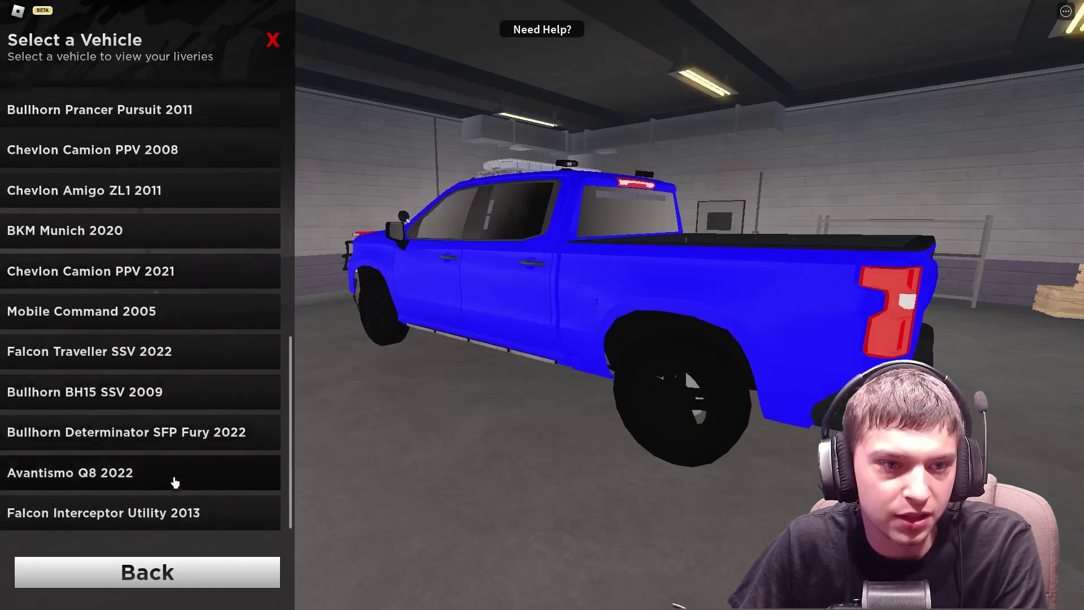
{"action": "scroll", "coordinate": [187, 412], "scroll_direction": "up", "scroll_amount": 6}
{"action": "scroll", "coordinate": [188, 414], "scroll_direction": "up", "scroll_amount": 2}
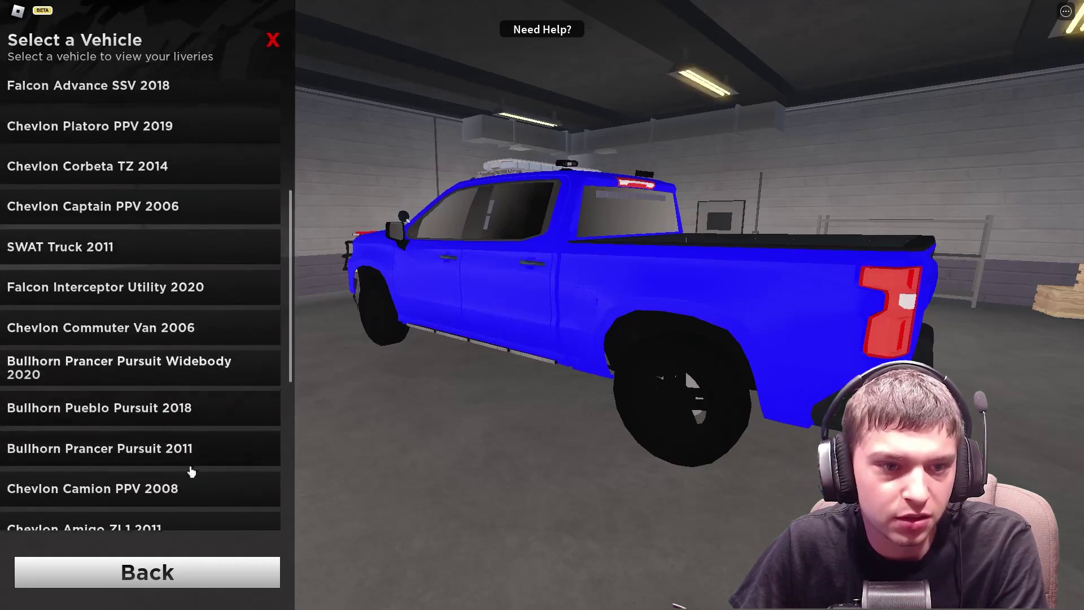
{"action": "left_click", "coordinate": [193, 488]}
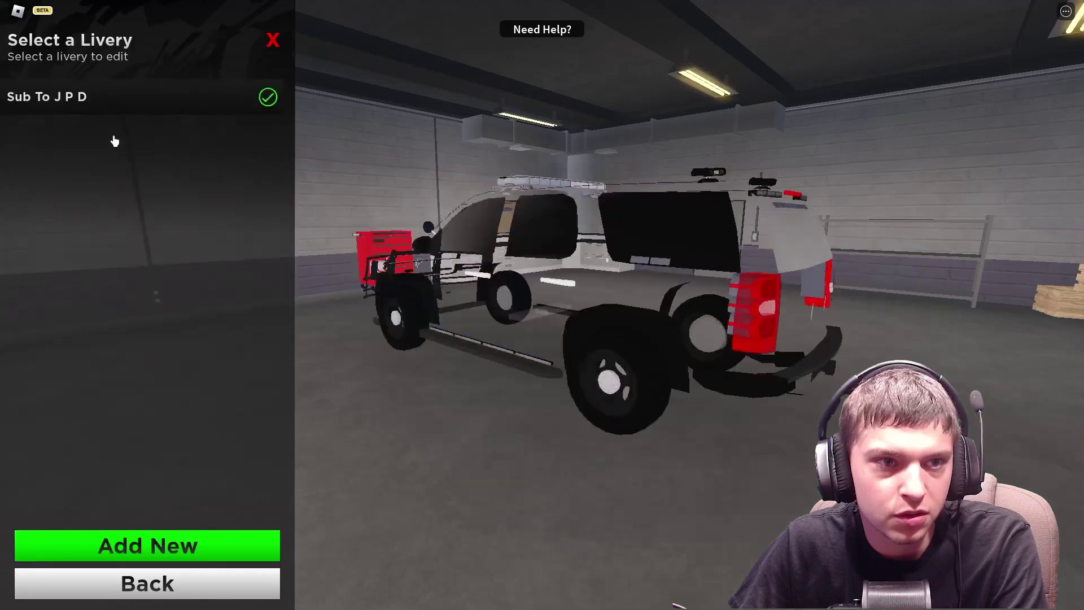
{"action": "left_click", "coordinate": [128, 105]}
Copy the hex code of this livery's vehicle colour and leave the colour unchanged
{"action": "left_click", "coordinate": [257, 444]}
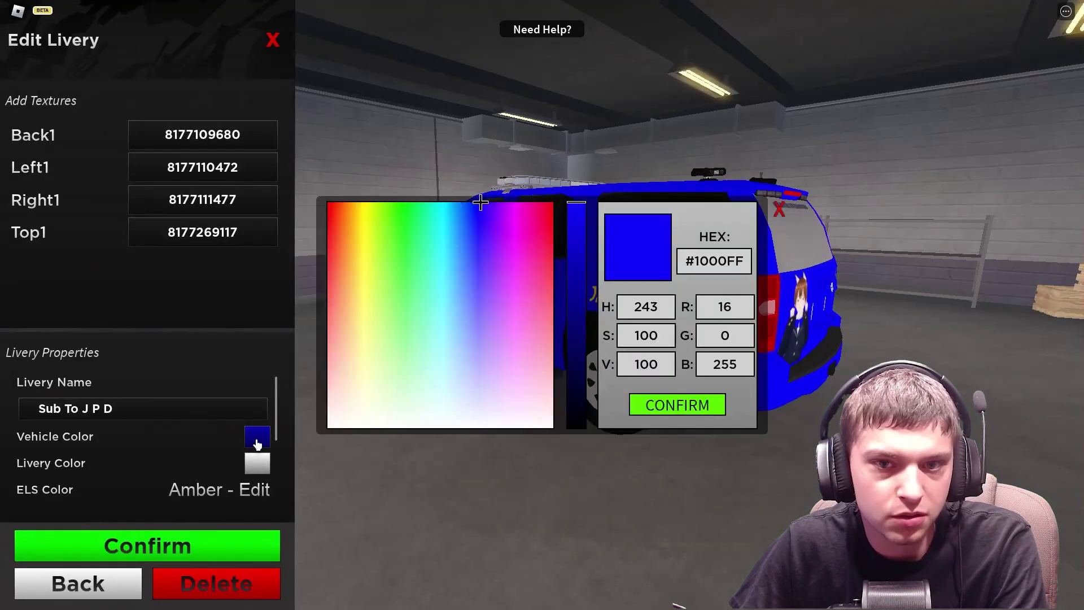
{"action": "left_click_drag", "start_coordinate": [718, 262], "coordinate": [698, 264]}
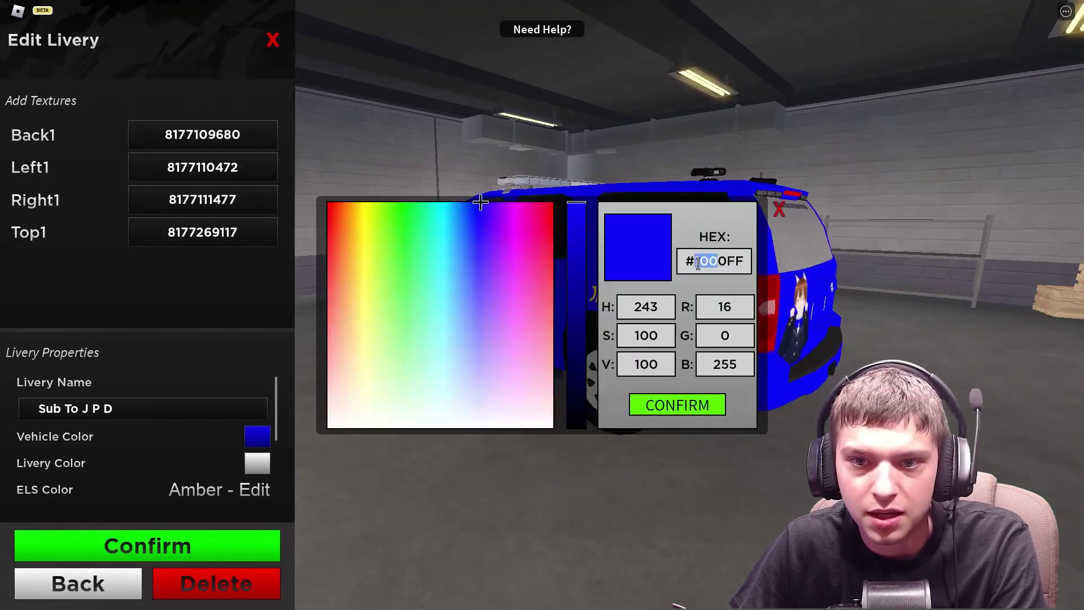
{"action": "key", "text": "ctrl+a"}
{"action": "key", "text": "ctrl+c"}
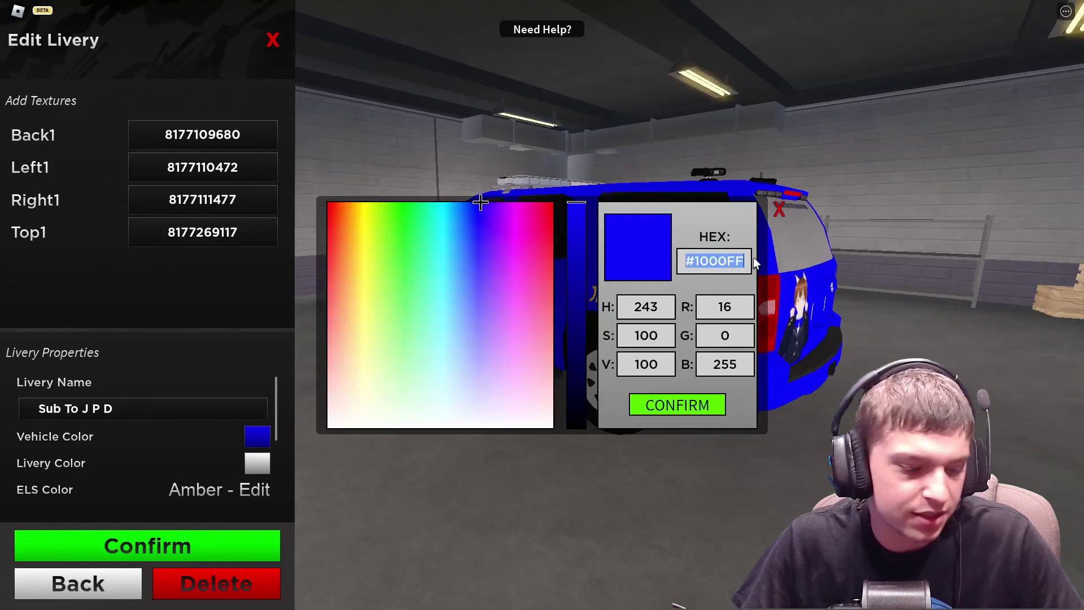
{"action": "left_click", "coordinate": [781, 214]}
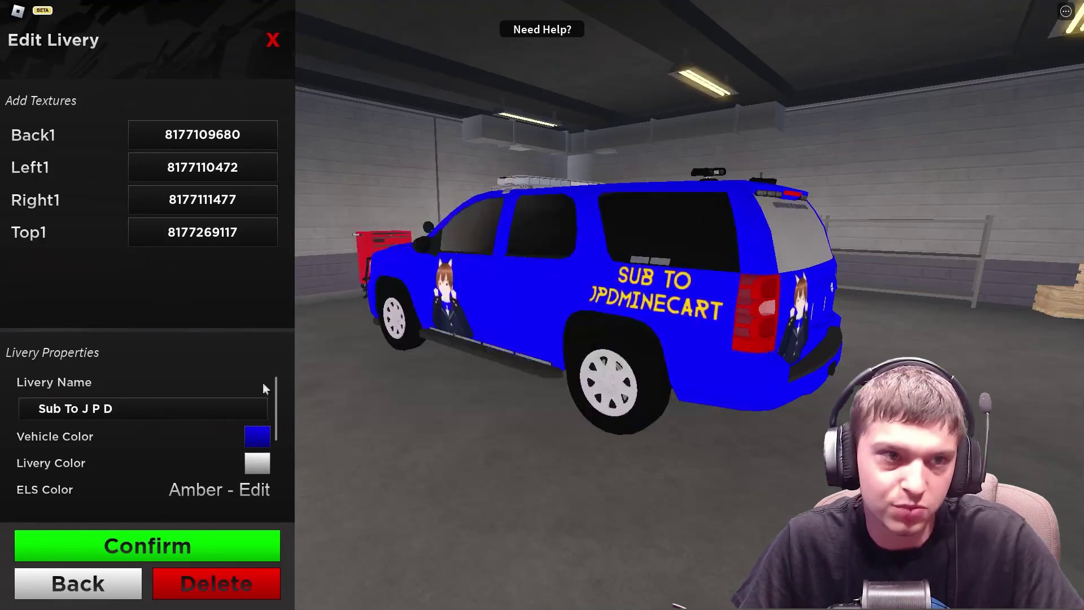
Go back to a new Chevlon Platoro PPV 2019 livery and set its vehicle colour to the copied #1000FF
{"action": "left_click", "coordinate": [107, 585]}
{"action": "left_click", "coordinate": [113, 584]}
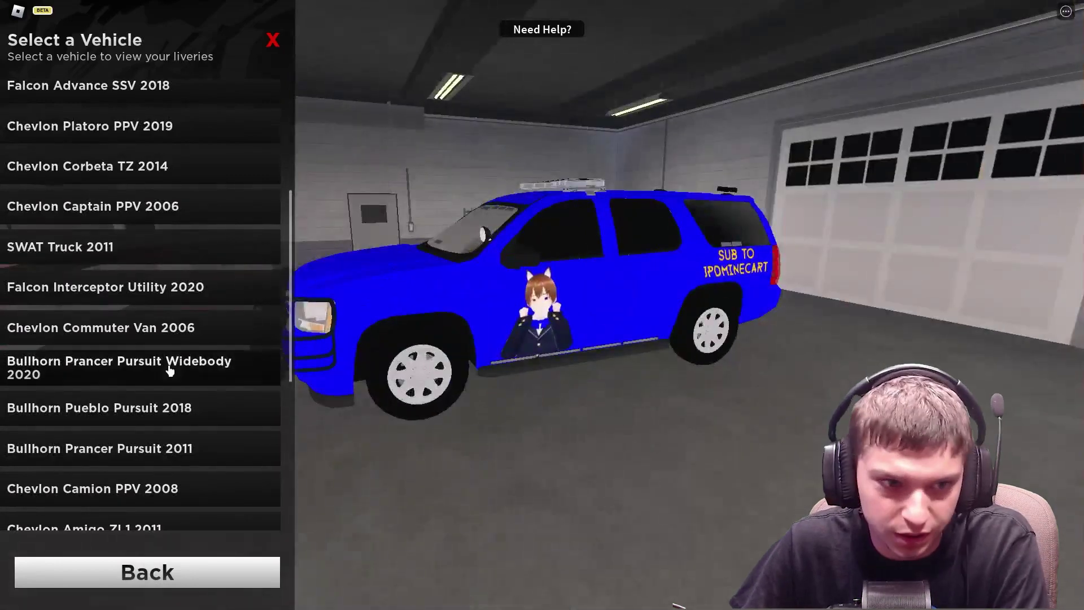
{"action": "scroll", "coordinate": [175, 365], "scroll_direction": "down", "scroll_amount": 3}
{"action": "scroll", "coordinate": [184, 390], "scroll_direction": "down", "scroll_amount": 8}
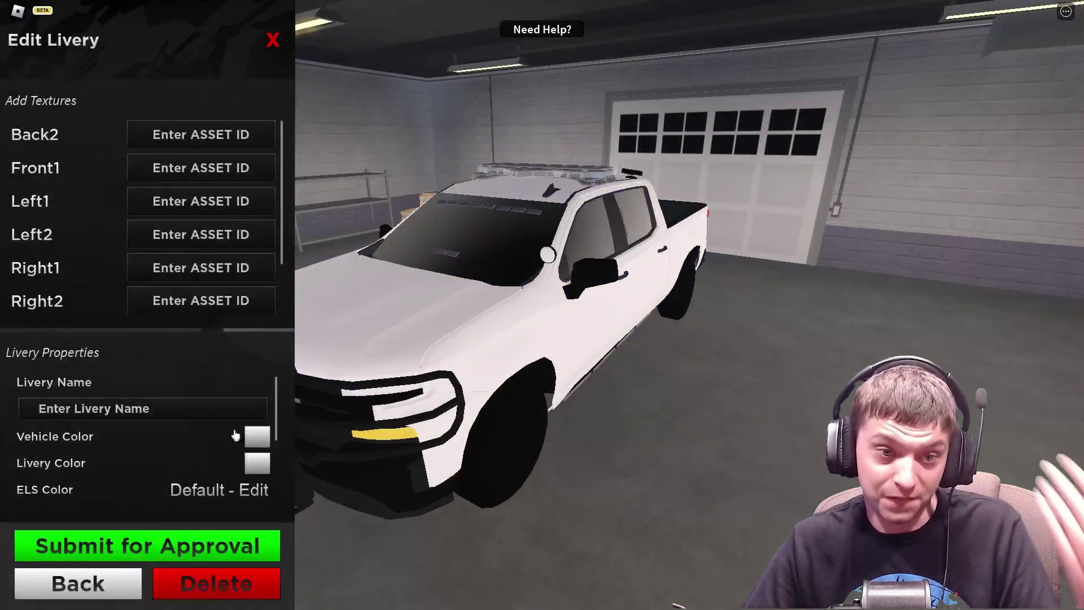
{"action": "left_click", "coordinate": [257, 435]}
{"action": "double_click", "coordinate": [726, 263]}
{"action": "key", "text": "ctrl+v"}
{"action": "left_click", "coordinate": [713, 403]}
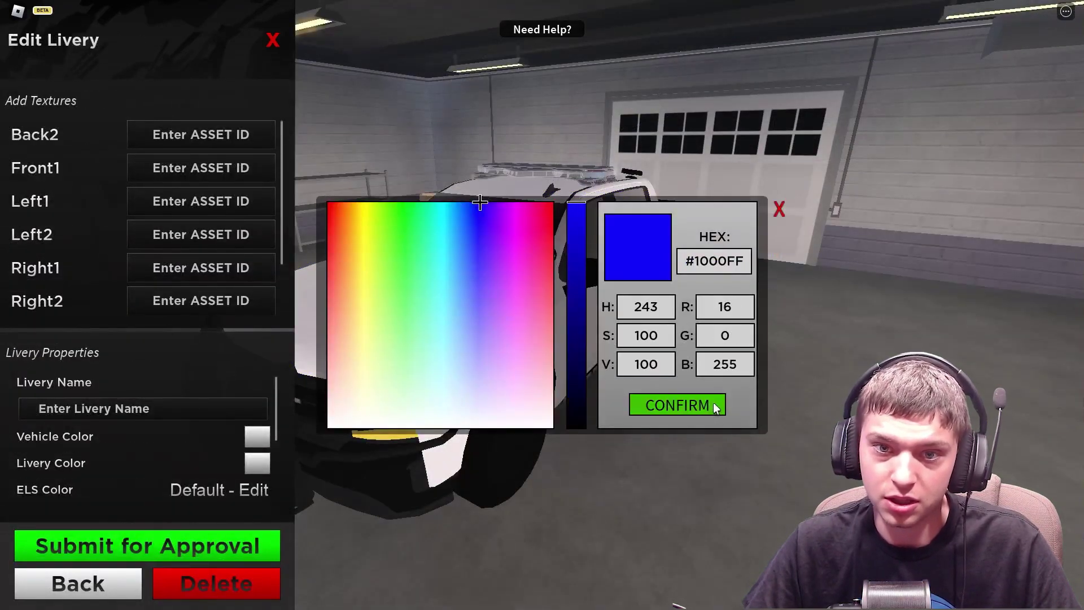
{"action": "left_click", "coordinate": [713, 402]}
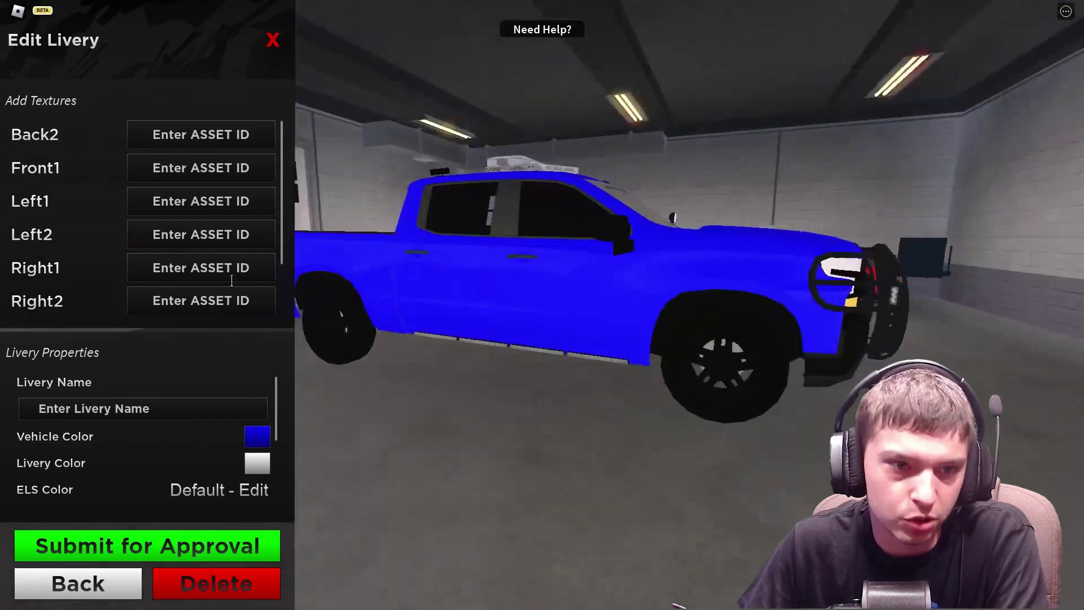
Review the livery's properties and texture slots, and examine the graphics on the truck's hood, roof and both sides
{"action": "scroll", "coordinate": [205, 486], "scroll_direction": "down", "scroll_amount": 3}
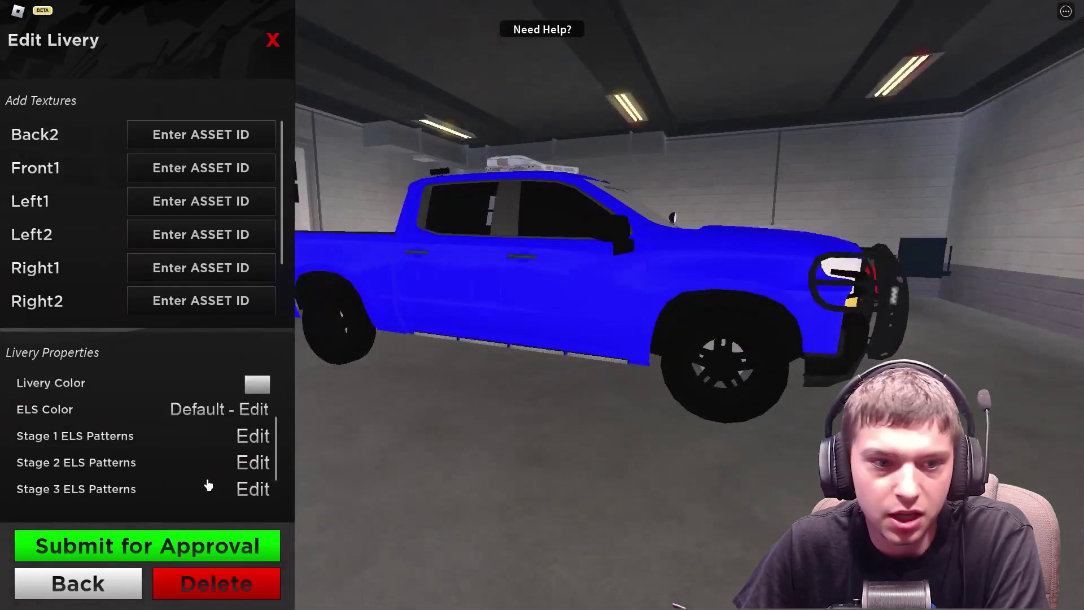
{"action": "scroll", "coordinate": [226, 421], "scroll_direction": "up", "scroll_amount": 3}
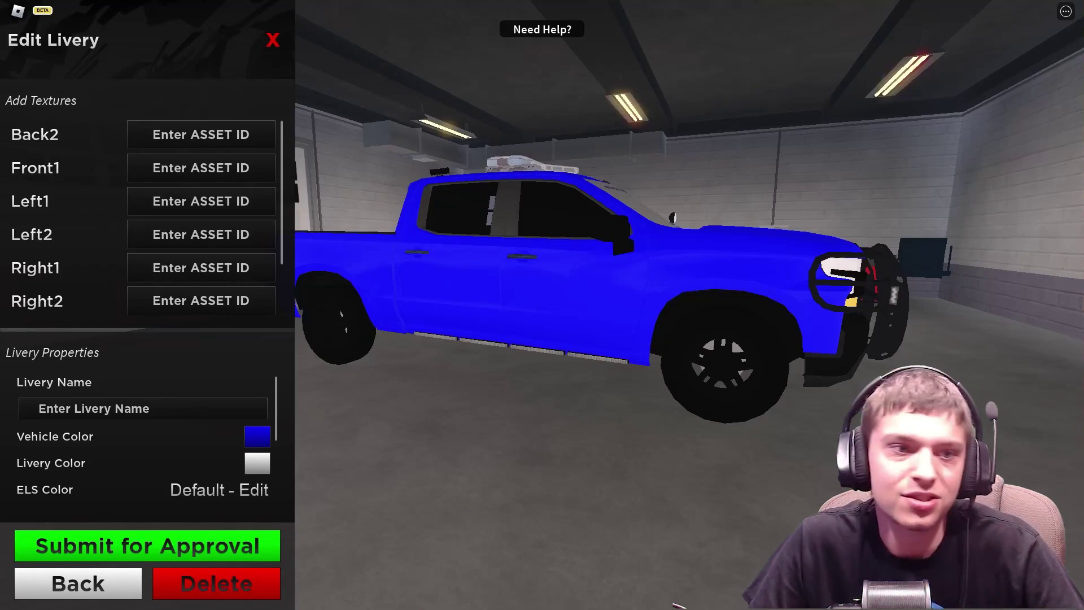
{"action": "scroll", "coordinate": [102, 239], "scroll_direction": "down", "scroll_amount": 2}
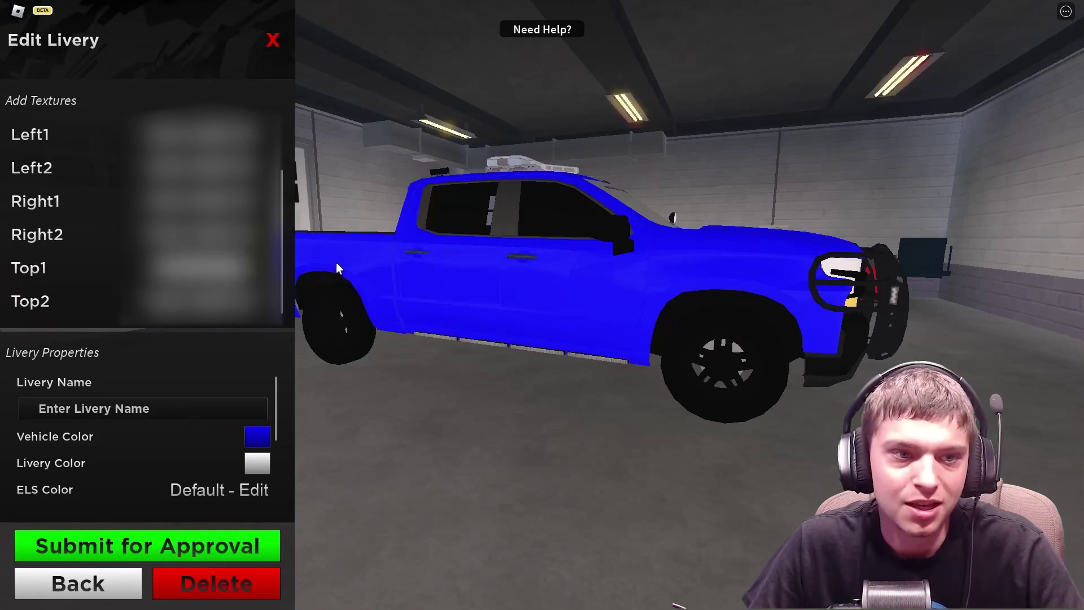
{"action": "left_click_drag", "start_coordinate": [486, 236], "coordinate": [519, 233]}
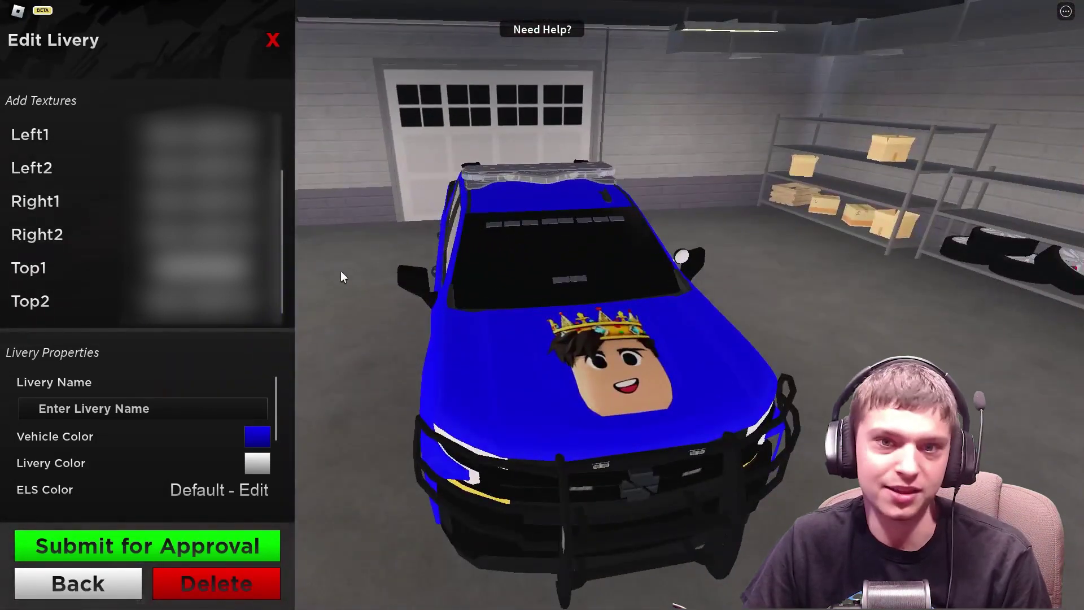
{"action": "left_click_drag", "start_coordinate": [340, 270], "coordinate": [460, 257]}
{"action": "scroll", "coordinate": [465, 318], "scroll_direction": "up", "scroll_amount": 3}
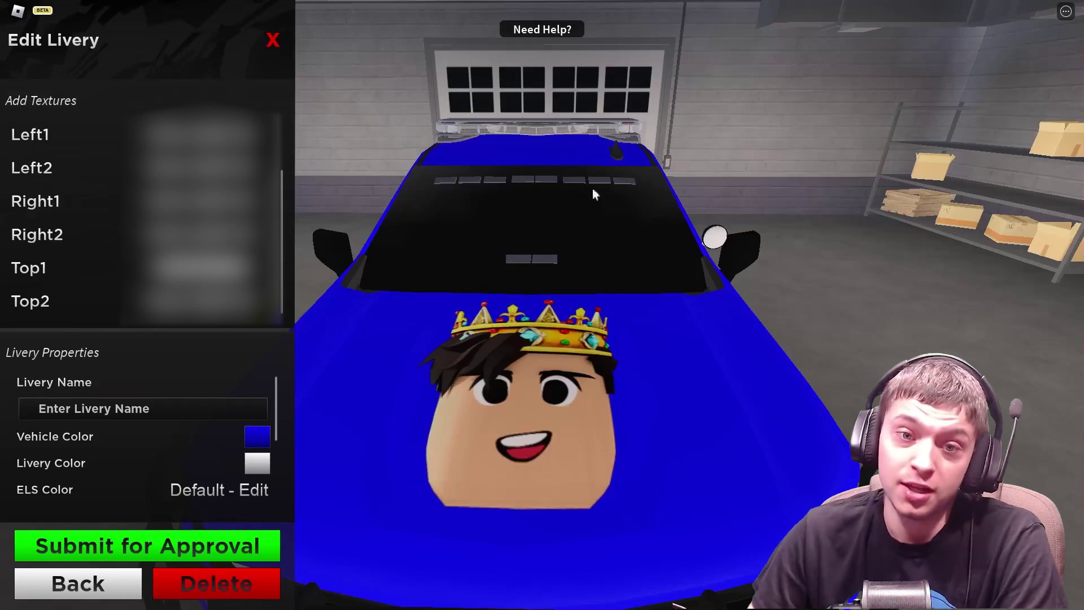
{"action": "scroll", "coordinate": [655, 225], "scroll_direction": "down", "scroll_amount": 5}
{"action": "left_click_drag", "start_coordinate": [654, 226], "coordinate": [562, 252]}
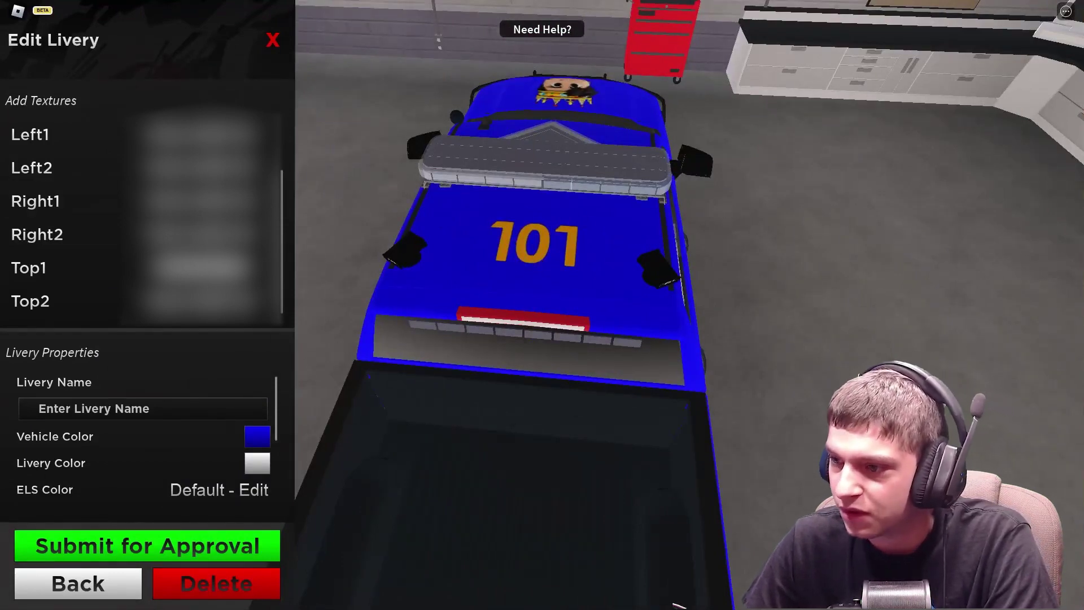
{"action": "left_click_drag", "start_coordinate": [677, 234], "coordinate": [708, 235]}
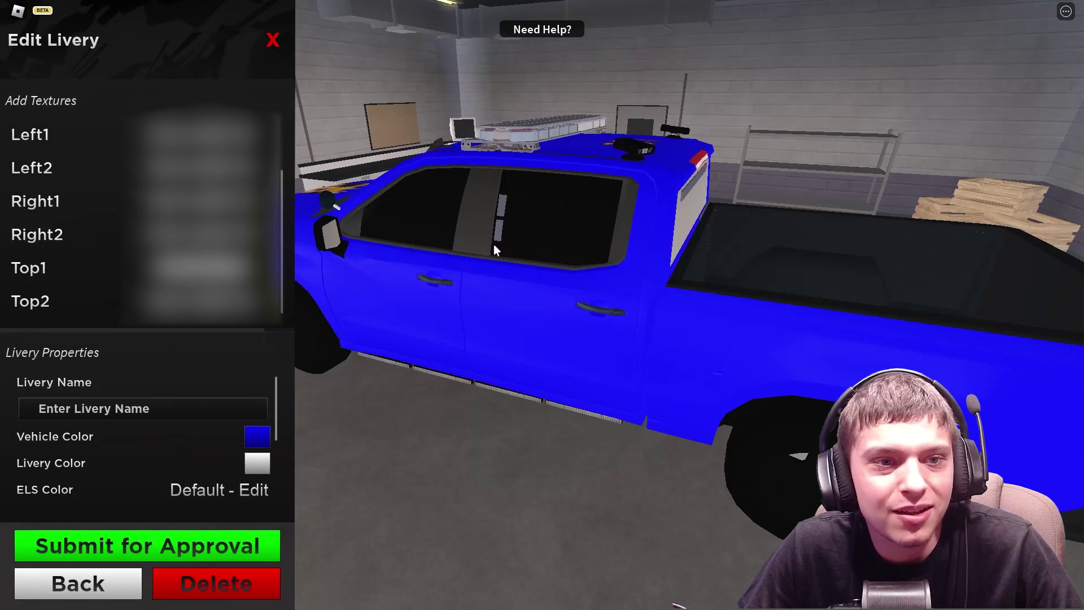
{"action": "left_click_drag", "start_coordinate": [493, 244], "coordinate": [585, 293]}
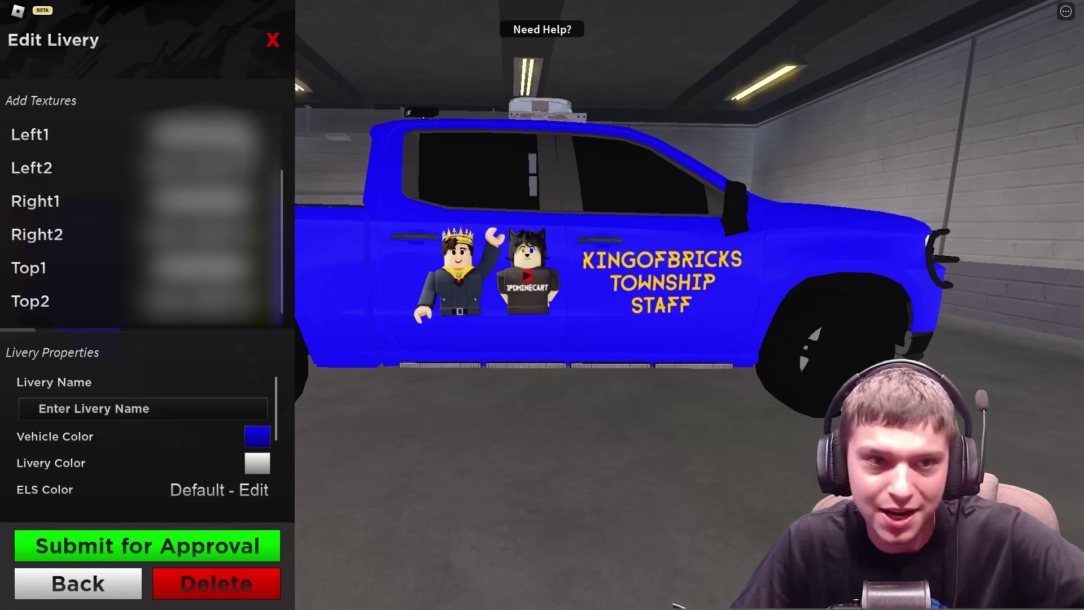
{"action": "left_click_drag", "start_coordinate": [717, 232], "coordinate": [776, 235]}
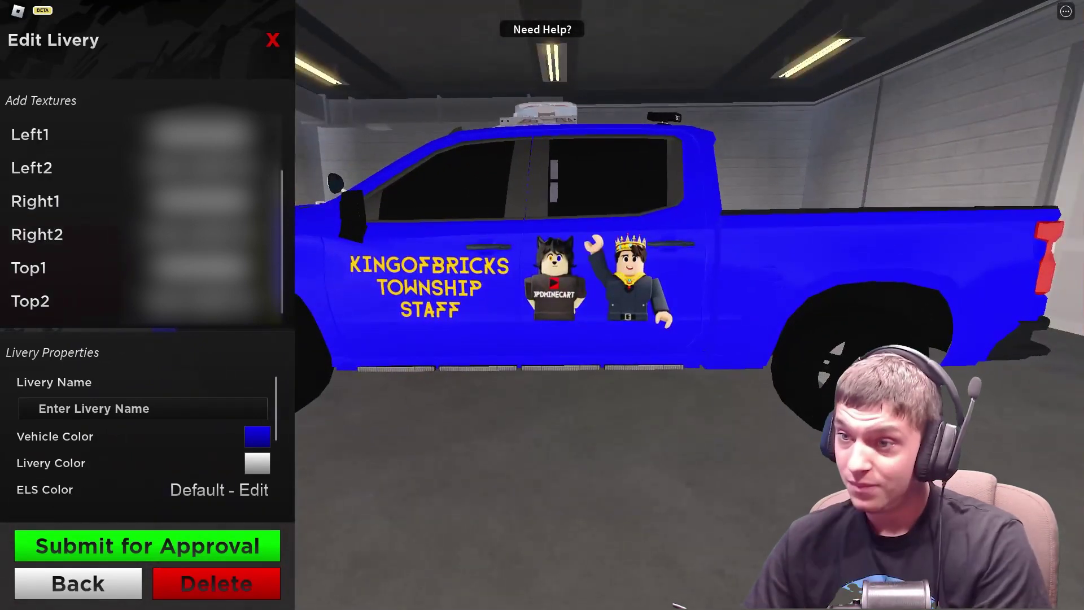
Examine the tailgate up close, checking how the two character renders and the text sit on its surface
{"action": "left_click_drag", "start_coordinate": [755, 277], "coordinate": [777, 277]}
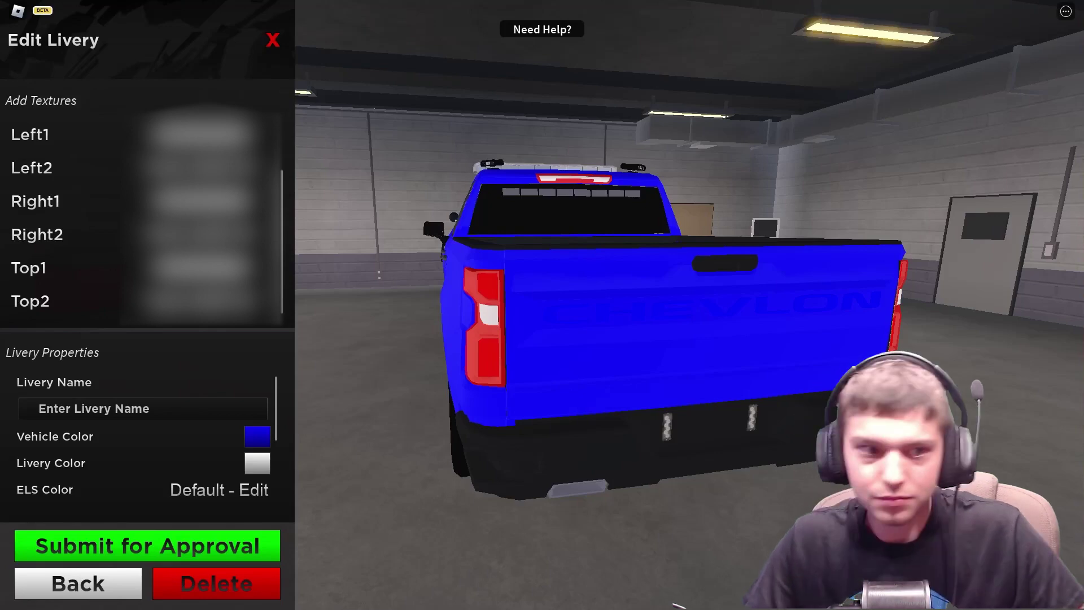
{"action": "scroll", "coordinate": [90, 243], "scroll_direction": "up", "scroll_amount": 2}
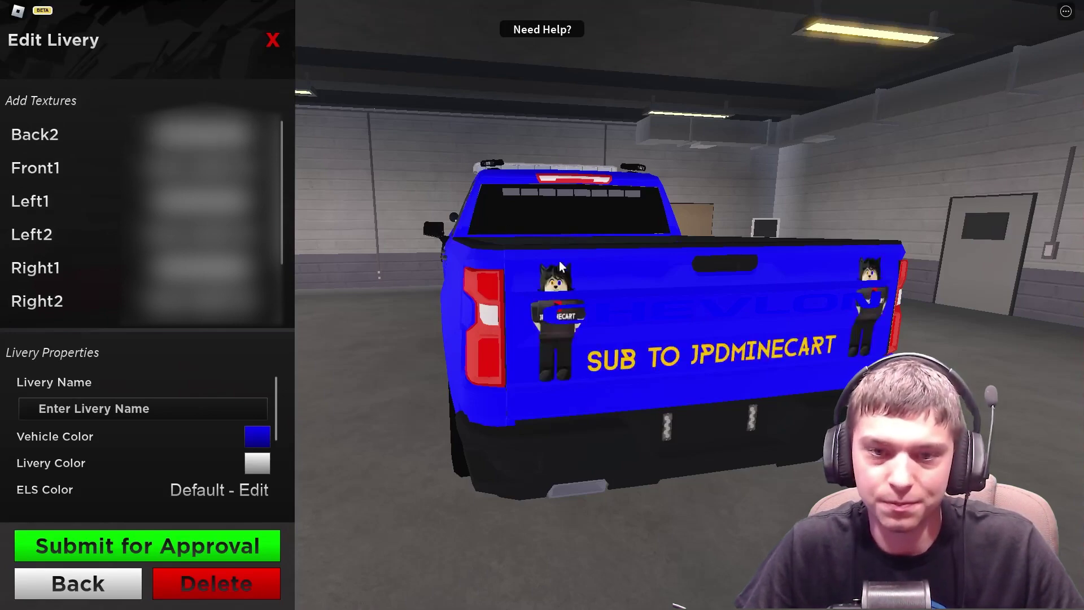
{"action": "scroll", "coordinate": [585, 296], "scroll_direction": "up", "scroll_amount": 5}
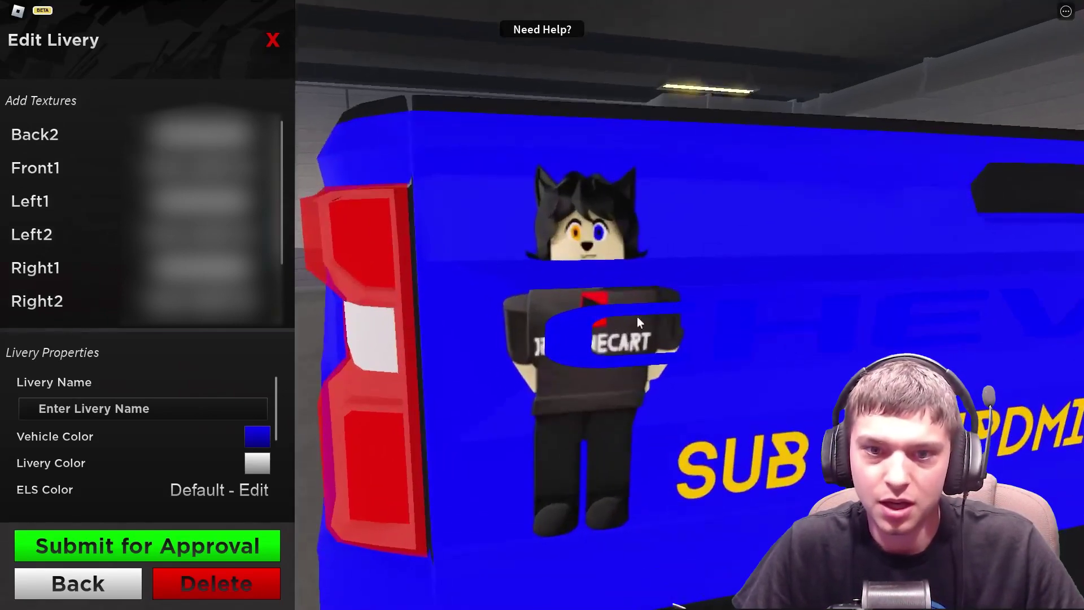
{"action": "scroll", "coordinate": [639, 322], "scroll_direction": "down", "scroll_amount": 5}
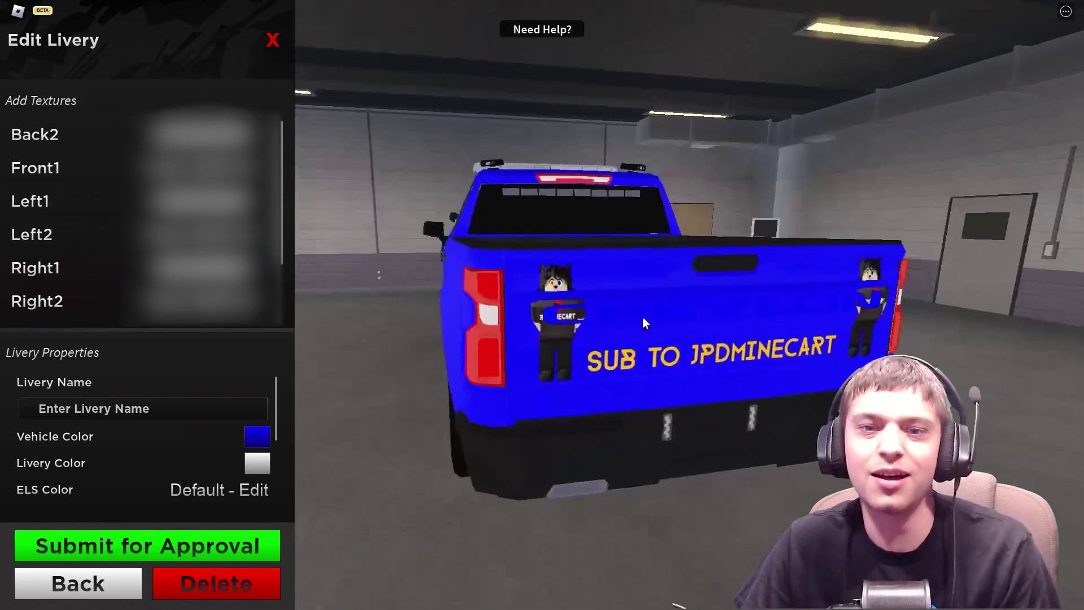
{"action": "scroll", "coordinate": [639, 323], "scroll_direction": "up", "scroll_amount": 5}
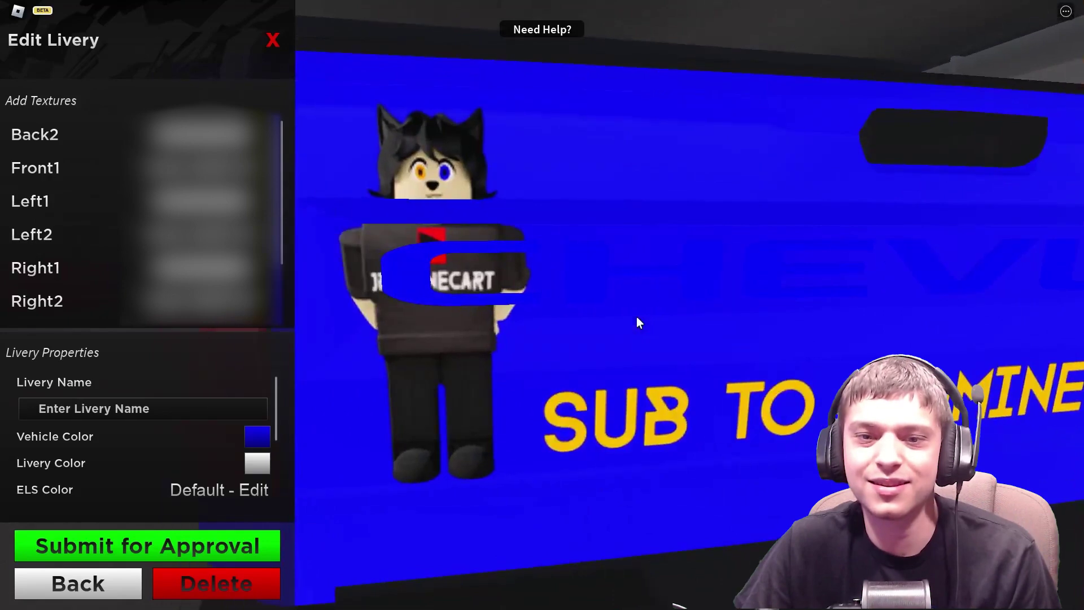
{"action": "scroll", "coordinate": [636, 318], "scroll_direction": "down", "scroll_amount": 5}
{"action": "scroll", "coordinate": [637, 318], "scroll_direction": "up", "scroll_amount": 5}
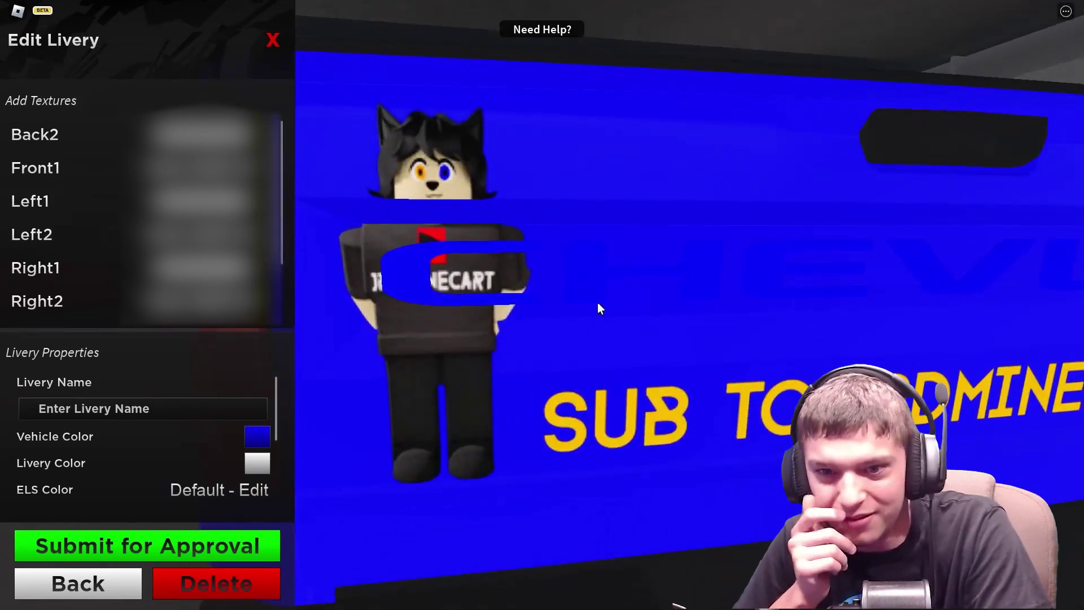
{"action": "scroll", "coordinate": [597, 303], "scroll_direction": "down", "scroll_amount": 5}
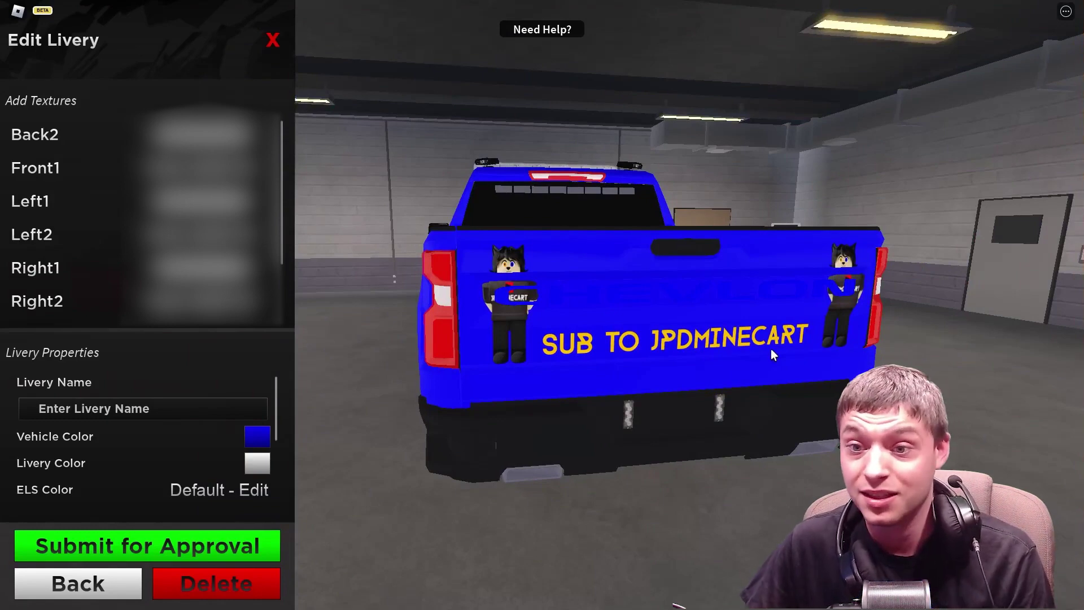
{"action": "left_click_drag", "start_coordinate": [493, 305], "coordinate": [494, 307]}
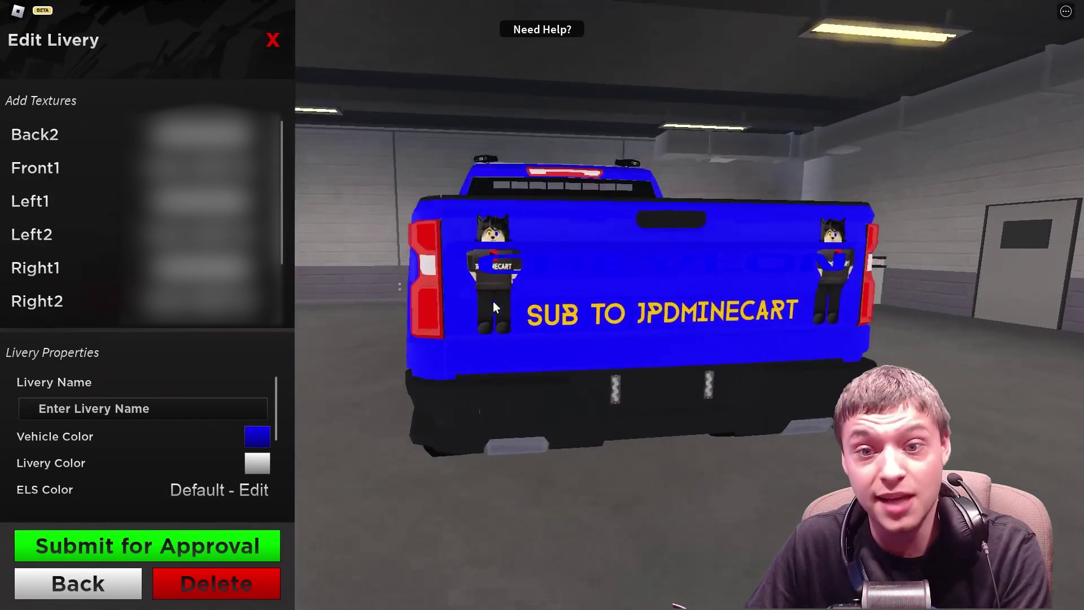
Examine the character render on the tailgate up close, then the graphics and empty bed panel on the truck's side
{"action": "scroll", "coordinate": [493, 301], "scroll_direction": "up", "scroll_amount": 5}
{"action": "scroll", "coordinate": [493, 302], "scroll_direction": "up", "scroll_amount": 2}
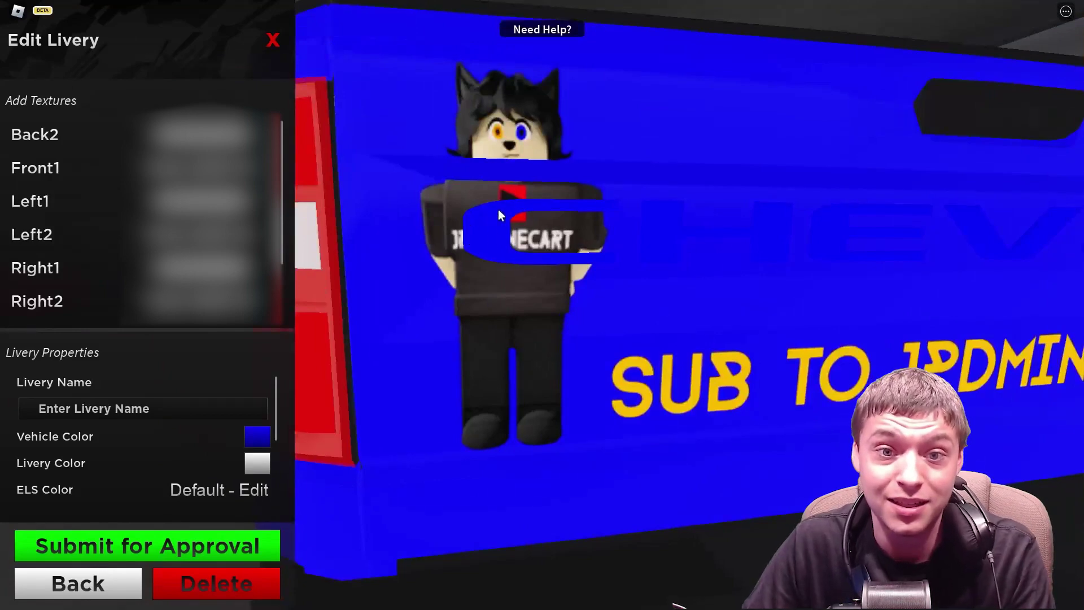
{"action": "scroll", "coordinate": [540, 239], "scroll_direction": "down", "scroll_amount": 6}
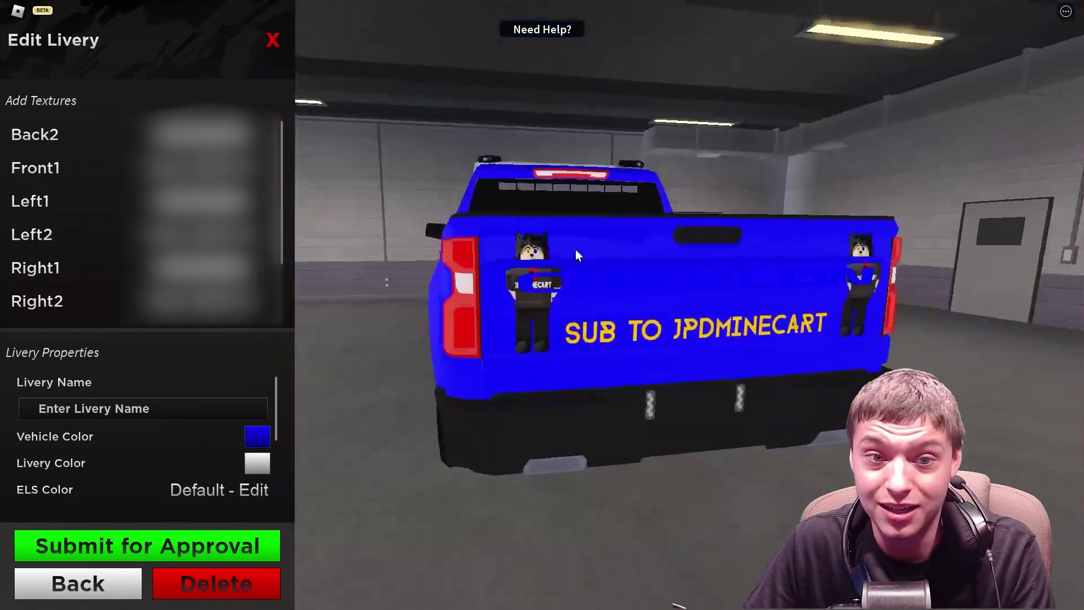
{"action": "scroll", "coordinate": [641, 262], "scroll_direction": "down", "scroll_amount": 2}
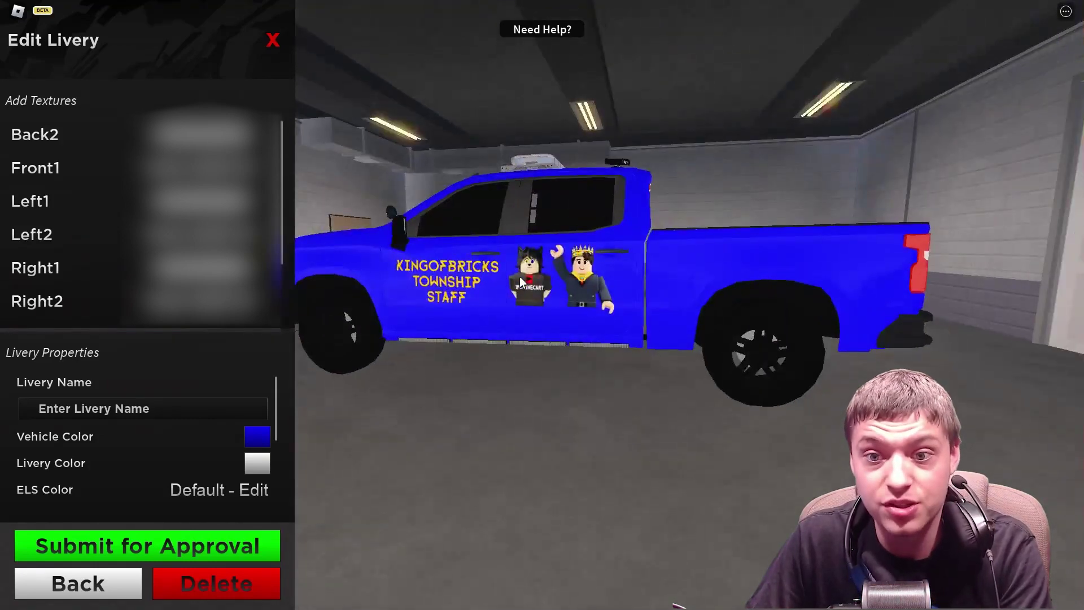
{"action": "scroll", "coordinate": [520, 276], "scroll_direction": "up", "scroll_amount": 3}
{"action": "scroll", "coordinate": [519, 276], "scroll_direction": "down", "scroll_amount": 5}
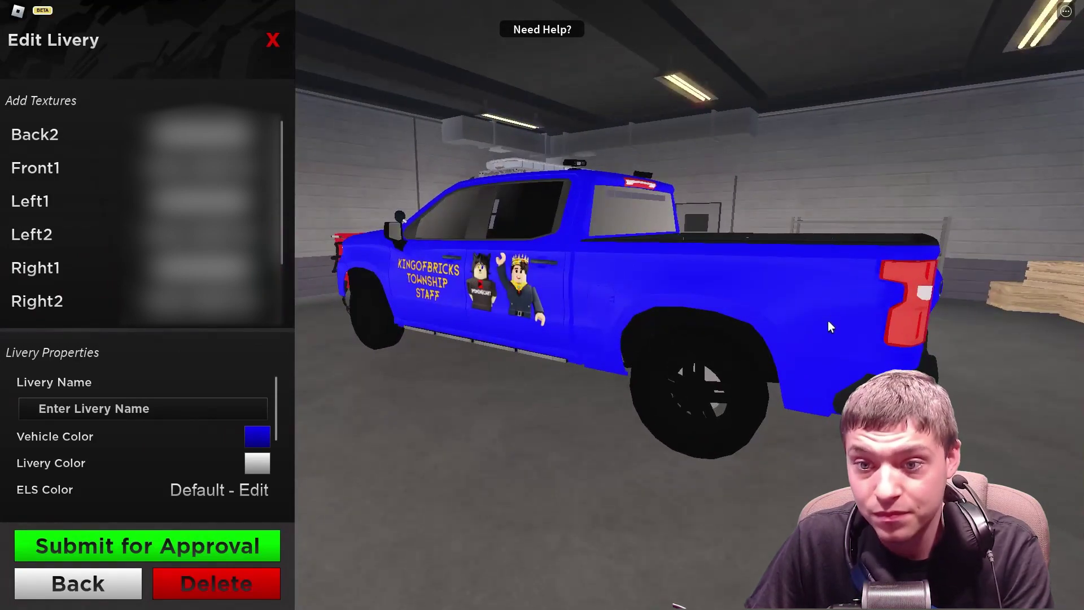
{"action": "left_click_drag", "start_coordinate": [822, 321], "coordinate": [817, 320]}
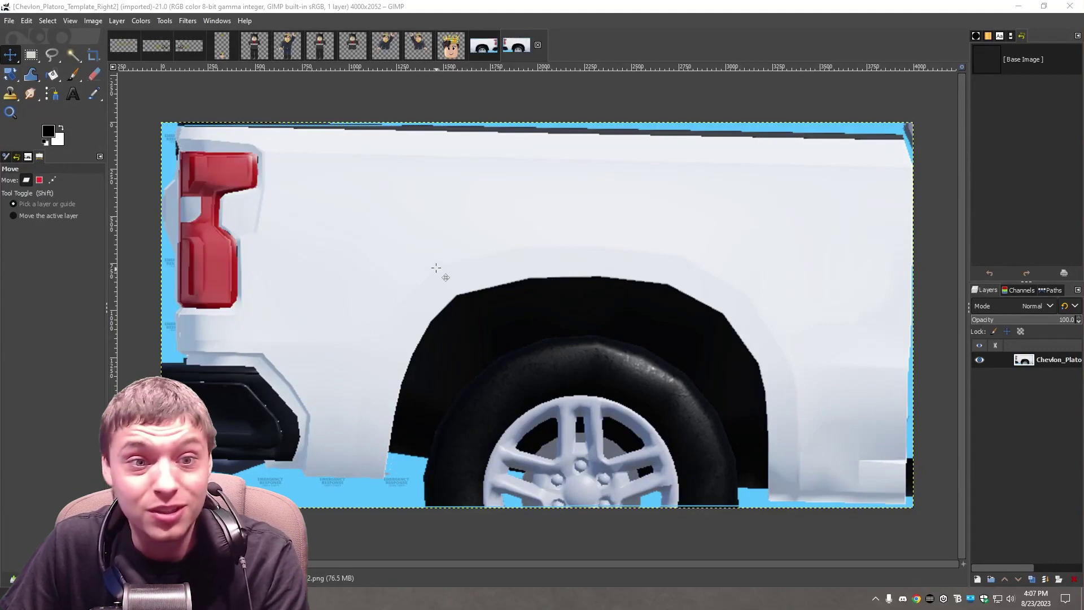
{"action": "left_click", "coordinate": [320, 53]}
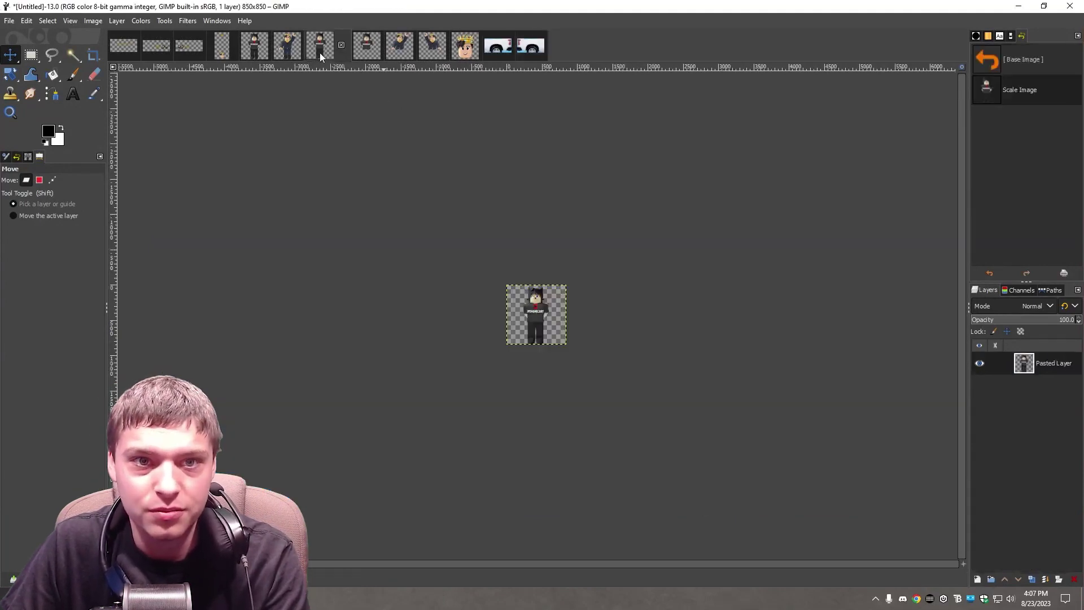
{"action": "left_click_drag", "start_coordinate": [319, 50], "coordinate": [1050, 373]}
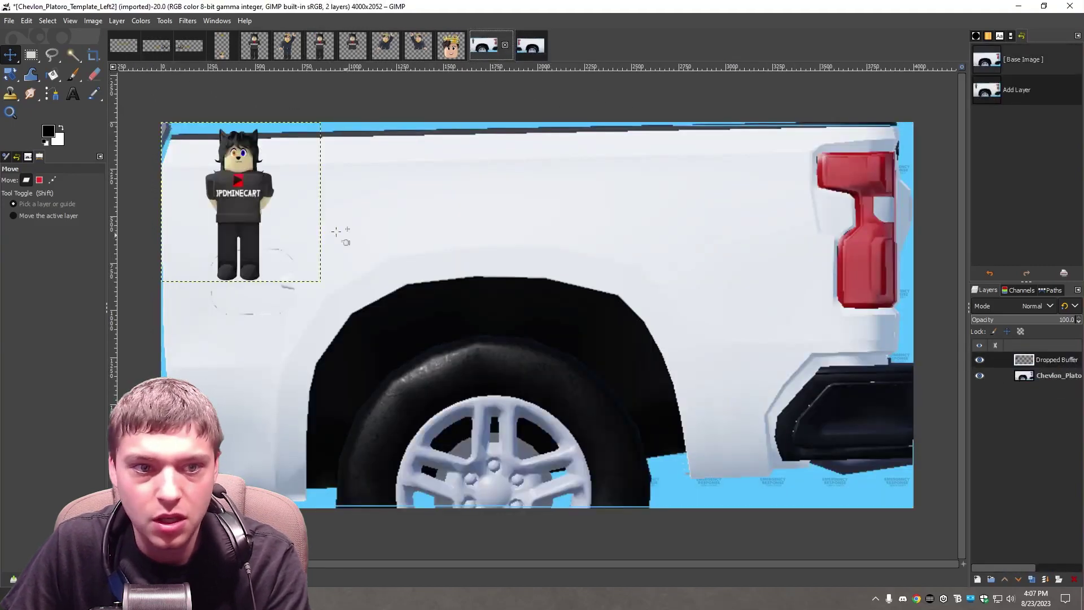
{"action": "left_click_drag", "start_coordinate": [249, 207], "coordinate": [741, 256]}
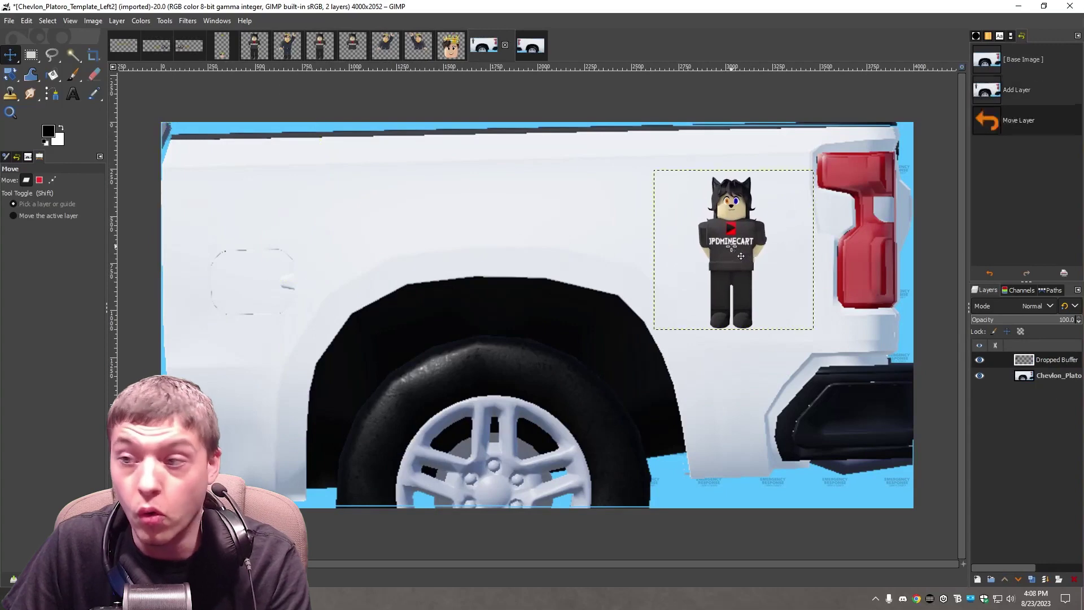
{"action": "left_click", "coordinate": [1017, 90]}
{"action": "left_click", "coordinate": [1015, 61]}
Add a new layer to the Left2 template, and revert the Right2 template to its state before the character render was placed
{"action": "right_click", "coordinate": [1045, 421]}
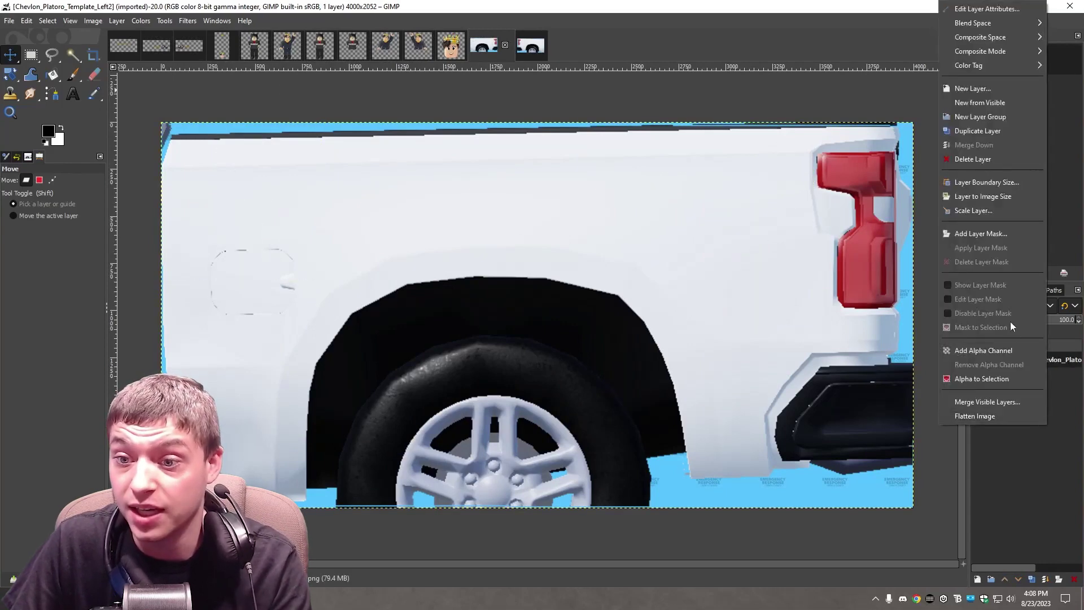
{"action": "left_click", "coordinate": [968, 88]}
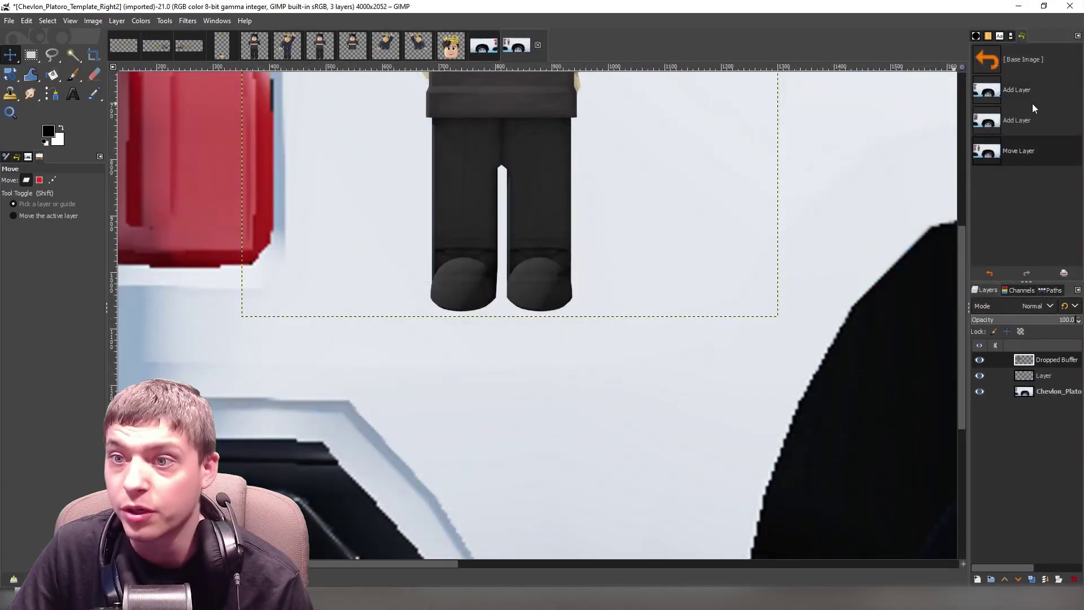
{"action": "left_click", "coordinate": [1038, 119]}
{"action": "left_click", "coordinate": [1026, 92]}
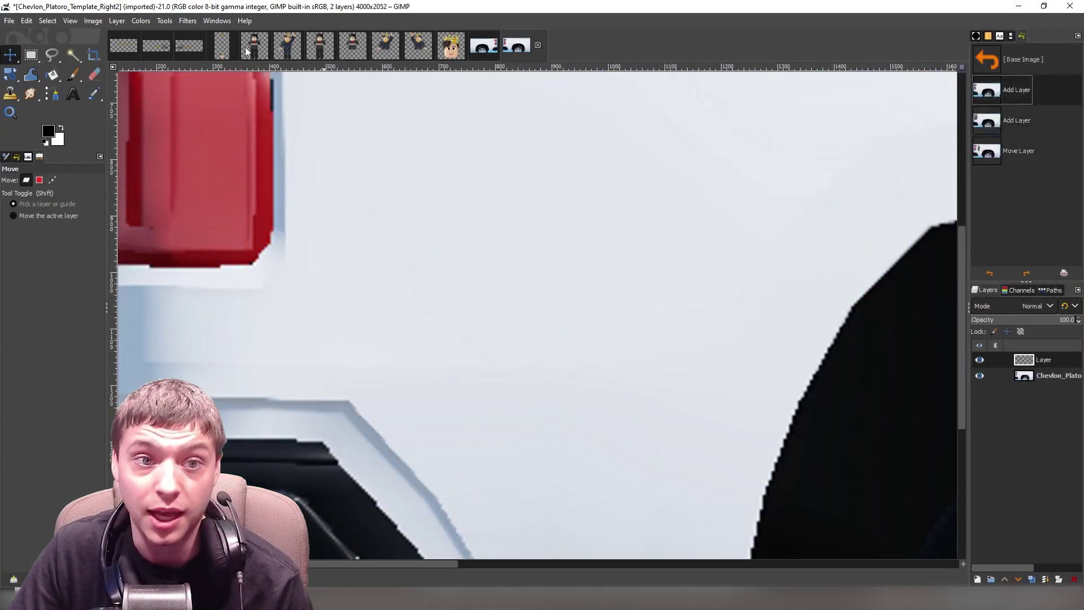
{"action": "left_click", "coordinate": [352, 45]}
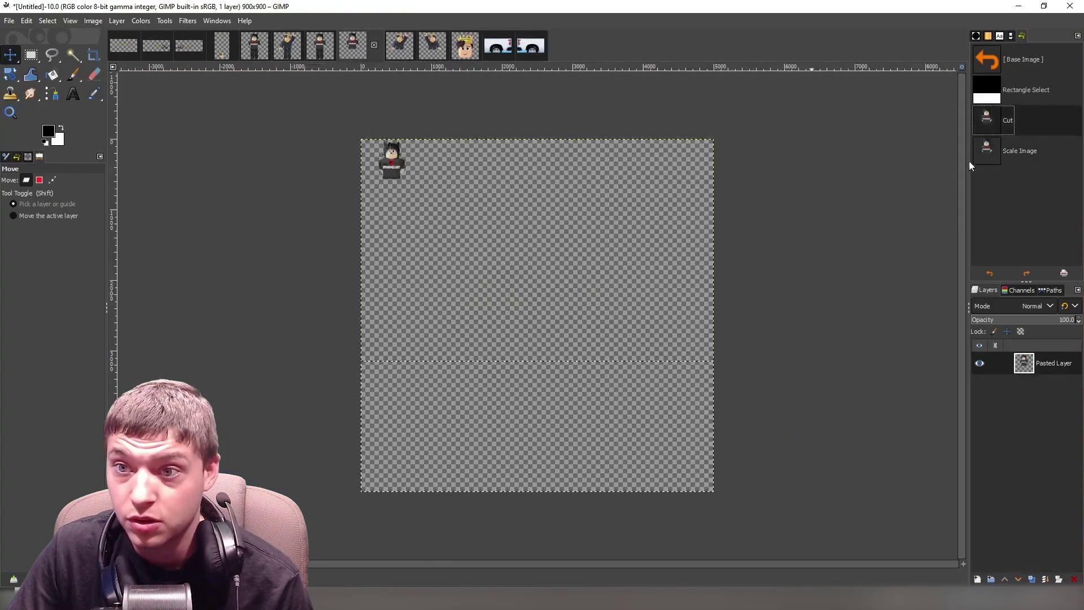
{"action": "right_click", "coordinate": [529, 307]}
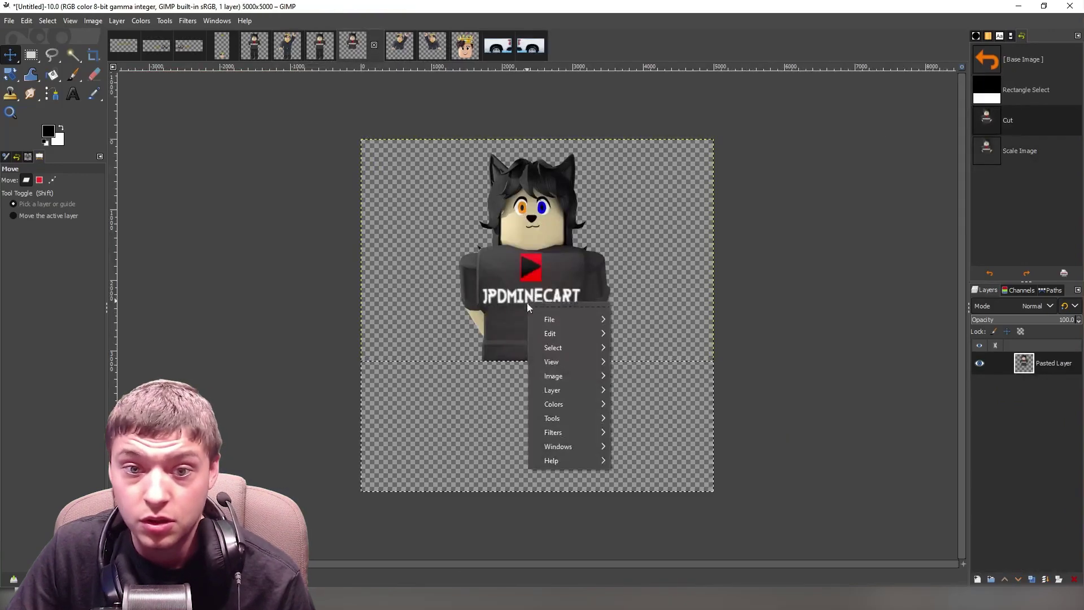
{"action": "left_click", "coordinate": [1011, 151]}
Revert the full-body character render to its original size and scale the image to 900 × 900 px
{"action": "left_click", "coordinate": [315, 51]}
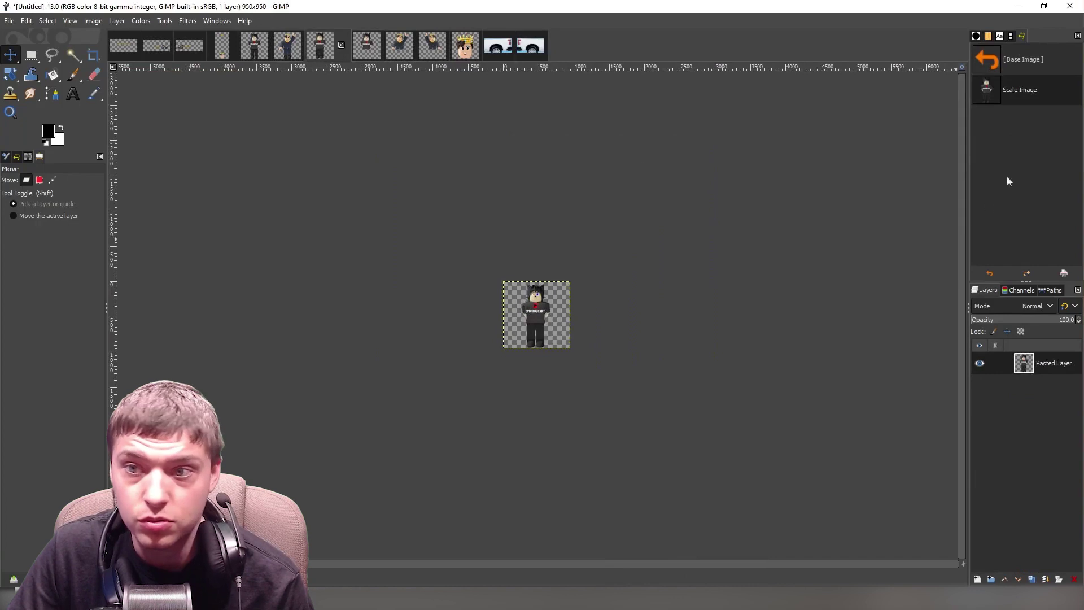
{"action": "left_click", "coordinate": [1006, 74]}
{"action": "right_click", "coordinate": [447, 347]}
{"action": "mouse_move", "coordinate": [500, 415]}
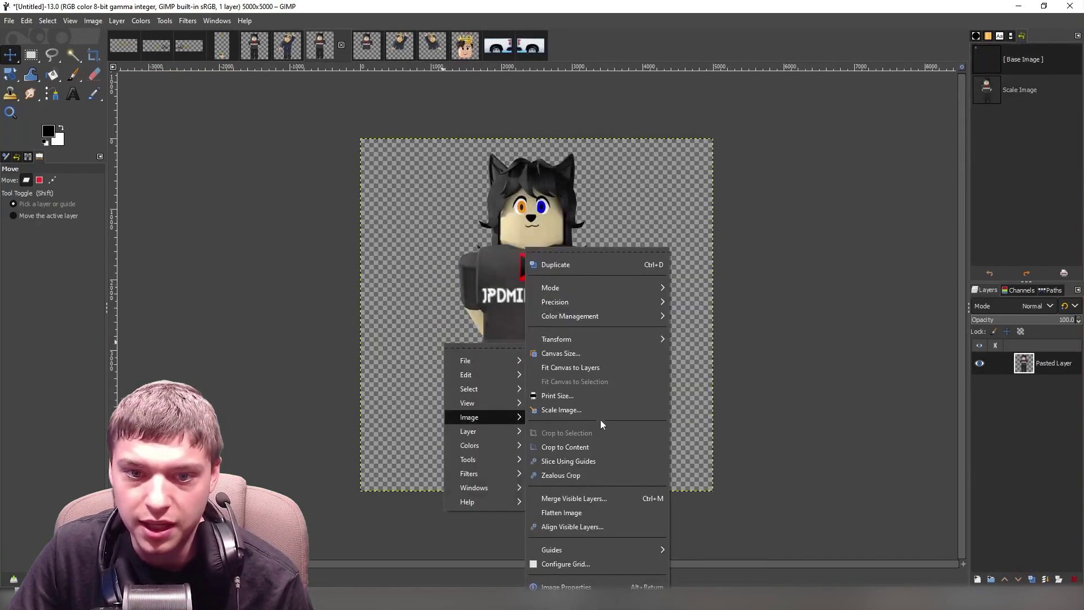
{"action": "left_click", "coordinate": [600, 418]}
{"action": "type", "text": "900"}
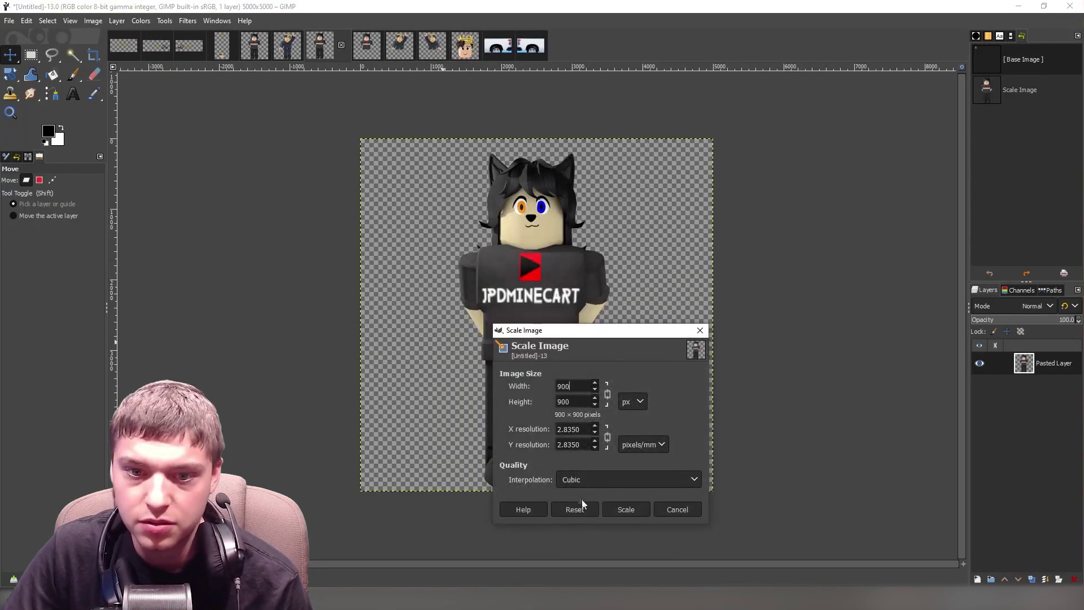
{"action": "left_click", "coordinate": [626, 508]}
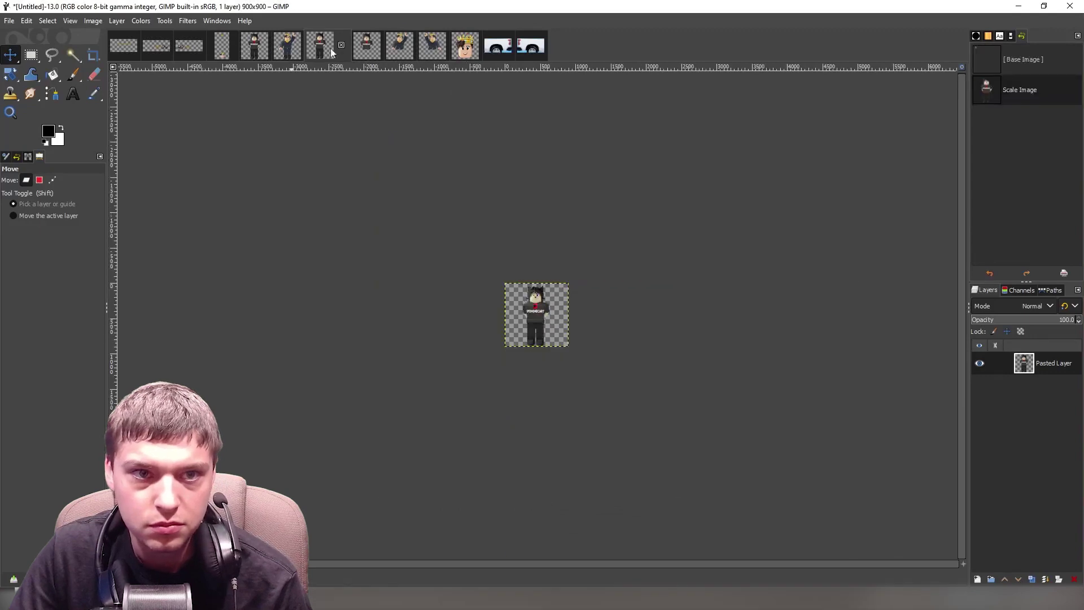
Add the scaled full-body render to the Right2 template and position it on the bed panel beside the taillight
{"action": "left_click_drag", "start_coordinate": [332, 51], "coordinate": [1080, 360]}
{"action": "scroll", "coordinate": [542, 262], "scroll_direction": "up", "scroll_amount": 8}
{"action": "left_click_drag", "start_coordinate": [437, 320], "coordinate": [511, 319]}
{"action": "scroll", "coordinate": [511, 319], "scroll_direction": "down", "scroll_amount": 8}
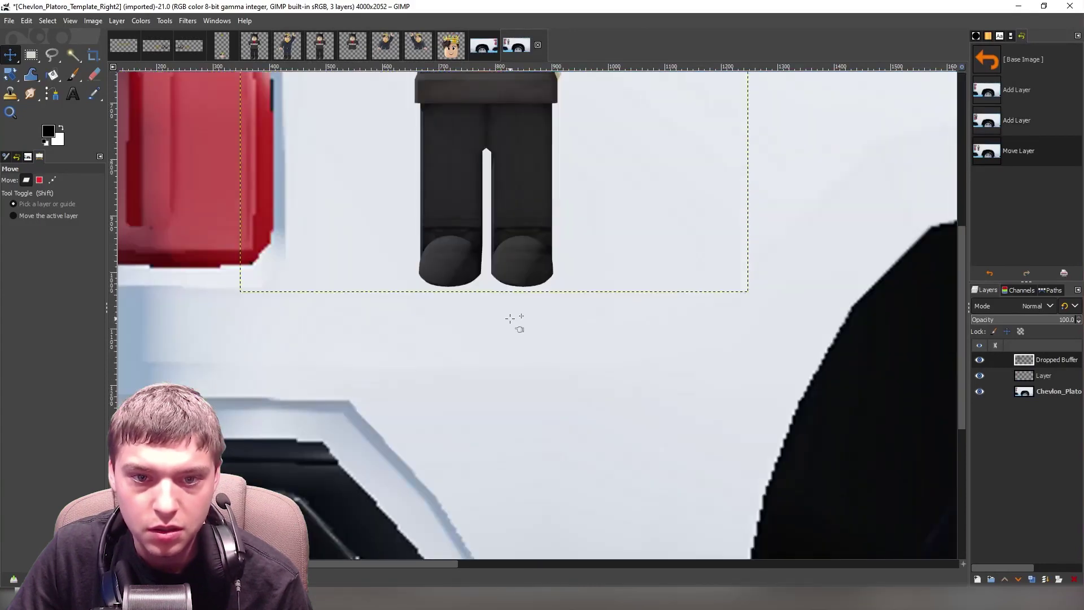
{"action": "scroll", "coordinate": [509, 318], "scroll_direction": "up", "scroll_amount": 8}
{"action": "left_click_drag", "start_coordinate": [463, 314], "coordinate": [479, 315]}
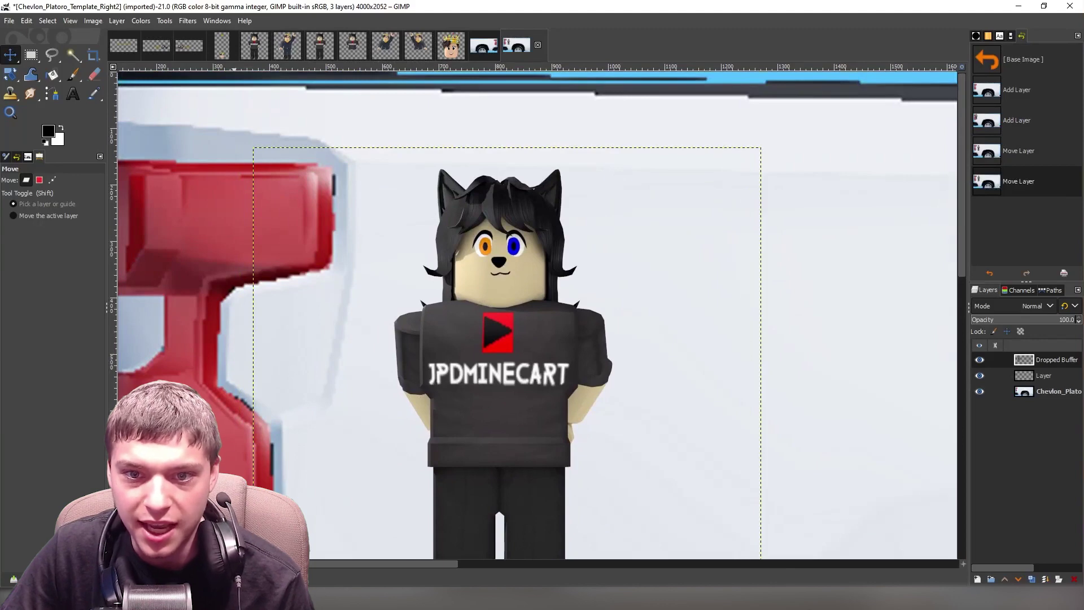
{"action": "key", "text": "minus"}
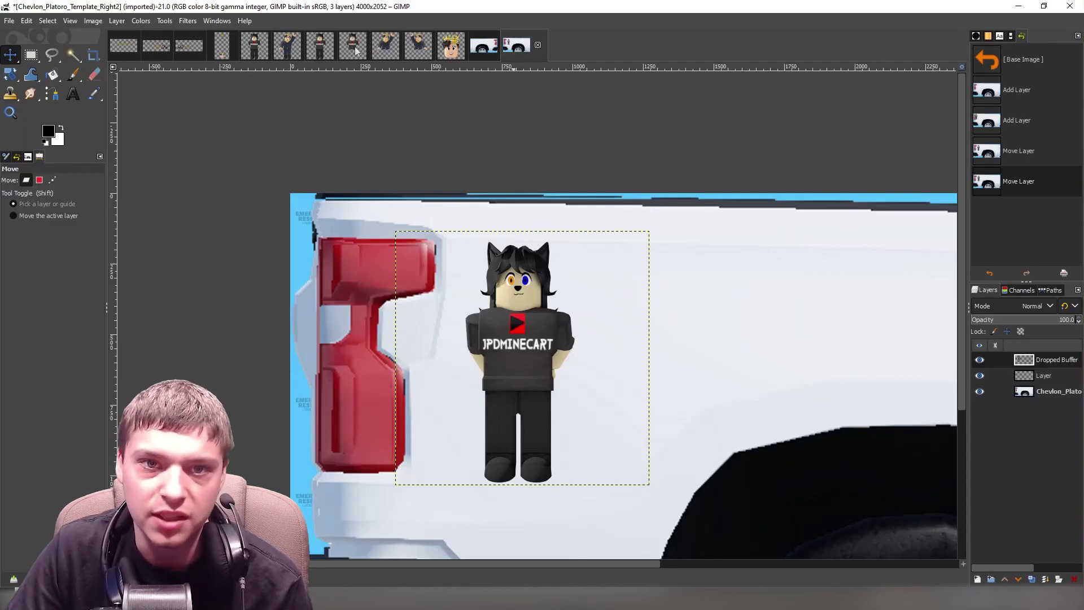
Add the text "Sub To Jpdminecart" in the FARRAY font above the wheel arch on the Left2 template
{"action": "left_click", "coordinate": [483, 45]}
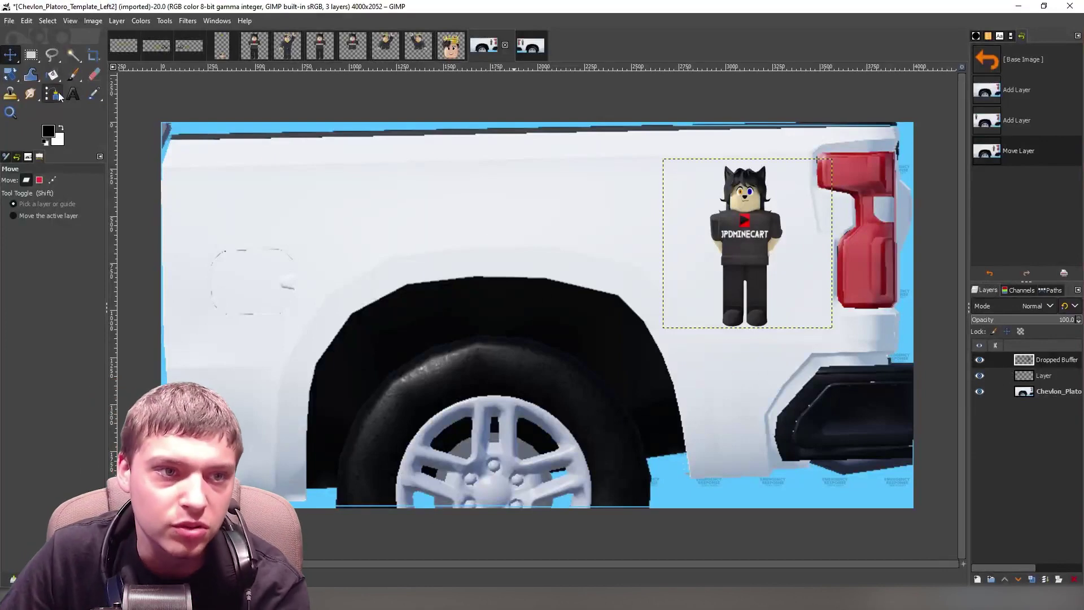
{"action": "left_click", "coordinate": [72, 96]}
{"action": "left_click_drag", "start_coordinate": [311, 182], "coordinate": [660, 243]}
{"action": "left_click_drag", "start_coordinate": [585, 182], "coordinate": [591, 165]}
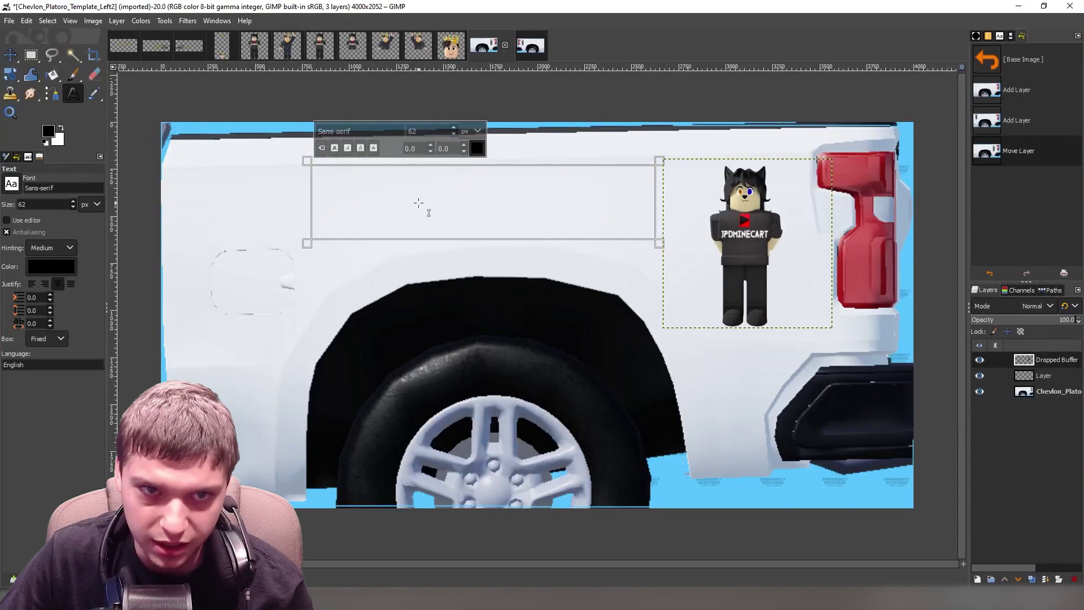
{"action": "left_click", "coordinate": [380, 127]}
{"action": "type", "text": "far"}
{"action": "left_click", "coordinate": [374, 154]}
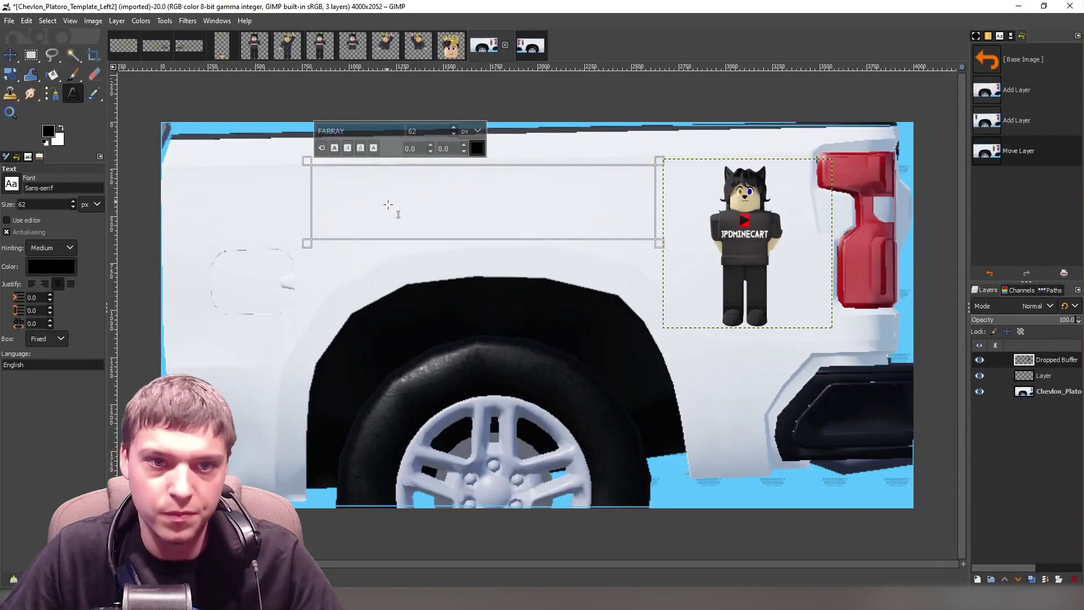
{"action": "left_click", "coordinate": [393, 207]}
{"action": "type", "text": "Sub To J"}
{"action": "type", "text": "pdminecart"}
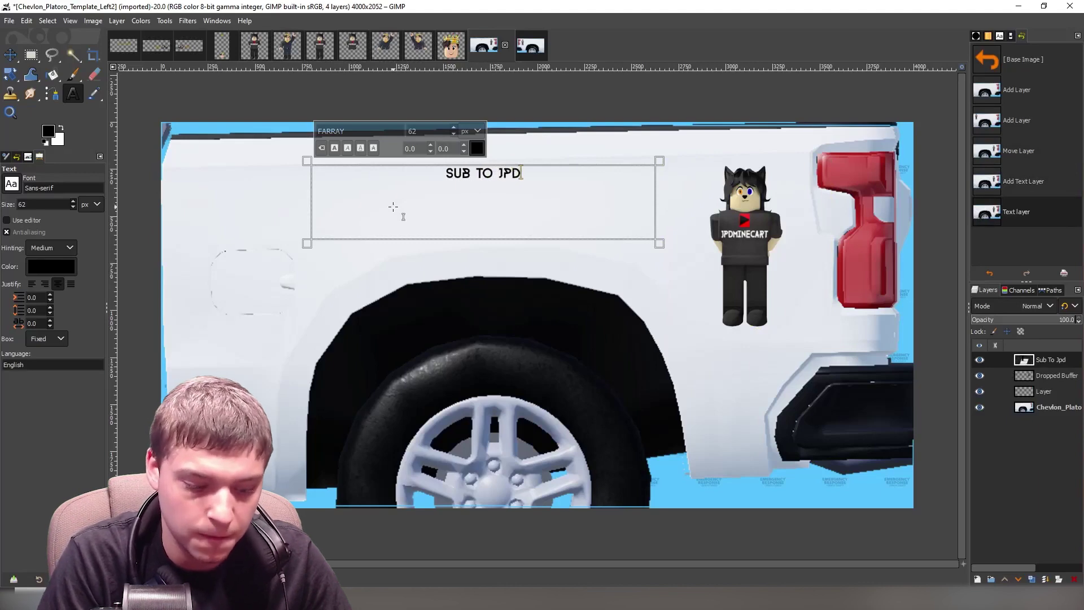
Color all of the "Sub To Jpdminecart" text with the recently used orange and enlarge it to 152 px
{"action": "key", "text": "ctrl+a"}
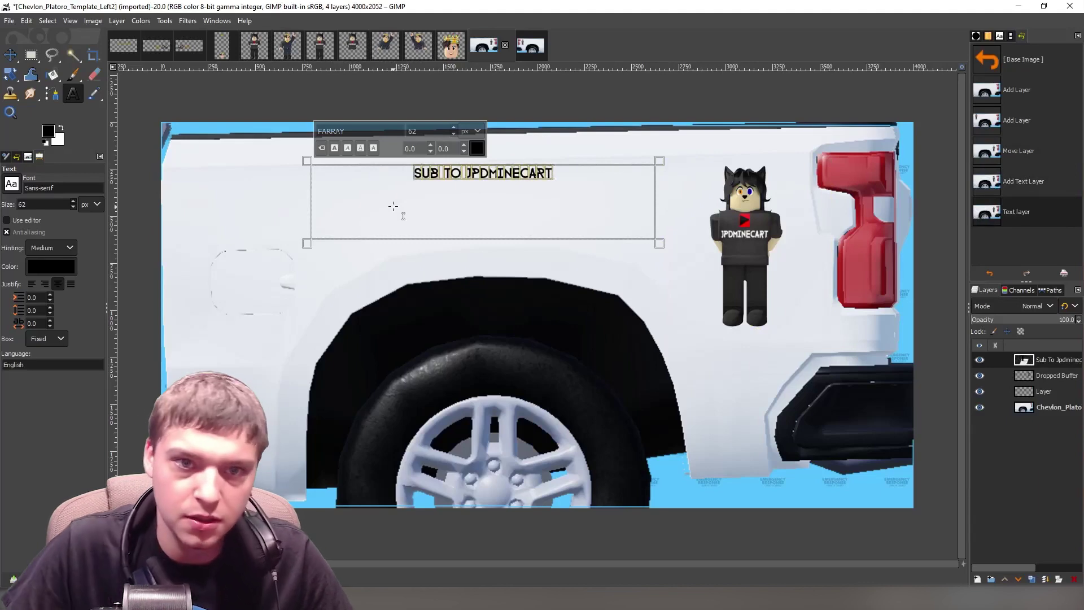
{"action": "left_click", "coordinate": [476, 148]}
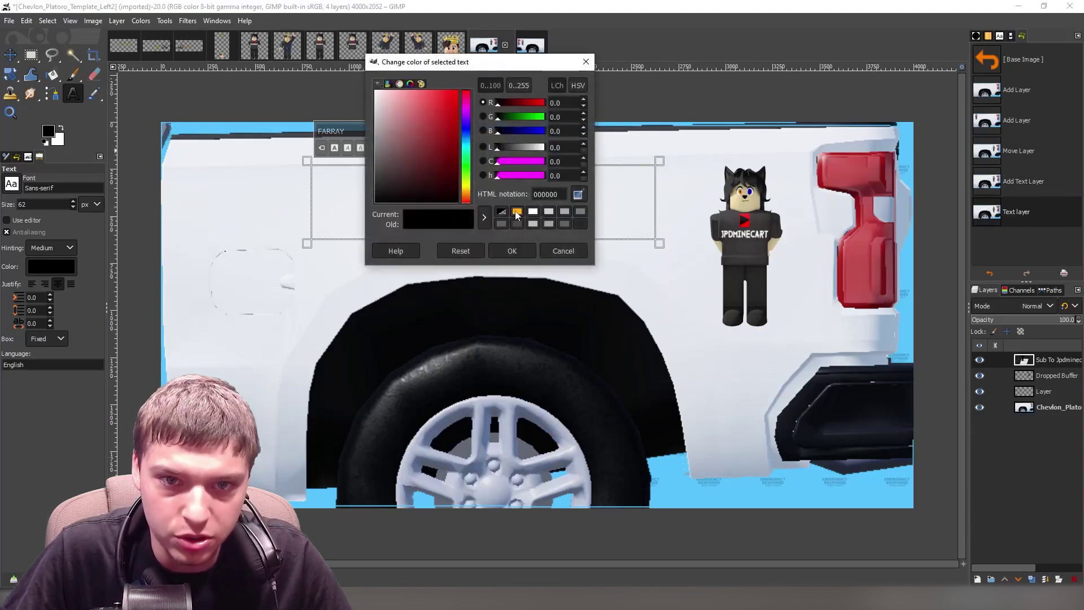
{"action": "left_click", "coordinate": [516, 214]}
{"action": "left_click", "coordinate": [512, 251]}
{"action": "scroll", "coordinate": [453, 130], "scroll_direction": "up", "scroll_amount": 8}
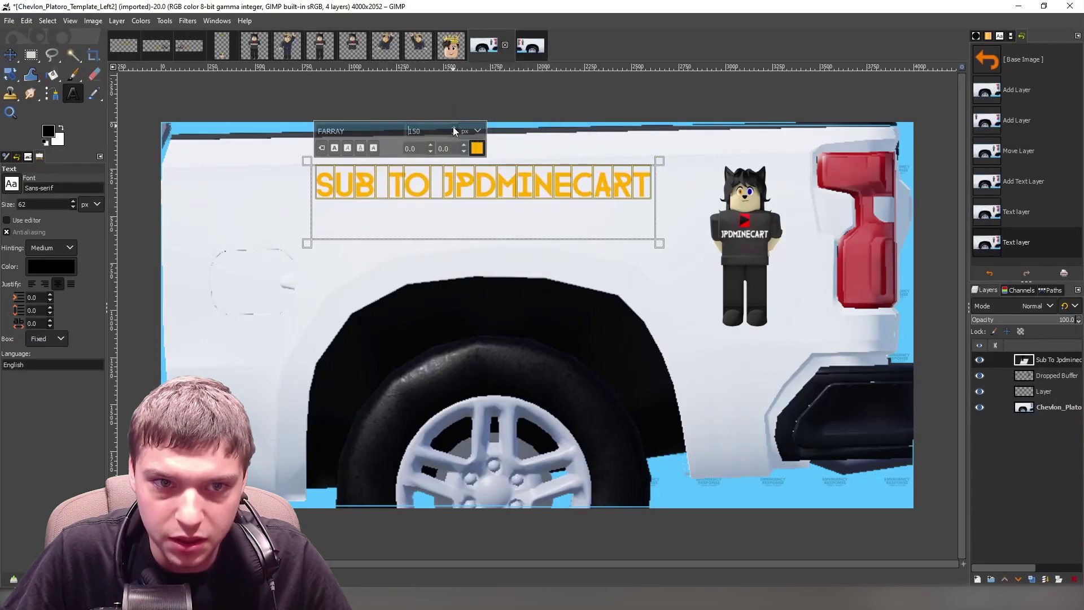
{"action": "left_click", "coordinate": [453, 129]}
{"action": "left_click", "coordinate": [453, 127]}
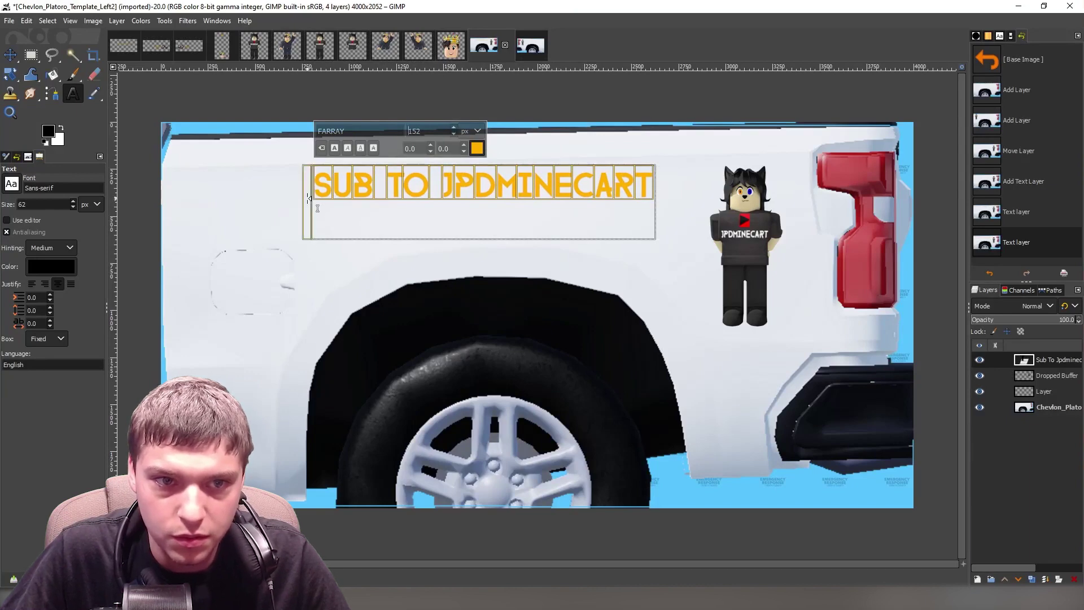
Widen the text box on both sides across the bed panel and enlarge its text to 186 px
{"action": "left_click_drag", "start_coordinate": [309, 198], "coordinate": [279, 227]}
{"action": "left_click_drag", "start_coordinate": [661, 188], "coordinate": [698, 169]}
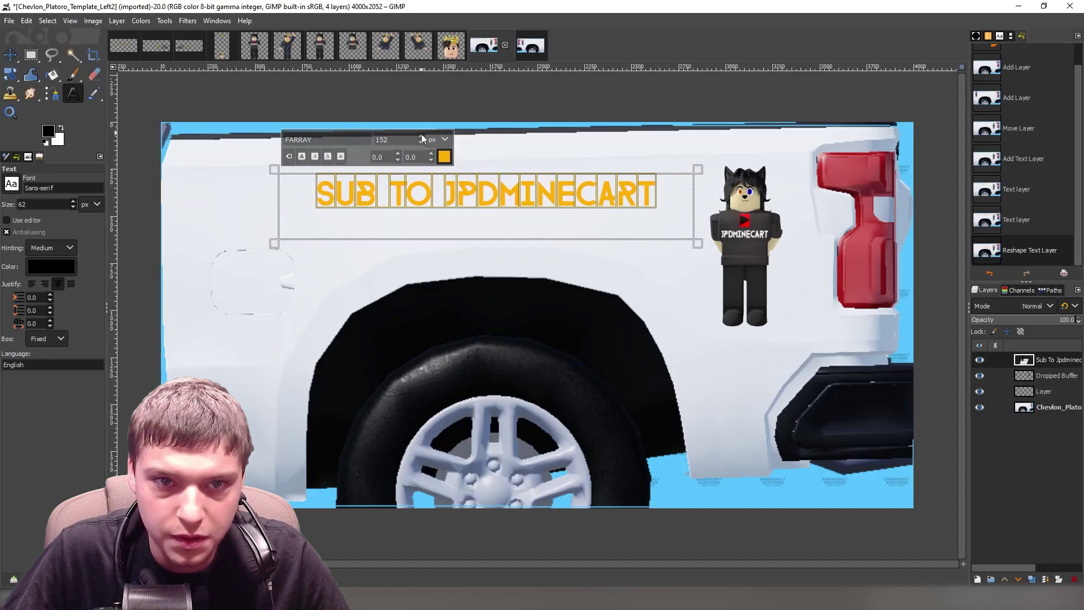
{"action": "scroll", "coordinate": [420, 137], "scroll_direction": "up", "scroll_amount": 20}
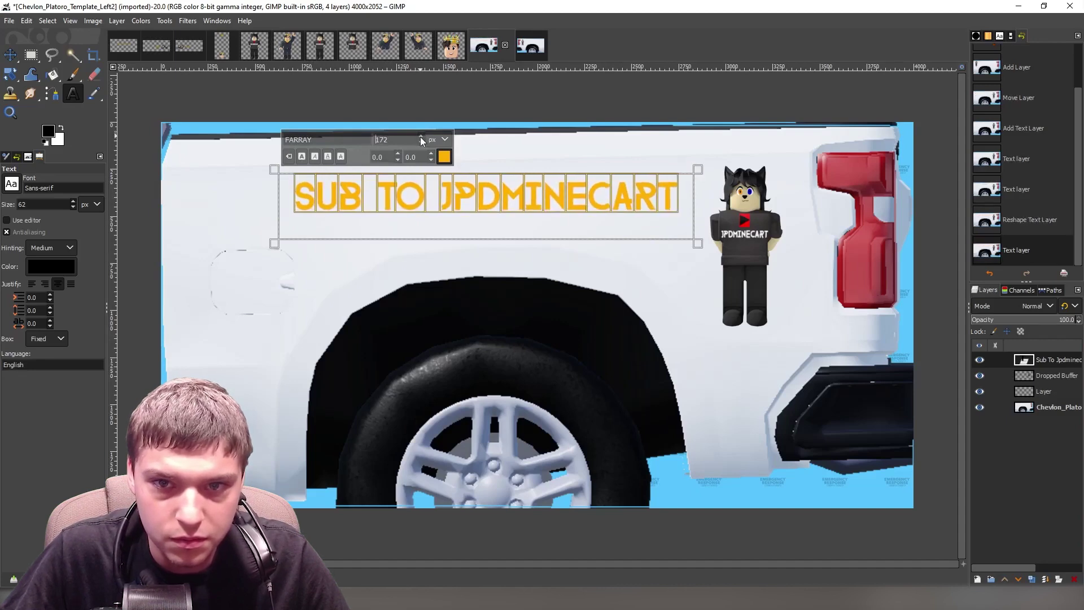
{"action": "scroll", "coordinate": [420, 137], "scroll_direction": "up", "scroll_amount": 3}
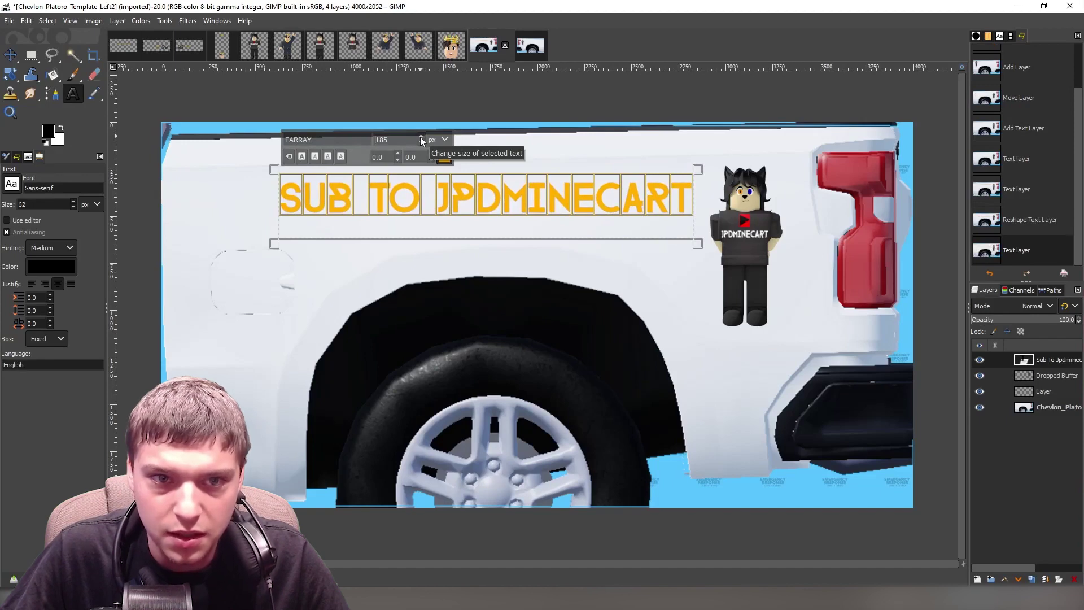
{"action": "scroll", "coordinate": [420, 137], "scroll_direction": "up", "scroll_amount": 1}
{"action": "left_click_drag", "start_coordinate": [276, 198], "coordinate": [252, 239]}
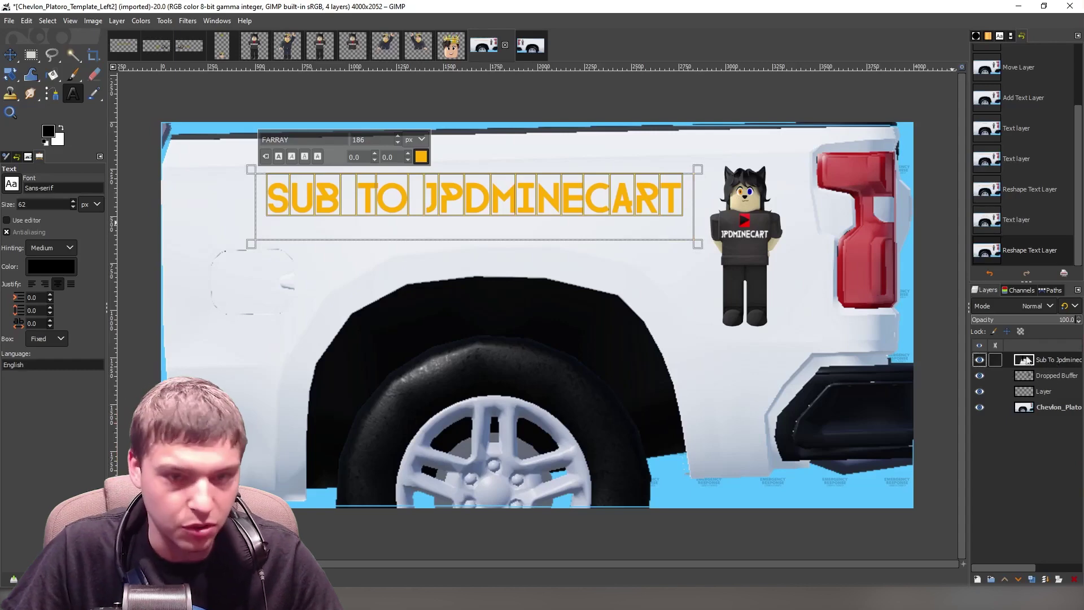
Paste the orange "Sub To Jpdminecart" text into the Right2 template as a new layer
{"action": "left_click", "coordinate": [530, 45]}
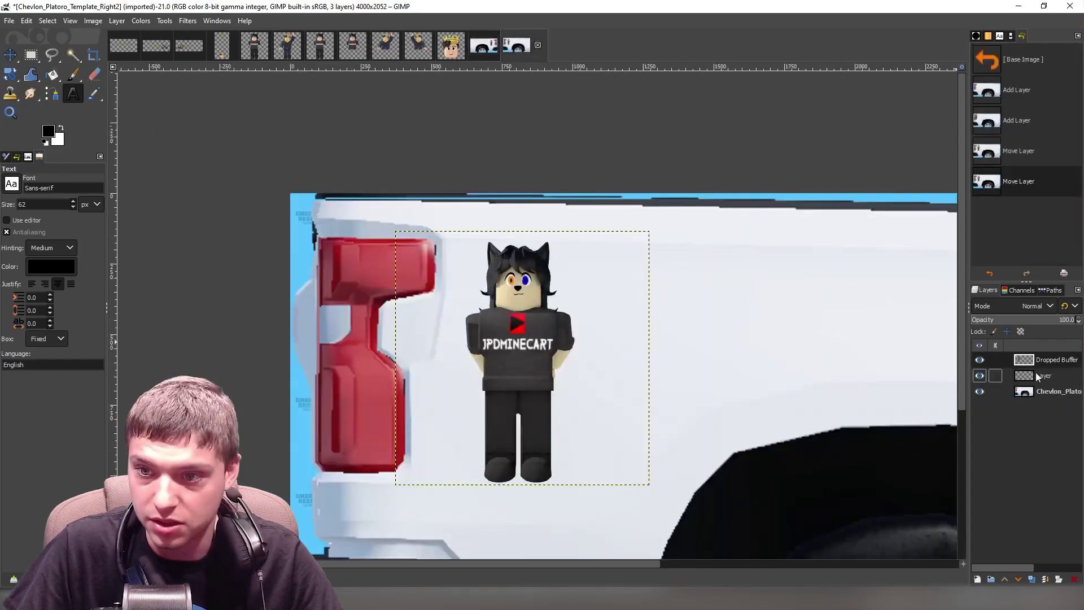
{"action": "key", "text": "ctrl+v"}
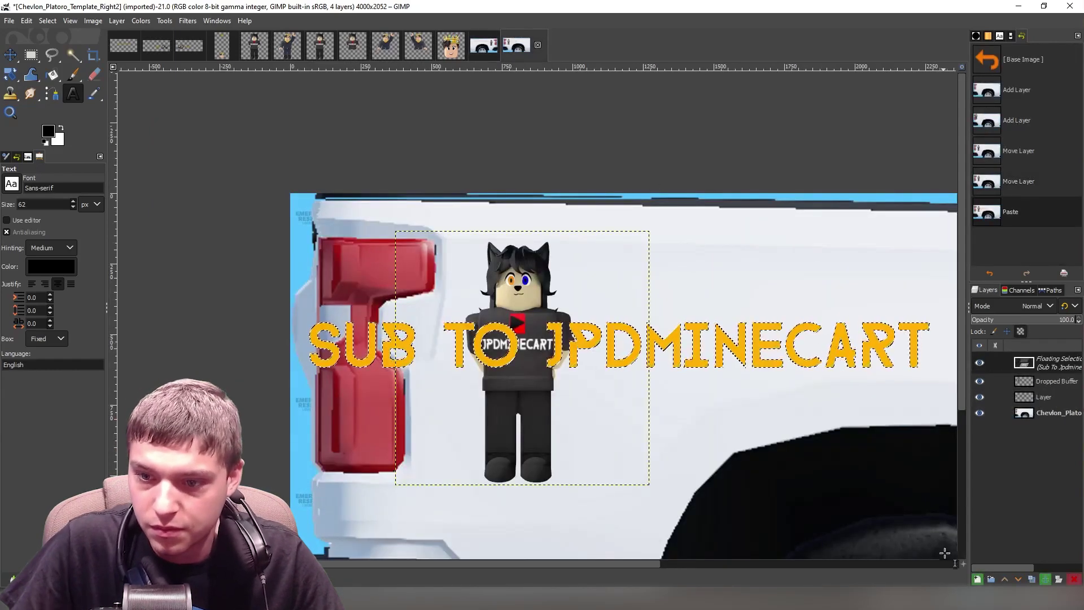
{"action": "left_click", "coordinate": [978, 579]}
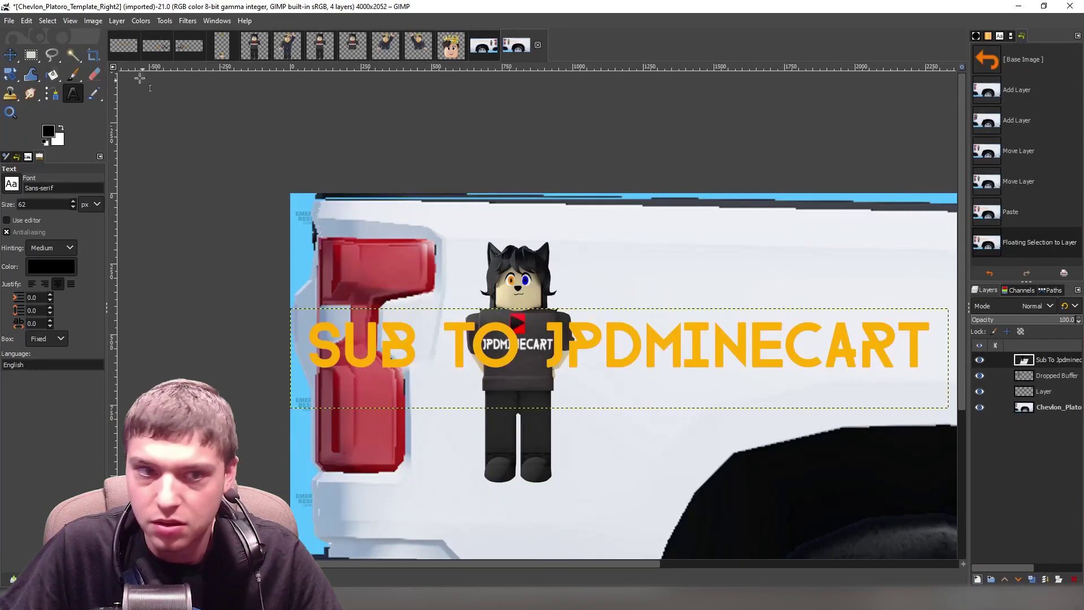
Position the orange "Sub To Jpdminecart" text above the wheel arch beside the character on the Right2 template, and hide the truck template layer
{"action": "key", "text": "m"}
{"action": "scroll", "coordinate": [551, 565], "scroll_direction": "right", "scroll_amount": 5}
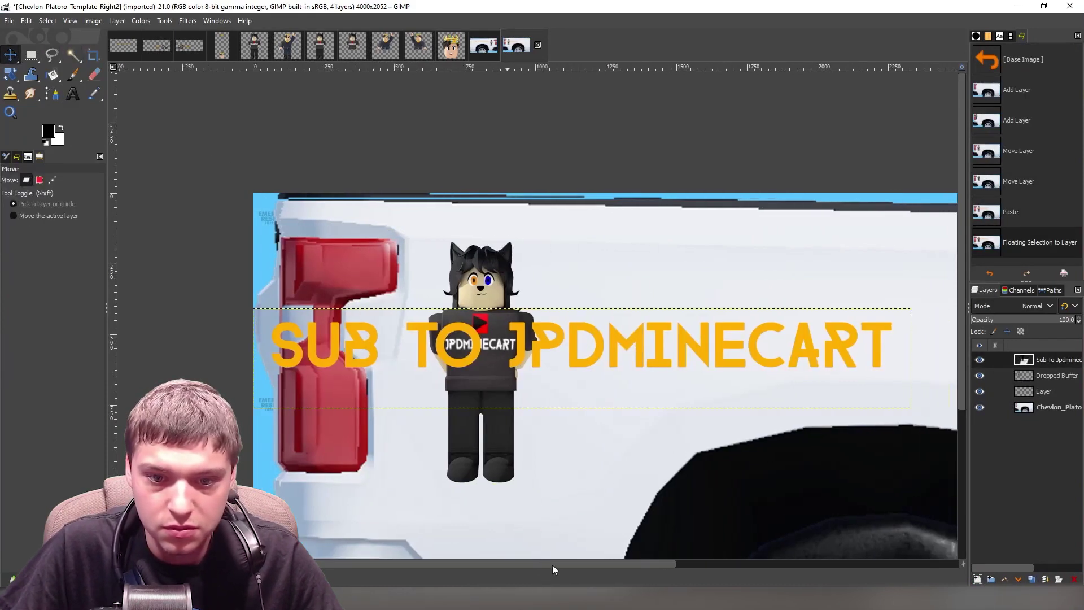
{"action": "left_click_drag", "start_coordinate": [657, 340], "coordinate": [913, 308]}
{"action": "left_click_drag", "start_coordinate": [458, 308], "coordinate": [514, 331]}
{"action": "key", "text": "minus"}
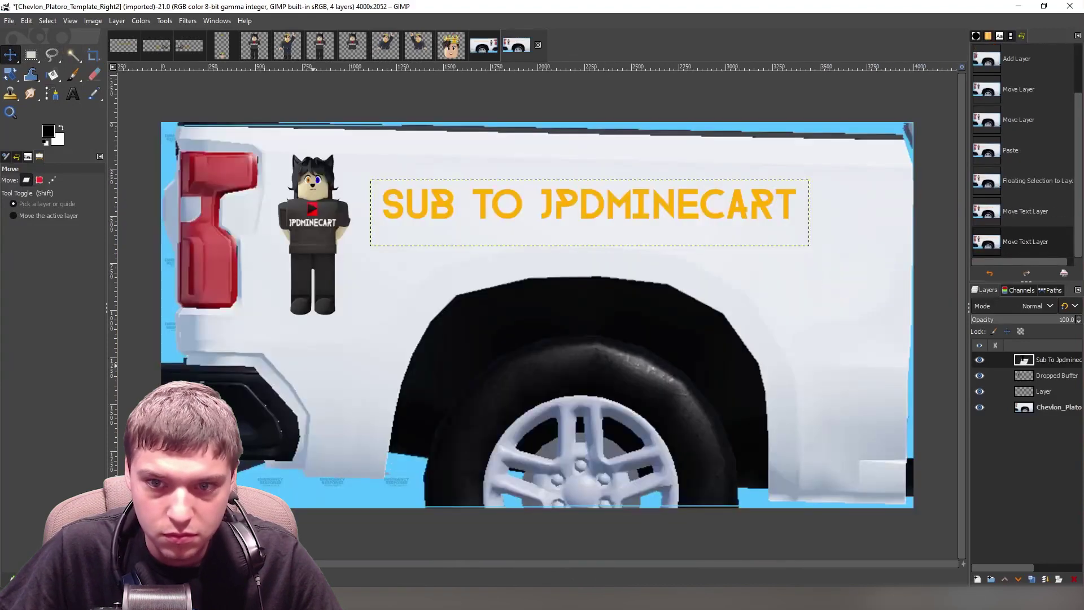
{"action": "left_click", "coordinate": [980, 407]}
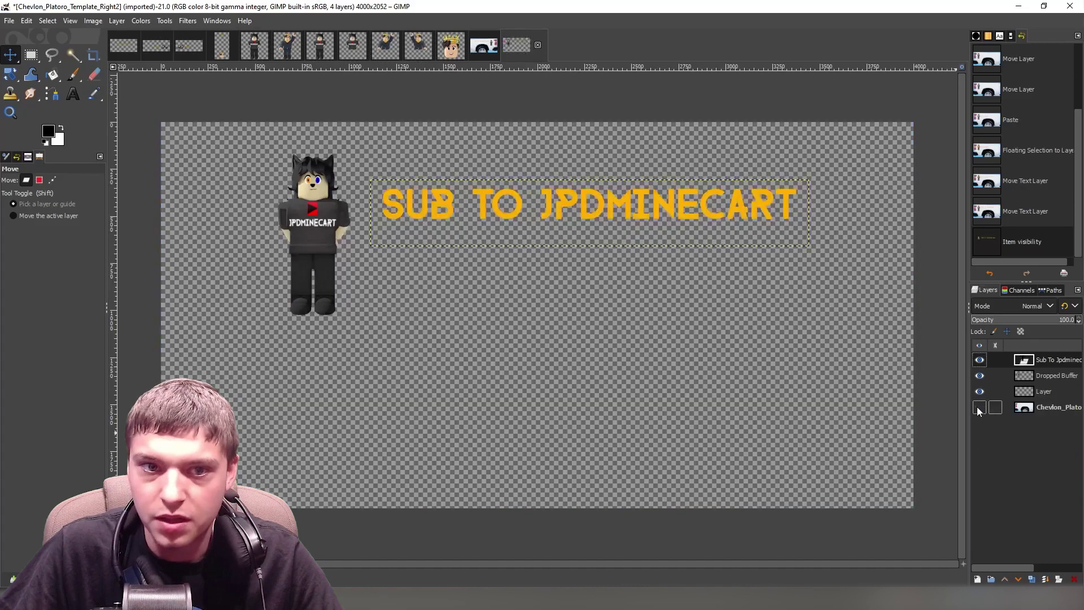
{"action": "left_click", "coordinate": [493, 49]}
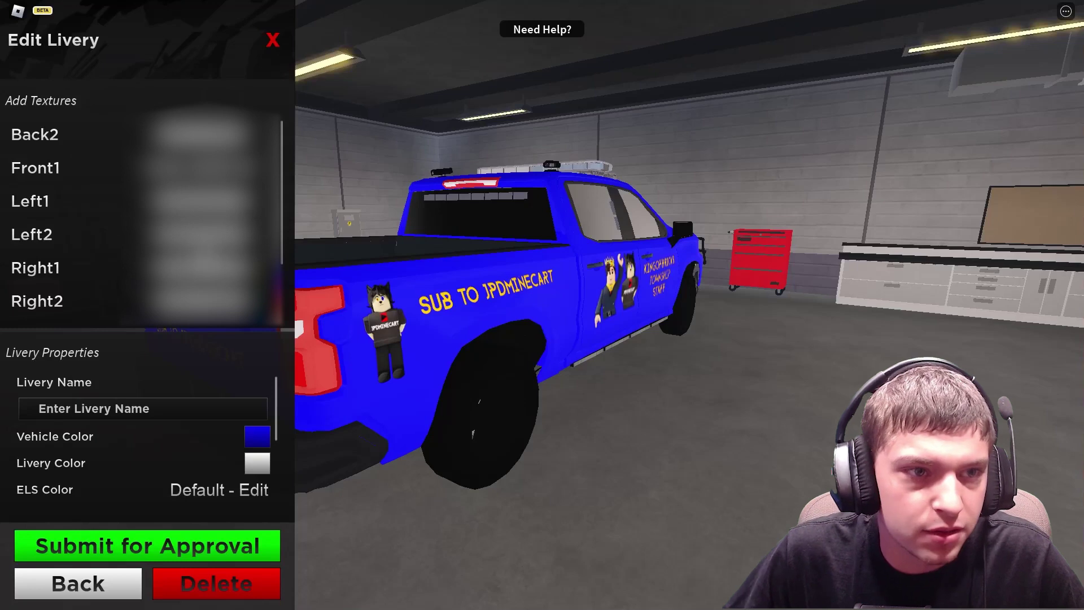
In the Roblox game's livery editor, examine the textured truck from the side, rear and front, and review the list of textures
{"action": "left_click_drag", "start_coordinate": [366, 241], "coordinate": [365, 240]}
{"action": "scroll", "coordinate": [170, 248], "scroll_direction": "down", "scroll_amount": 2}
{"action": "scroll", "coordinate": [116, 277], "scroll_direction": "up", "scroll_amount": 2}
{"action": "left_click_drag", "start_coordinate": [506, 241], "coordinate": [506, 242]}
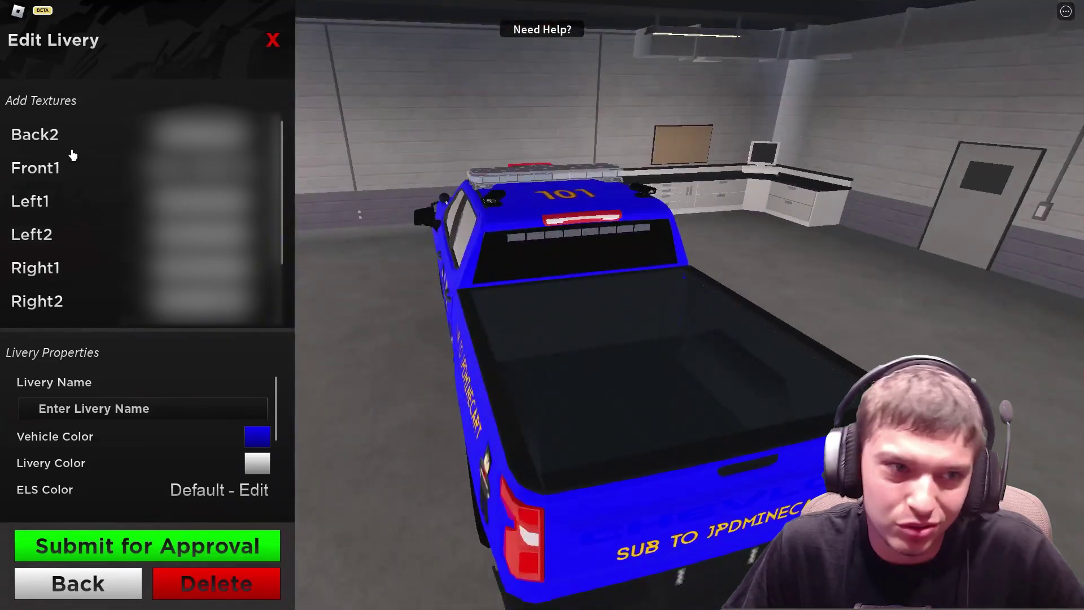
{"action": "scroll", "coordinate": [85, 180], "scroll_direction": "down", "scroll_amount": 2}
{"action": "scroll", "coordinate": [83, 177], "scroll_direction": "up", "scroll_amount": 2}
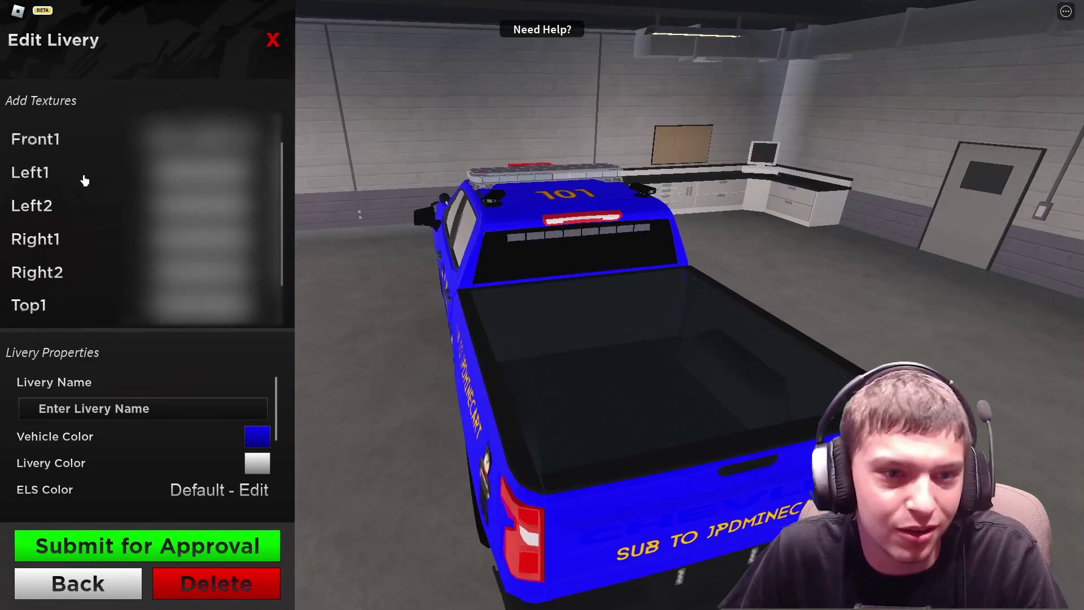
{"action": "left_click_drag", "start_coordinate": [438, 201], "coordinate": [415, 211]}
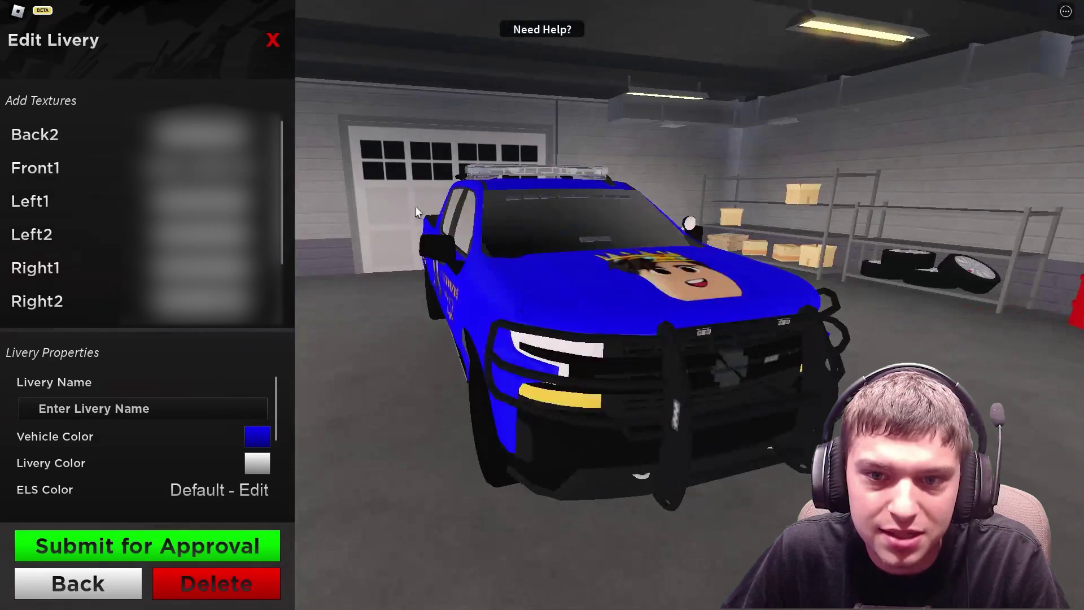
Name the livery "Jpd's Staff Patrol" and try to submit it for approval after a last check of the roof and side graphics
{"action": "scroll", "coordinate": [84, 218], "scroll_direction": "down", "scroll_amount": 2}
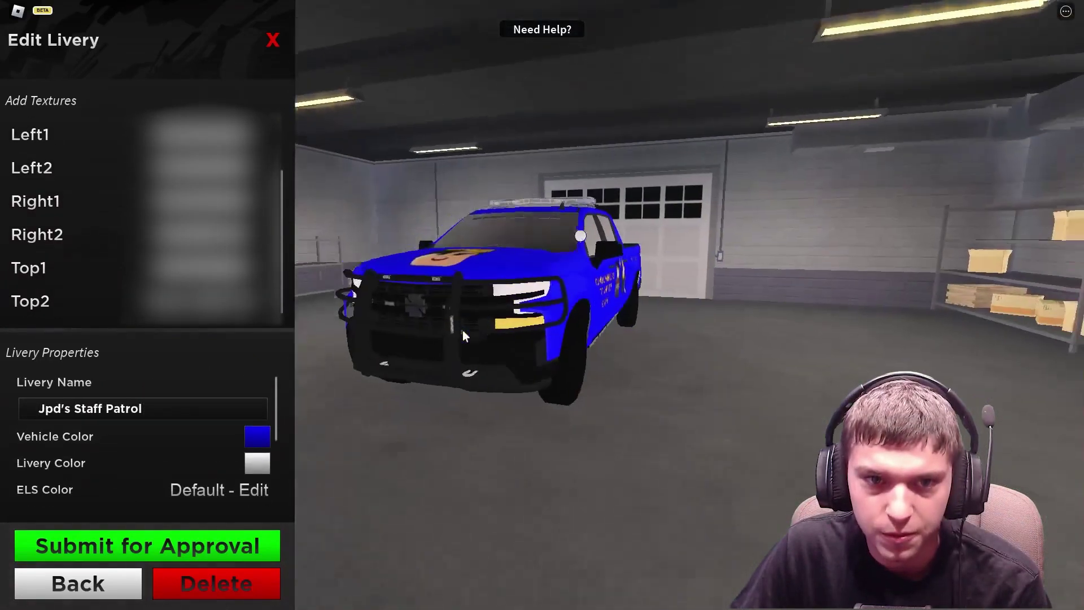
{"action": "left_click_drag", "start_coordinate": [462, 329], "coordinate": [524, 422]}
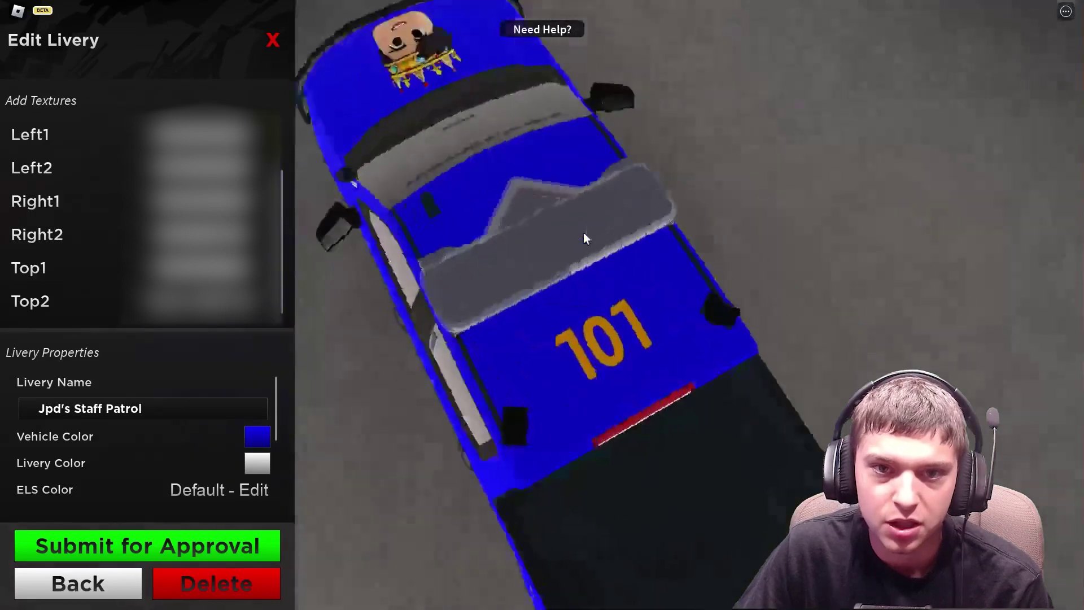
{"action": "left_click_drag", "start_coordinate": [578, 335], "coordinate": [578, 330]}
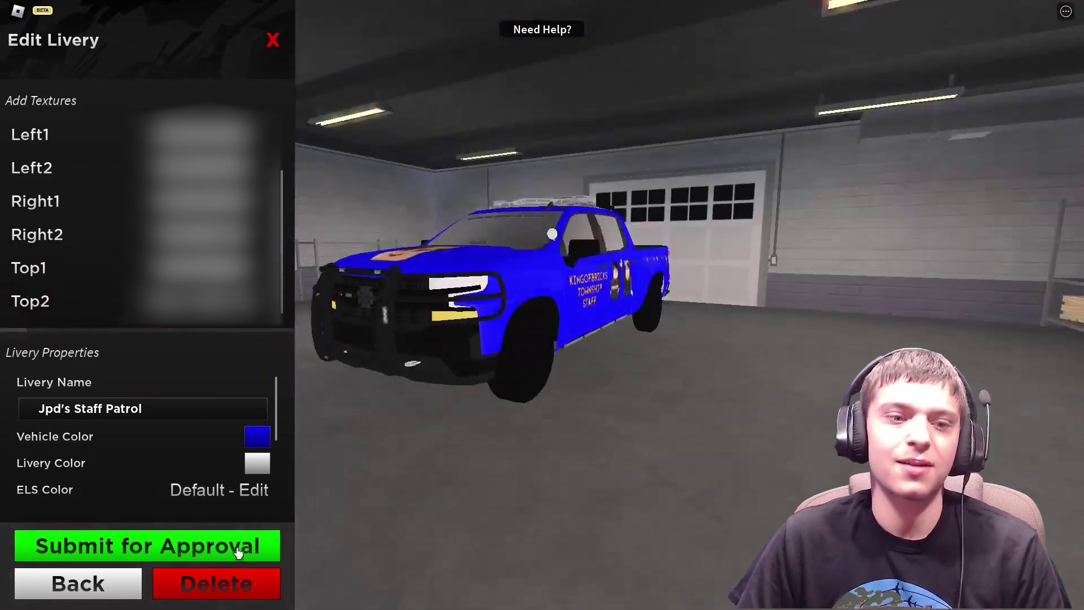
{"action": "left_click", "coordinate": [219, 548]}
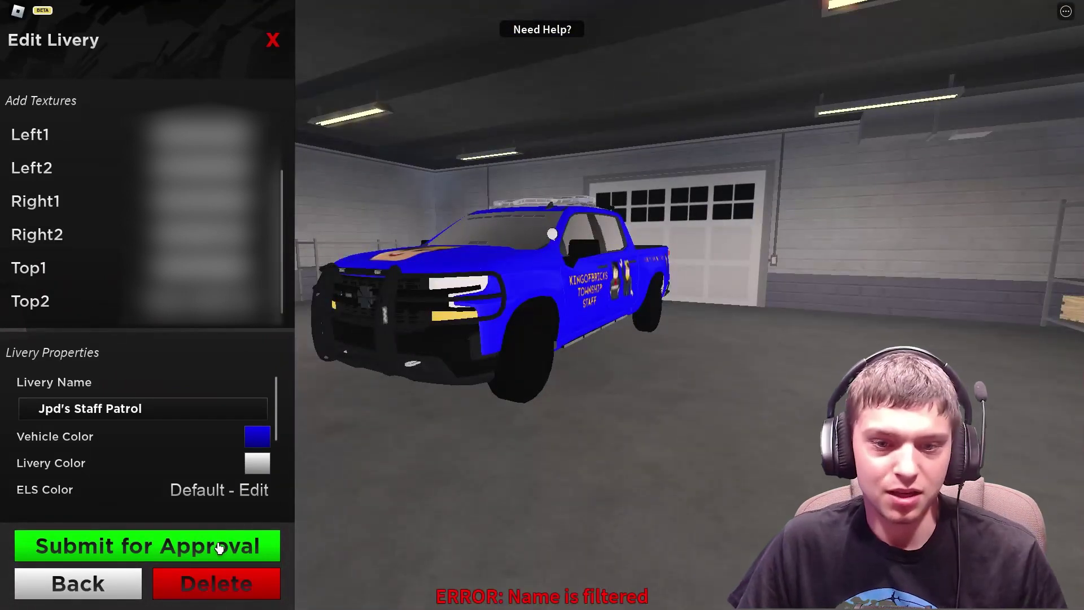